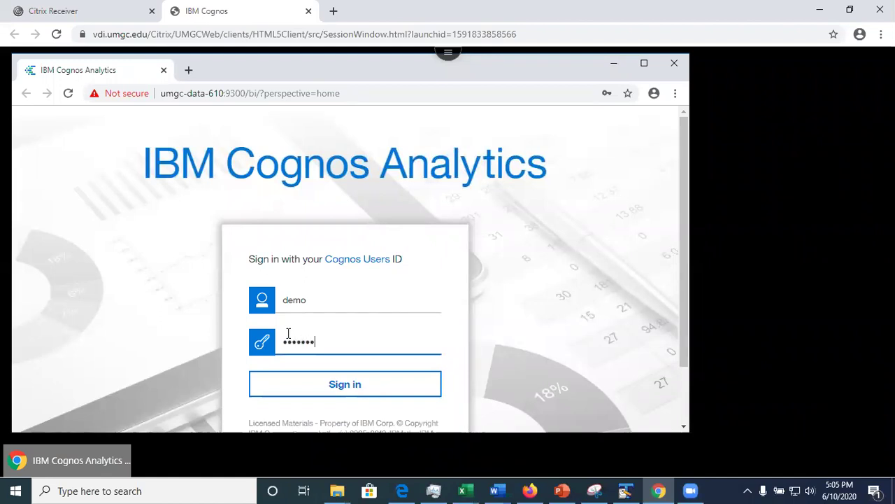
Sign in to IBM Cognos Analytics without saving the password in the browser, and maximize the remote browser window
{"action": "left_click", "coordinate": [307, 386]}
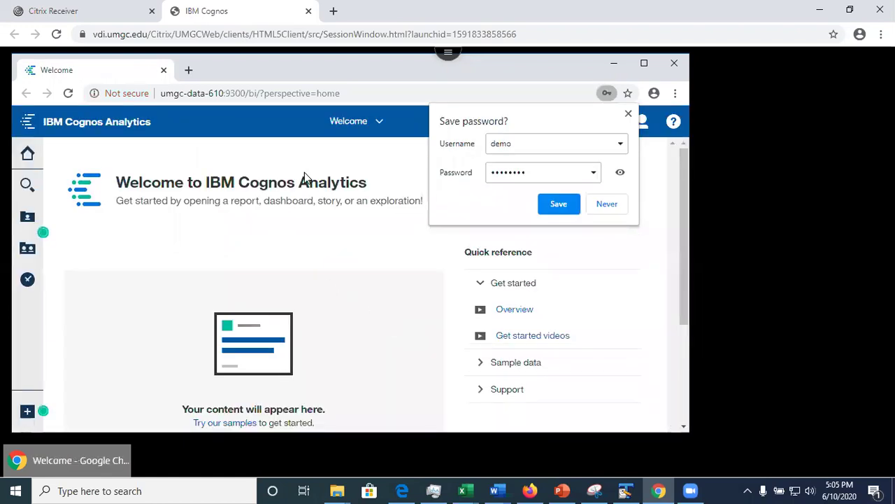
{"action": "left_click", "coordinate": [628, 113]}
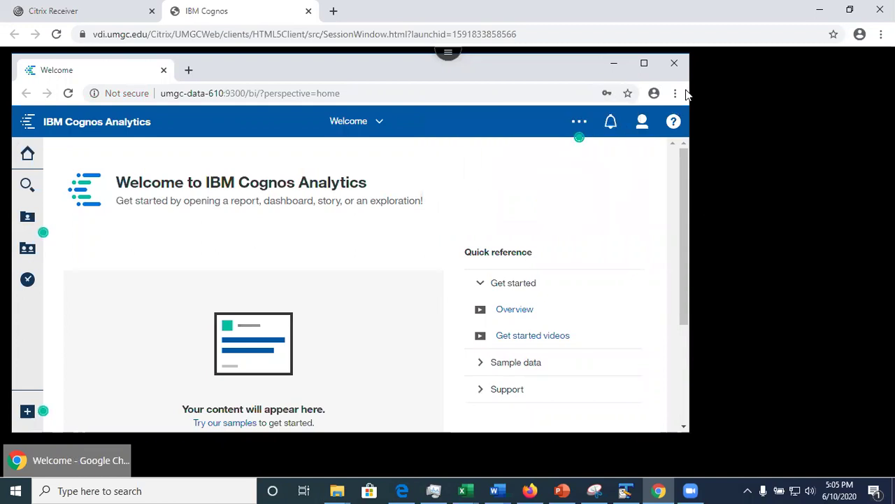
{"action": "left_click", "coordinate": [644, 63]}
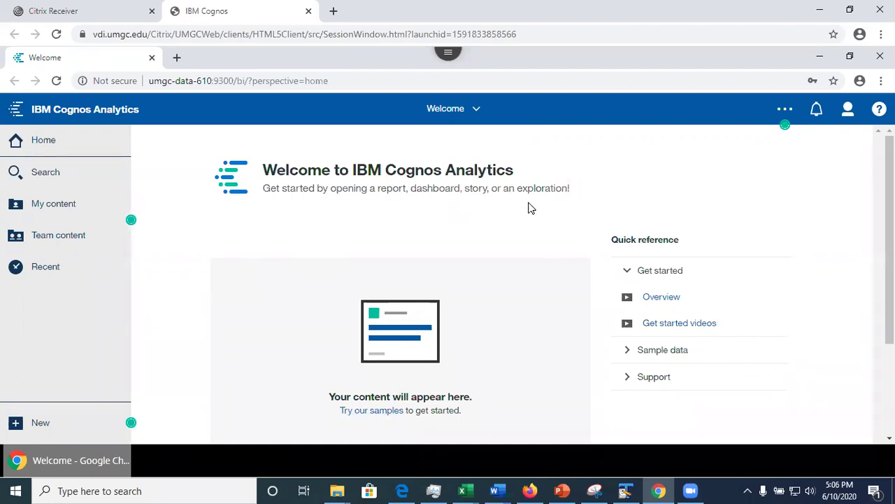
Switch to the PowerPoint presentation to view slide 7, Top Menu Bar, and return to the Cognos session
{"action": "left_click", "coordinate": [561, 490]}
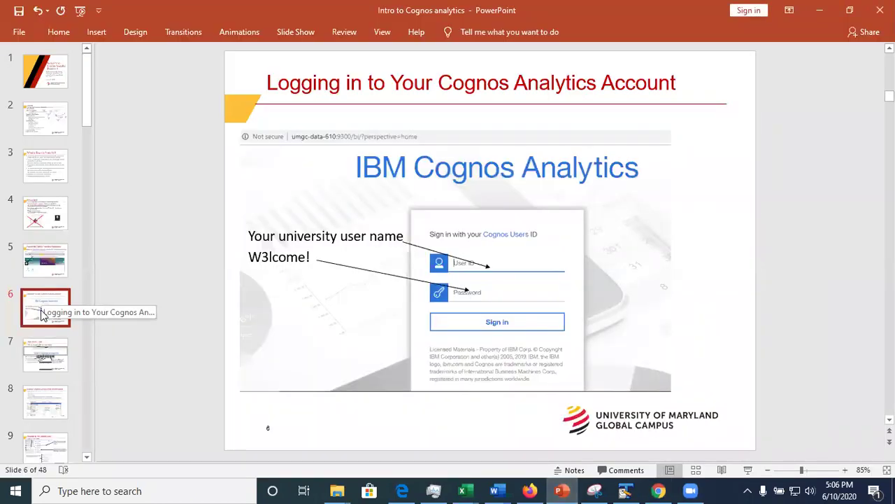
{"action": "left_click", "coordinate": [45, 354]}
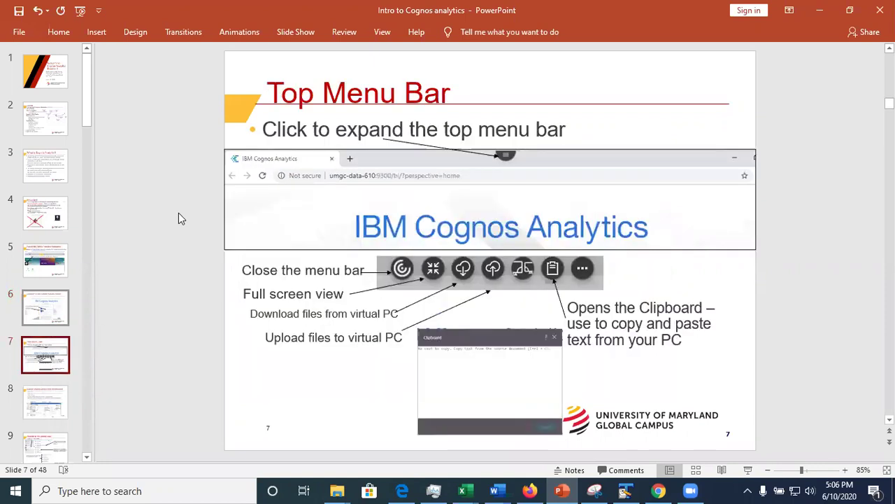
{"action": "left_click", "coordinate": [819, 9]}
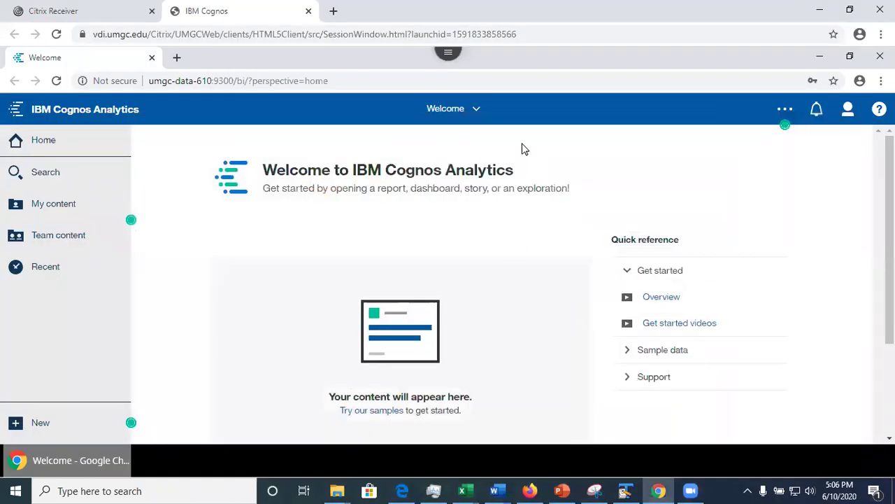
Expand the Citrix session toolbar to view its options, and open and close the session's Clipboard window
{"action": "left_click", "coordinate": [448, 59]}
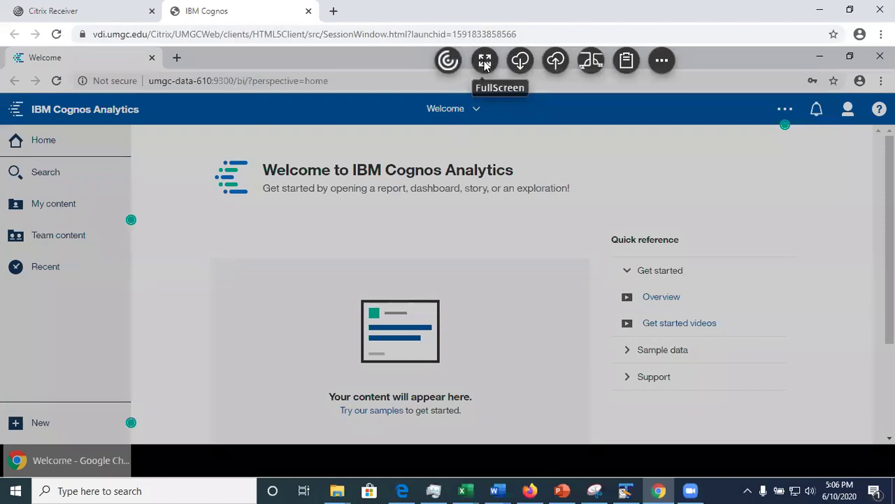
{"action": "left_click", "coordinate": [627, 60]}
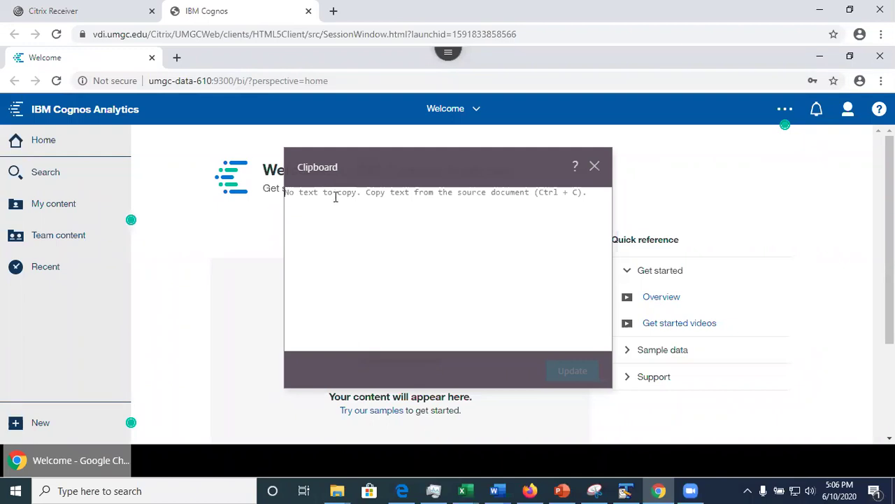
{"action": "left_click", "coordinate": [595, 167]}
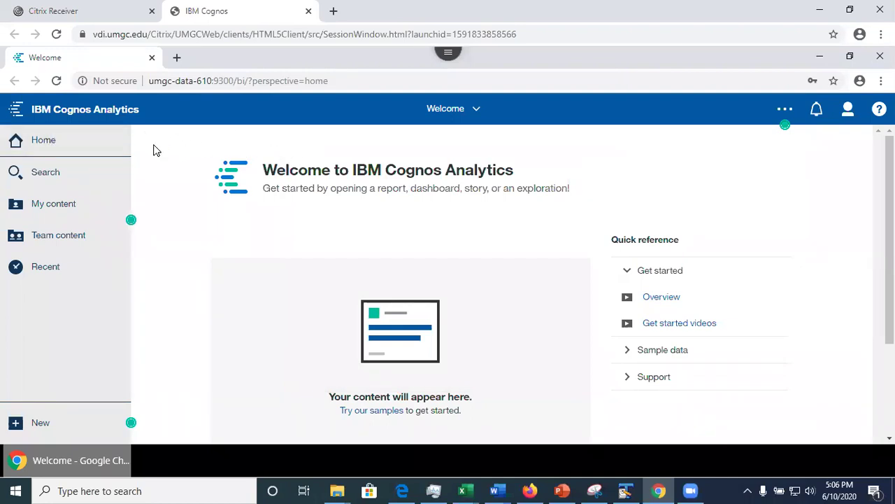
View the files in My content, and search all data for "weather"
{"action": "left_click", "coordinate": [51, 209]}
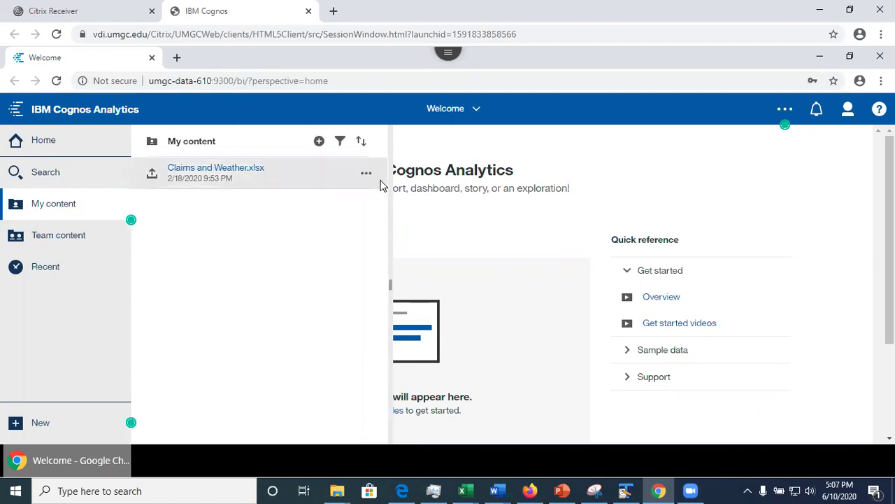
{"action": "left_click", "coordinate": [12, 208]}
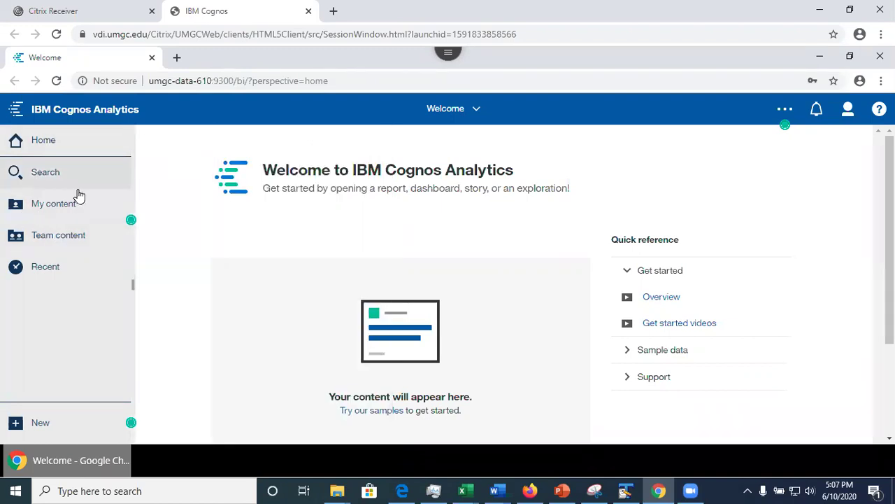
{"action": "left_click", "coordinate": [50, 177]}
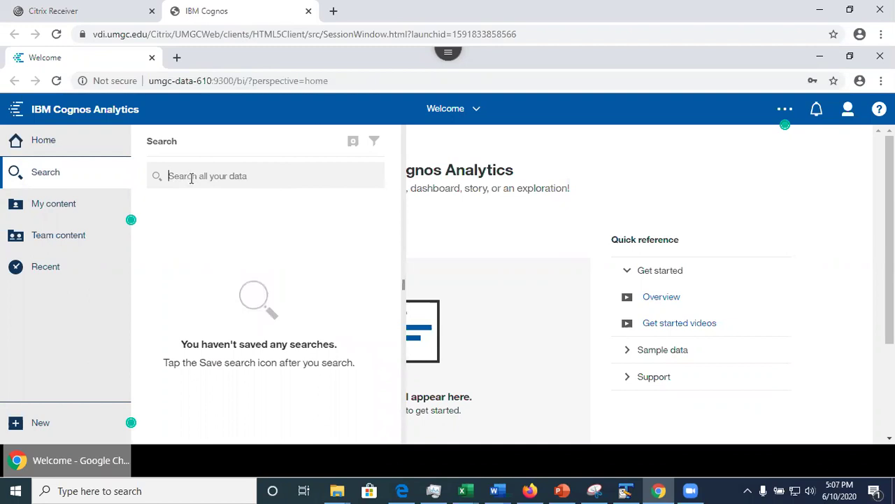
{"action": "type", "text": "weather"}
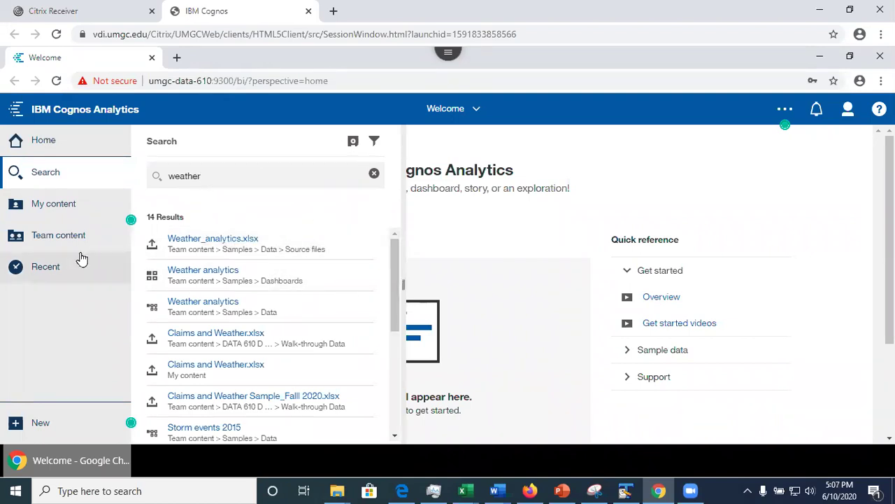
{"action": "left_click", "coordinate": [28, 174]}
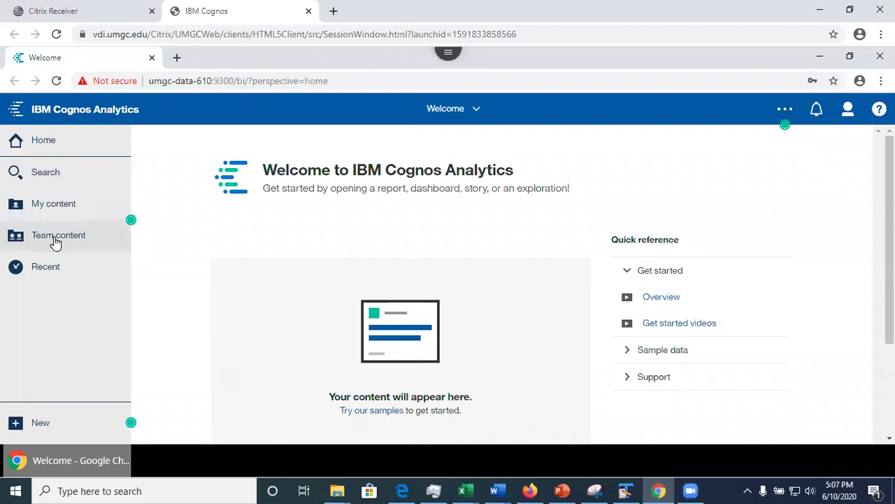
Open the Assignment - Getting Started folder inside DATA 610 Data for Assignments in Team content
{"action": "left_click", "coordinate": [53, 204]}
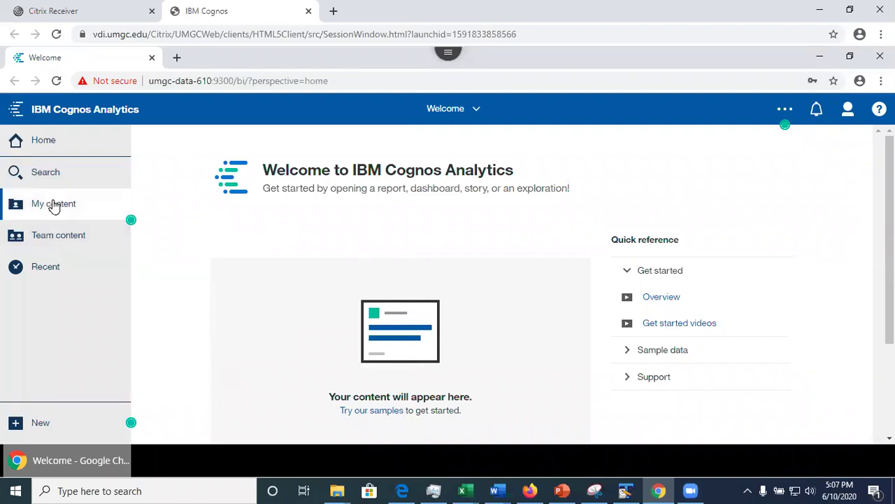
{"action": "left_click", "coordinate": [47, 247]}
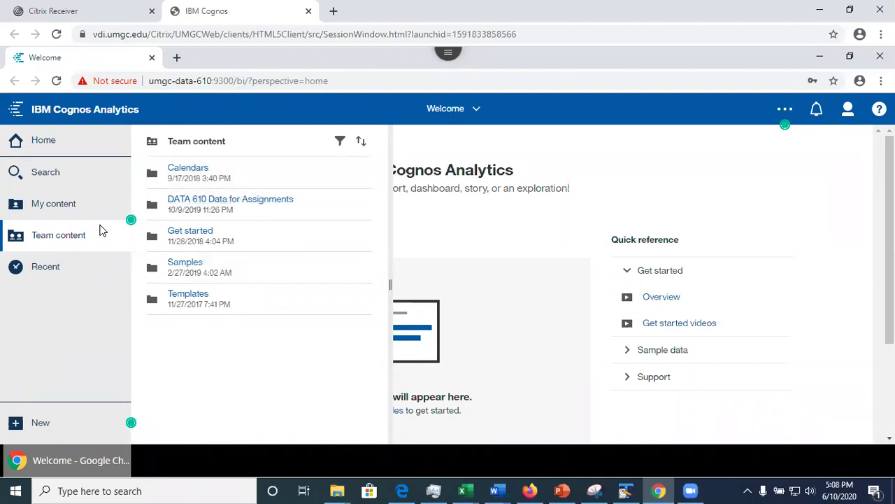
{"action": "left_click", "coordinate": [239, 205]}
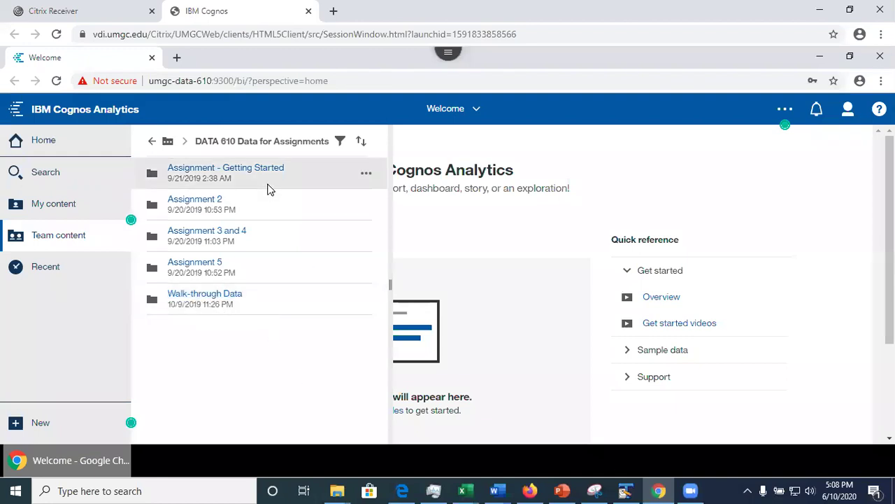
{"action": "left_click", "coordinate": [221, 172]}
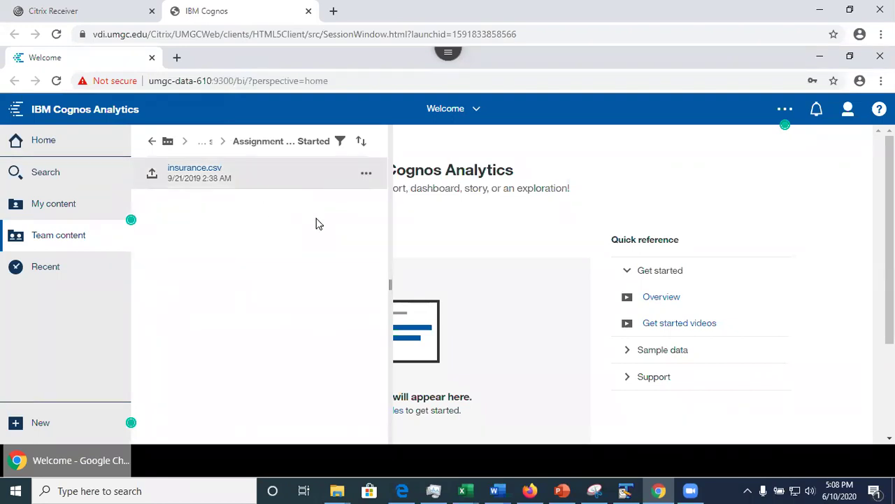
Try to move insurance.csv from the Assignment - Getting Started folder to My content
{"action": "mouse_move", "coordinate": [368, 175]}
{"action": "left_click", "coordinate": [367, 175]}
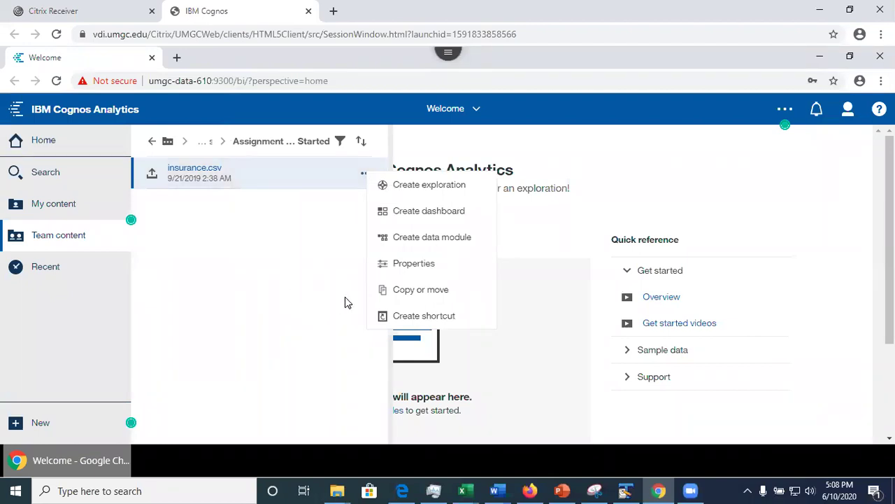
{"action": "left_click", "coordinate": [418, 291]}
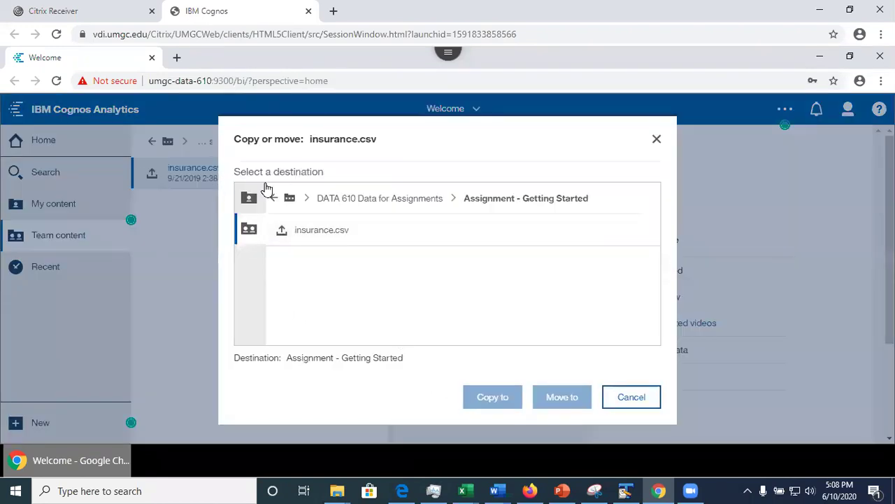
{"action": "left_click", "coordinate": [249, 201]}
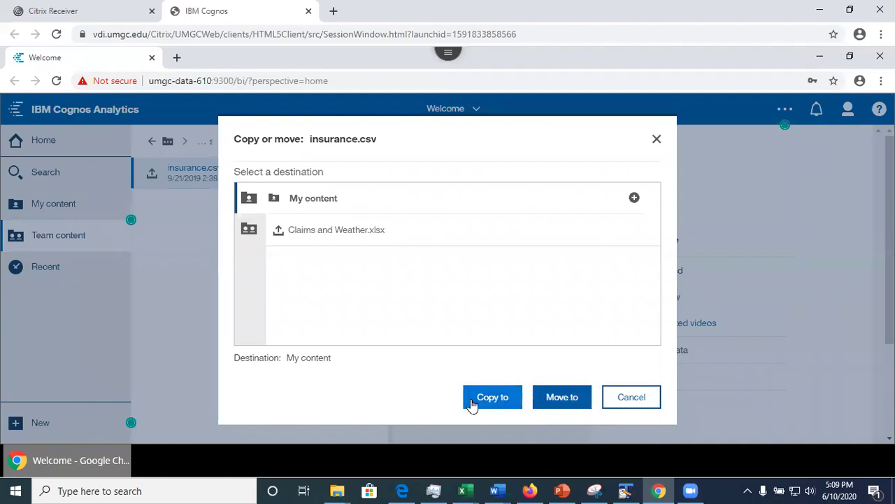
{"action": "left_click", "coordinate": [562, 401]}
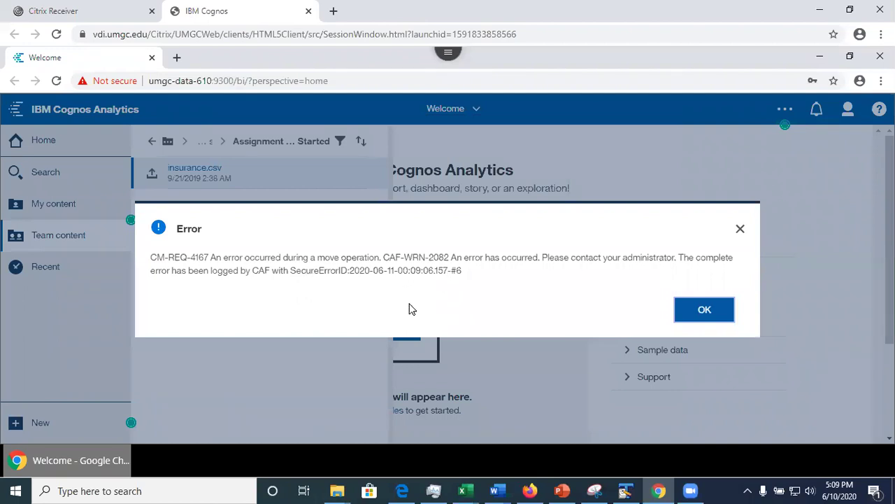
{"action": "left_click", "coordinate": [704, 312]}
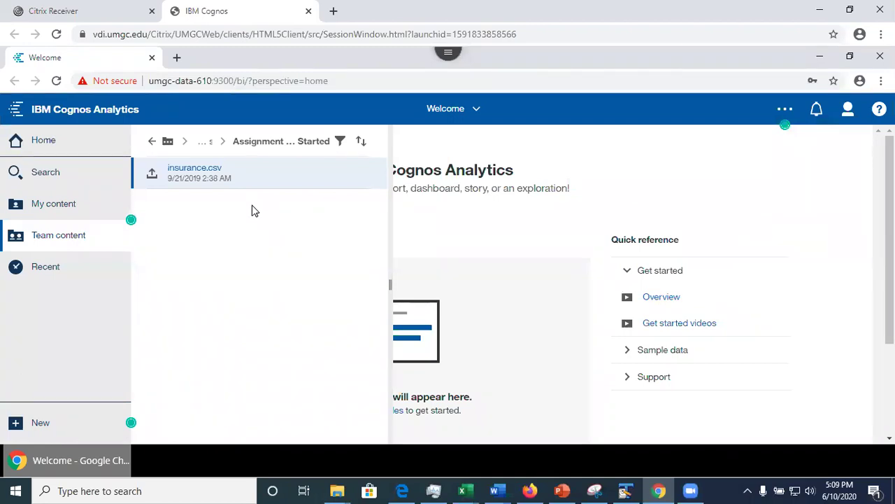
Copy insurance.csv from the Assignment - Getting Started folder to My content
{"action": "left_click", "coordinate": [146, 170]}
{"action": "left_click", "coordinate": [366, 175]}
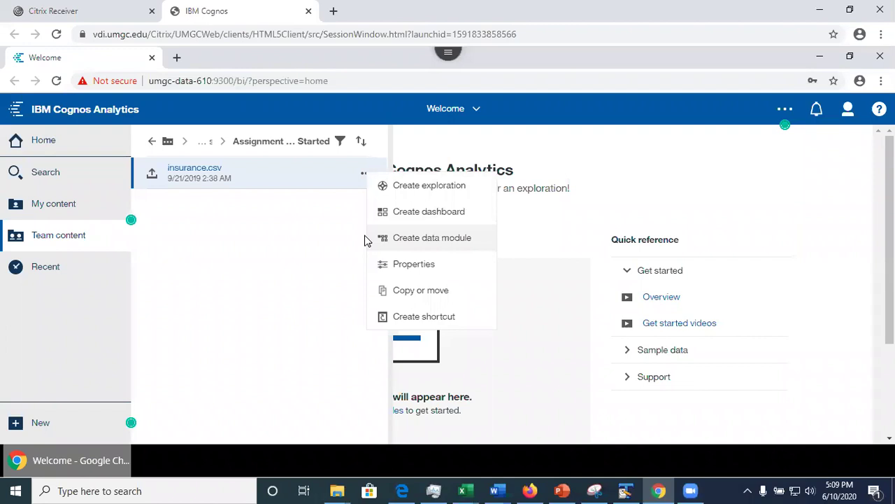
{"action": "left_click", "coordinate": [424, 294]}
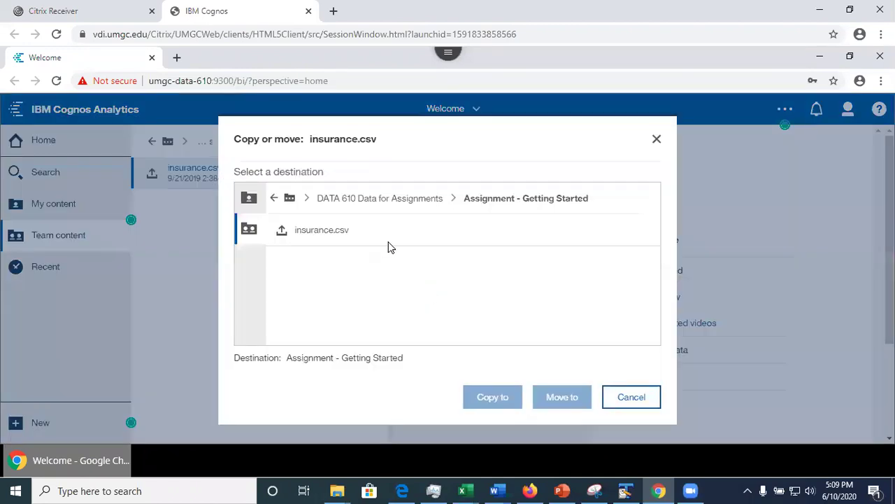
{"action": "left_click", "coordinate": [248, 198]}
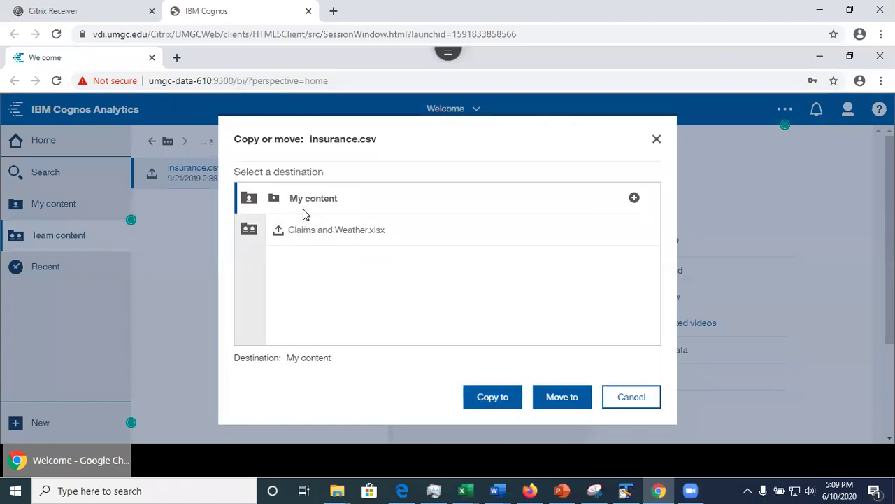
{"action": "left_click", "coordinate": [247, 229]}
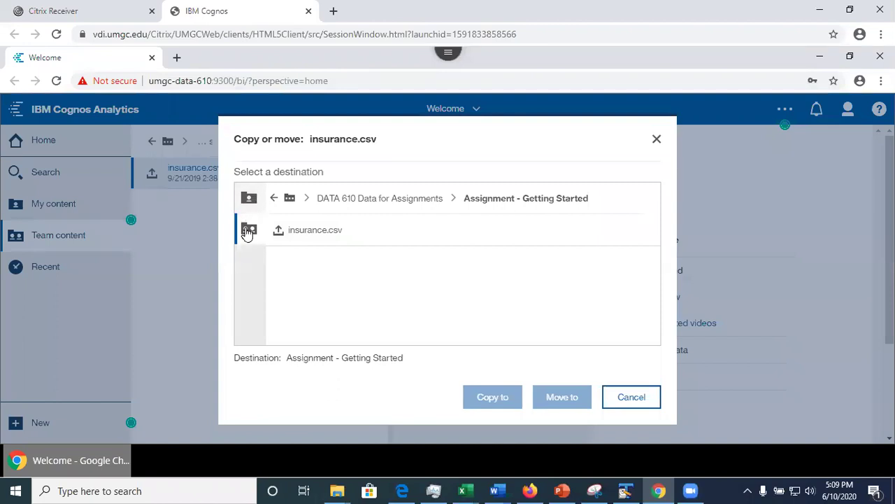
{"action": "left_click", "coordinate": [246, 198]}
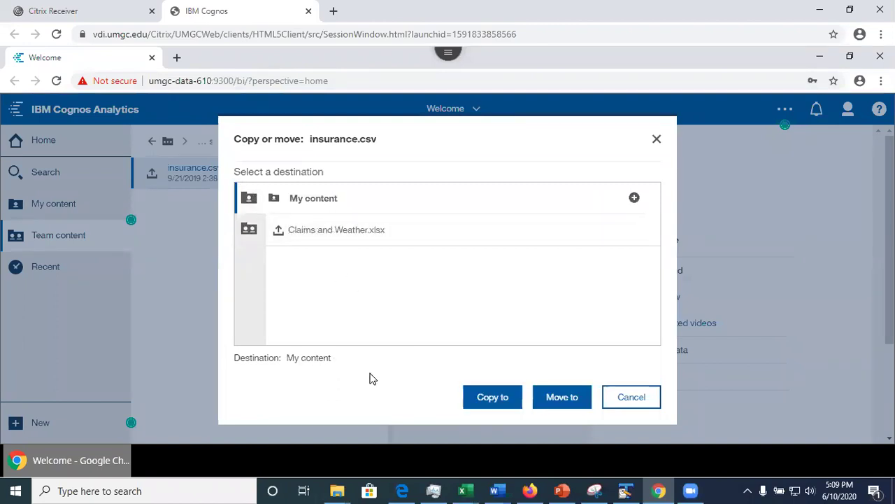
{"action": "left_click", "coordinate": [501, 399]}
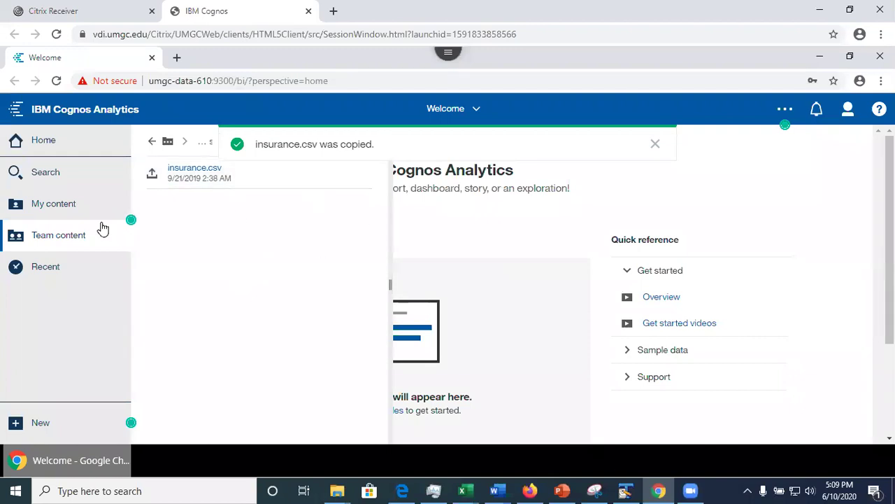
Open My content and sort its files by modified date, trying the sort by type as well
{"action": "left_click", "coordinate": [34, 205]}
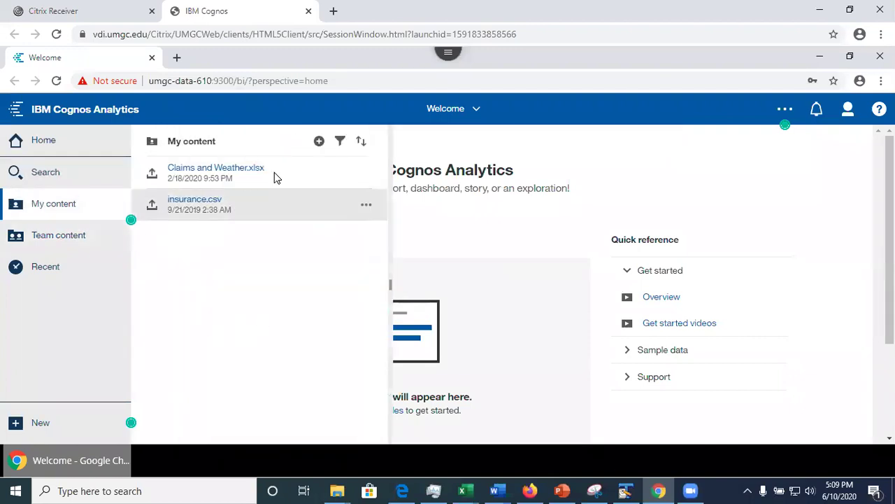
{"action": "mouse_move", "coordinate": [352, 219]}
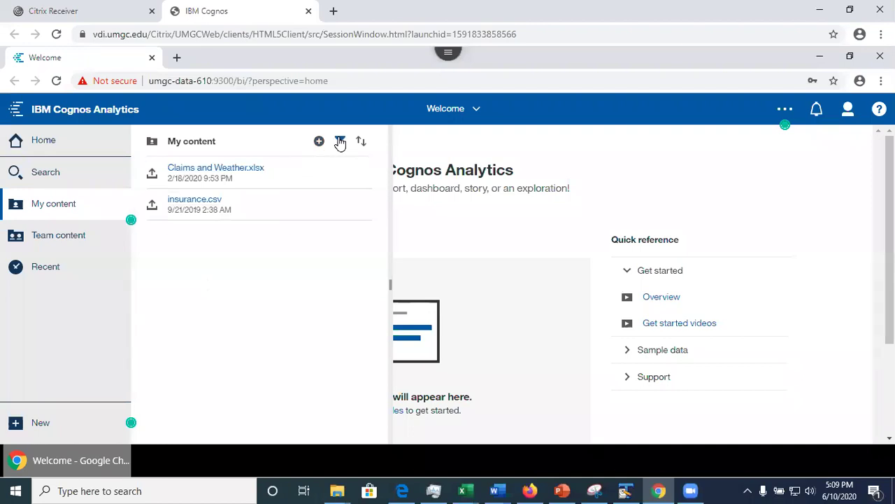
{"action": "left_click", "coordinate": [361, 142]}
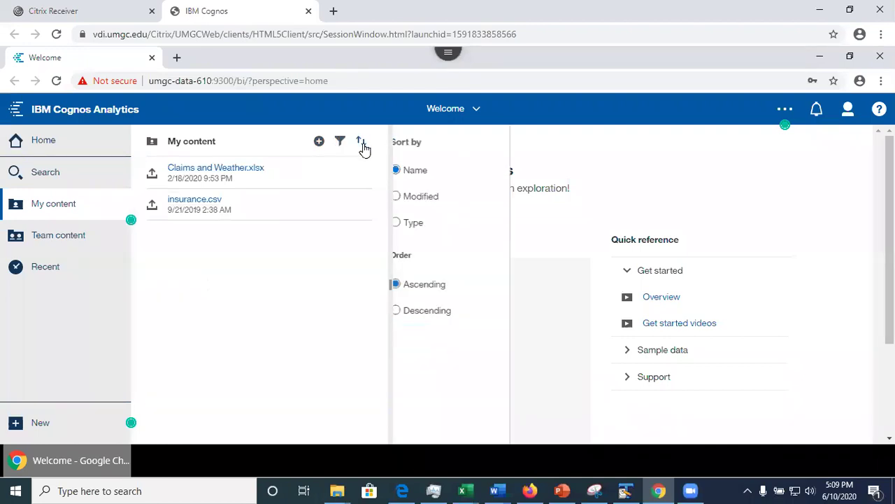
{"action": "left_click", "coordinate": [410, 197]}
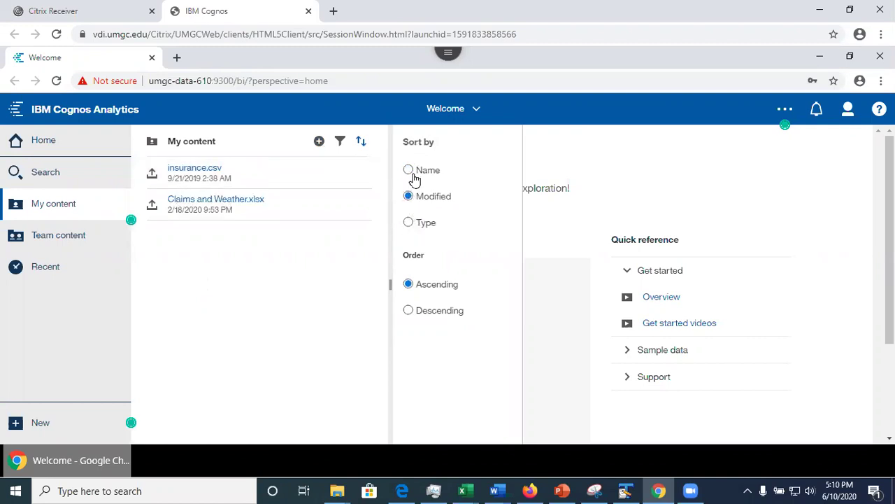
{"action": "left_click", "coordinate": [408, 224]}
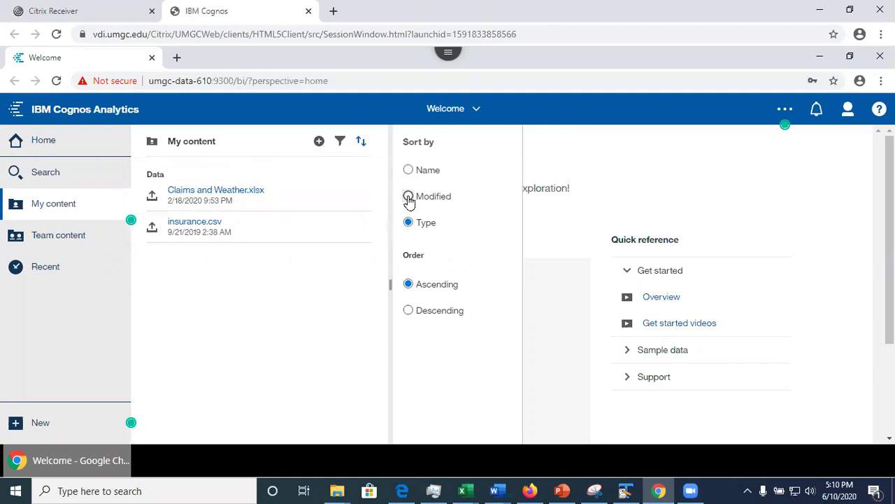
{"action": "left_click", "coordinate": [409, 197]}
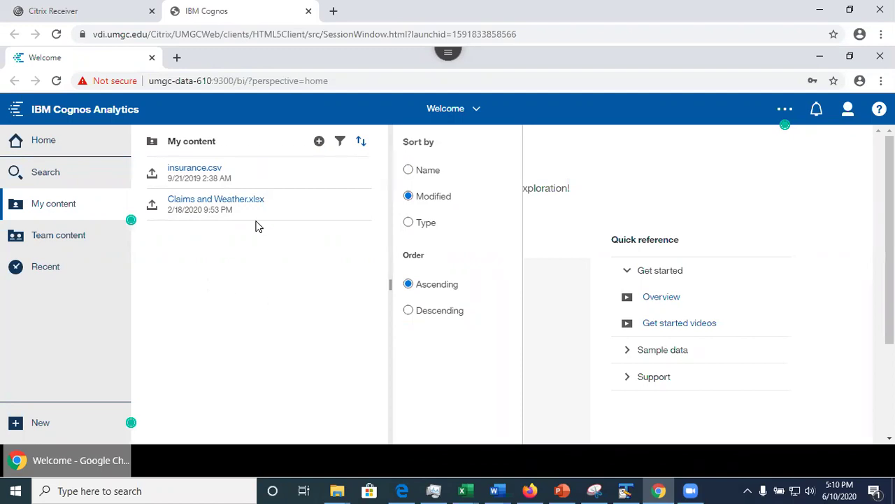
Filter My content by the Dashboards and Data types in turn, and clear both type filters
{"action": "left_click", "coordinate": [256, 258]}
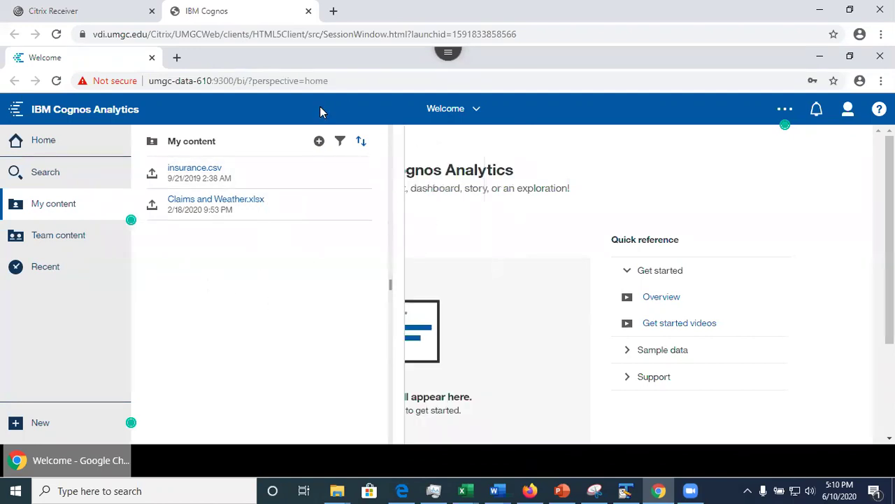
{"action": "left_click", "coordinate": [340, 143]}
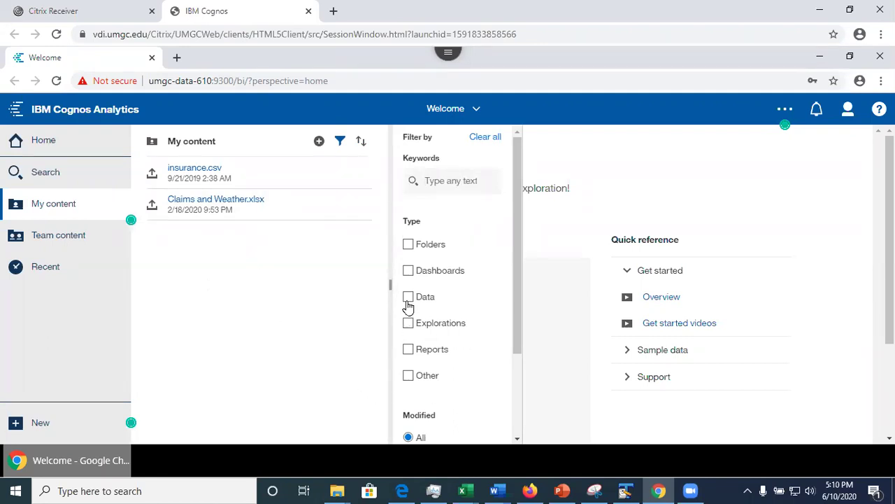
{"action": "left_click", "coordinate": [408, 274]}
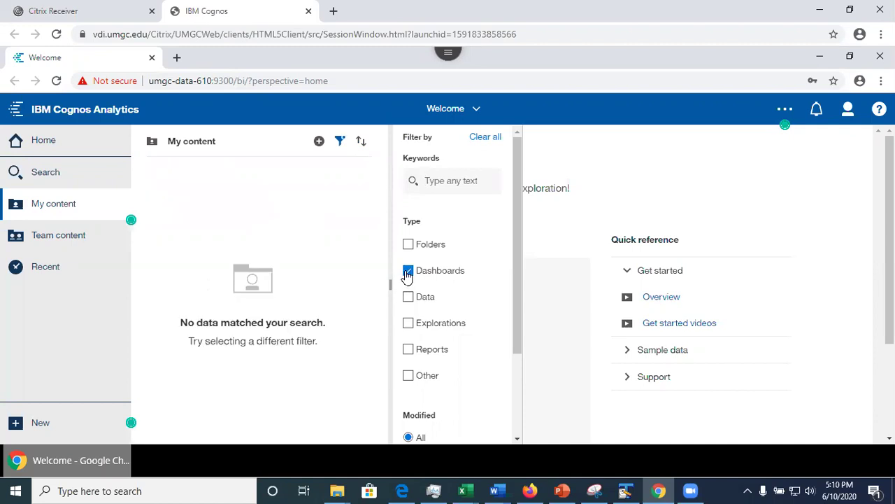
{"action": "left_click", "coordinate": [408, 297]}
{"action": "left_click", "coordinate": [409, 271]}
{"action": "left_click", "coordinate": [408, 298]}
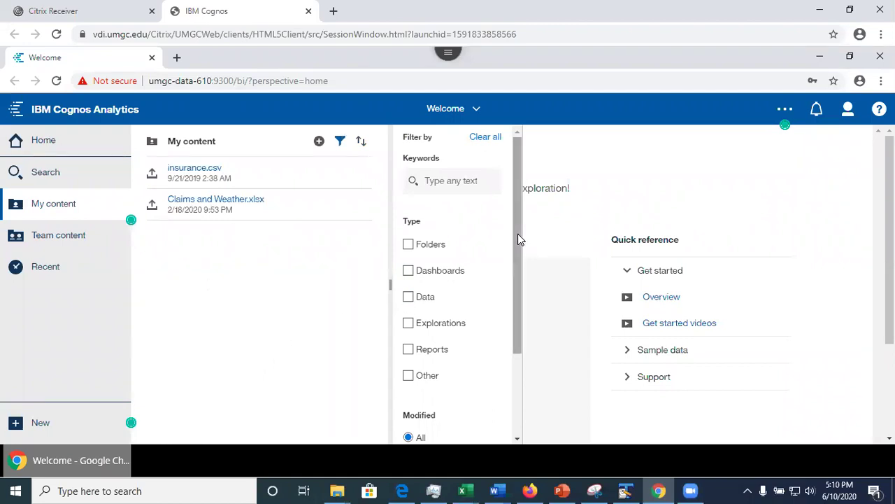
Try the Today, Yesterday, Past week and Past month modified-date filters on My content, and reset the filter to All
{"action": "left_click_drag", "start_coordinate": [521, 280], "coordinate": [539, 364]}
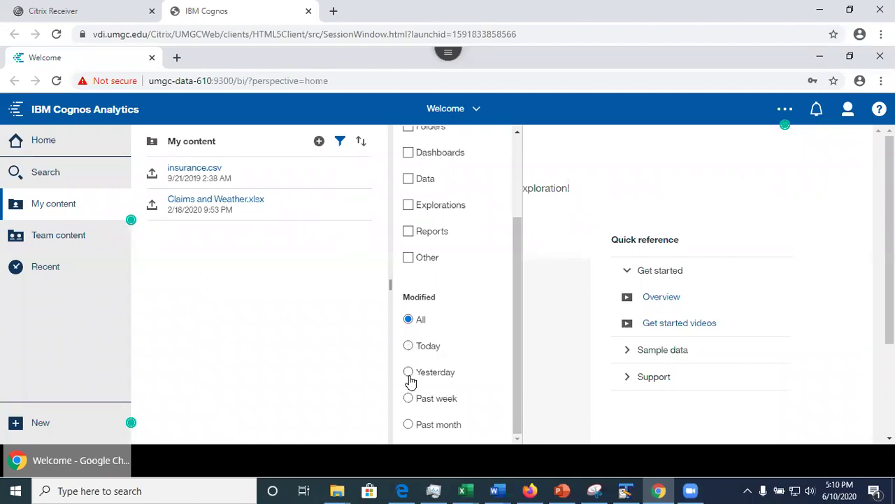
{"action": "left_click", "coordinate": [409, 346]}
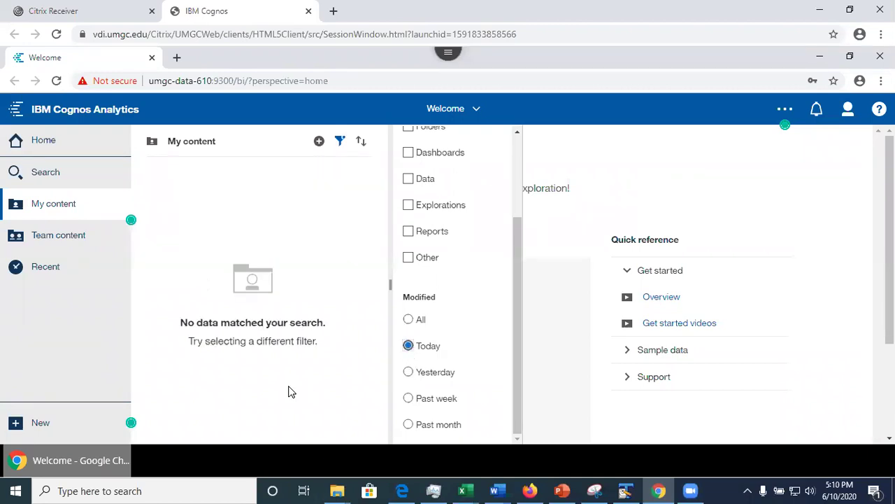
{"action": "left_click", "coordinate": [409, 375]}
{"action": "left_click", "coordinate": [409, 398]}
{"action": "left_click", "coordinate": [408, 425]}
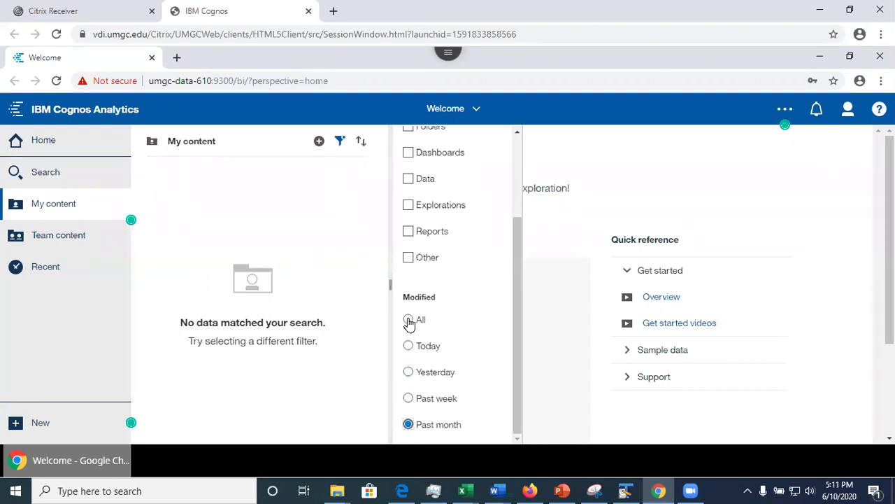
{"action": "left_click", "coordinate": [407, 319]}
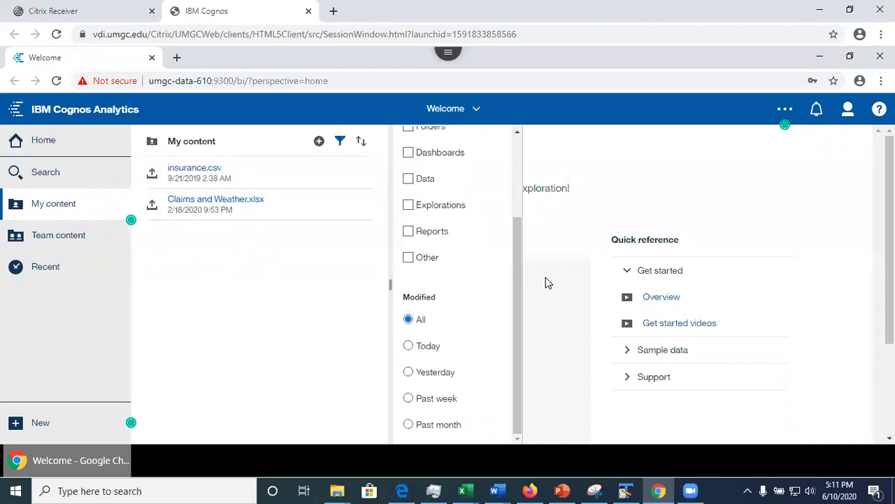
Create a new folder named Assignment 2 in My content
{"action": "left_click", "coordinate": [319, 142]}
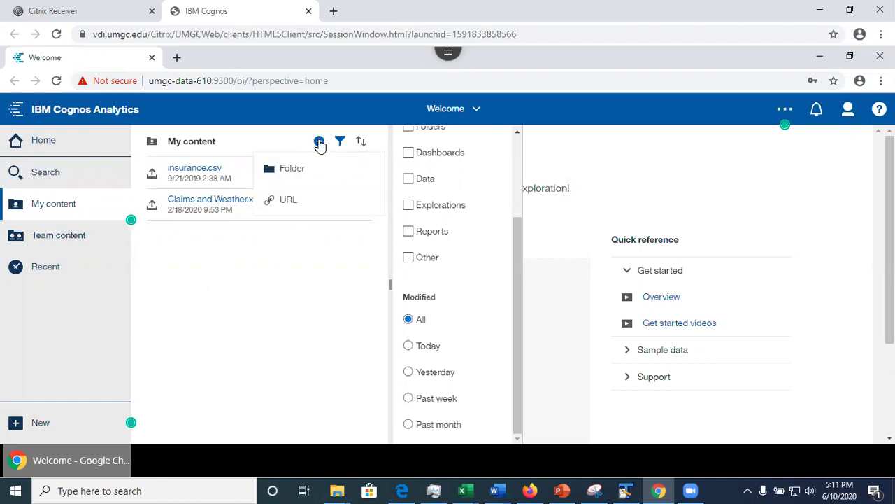
{"action": "left_click", "coordinate": [299, 171]}
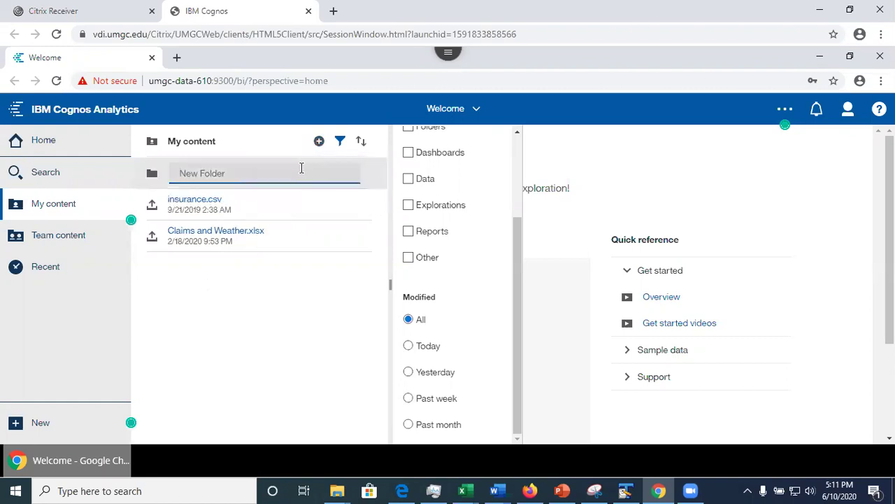
{"action": "type", "text": "Assignm"}
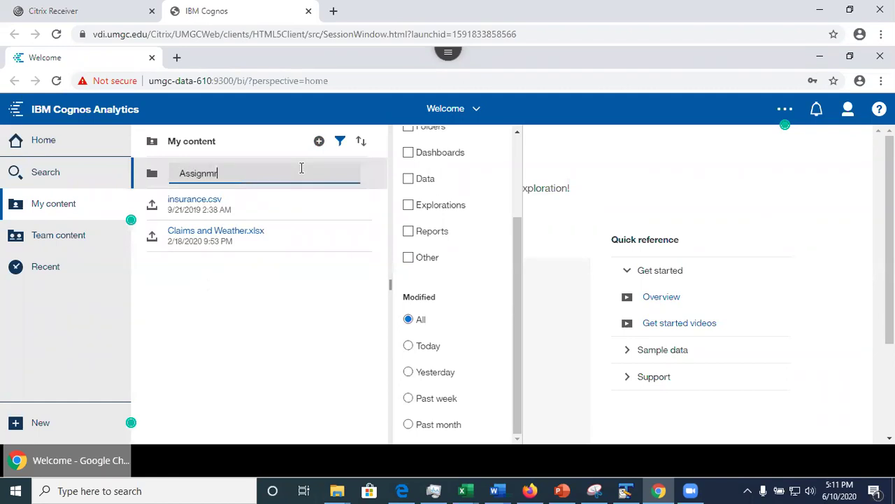
{"action": "type", "text": "ent 2"}
{"action": "key", "text": "Return"}
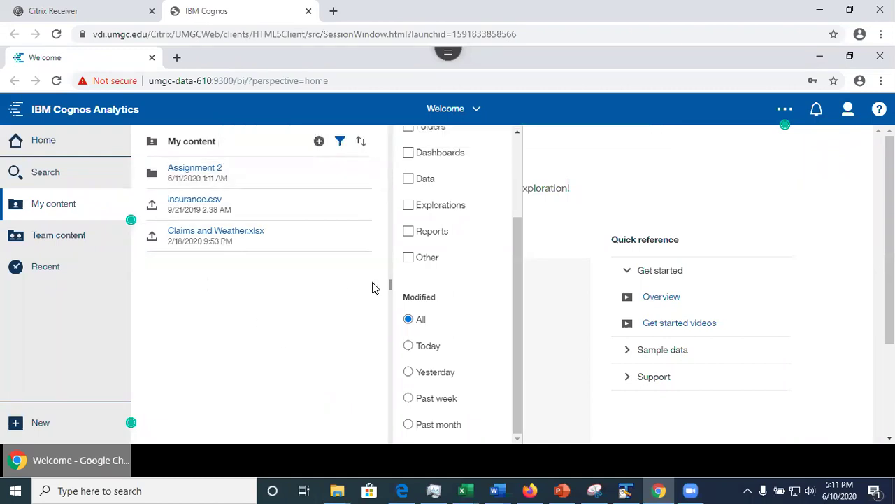
Filter My content to show only Folders and then only Data, and clear the type filters again
{"action": "left_click_drag", "start_coordinate": [517, 336], "coordinate": [533, 240]}
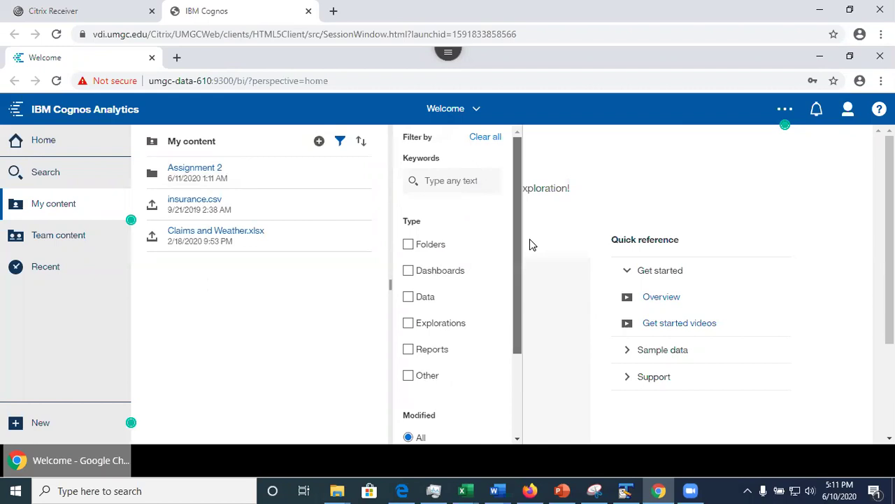
{"action": "left_click", "coordinate": [409, 245]}
{"action": "left_click", "coordinate": [409, 245]}
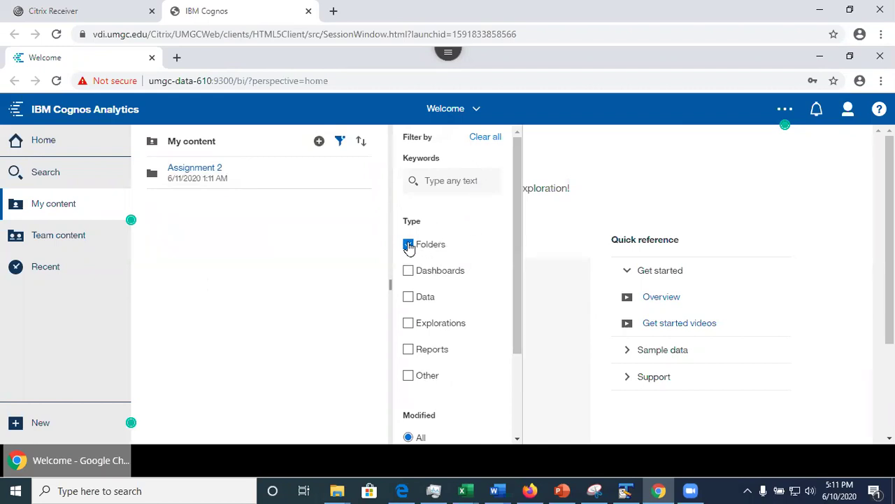
{"action": "left_click", "coordinate": [409, 298]}
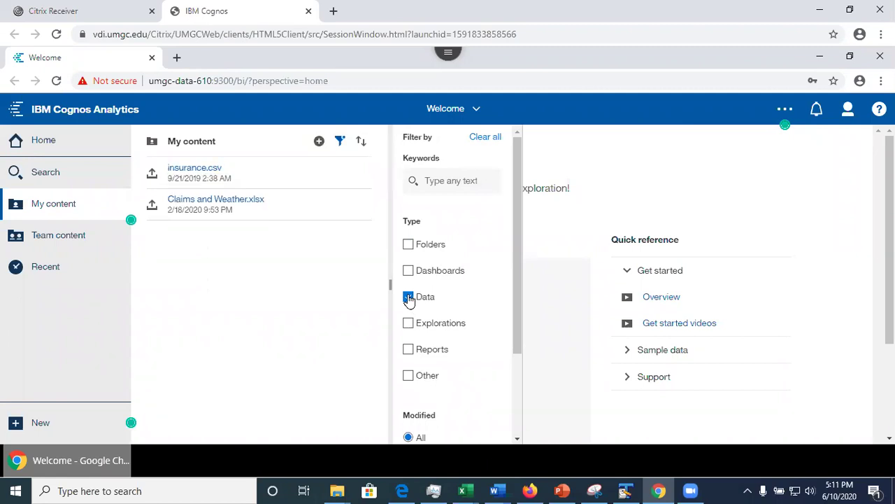
{"action": "left_click", "coordinate": [410, 297]}
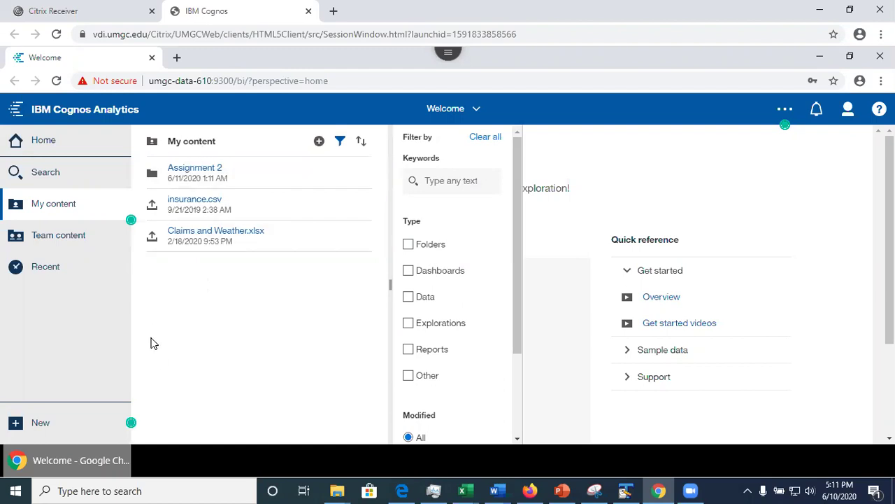
Browse Team content from the assignment folders up to its root, look inside the Samples folder, and return to the root
{"action": "left_click", "coordinate": [55, 210]}
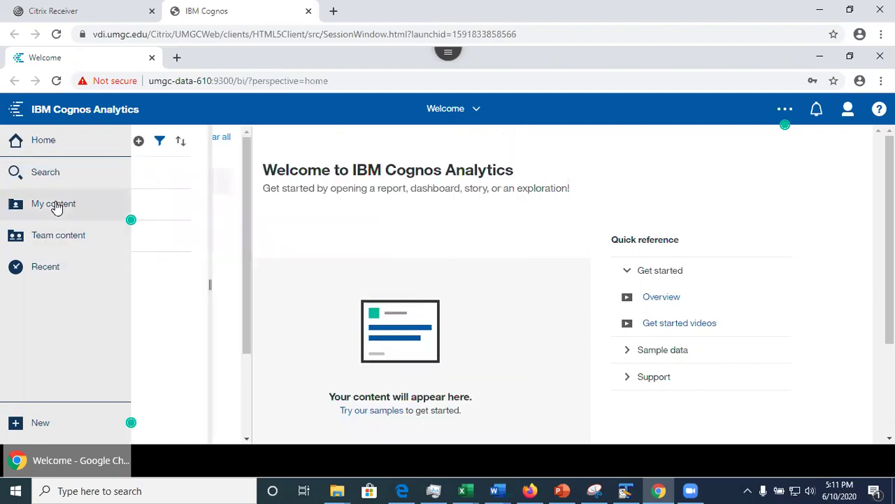
{"action": "left_click", "coordinate": [56, 210]}
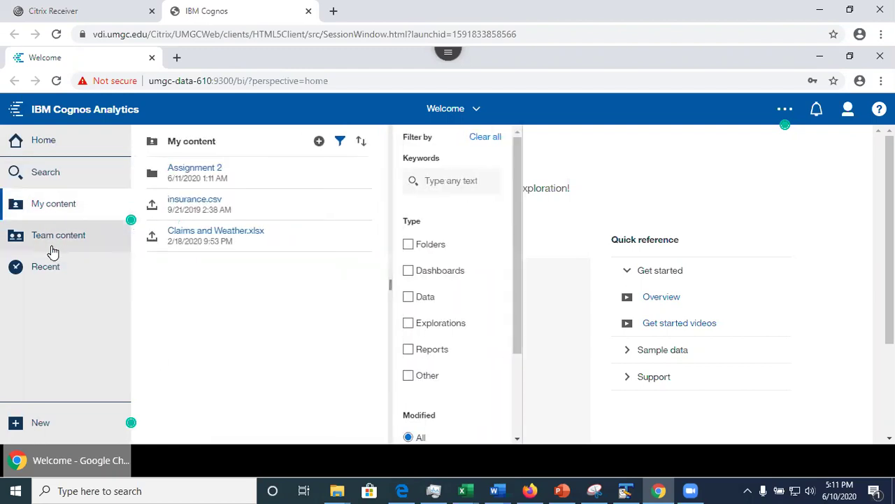
{"action": "left_click", "coordinate": [55, 245]}
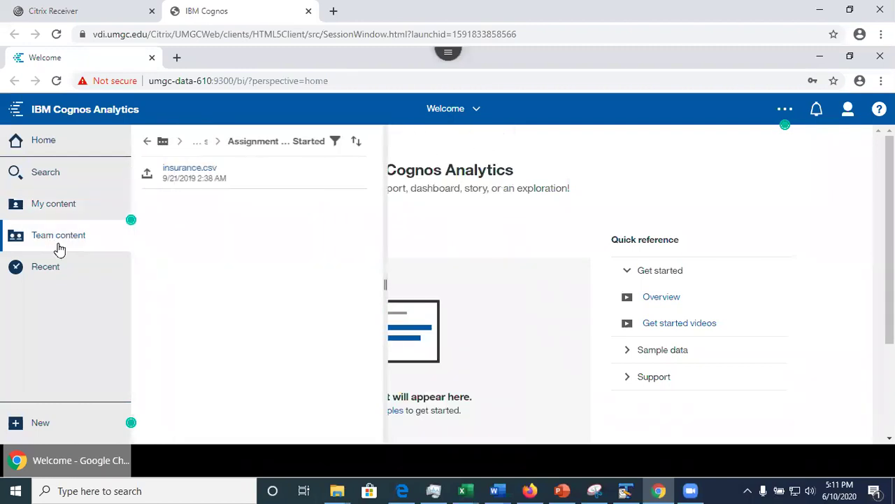
{"action": "left_click", "coordinate": [152, 142]}
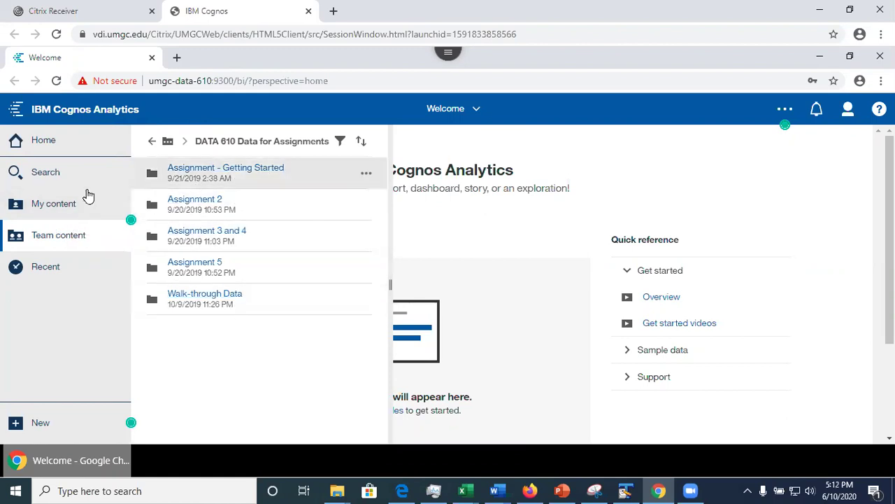
{"action": "left_click", "coordinate": [151, 141]}
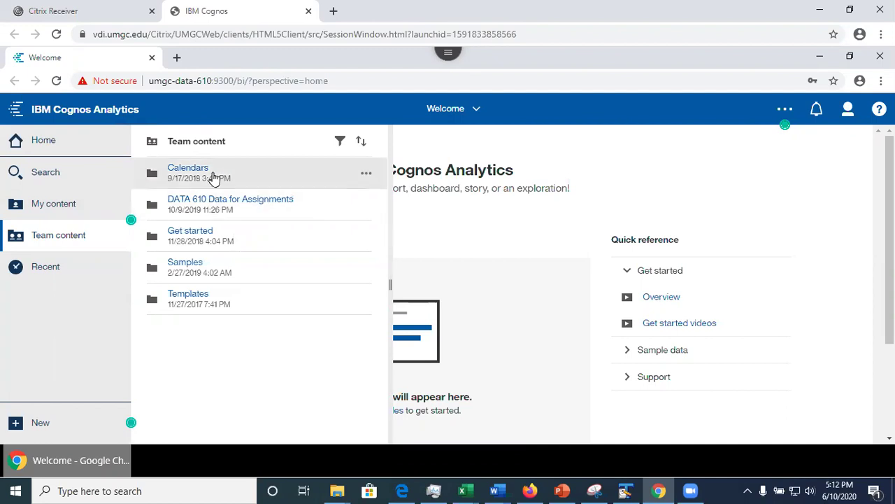
{"action": "left_click", "coordinate": [190, 269]}
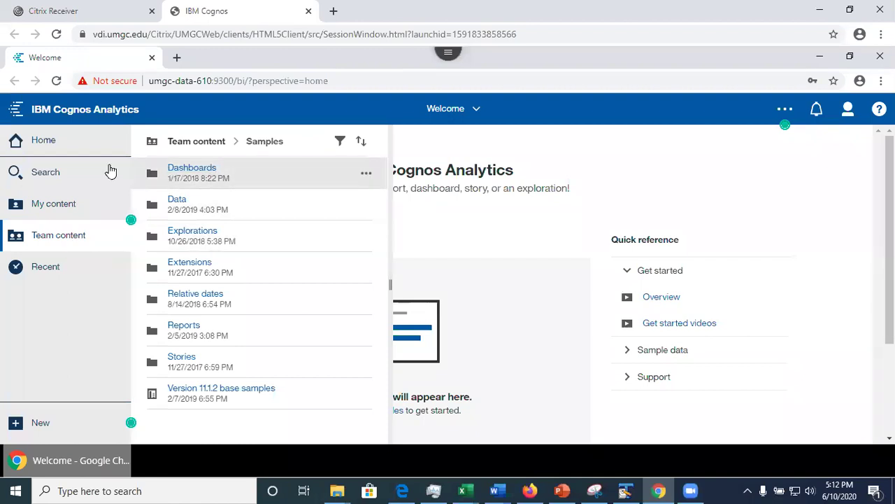
{"action": "left_click", "coordinate": [200, 148]}
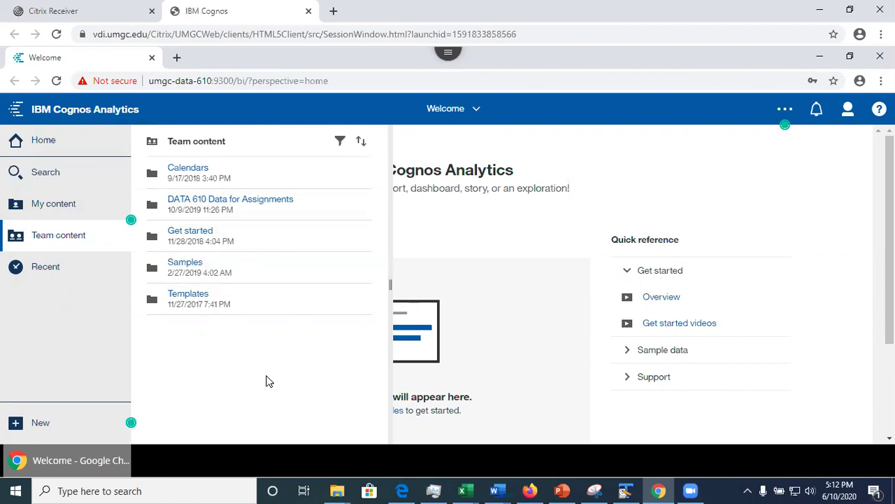
Switch to PowerPoint to view slide 8 on the Cognos Analytics landing page and navigation, and return to the Cognos browser window
{"action": "left_click", "coordinate": [563, 490]}
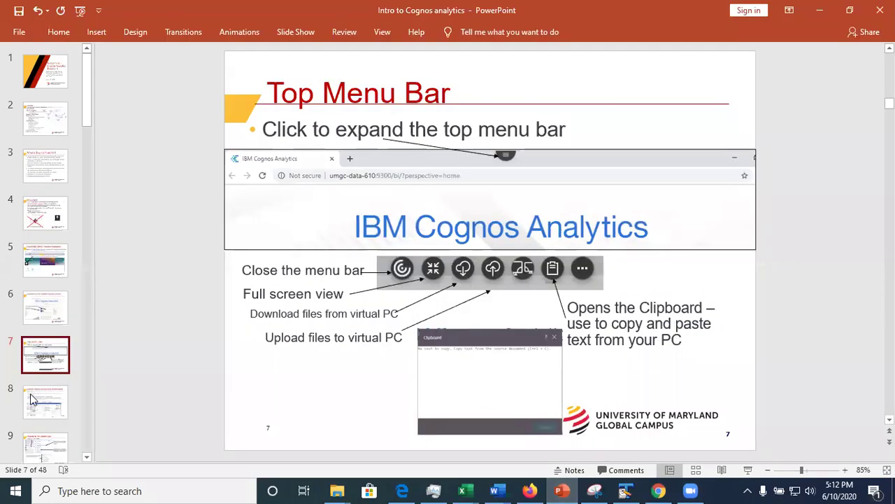
{"action": "left_click", "coordinate": [36, 405]}
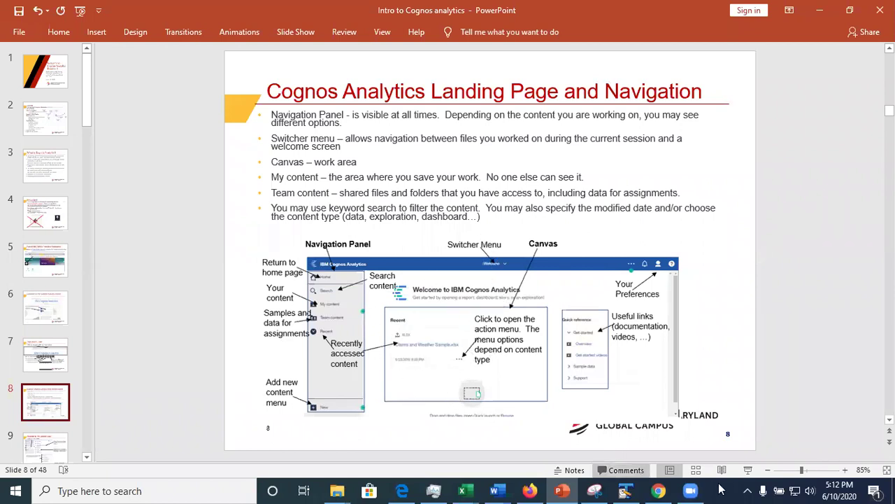
{"action": "left_click", "coordinate": [658, 491]}
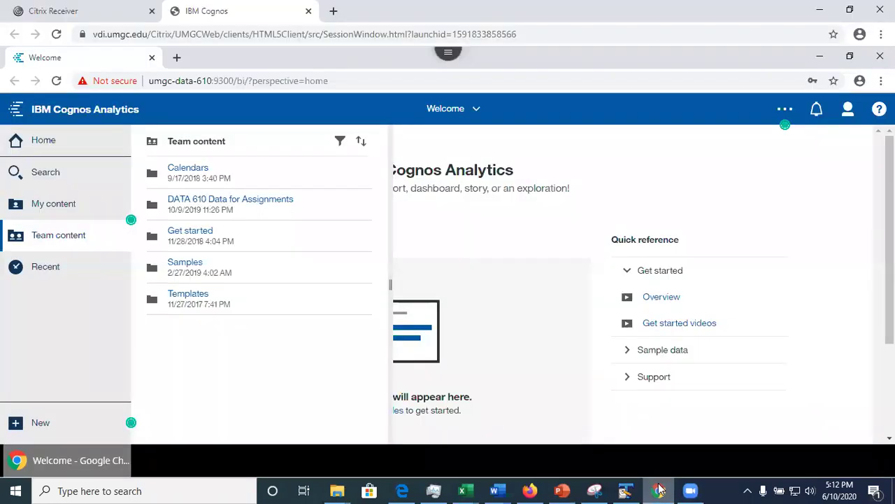
Examine the entries of the Welcome switcher menu and close it again
{"action": "left_click", "coordinate": [478, 112]}
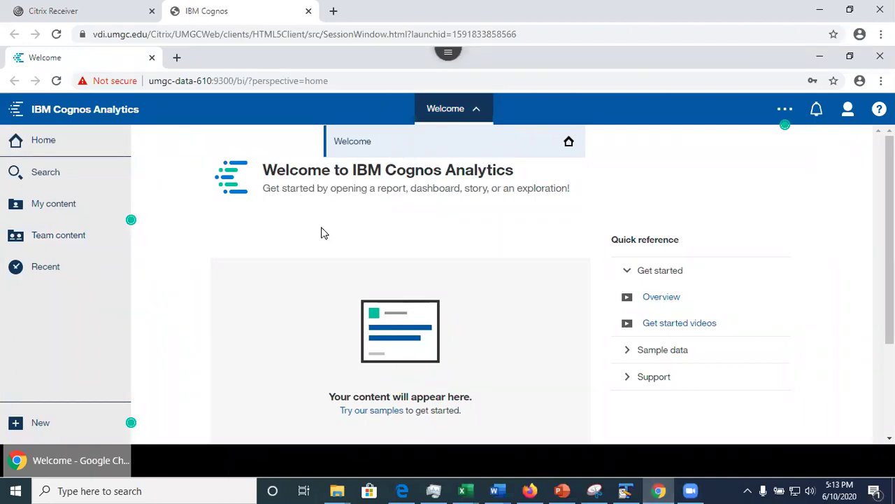
{"action": "left_click", "coordinate": [476, 171]}
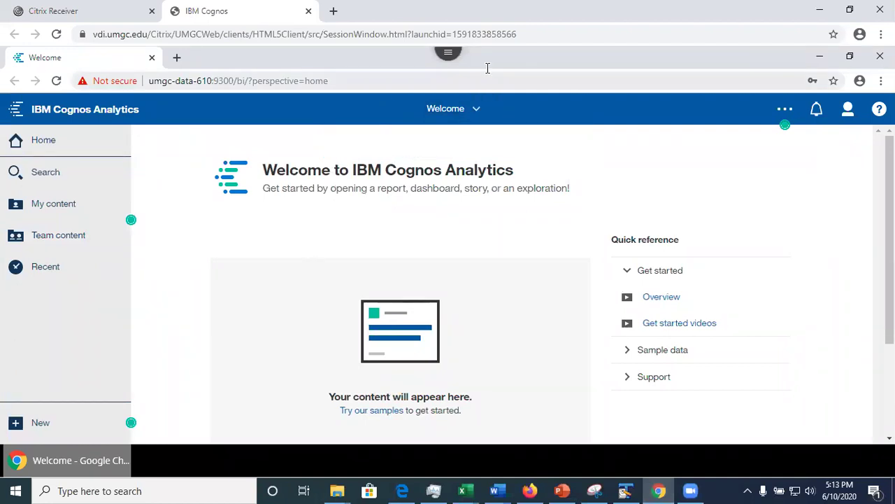
{"action": "left_click", "coordinate": [476, 110]}
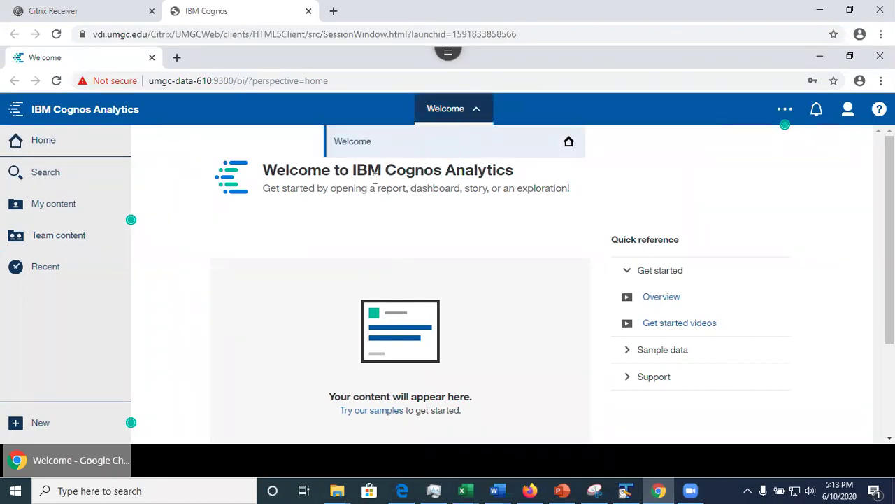
{"action": "left_click", "coordinate": [336, 237]}
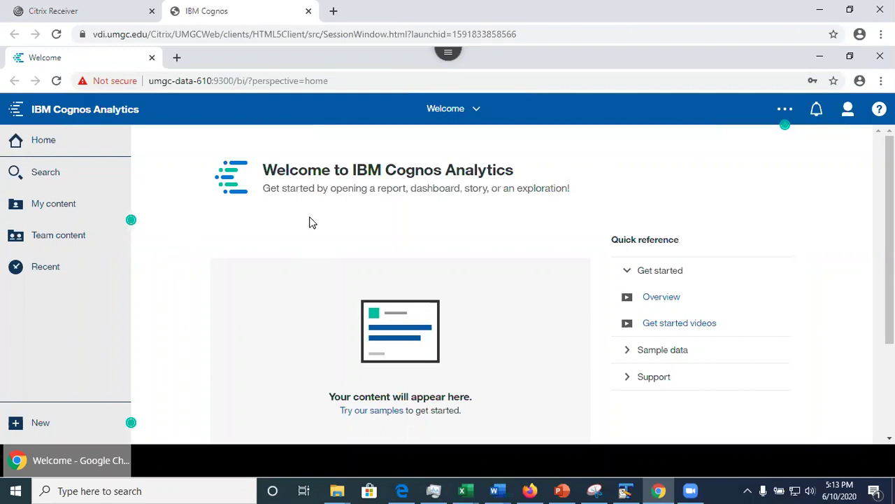
Switch to PowerPoint to view slide 9, Accessing Pre-Loaded Data, and return to the Cognos browser window
{"action": "left_click", "coordinate": [562, 490]}
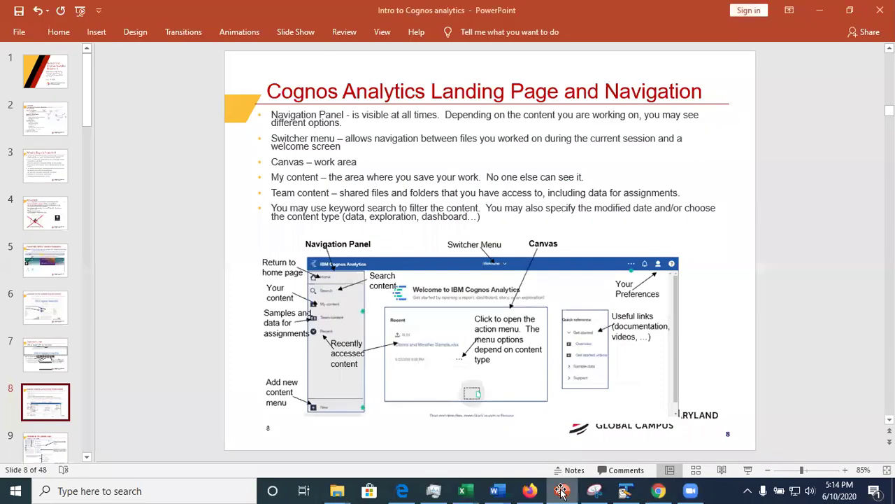
{"action": "left_click", "coordinate": [45, 447]}
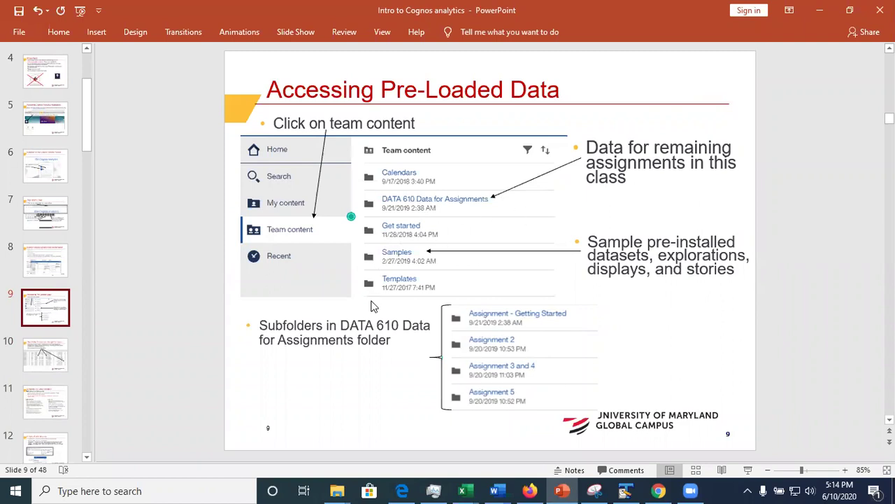
{"action": "left_click", "coordinate": [819, 14]}
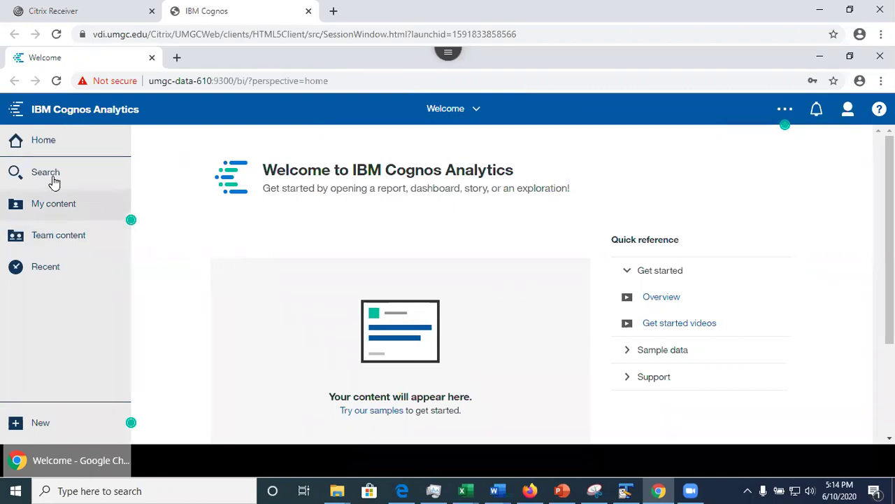
Open the DATA 610 Data for Assignments folder in Team content
{"action": "left_click", "coordinate": [67, 238]}
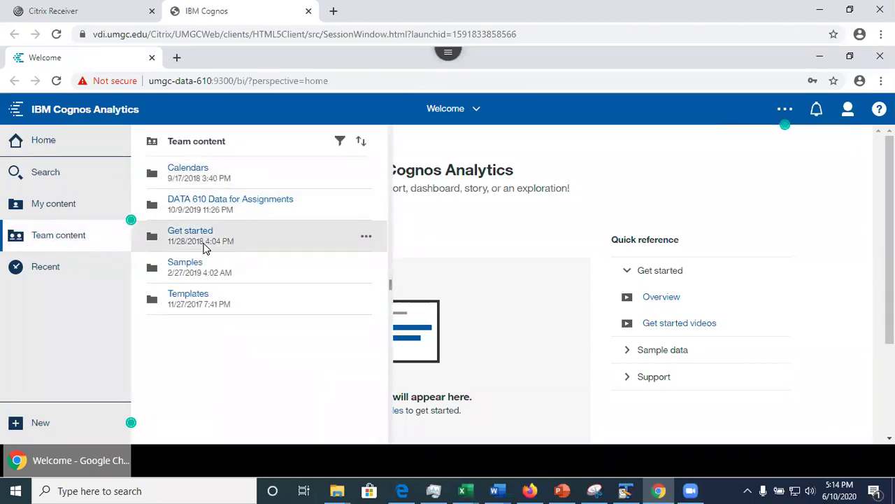
{"action": "left_click", "coordinate": [216, 201]}
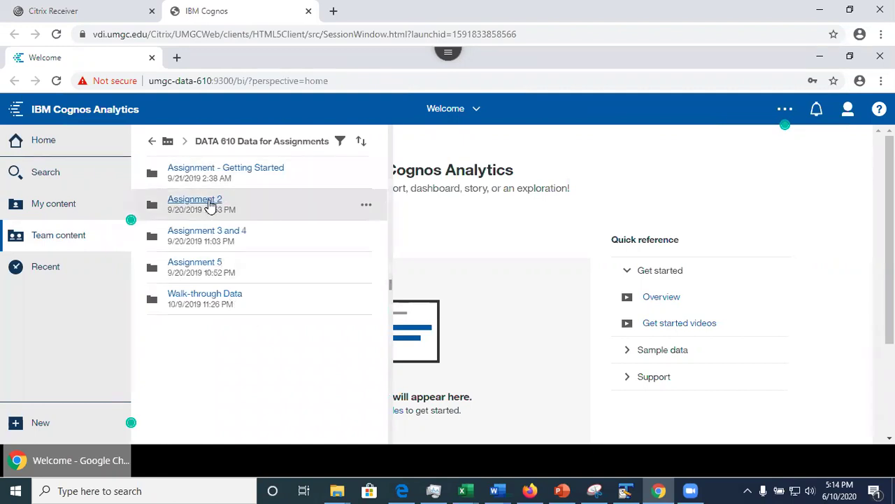
Check the contents of the Assignment 2 folder, return to its parent folder, and switch to PowerPoint to view slide 10
{"action": "left_click", "coordinate": [214, 205]}
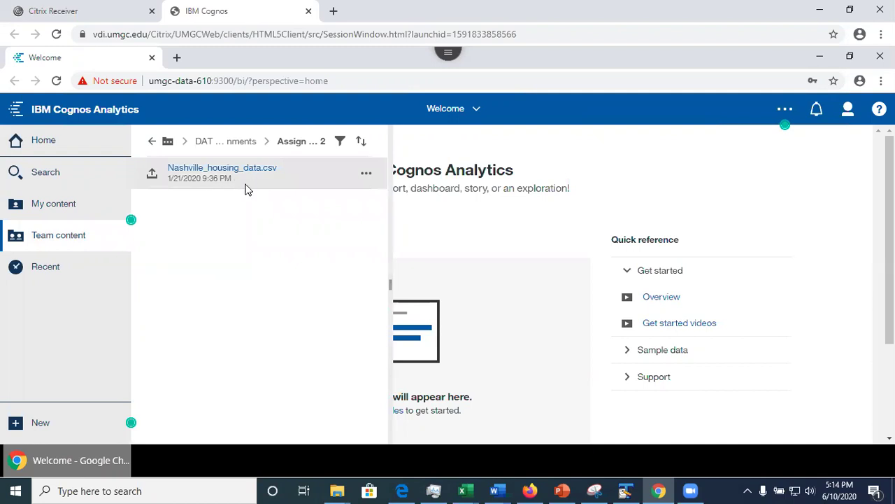
{"action": "left_click", "coordinate": [151, 141]}
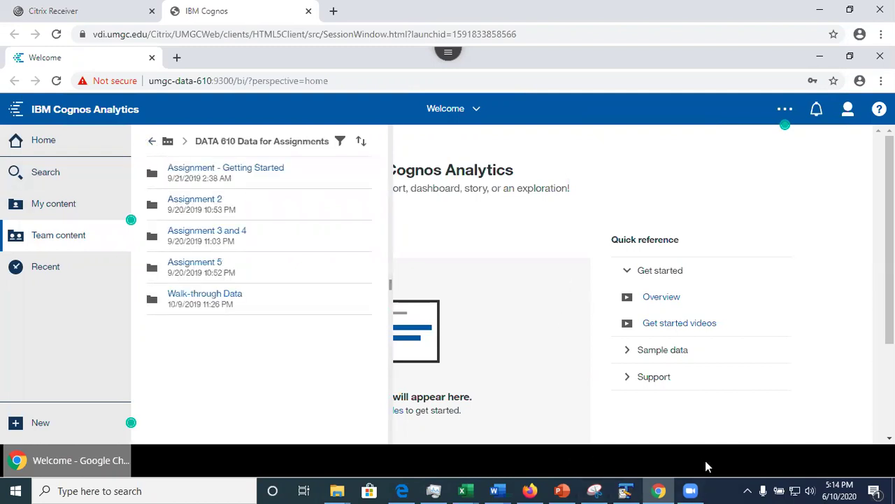
{"action": "left_click", "coordinate": [566, 489]}
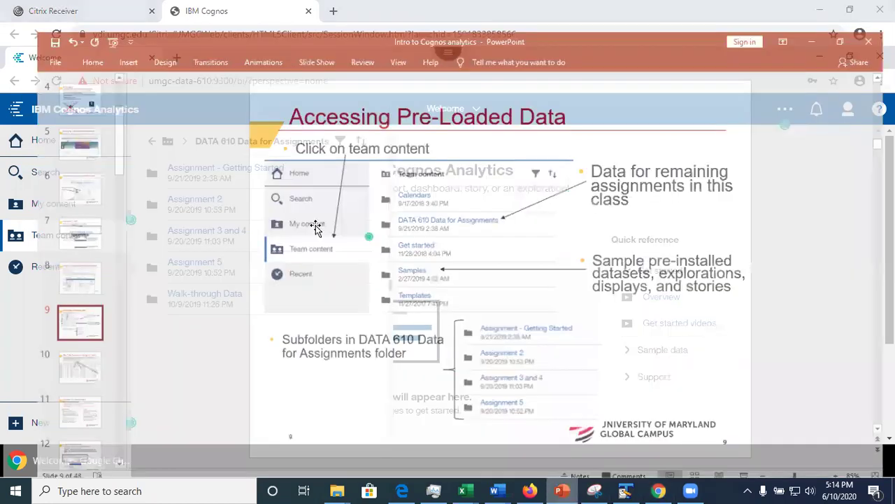
{"action": "left_click", "coordinate": [51, 359]}
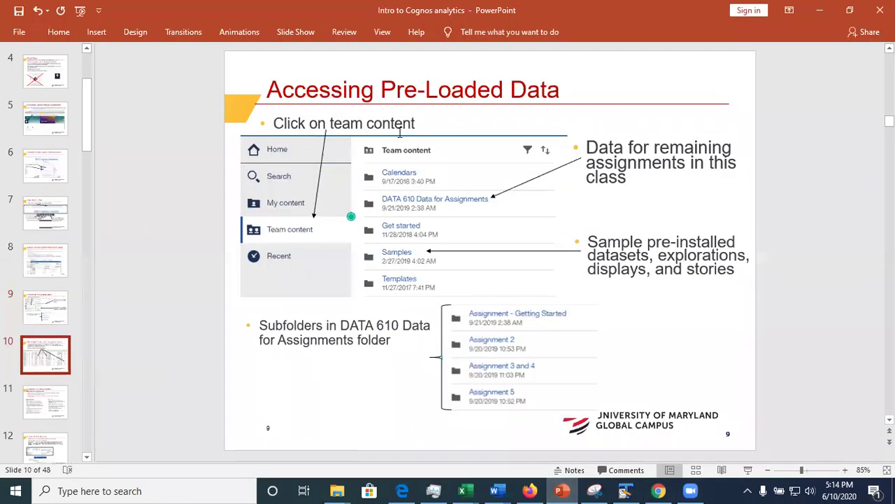
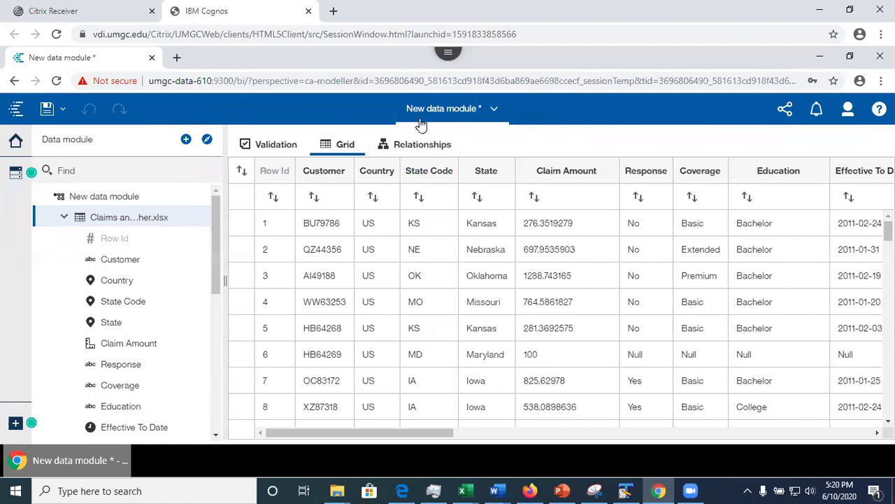
Save the new data module in My content under the name "Claims and weather data module"
{"action": "left_click", "coordinate": [63, 111]}
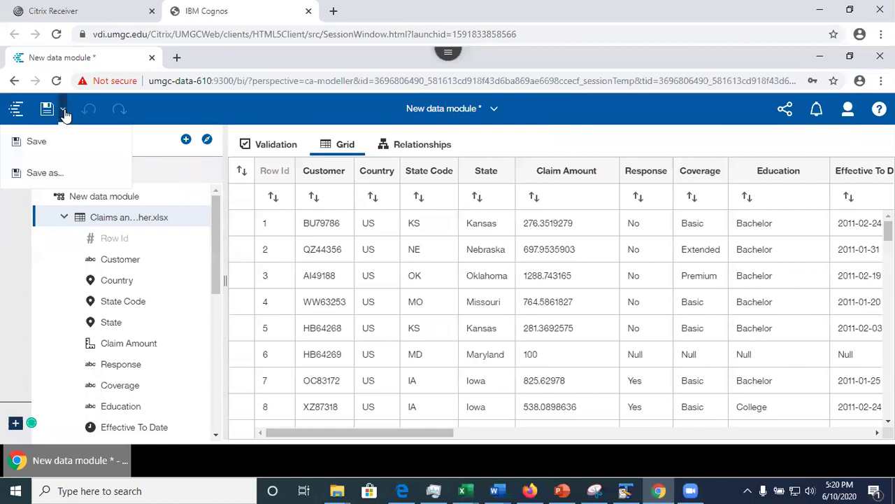
{"action": "left_click", "coordinate": [47, 150]}
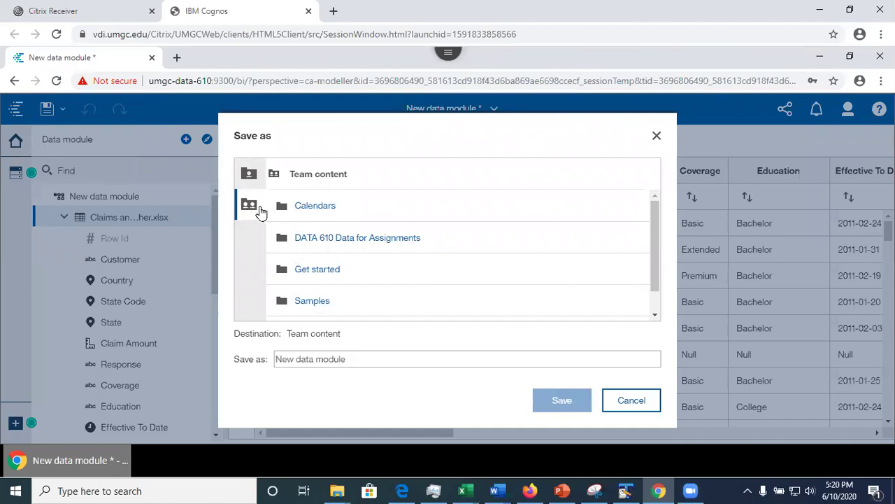
{"action": "left_click", "coordinate": [249, 176]}
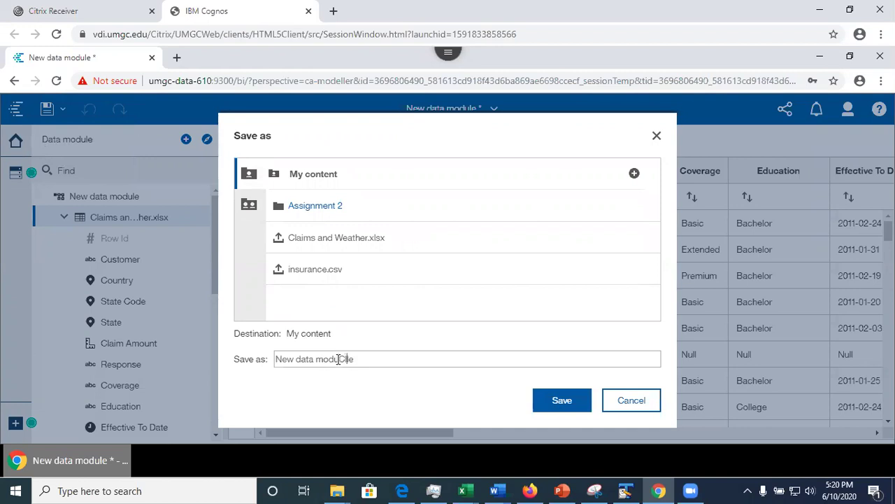
{"action": "key", "text": "ctrl+a"}
{"action": "type", "text": "Claims and weather data module"}
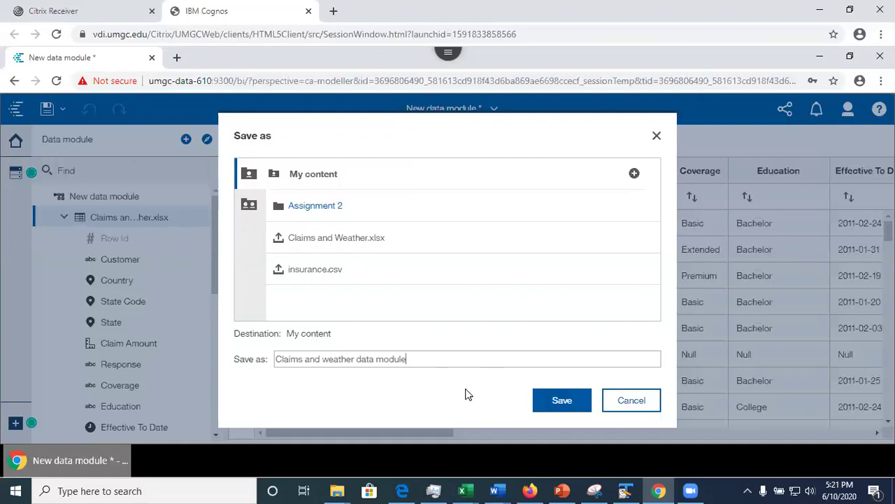
{"action": "left_click", "coordinate": [564, 400]}
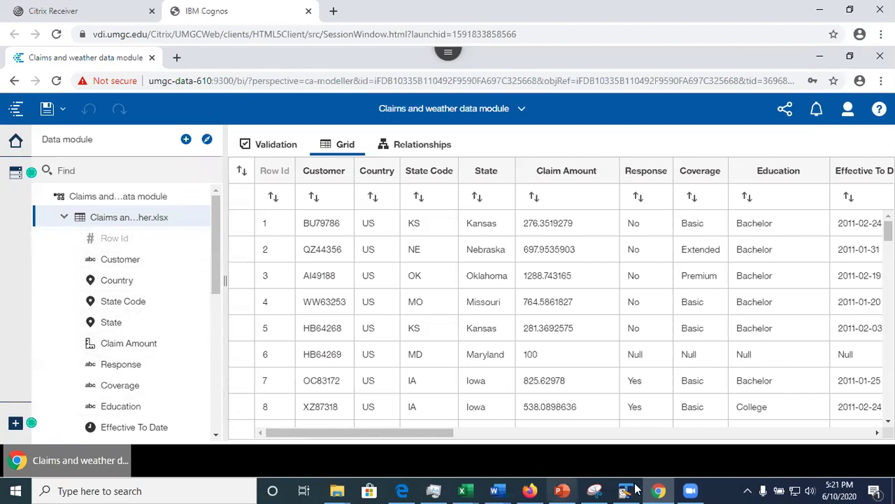
Switch to PowerPoint to view slide 13, Data Module Interface, and return to the Cognos data module
{"action": "left_click", "coordinate": [562, 491]}
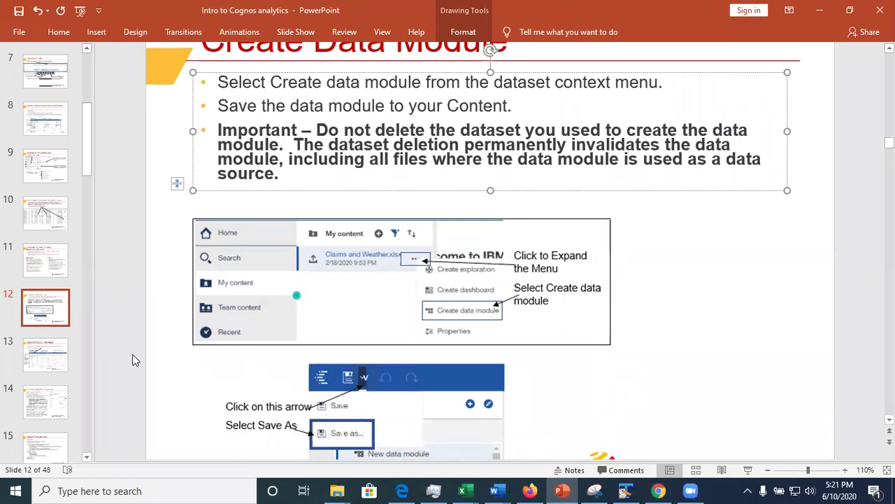
{"action": "left_click", "coordinate": [44, 359]}
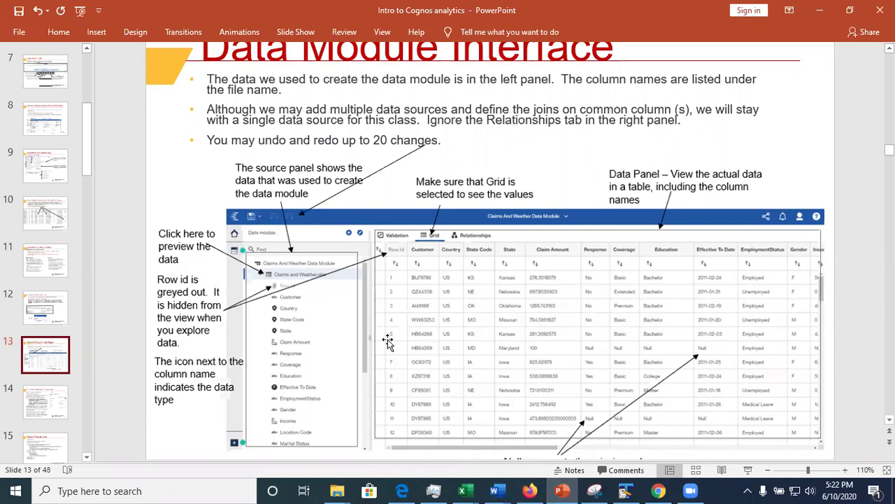
{"action": "left_click", "coordinate": [661, 491]}
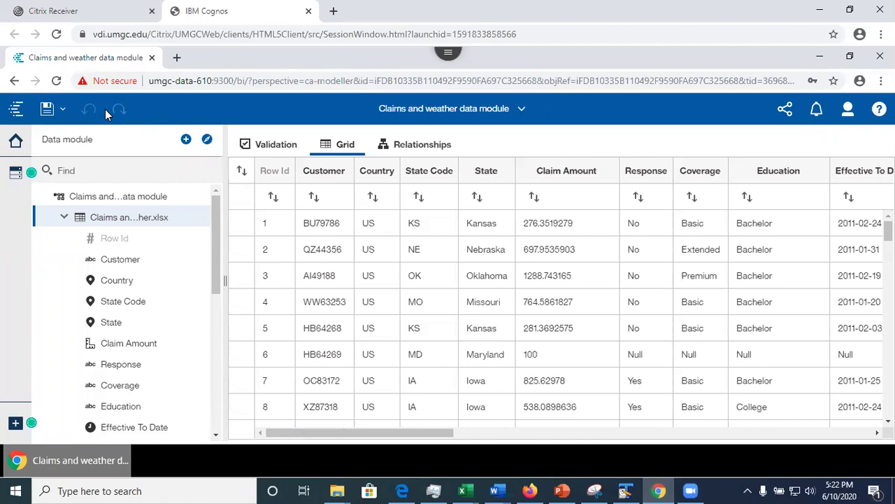
Switch to PowerPoint to view slide 14, Column General Properties, and return to the Cognos browser window
{"action": "right_click", "coordinate": [466, 353]}
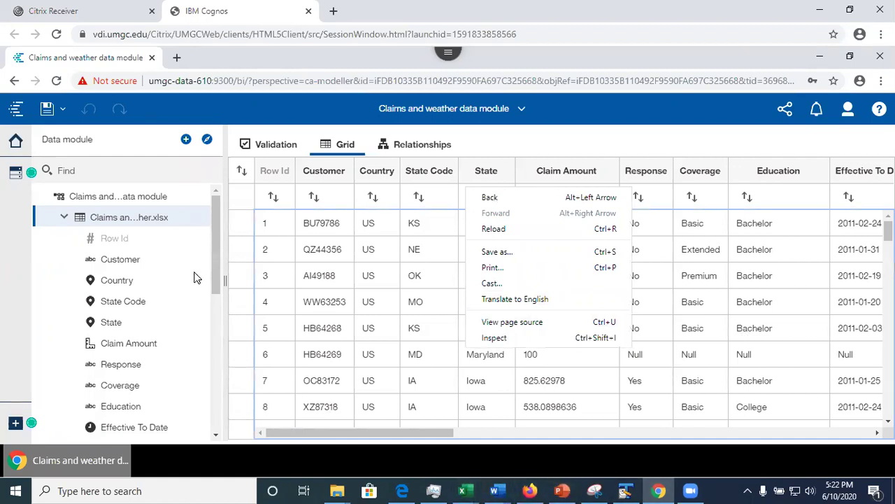
{"action": "left_click", "coordinate": [563, 490]}
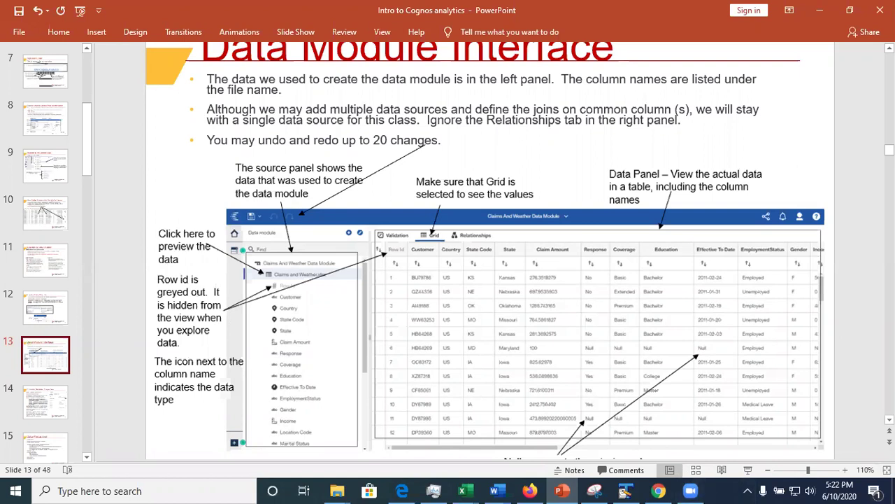
{"action": "key", "text": "Page_Down"}
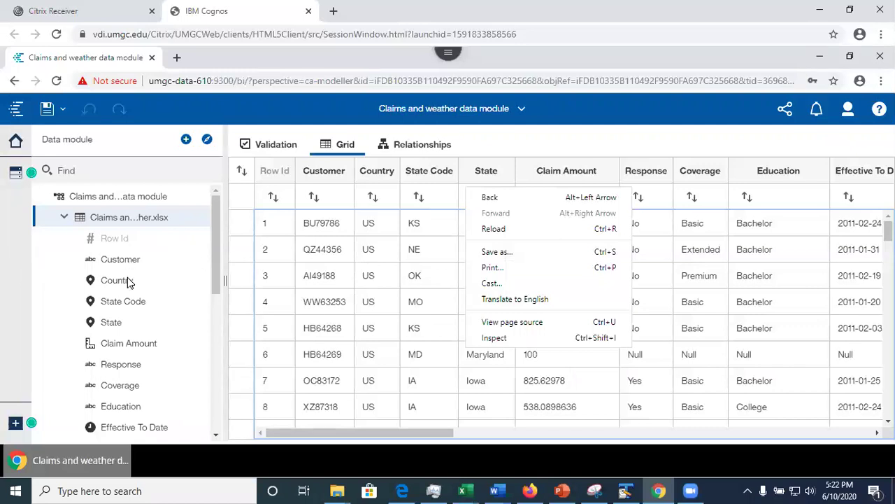
Open the properties of the State column in the data module and place the cursor in its Label field
{"action": "left_click", "coordinate": [114, 322]}
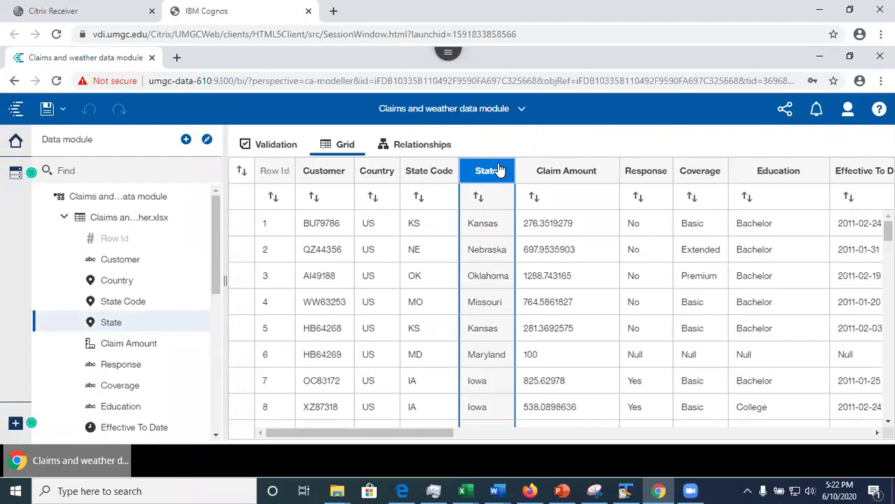
{"action": "left_click", "coordinate": [192, 325]}
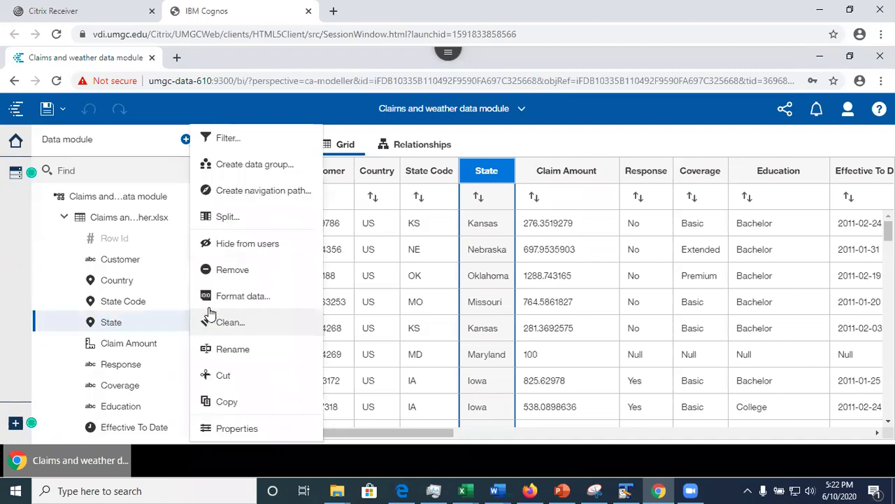
{"action": "left_click", "coordinate": [227, 429]}
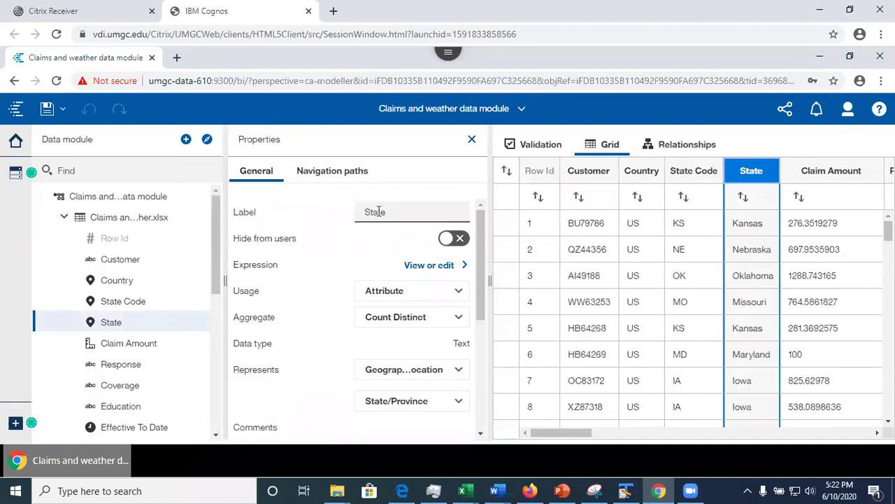
{"action": "left_click", "coordinate": [402, 211]}
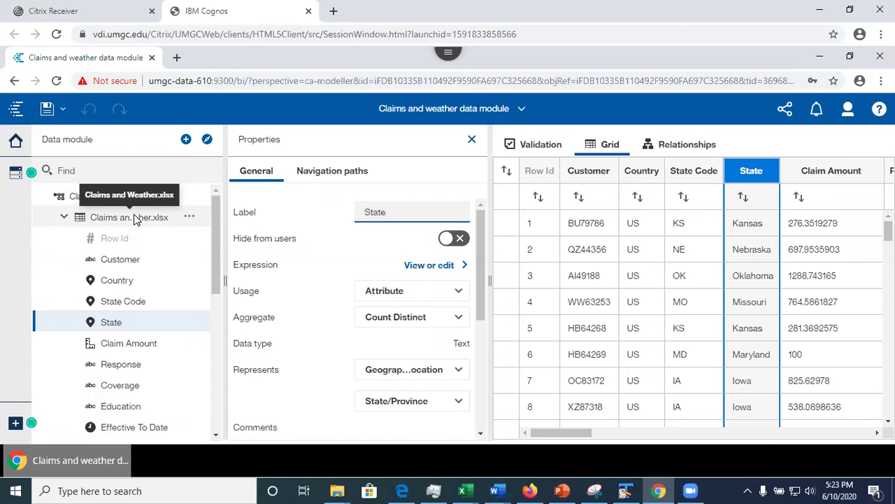
Look through the data module's column list and the further columns of the data grid
{"action": "scroll", "coordinate": [135, 219], "scroll_direction": "down", "scroll_amount": 1}
{"action": "scroll", "coordinate": [135, 219], "scroll_direction": "up", "scroll_amount": 1}
{"action": "scroll", "coordinate": [135, 219], "scroll_direction": "down", "scroll_amount": 5}
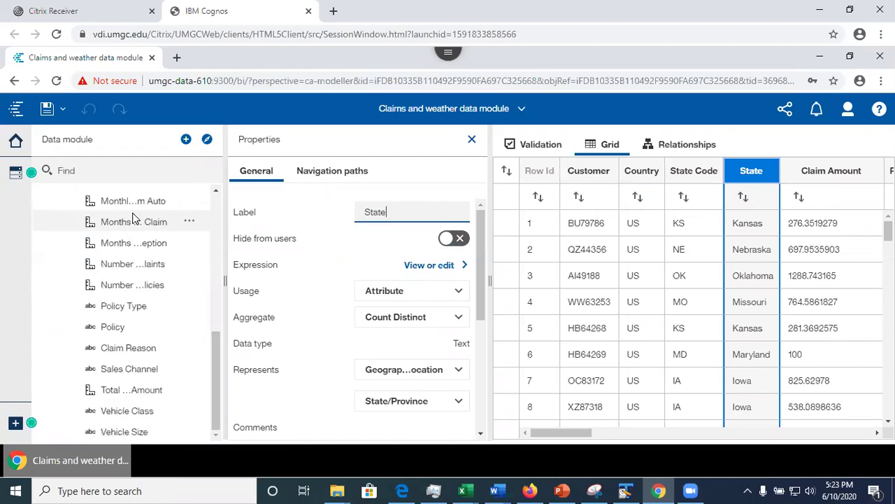
{"action": "left_click_drag", "start_coordinate": [214, 371], "coordinate": [213, 236]}
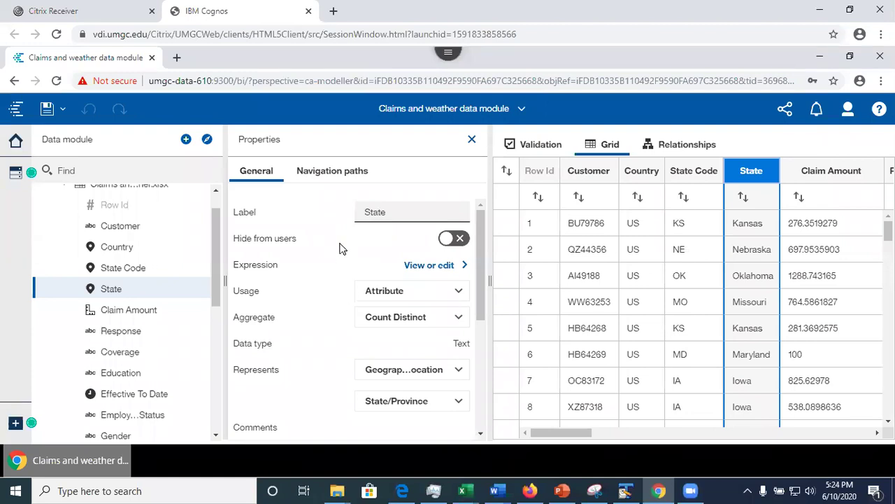
{"action": "left_click_drag", "start_coordinate": [560, 428], "coordinate": [688, 431]}
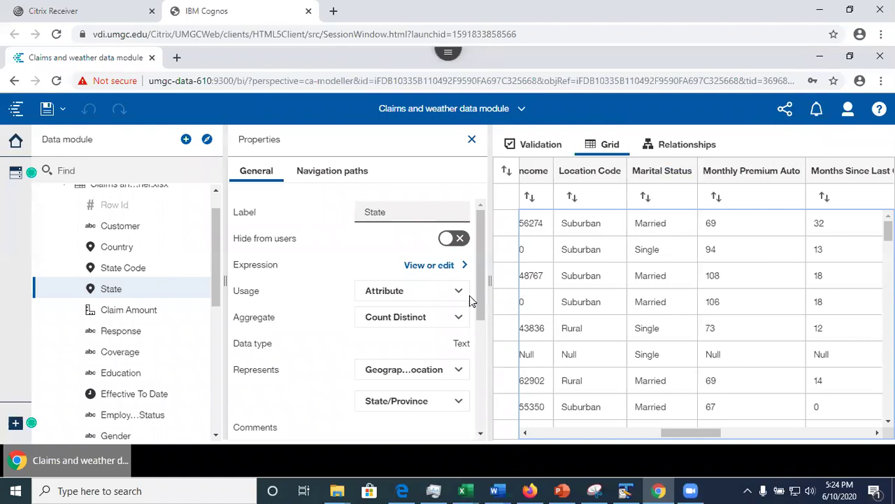
Review the State column's general properties, from usage and aggregate through Comments and Screen tip to the sorting options
{"action": "scroll", "coordinate": [481, 308], "scroll_direction": "down", "scroll_amount": 1}
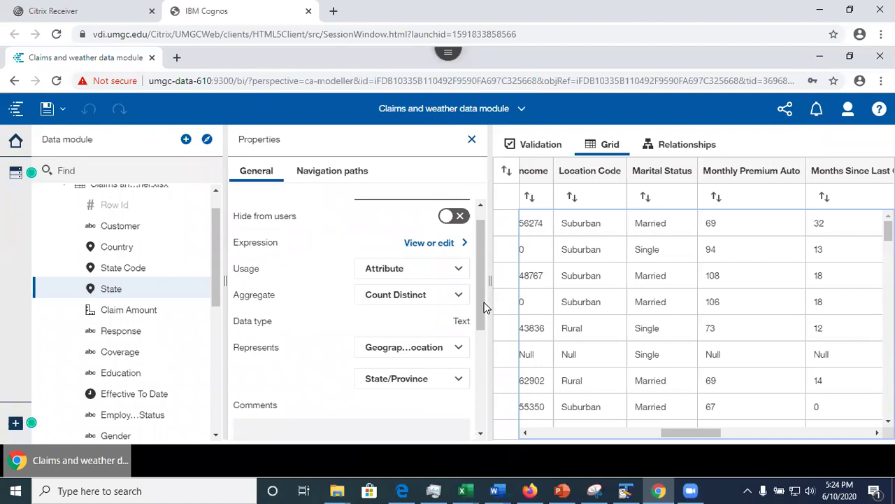
{"action": "left_click_drag", "start_coordinate": [482, 307], "coordinate": [487, 322]}
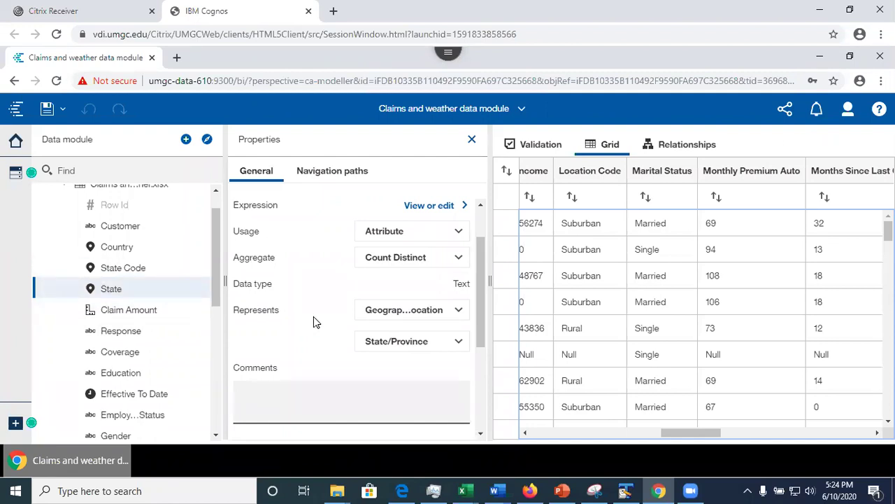
{"action": "left_click_drag", "start_coordinate": [480, 315], "coordinate": [494, 369]}
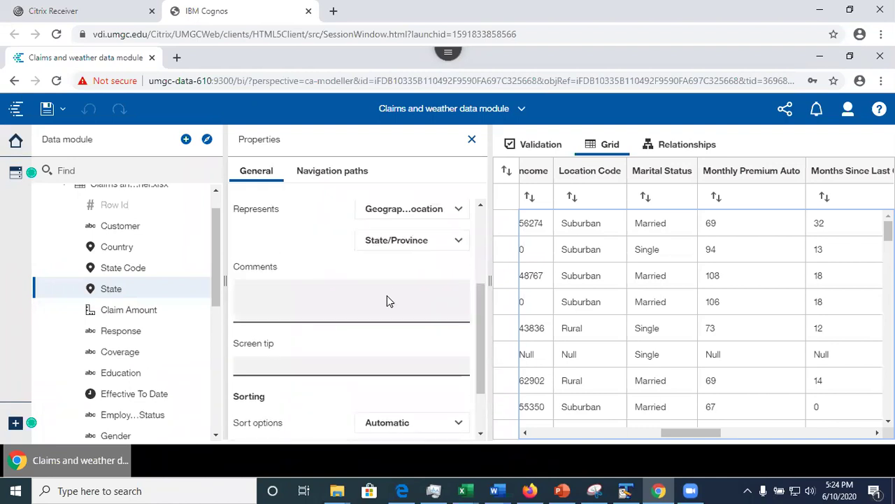
{"action": "left_click", "coordinate": [282, 294]}
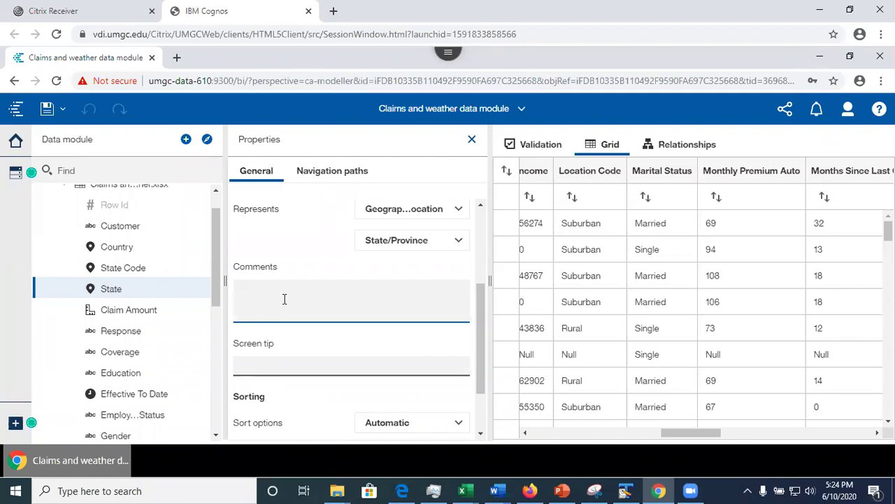
{"action": "left_click", "coordinate": [267, 361]}
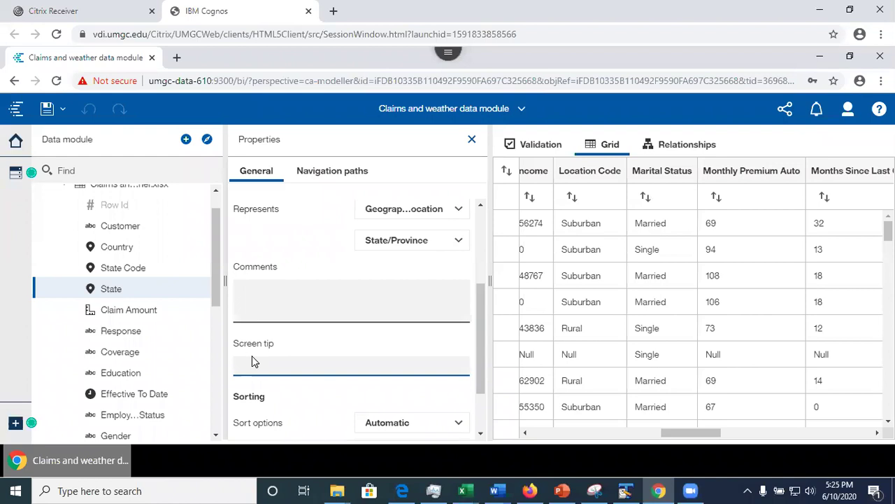
{"action": "scroll", "coordinate": [487, 387], "scroll_direction": "down", "scroll_amount": 1}
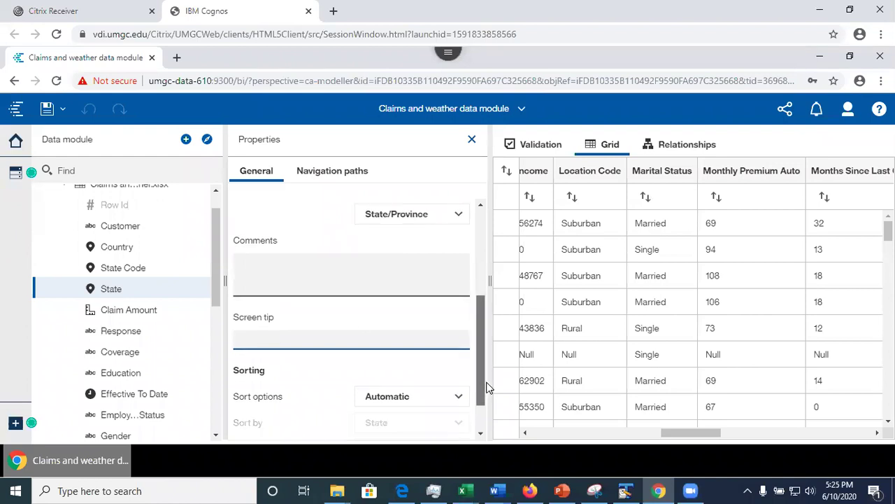
{"action": "scroll", "coordinate": [480, 363], "scroll_direction": "up", "scroll_amount": 1}
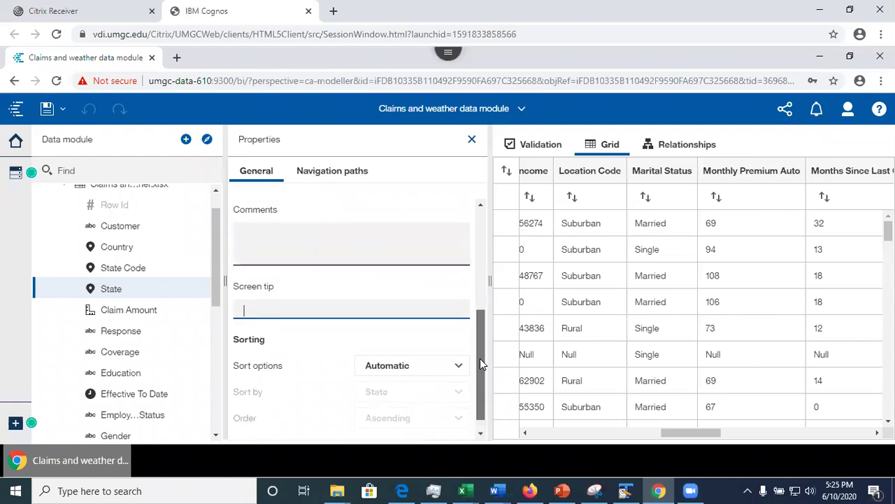
{"action": "scroll", "coordinate": [480, 358], "scroll_direction": "up", "scroll_amount": 5}
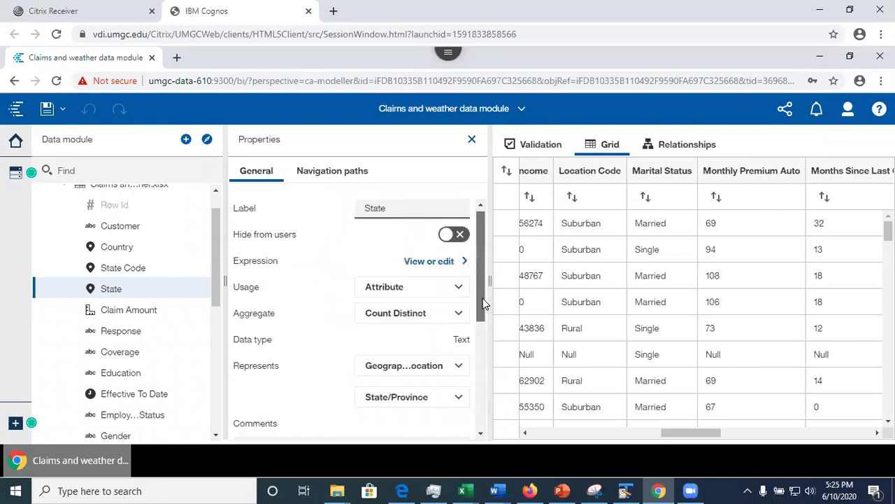
Switch to PowerPoint and read slide 15, Data Preparation, down to the end of its list
{"action": "left_click", "coordinate": [561, 491]}
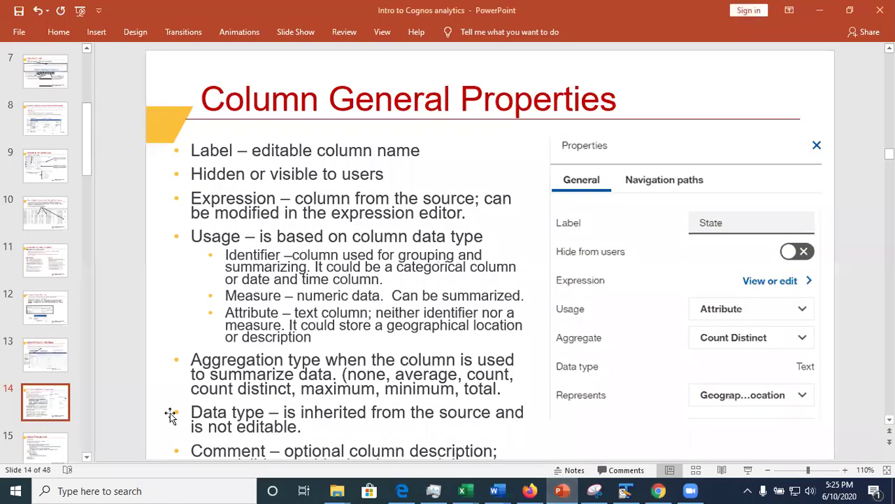
{"action": "left_click", "coordinate": [34, 448]}
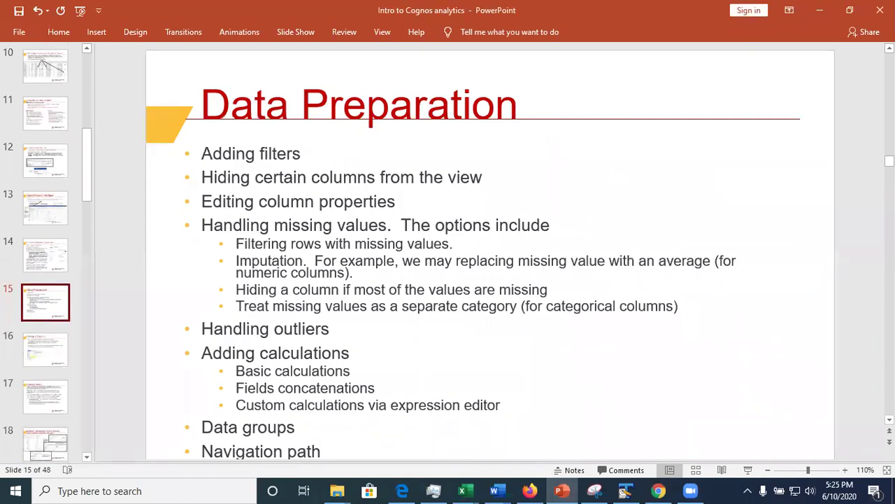
{"action": "scroll", "coordinate": [889, 420], "scroll_direction": "down", "scroll_amount": 2}
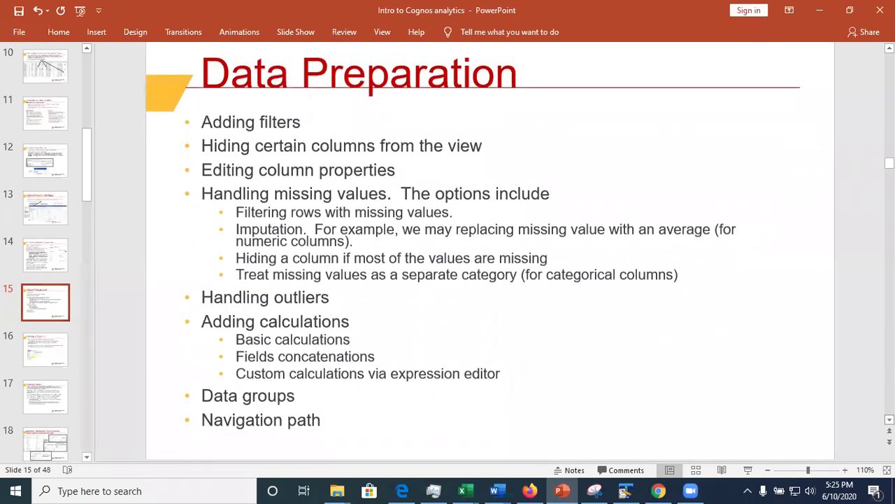
{"action": "scroll", "coordinate": [889, 420], "scroll_direction": "down", "scroll_amount": 1}
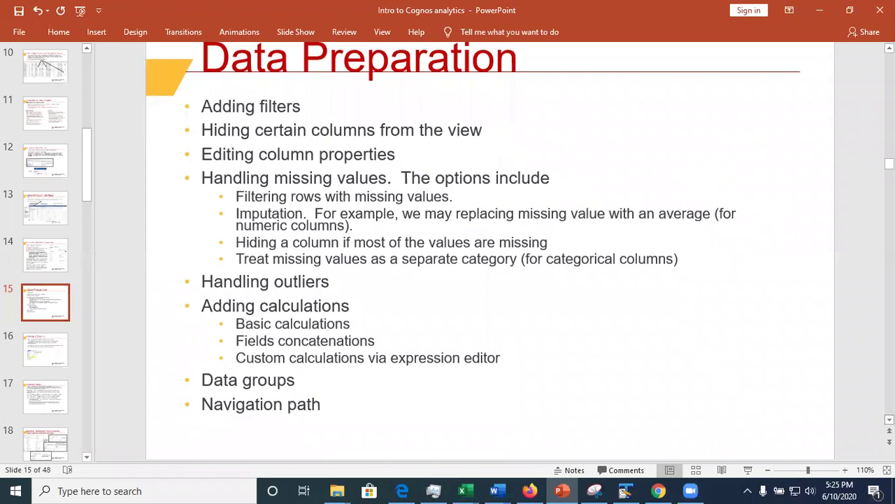
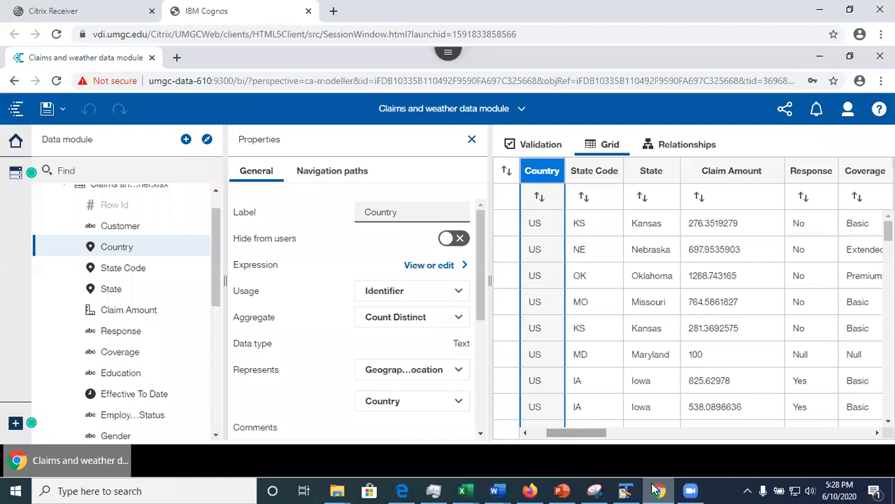
Close the Country column's properties and open filter management for the Claims and weather .xlsx table
{"action": "left_click", "coordinate": [472, 142]}
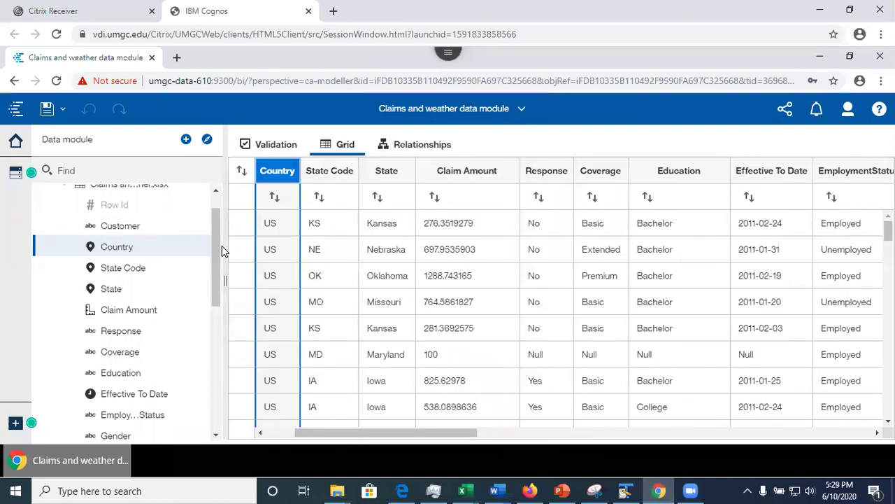
{"action": "scroll", "coordinate": [217, 209], "scroll_direction": "up", "scroll_amount": 2}
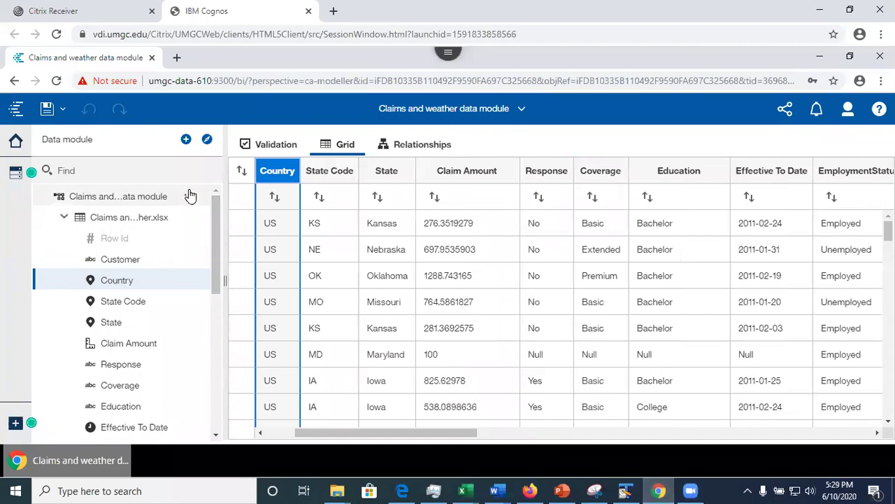
{"action": "left_click", "coordinate": [191, 222]}
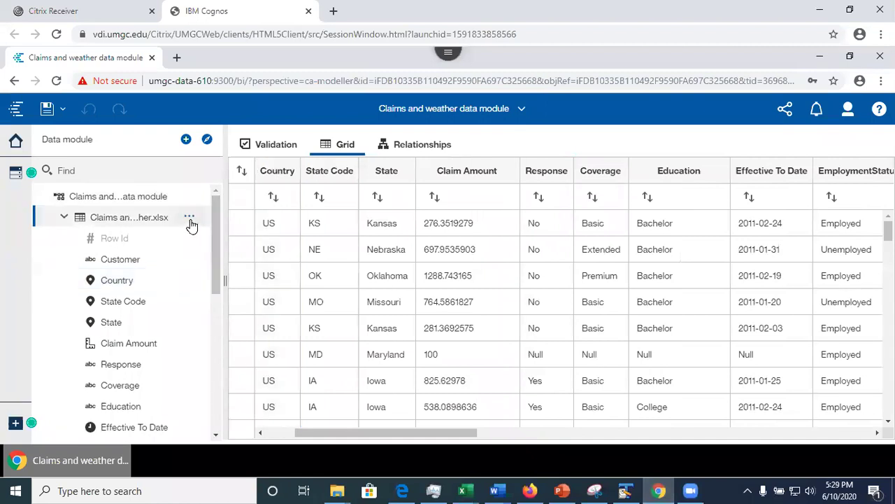
{"action": "left_click", "coordinate": [190, 221]}
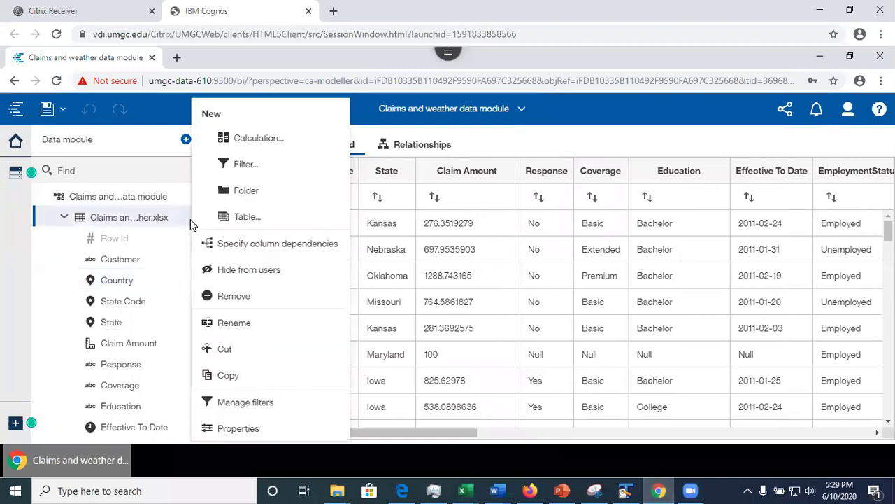
{"action": "left_click", "coordinate": [245, 404]}
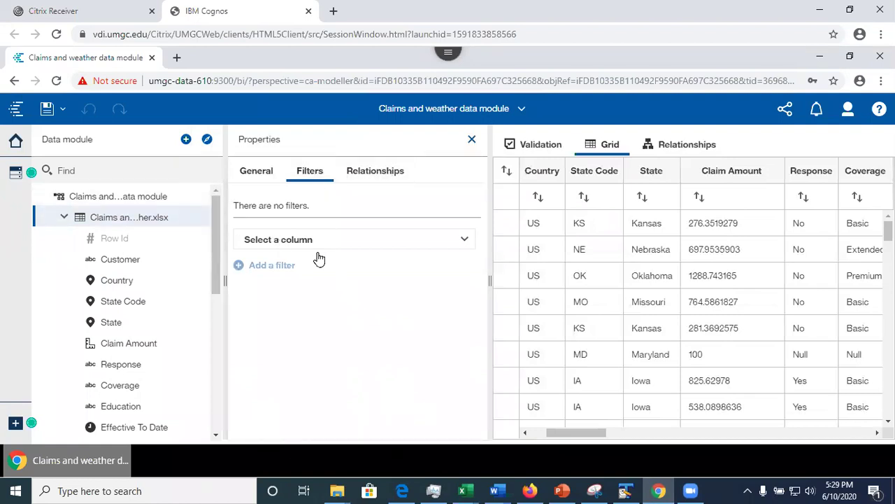
Review the column choices for a table filter, and consult PowerPoint slide 18 on the embedded filter example
{"action": "left_click", "coordinate": [465, 241]}
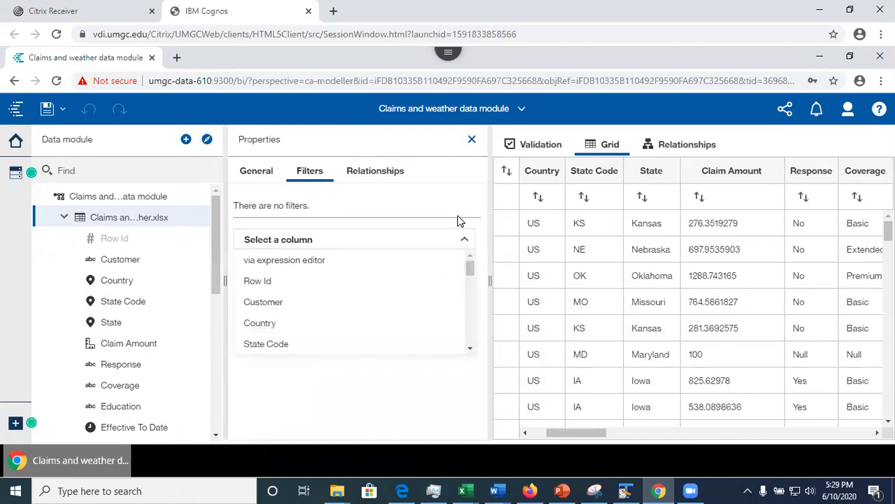
{"action": "left_click", "coordinate": [346, 419]}
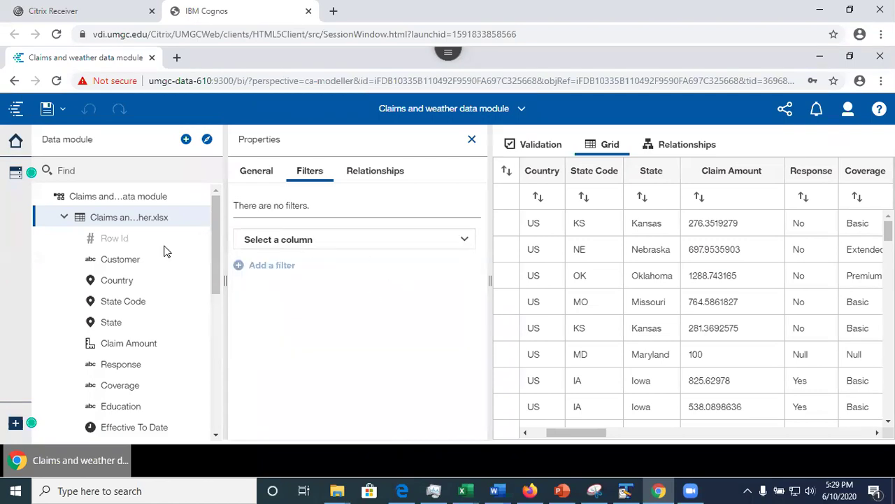
{"action": "mouse_move", "coordinate": [198, 216]}
{"action": "left_click", "coordinate": [461, 242]}
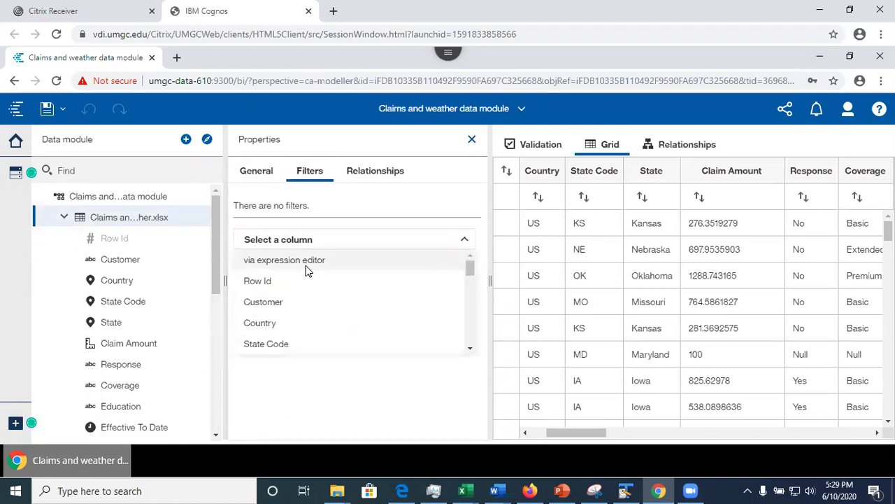
{"action": "left_click", "coordinate": [285, 422]}
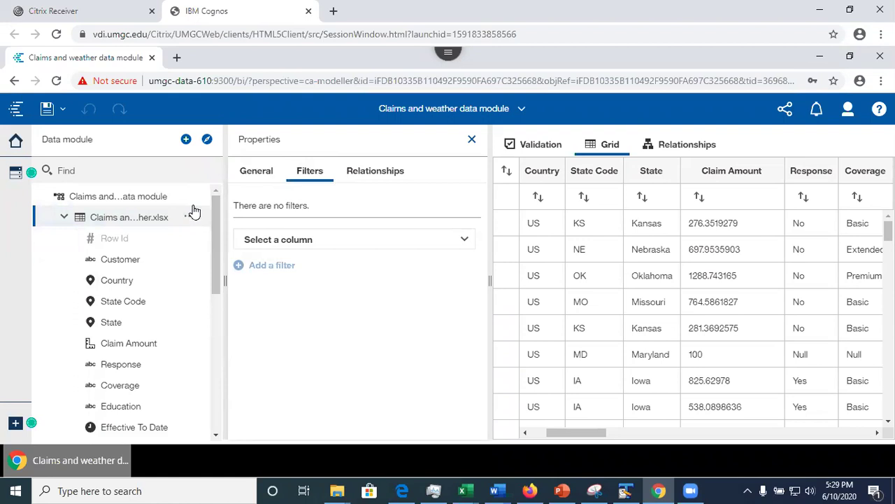
{"action": "left_click", "coordinate": [562, 490]}
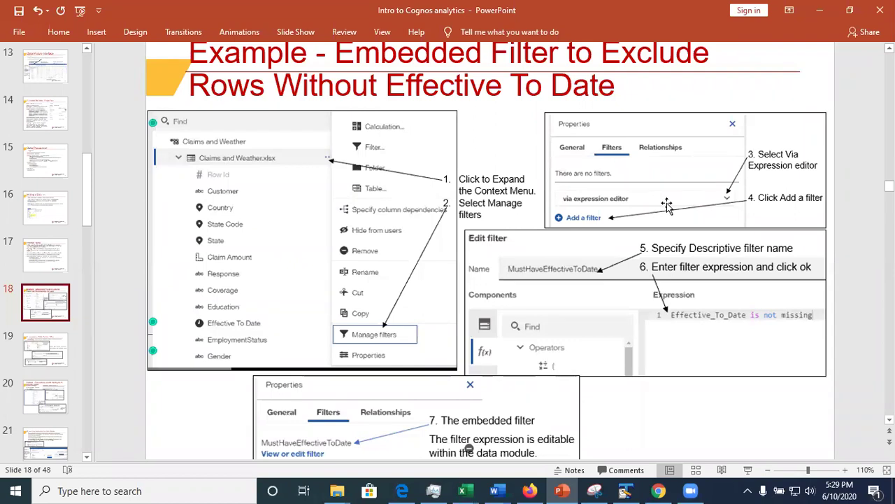
{"action": "left_click", "coordinate": [820, 10]}
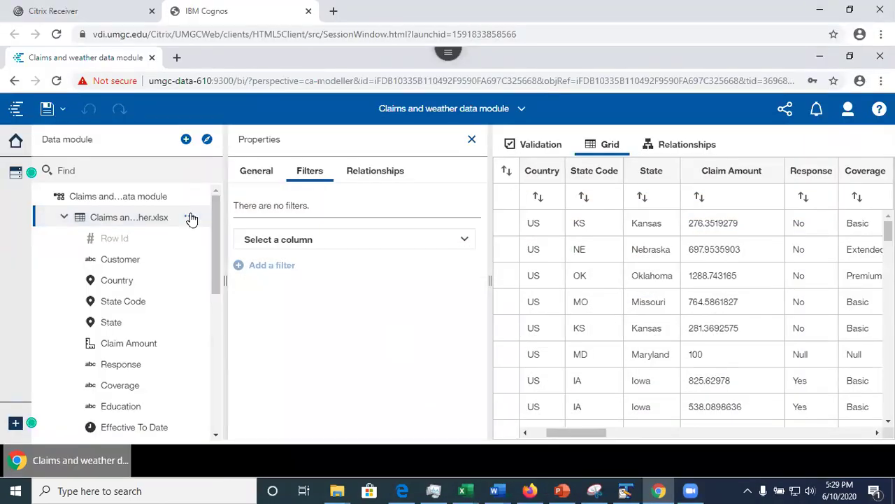
Start a new embedded filter on the .xlsx table via expression editor
{"action": "left_click", "coordinate": [191, 218]}
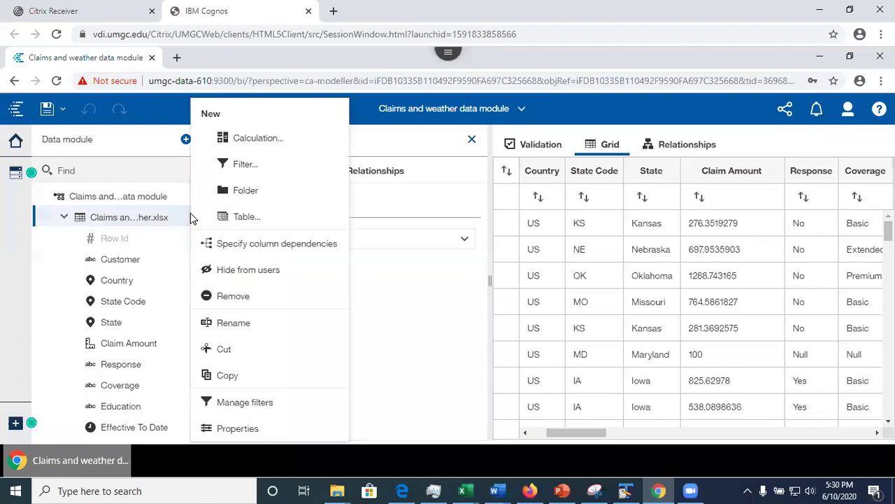
{"action": "left_click", "coordinate": [270, 403]}
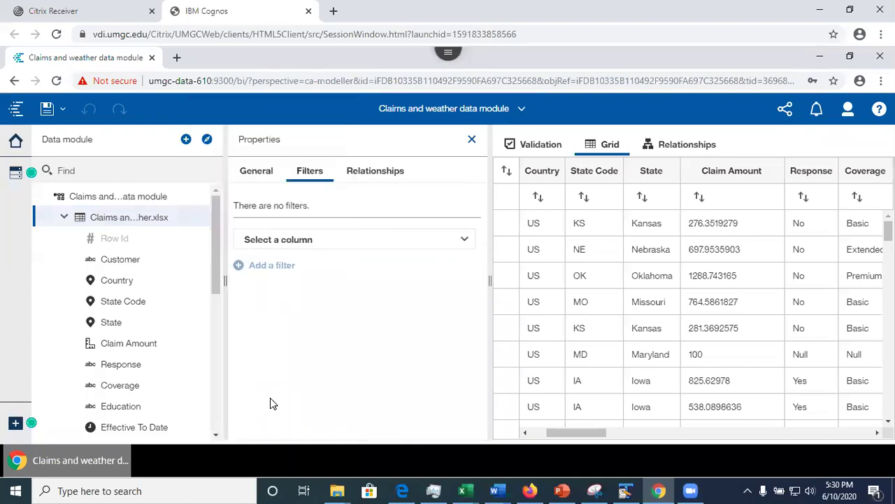
{"action": "left_click", "coordinate": [294, 242]}
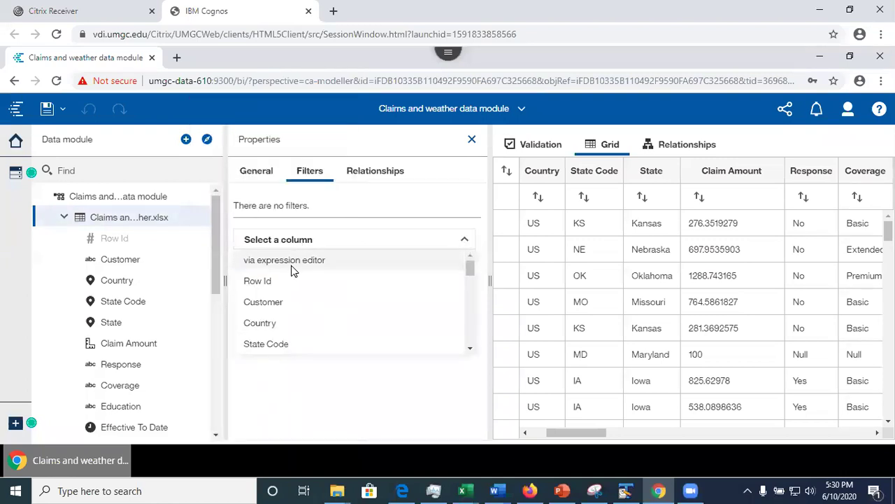
{"action": "left_click", "coordinate": [292, 259]}
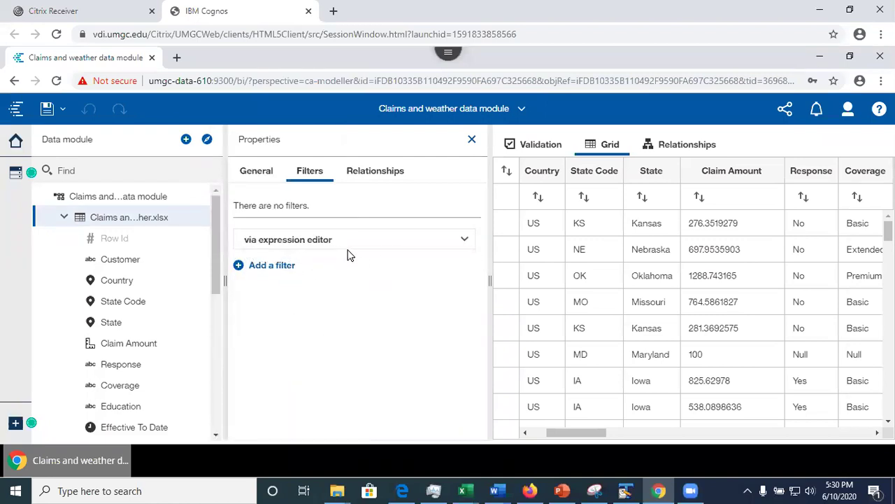
{"action": "left_click", "coordinate": [265, 266]}
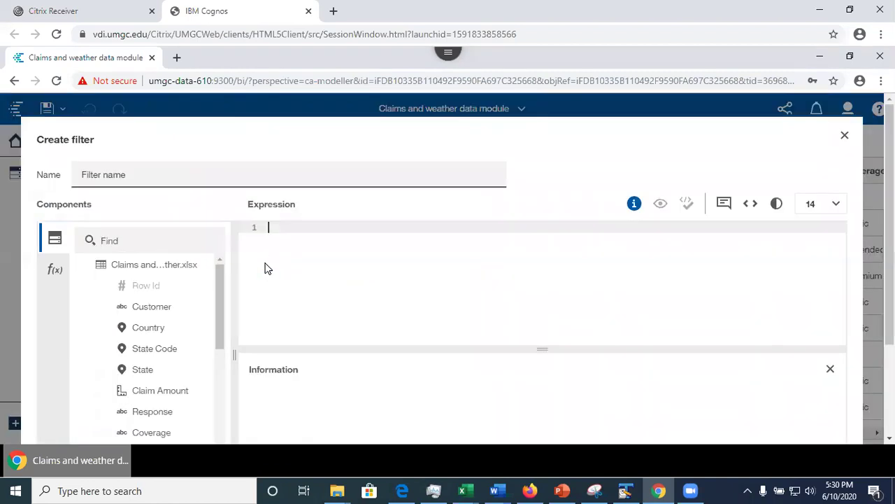
Check the example filter on the PowerPoint slide and name the new filter MustHaveEffectiveDate
{"action": "left_click", "coordinate": [154, 175]}
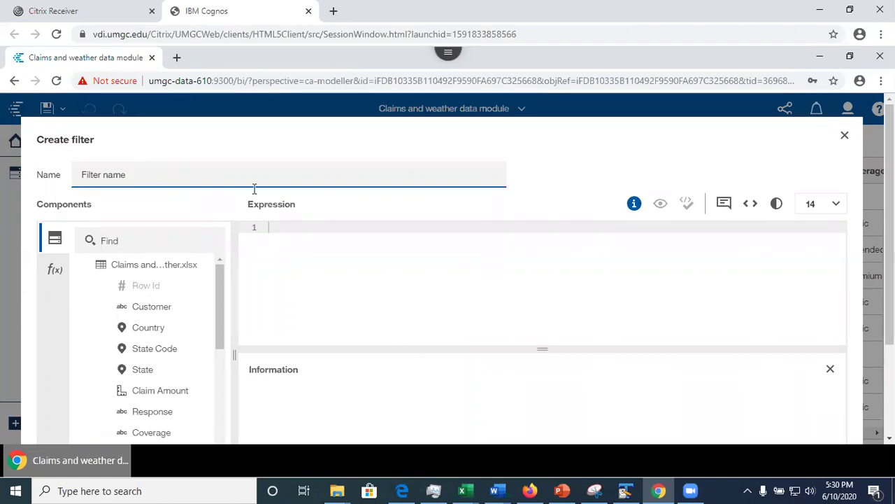
{"action": "left_click", "coordinate": [563, 491]}
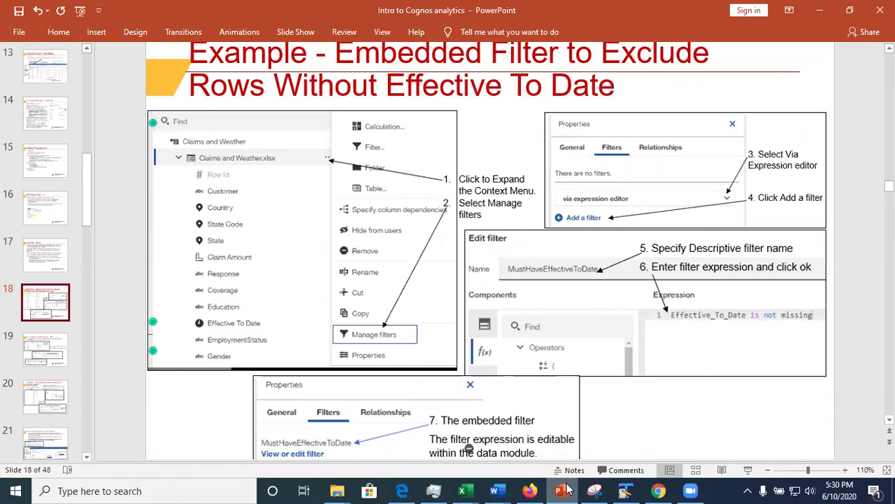
{"action": "left_click", "coordinate": [565, 490]}
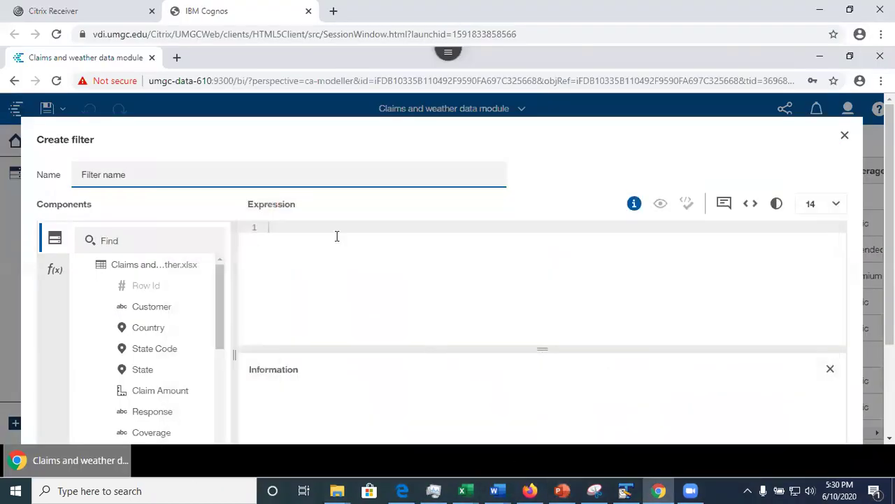
{"action": "left_click_drag", "start_coordinate": [141, 172], "coordinate": [50, 179]}
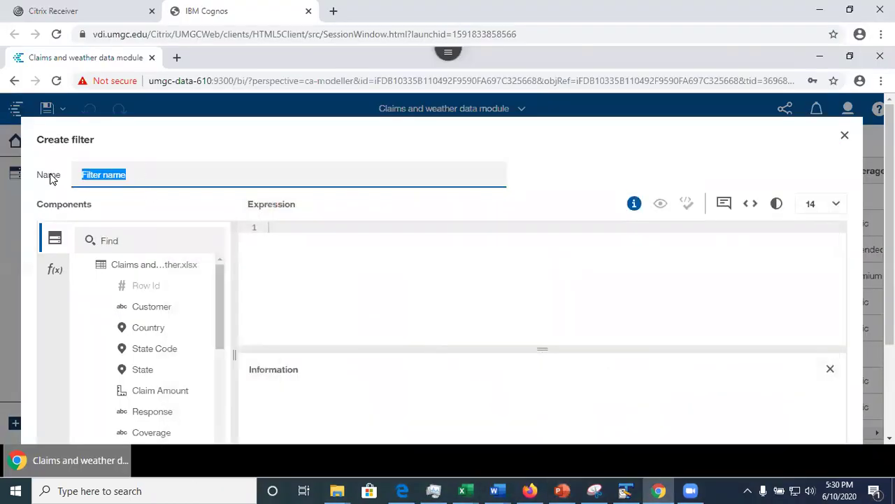
{"action": "type", "text": "MustHaveEffectiveDate"}
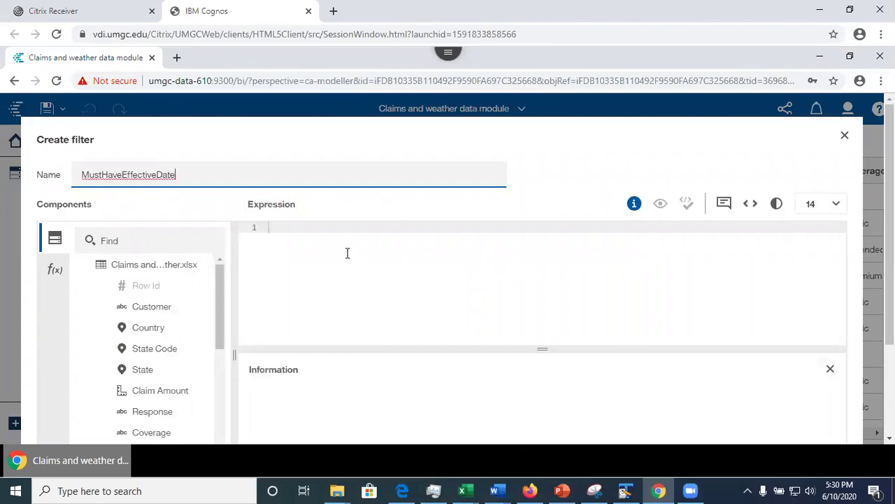
Insert the Effective To Date column from the table's components into the filter expression
{"action": "left_click", "coordinate": [304, 228]}
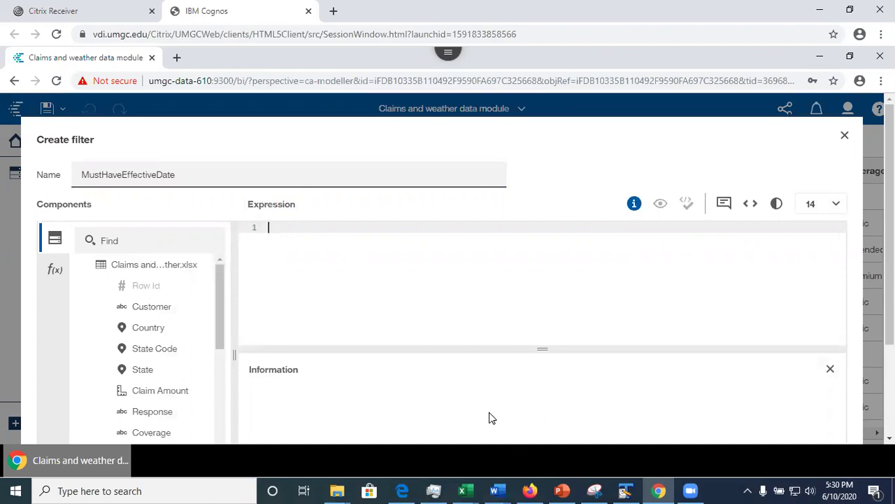
{"action": "mouse_move", "coordinate": [632, 489]}
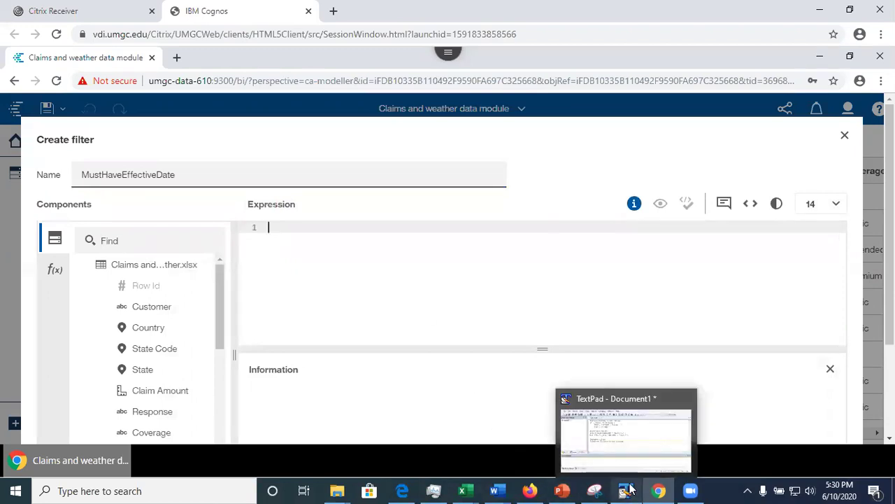
{"action": "mouse_move", "coordinate": [642, 454]}
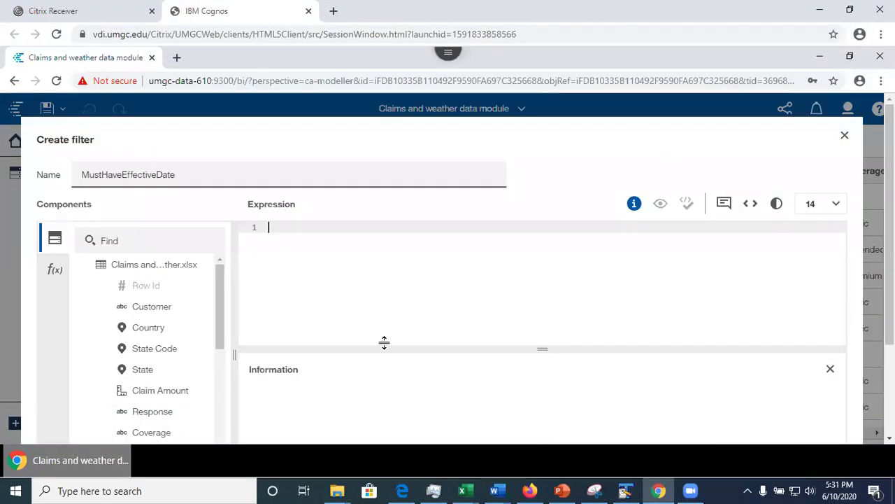
{"action": "scroll", "coordinate": [221, 322], "scroll_direction": "down", "scroll_amount": 2}
{"action": "scroll", "coordinate": [224, 350], "scroll_direction": "down", "scroll_amount": 5}
{"action": "scroll", "coordinate": [220, 336], "scroll_direction": "up", "scroll_amount": 5}
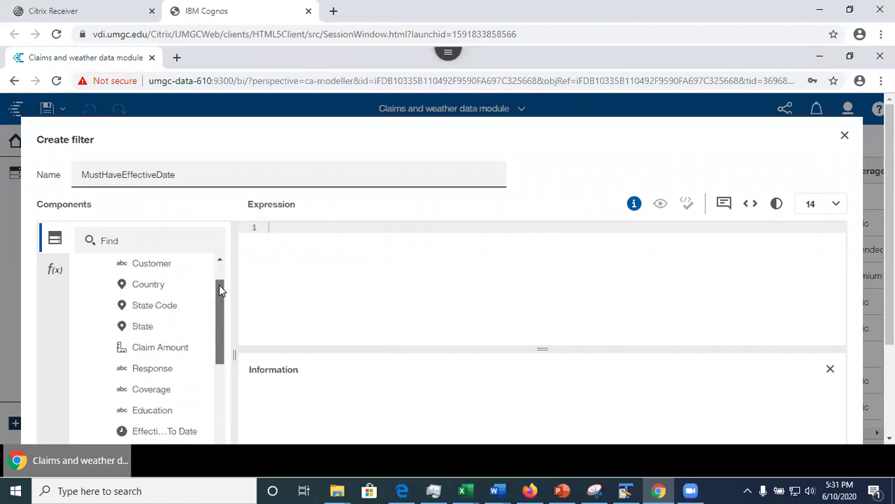
{"action": "scroll", "coordinate": [220, 287], "scroll_direction": "up", "scroll_amount": 2}
{"action": "scroll", "coordinate": [214, 336], "scroll_direction": "down", "scroll_amount": 3}
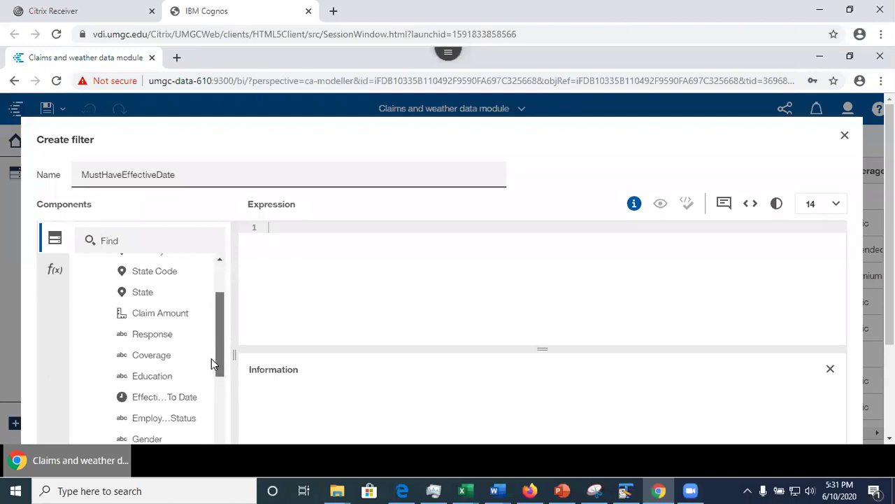
{"action": "scroll", "coordinate": [213, 367], "scroll_direction": "down", "scroll_amount": 4}
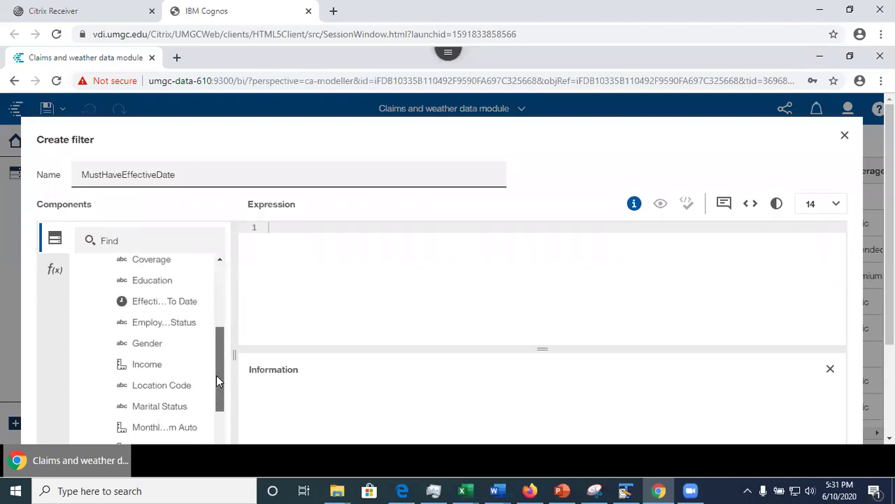
{"action": "scroll", "coordinate": [217, 381], "scroll_direction": "down", "scroll_amount": 1}
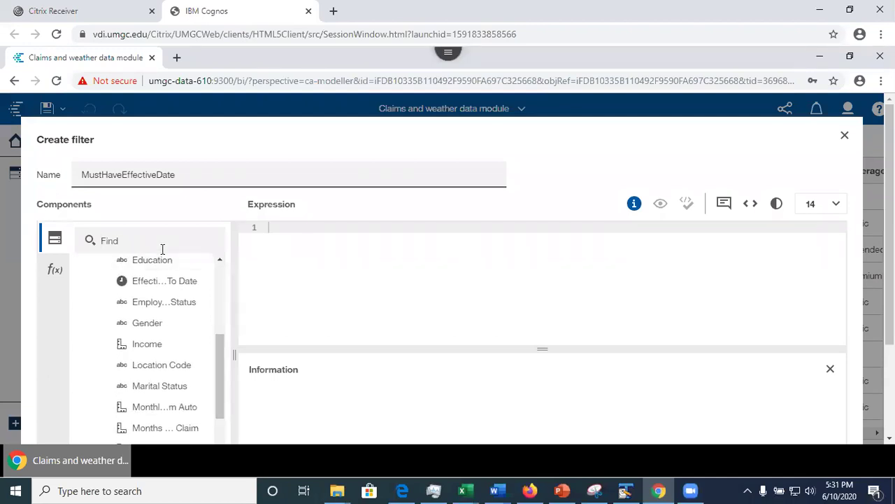
{"action": "left_click_drag", "start_coordinate": [148, 285], "coordinate": [284, 231]}
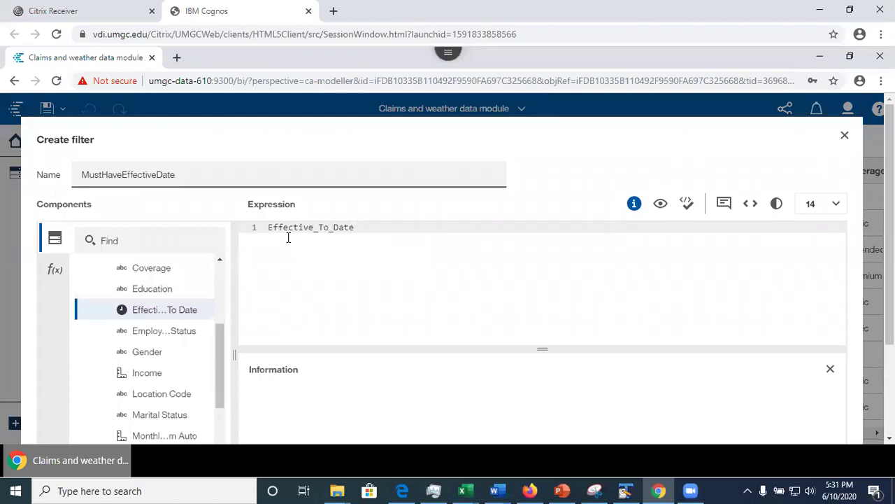
Complete the expression with the "is not missing" operator after Effective_To_Date, and compare it with the embedded filter text in TextPad
{"action": "left_click", "coordinate": [56, 273]}
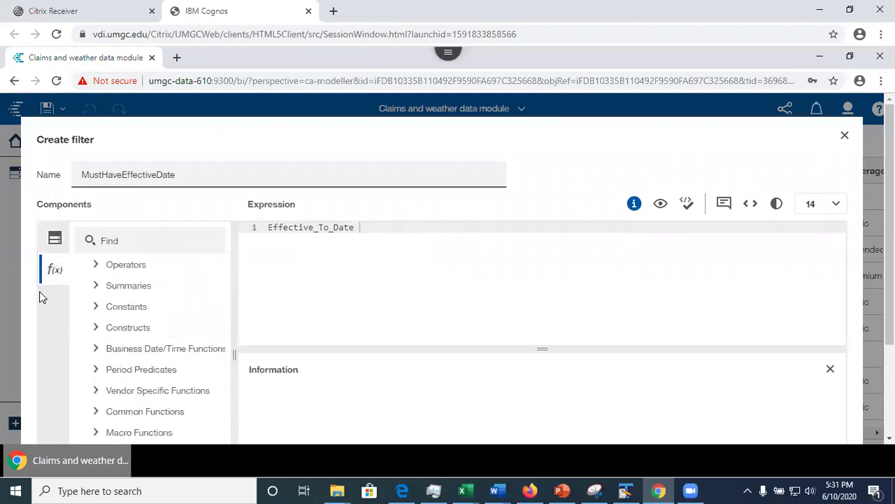
{"action": "left_click", "coordinate": [98, 266]}
{"action": "left_click_drag", "start_coordinate": [219, 283], "coordinate": [224, 406]}
{"action": "left_click", "coordinate": [143, 355]}
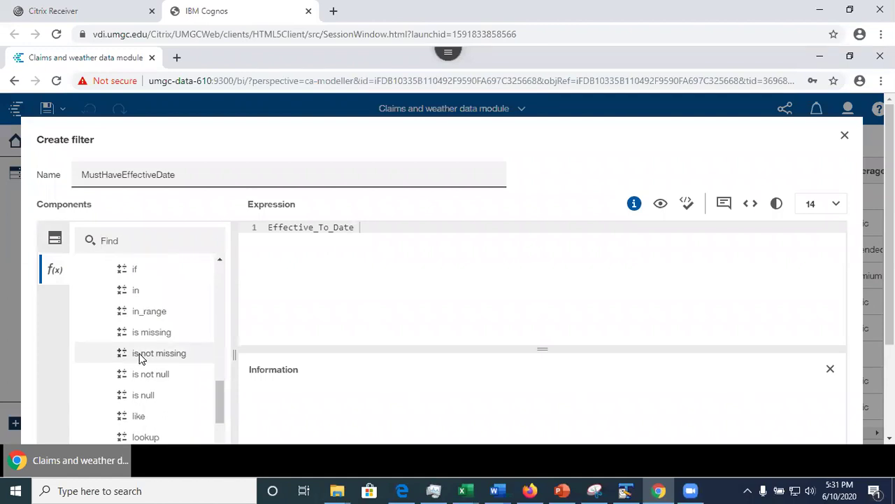
{"action": "left_click_drag", "start_coordinate": [342, 292], "coordinate": [393, 235]}
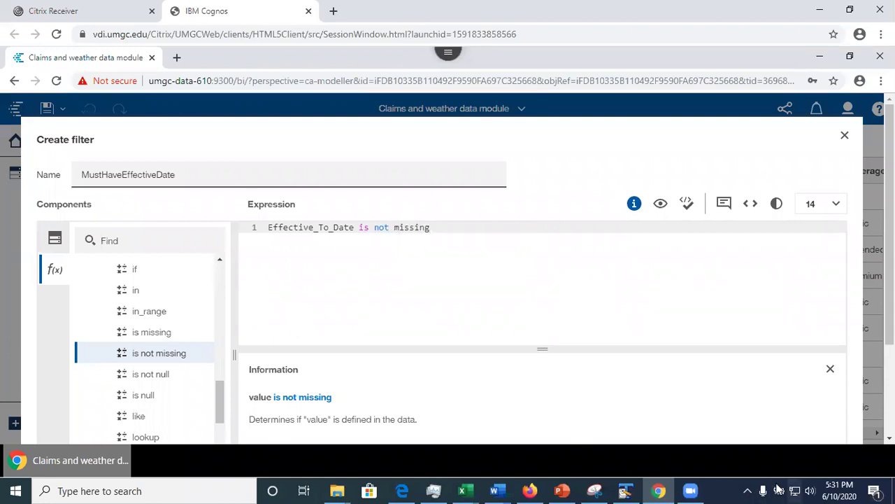
{"action": "left_click", "coordinate": [626, 489]}
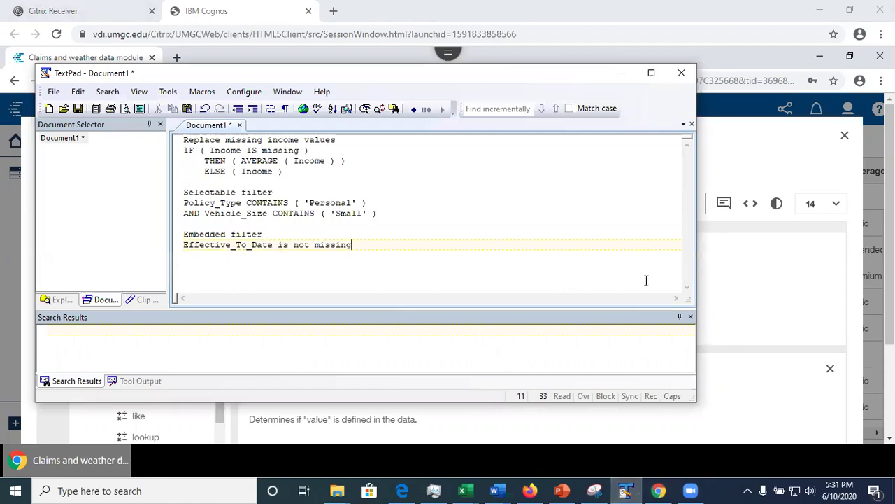
{"action": "left_click", "coordinate": [787, 319]}
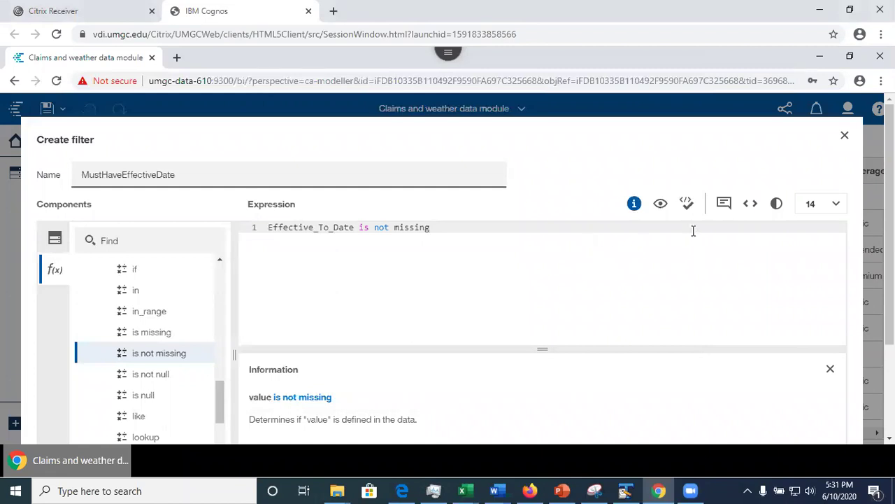
Validate the MustHaveEffectiveDate expression and save the filter, reducing the browser zoom to 90% to reach the end of the dialog
{"action": "left_click", "coordinate": [688, 204]}
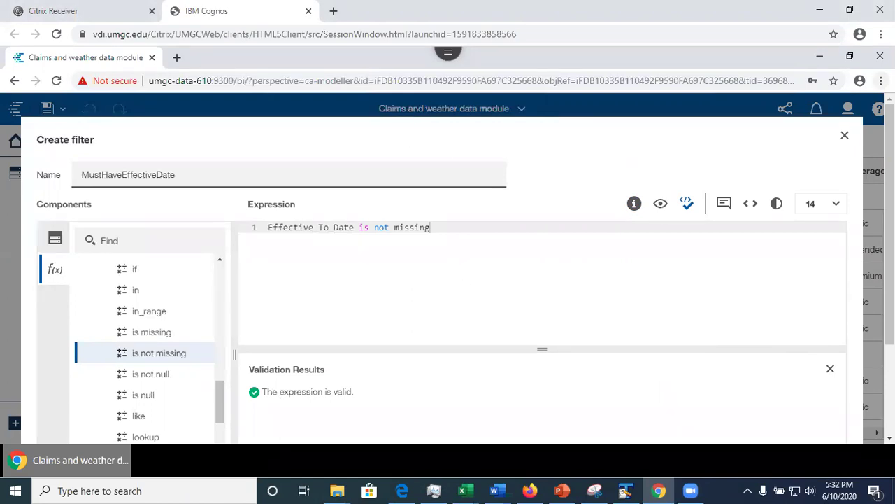
{"action": "left_click", "coordinate": [882, 33]}
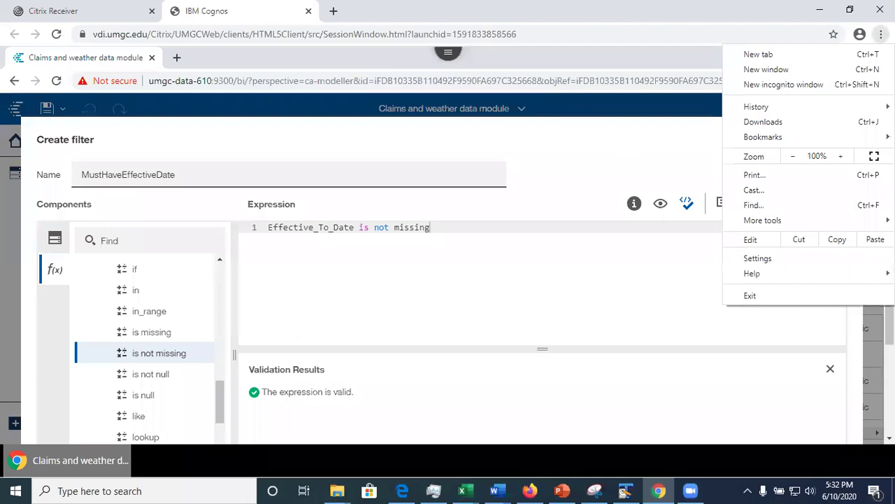
{"action": "left_click", "coordinate": [795, 157]}
{"action": "left_click", "coordinate": [492, 338]}
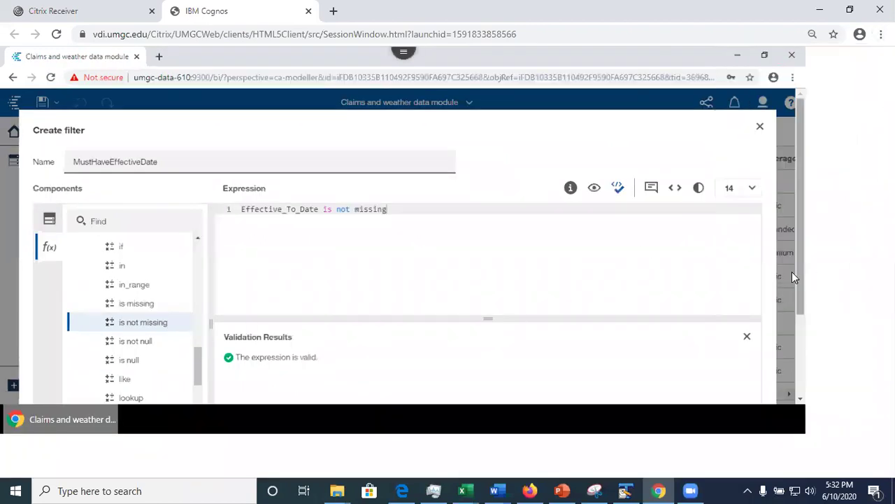
{"action": "left_click_drag", "start_coordinate": [800, 277], "coordinate": [805, 386]}
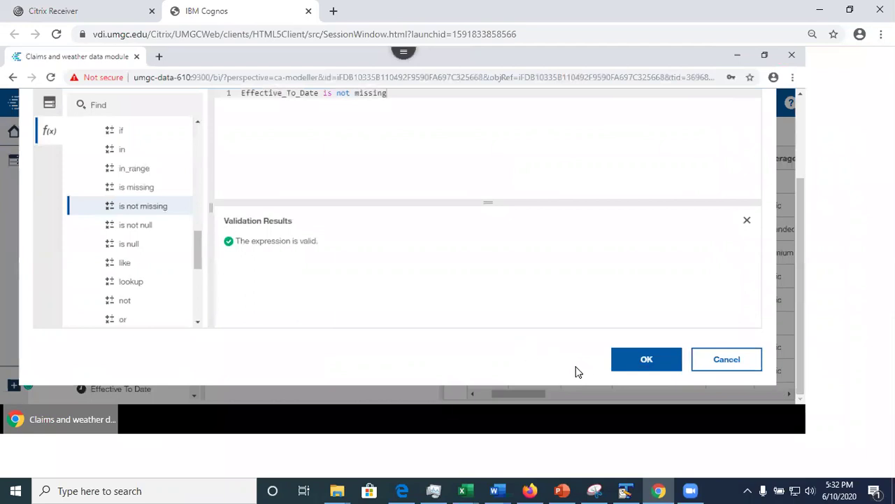
{"action": "left_click", "coordinate": [647, 364]}
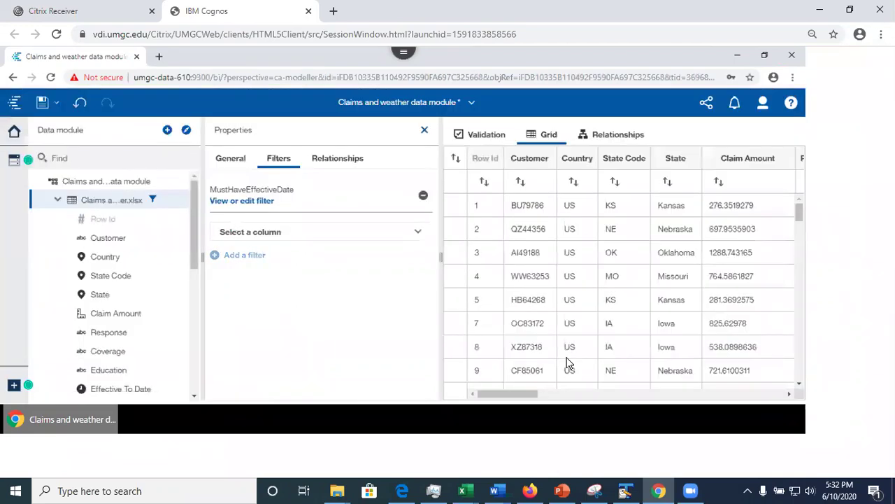
Look across the filtered grid's columns and review the embedded filter example on the PowerPoint slide
{"action": "left_click_drag", "start_coordinate": [509, 394], "coordinate": [796, 418]}
{"action": "left_click_drag", "start_coordinate": [645, 412], "coordinate": [571, 420]}
{"action": "left_click", "coordinate": [764, 56]}
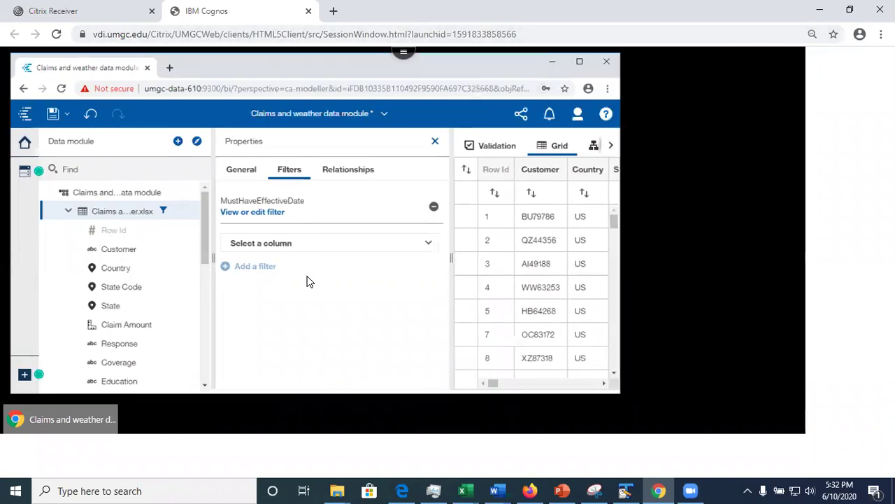
{"action": "left_click", "coordinate": [579, 62]}
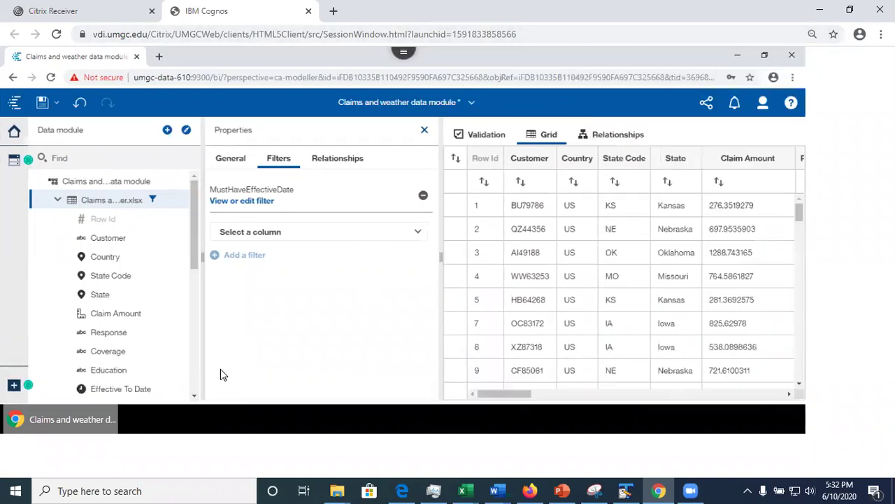
{"action": "left_click", "coordinate": [562, 491]}
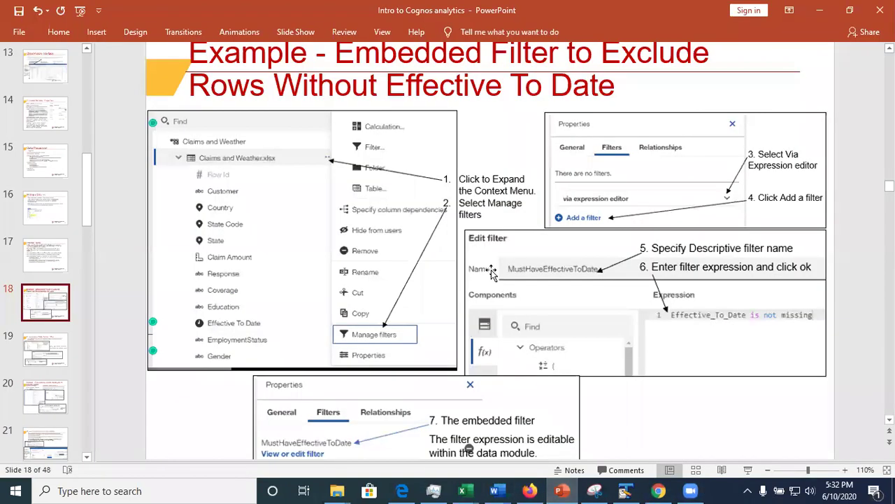
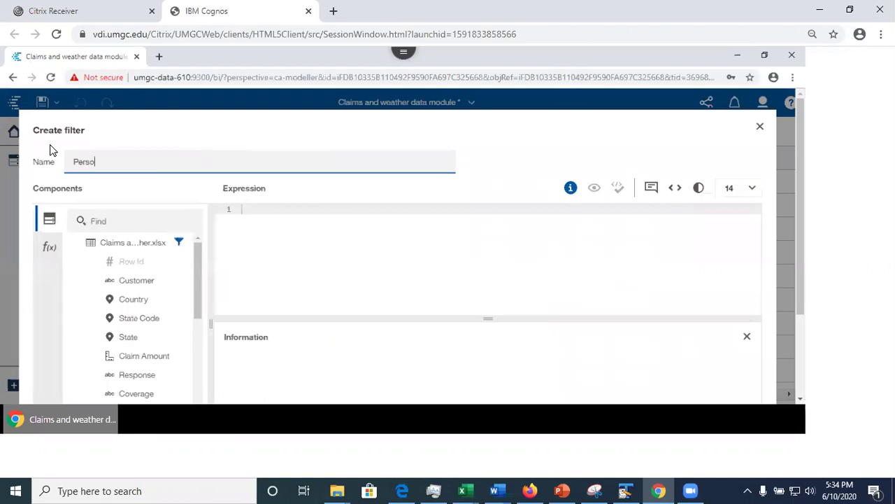
Name the new filter "Personal Coverage for small vehicle" and get the empty expression ready for entry
{"action": "type", "text": "Coverage for small vehicle"}
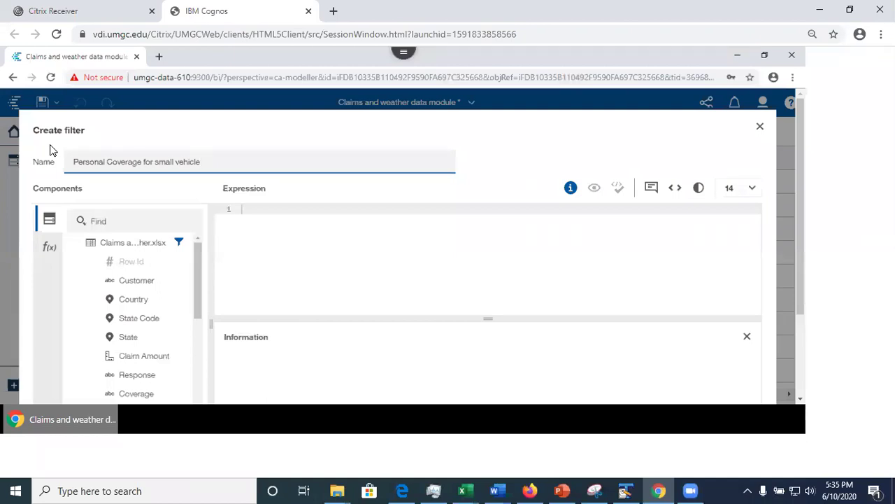
{"action": "left_click", "coordinate": [269, 230]}
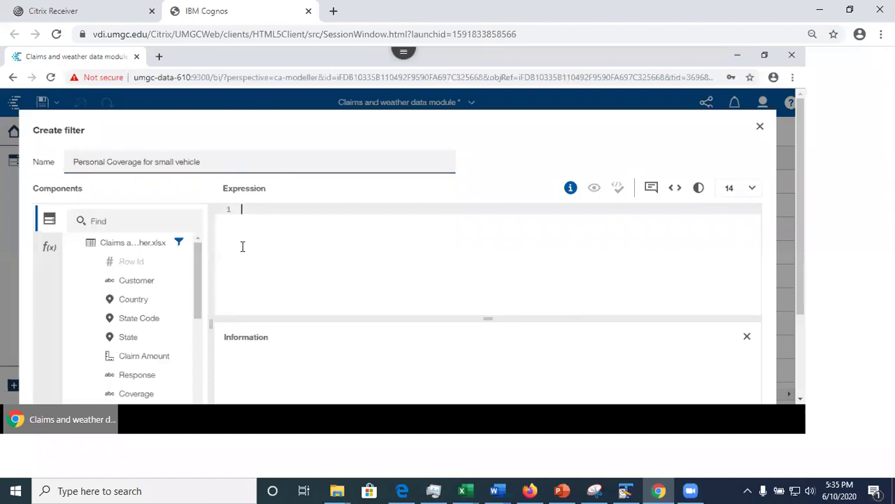
{"action": "scroll", "coordinate": [197, 274], "scroll_direction": "down", "scroll_amount": 1}
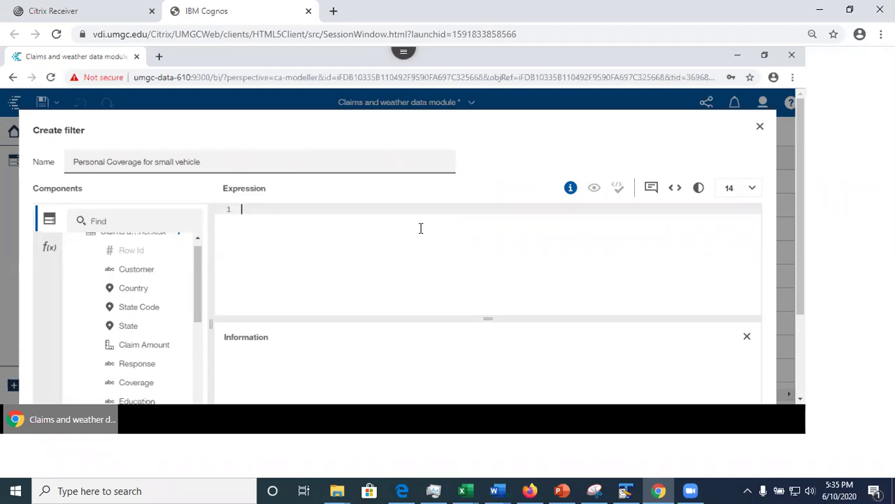
In TextPad, copy the two-line selectable filter expression for Policy_Type CONTAINS 'Personal' and Vehicle_Size CONTAINS 'Small'
{"action": "mouse_move", "coordinate": [627, 490]}
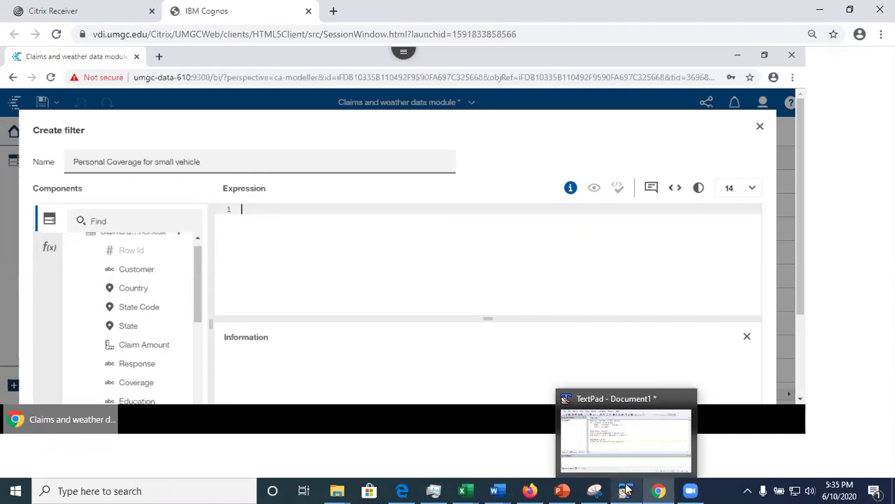
{"action": "left_click", "coordinate": [627, 491]}
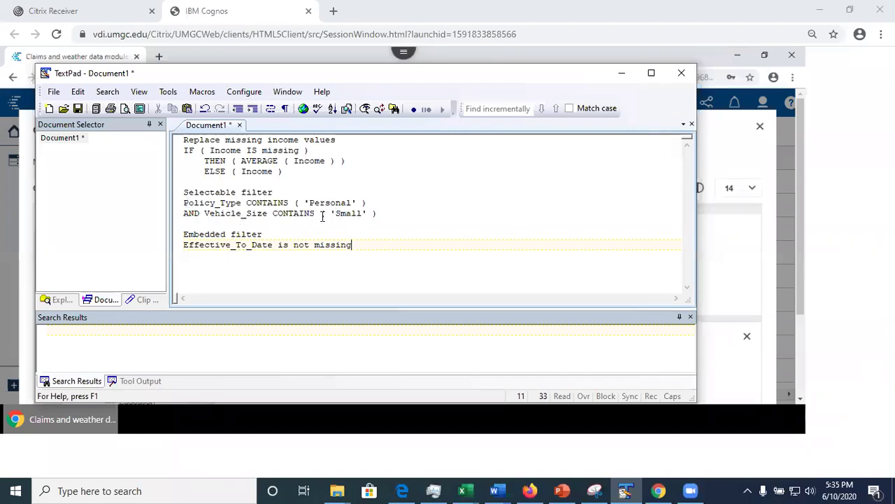
{"action": "left_click", "coordinate": [381, 223]}
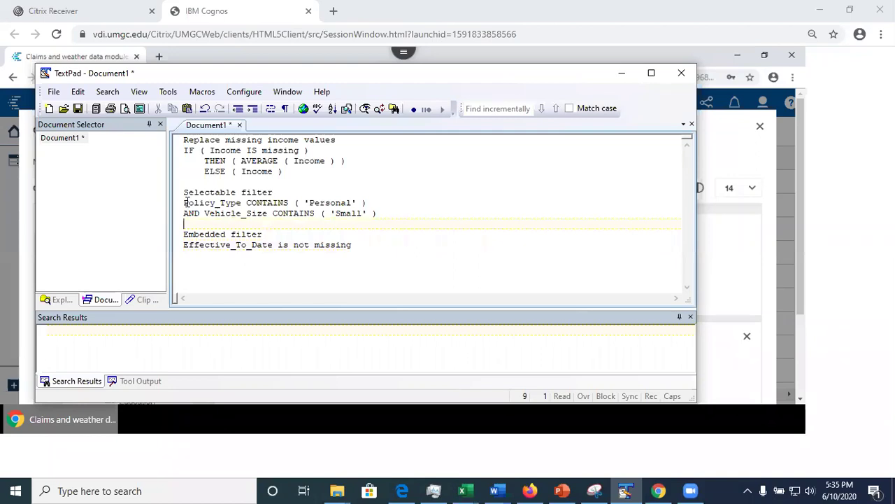
{"action": "left_click_drag", "start_coordinate": [186, 202], "coordinate": [242, 215]}
{"action": "left_click", "coordinate": [216, 236]}
{"action": "left_click", "coordinate": [182, 203]}
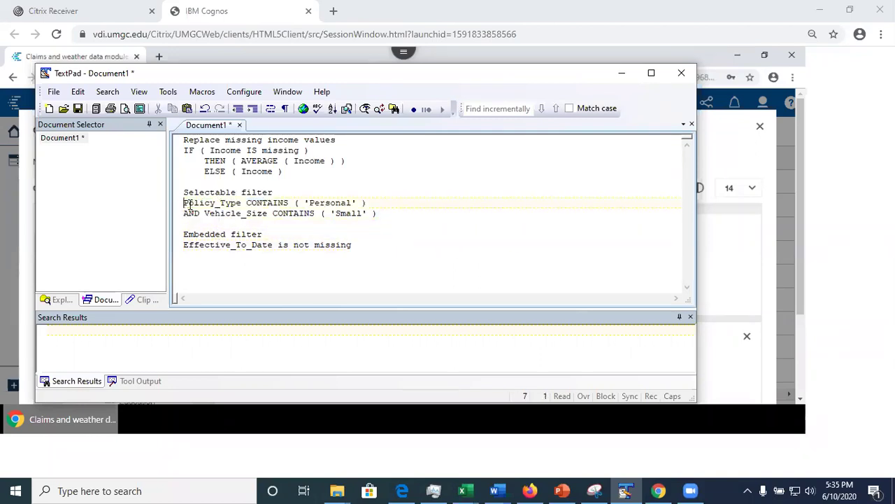
{"action": "left_click_drag", "start_coordinate": [187, 203], "coordinate": [412, 221]}
{"action": "key", "text": "ctrl+c"}
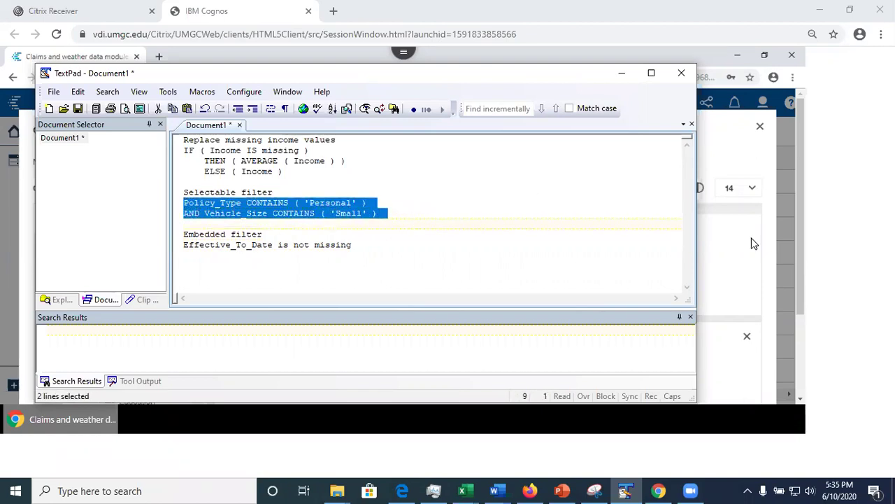
Paste the copied Policy_Type and Vehicle_Size lines directly into the filter expression, dismiss the remote-session notice, and delete the pasted lines
{"action": "left_click", "coordinate": [740, 264]}
{"action": "key", "text": "ctrl+v"}
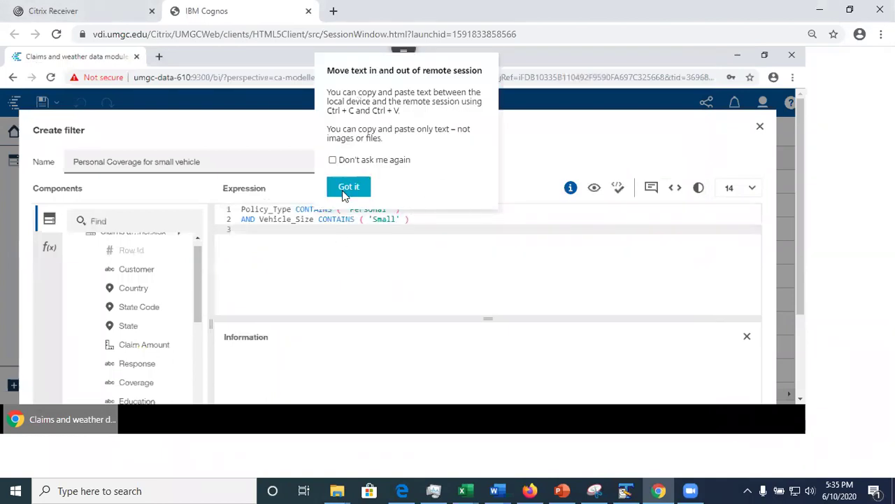
{"action": "left_click", "coordinate": [348, 187]}
{"action": "left_click_drag", "start_coordinate": [419, 219], "coordinate": [227, 207]}
{"action": "key", "text": "ctrl+c"}
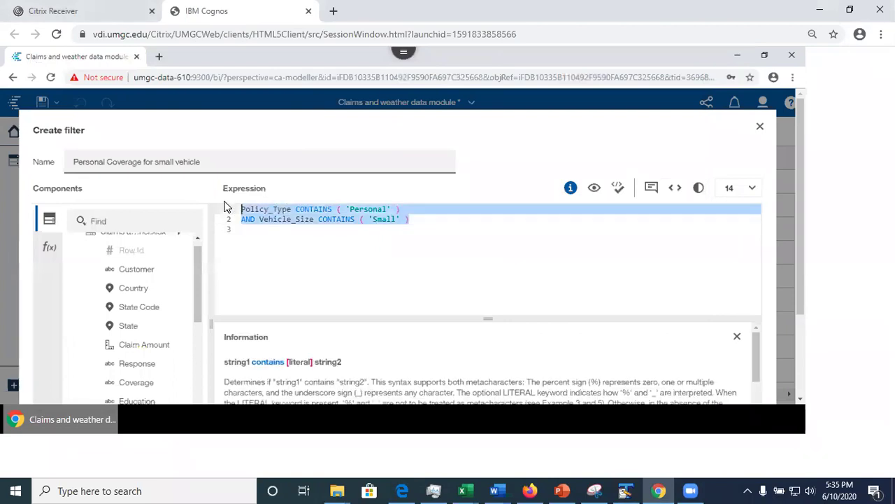
{"action": "key", "text": "Delete"}
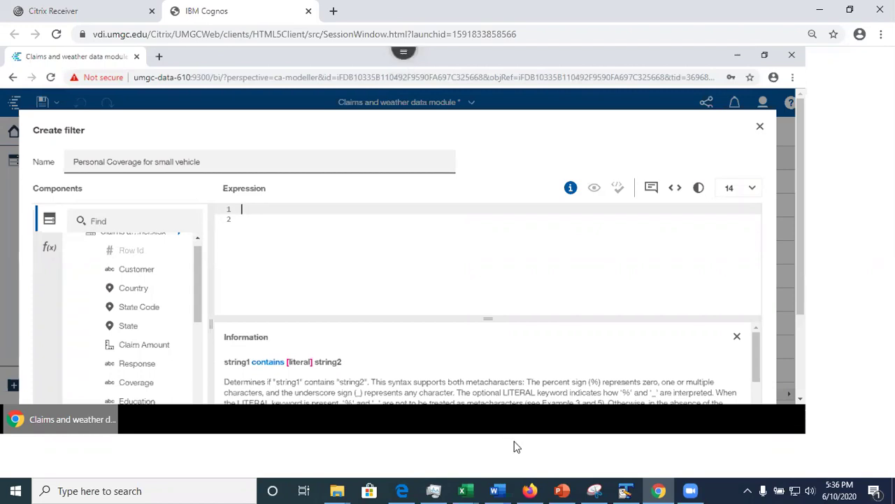
{"action": "left_click", "coordinate": [249, 219]}
{"action": "left_click", "coordinate": [241, 210]}
Transfer the copied Policy_Type and Vehicle_Size expression through the Citrix session clipboard and paste it into the filter expression
{"action": "left_click", "coordinate": [403, 59]}
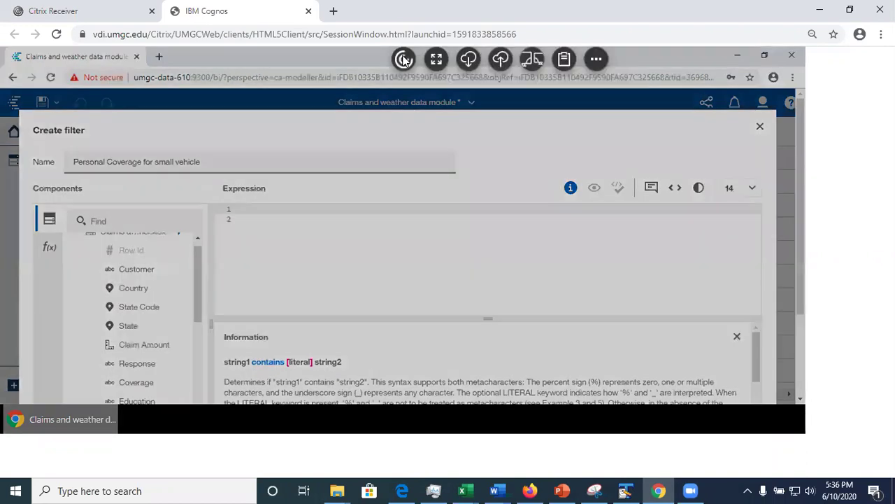
{"action": "left_click", "coordinate": [564, 60]}
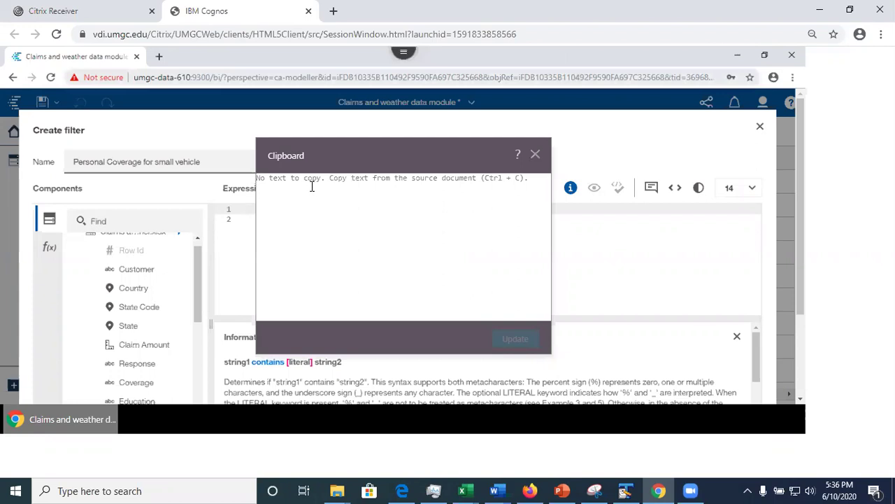
{"action": "key", "text": "ctrl+v"}
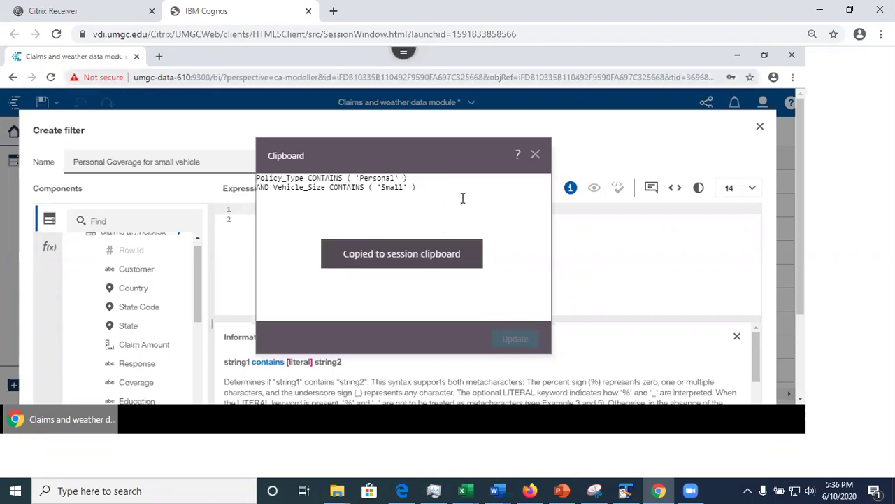
{"action": "left_click", "coordinate": [249, 212]}
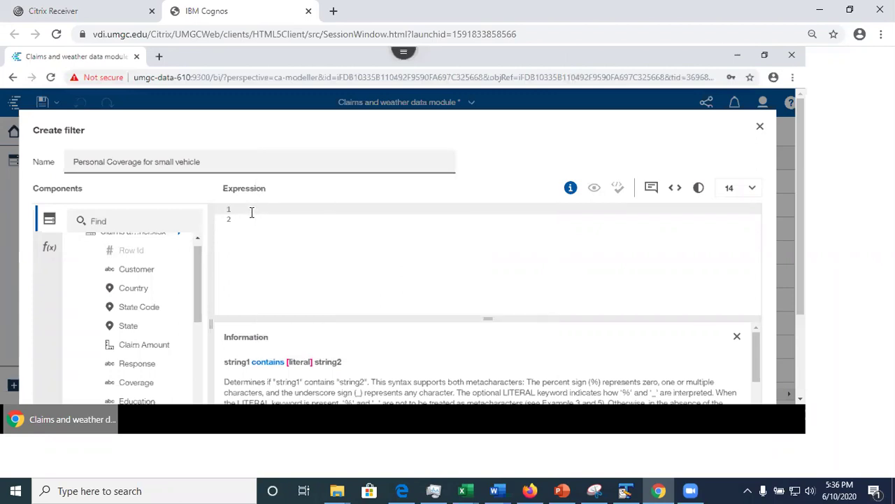
{"action": "key", "text": "ctrl+v"}
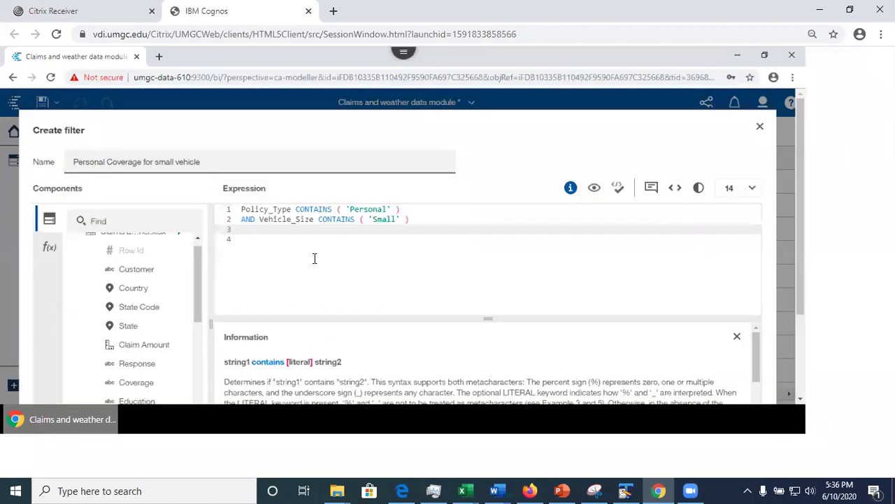
Examine the expression's columns, literal values and AND operator against the available table columns and function categories
{"action": "left_click", "coordinate": [260, 219]}
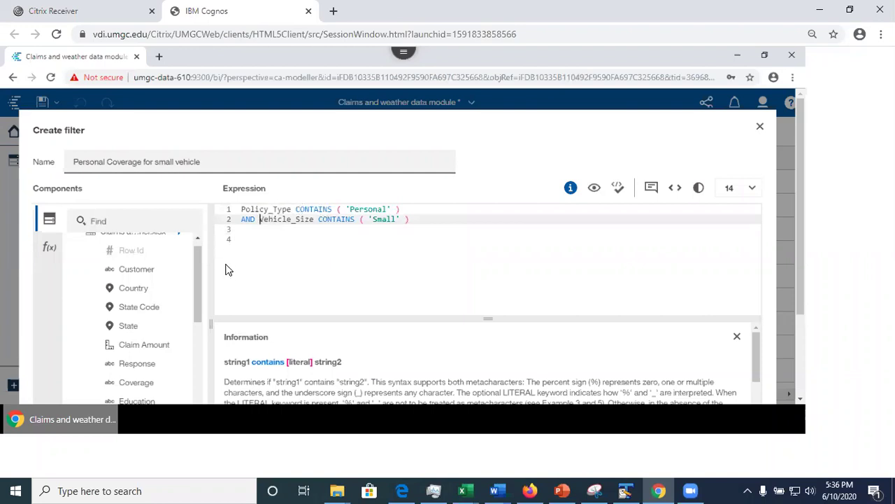
{"action": "left_click_drag", "start_coordinate": [197, 273], "coordinate": [196, 371]}
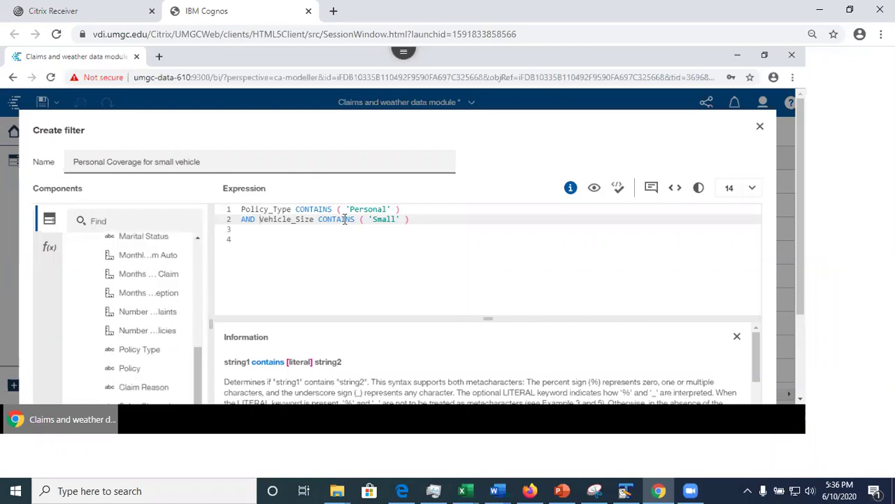
{"action": "left_click", "coordinate": [49, 249]}
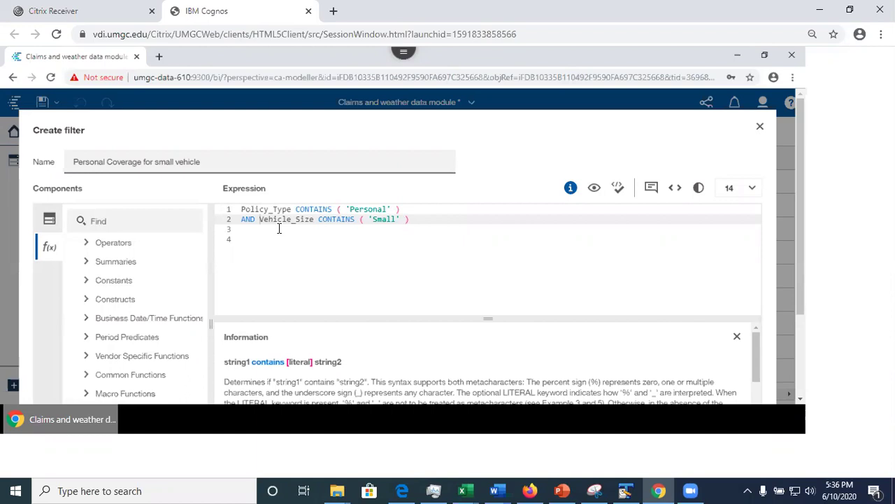
{"action": "left_click", "coordinate": [345, 209]}
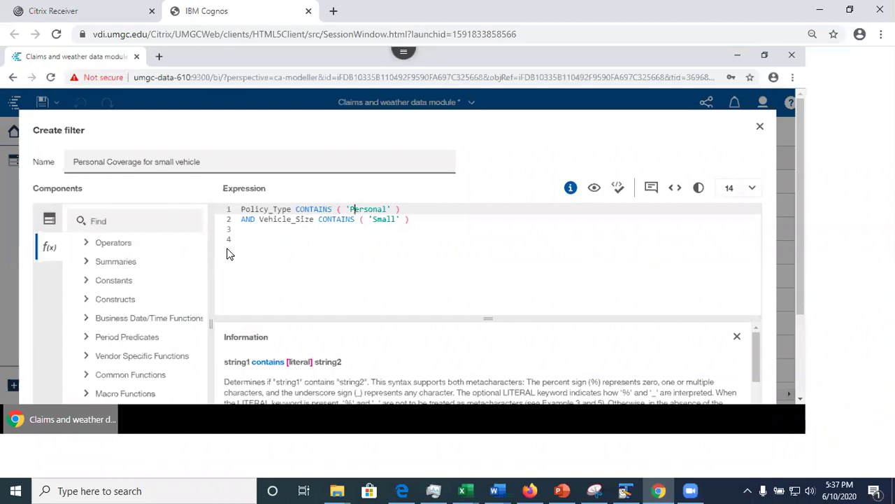
{"action": "left_click", "coordinate": [260, 219]}
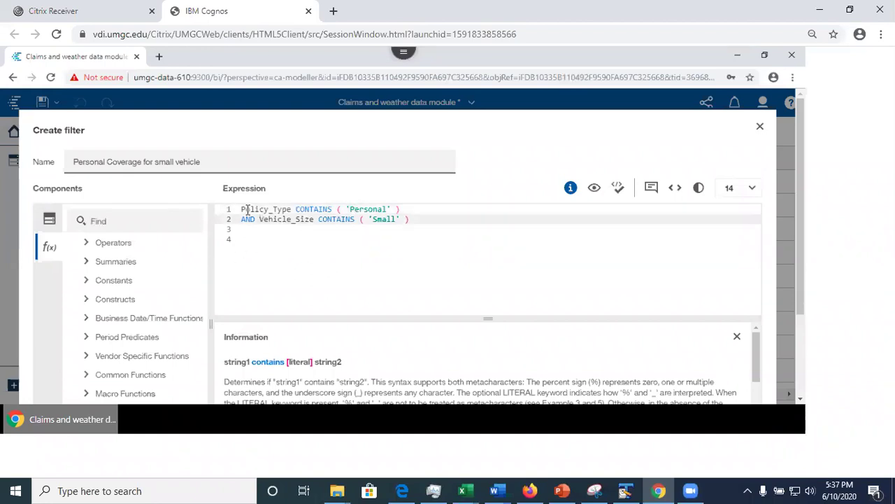
{"action": "left_click", "coordinate": [241, 219]}
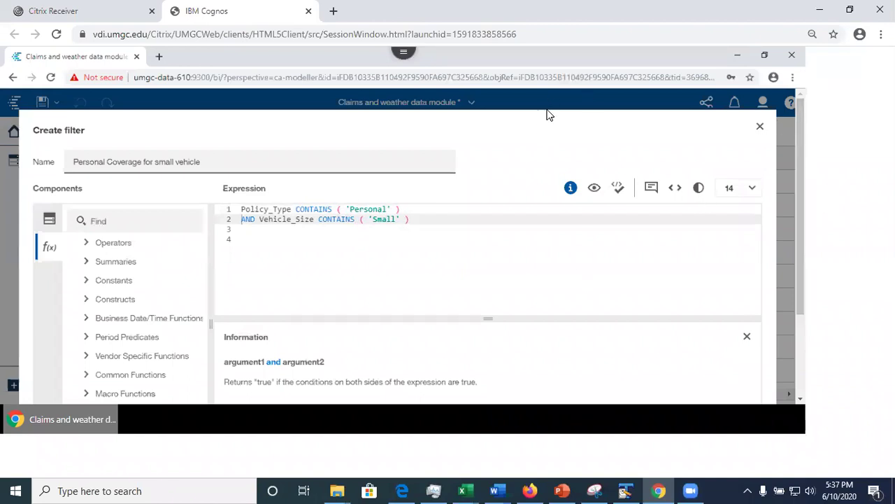
Save the "Personal Coverage for small vehicle" filter to the table
{"action": "scroll", "coordinate": [807, 249], "scroll_direction": "down", "scroll_amount": 3}
{"action": "scroll", "coordinate": [612, 339], "scroll_direction": "up", "scroll_amount": 3}
{"action": "scroll", "coordinate": [804, 273], "scroll_direction": "down", "scroll_amount": 3}
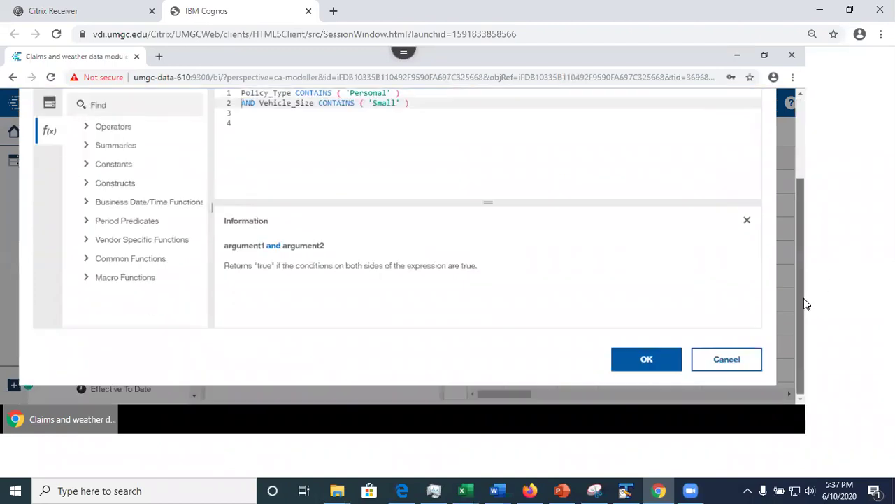
{"action": "scroll", "coordinate": [693, 317], "scroll_direction": "up", "scroll_amount": 3}
{"action": "scroll", "coordinate": [634, 355], "scroll_direction": "down", "scroll_amount": 3}
{"action": "left_click", "coordinate": [641, 359]}
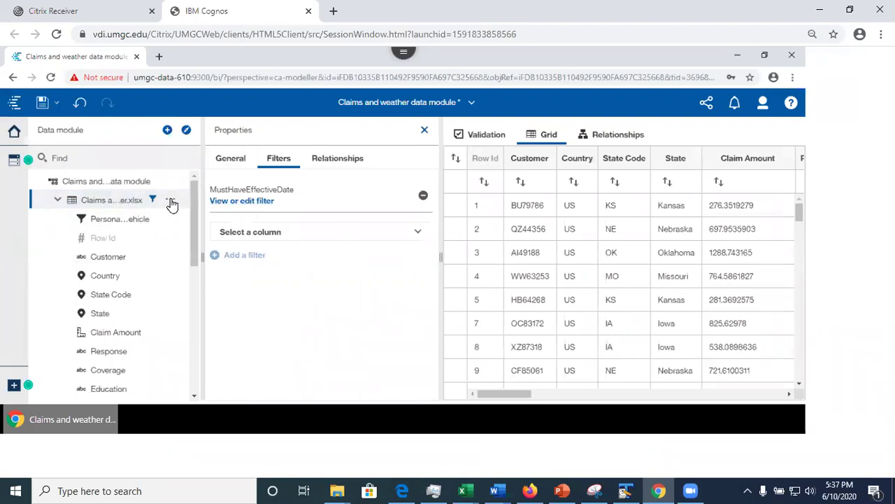
Open the management view of the .xlsx table's embedded filters
{"action": "left_click", "coordinate": [170, 200]}
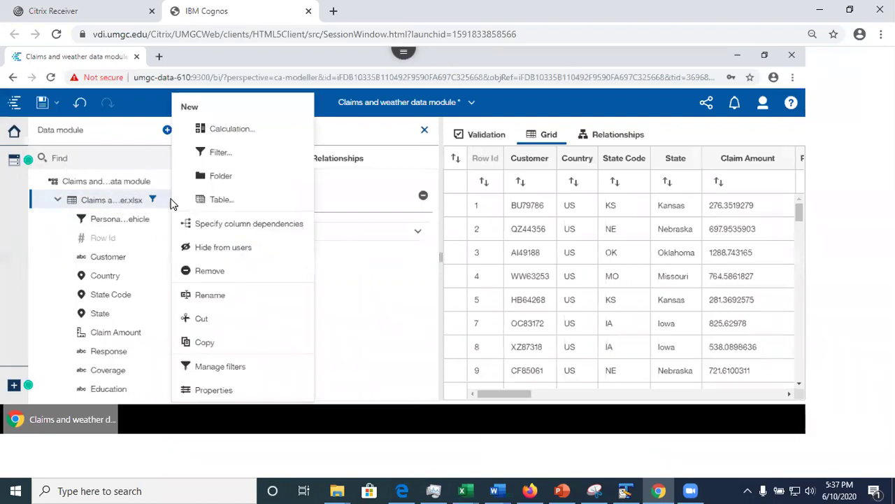
{"action": "left_click", "coordinate": [218, 371]}
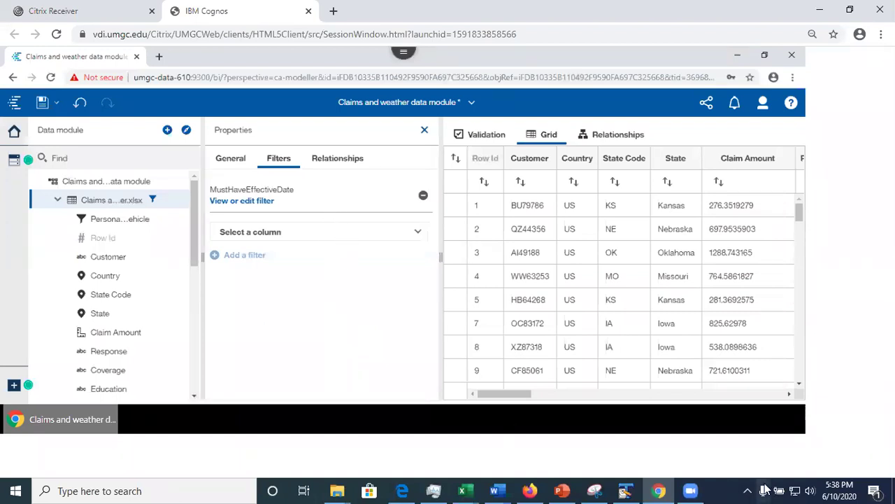
Switch to the PowerPoint slides and copy the IF, THEN, ELSE expression for missing income values from slide 20
{"action": "left_click", "coordinate": [564, 490]}
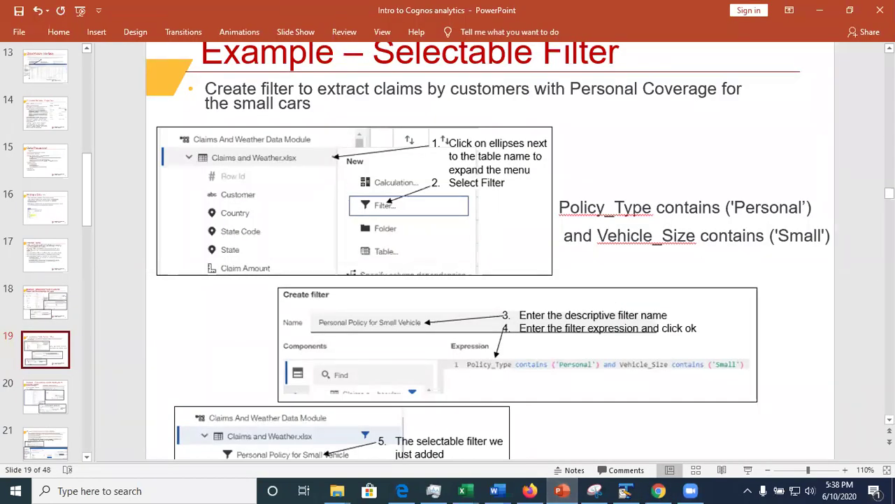
{"action": "scroll", "coordinate": [490, 280], "scroll_direction": "down", "scroll_amount": 1}
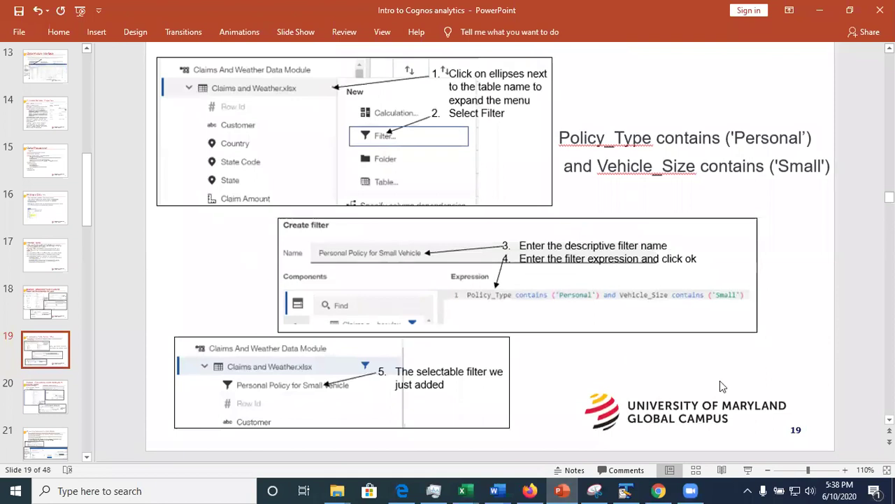
{"action": "left_click", "coordinate": [31, 404]}
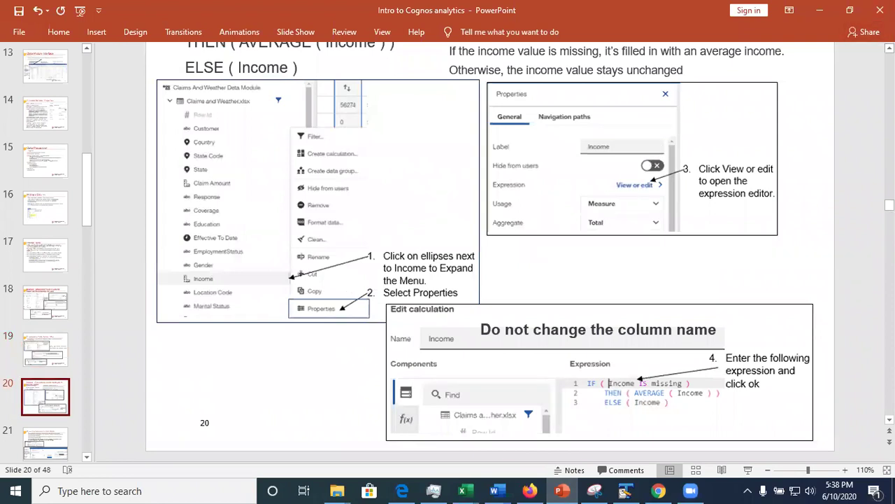
{"action": "scroll", "coordinate": [490, 251], "scroll_direction": "up", "scroll_amount": 3}
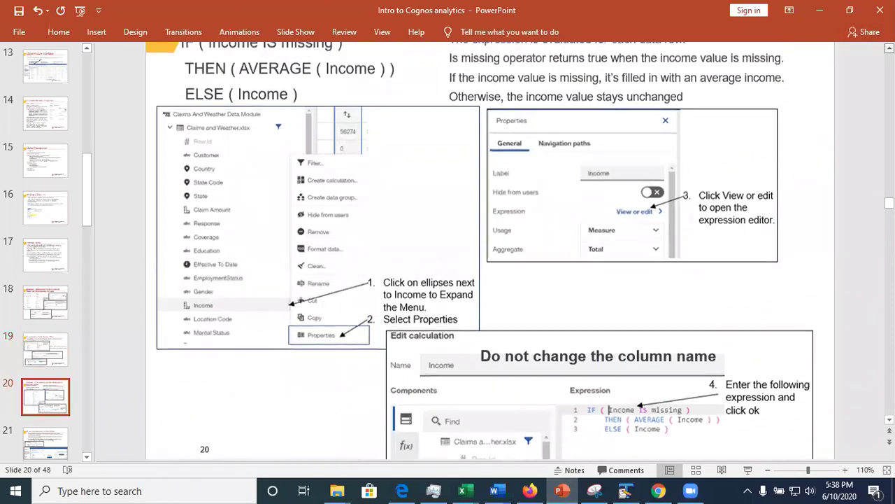
{"action": "scroll", "coordinate": [490, 252], "scroll_direction": "up", "scroll_amount": 1}
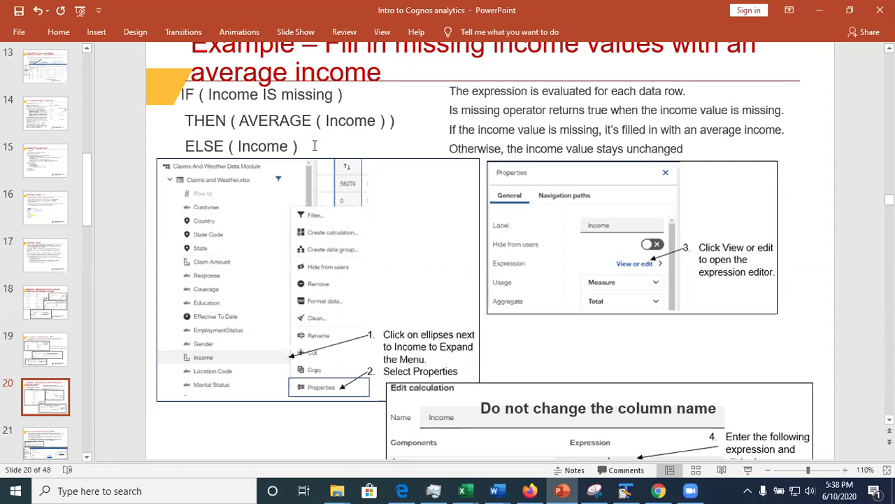
{"action": "left_click_drag", "start_coordinate": [311, 151], "coordinate": [186, 96]}
{"action": "key", "text": "ctrl+c"}
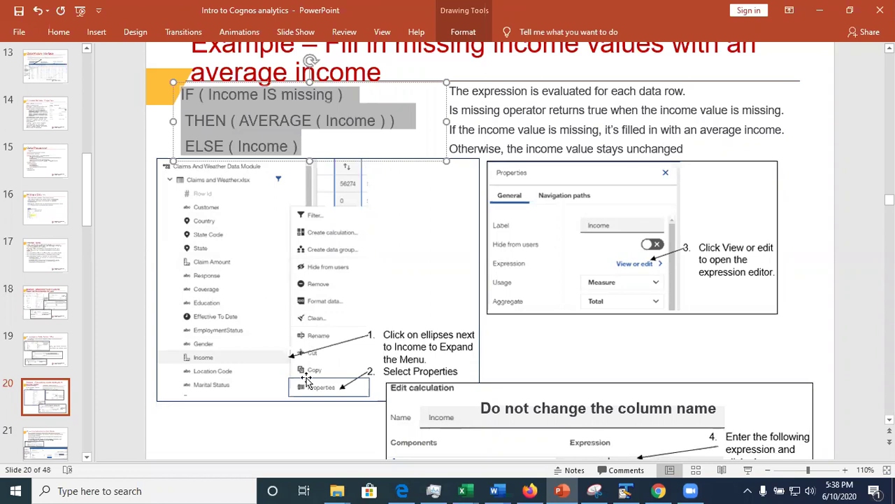
{"action": "left_click", "coordinate": [329, 434]}
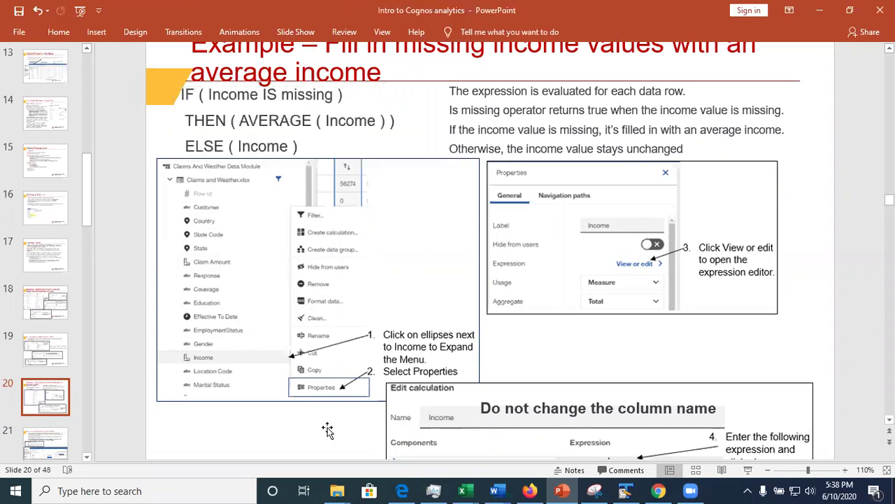
Return to the Cognos data module and open the properties of the Income column
{"action": "left_click", "coordinate": [821, 12]}
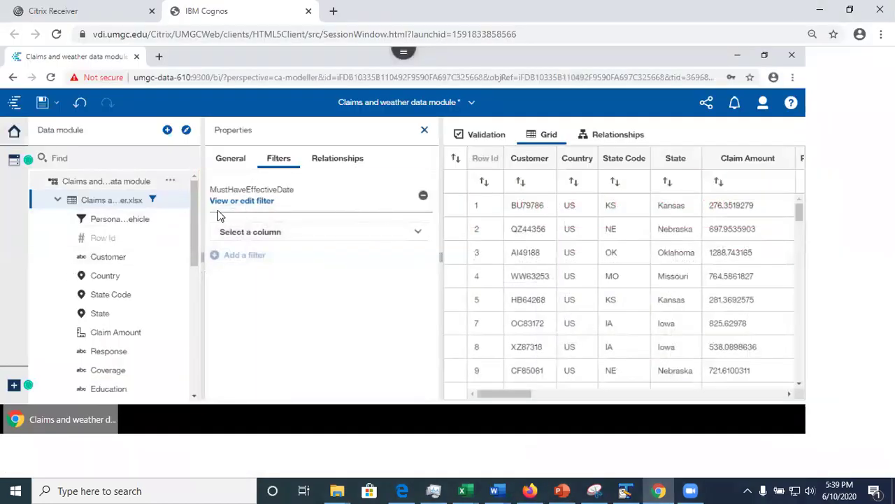
{"action": "left_click_drag", "start_coordinate": [197, 234], "coordinate": [204, 311]}
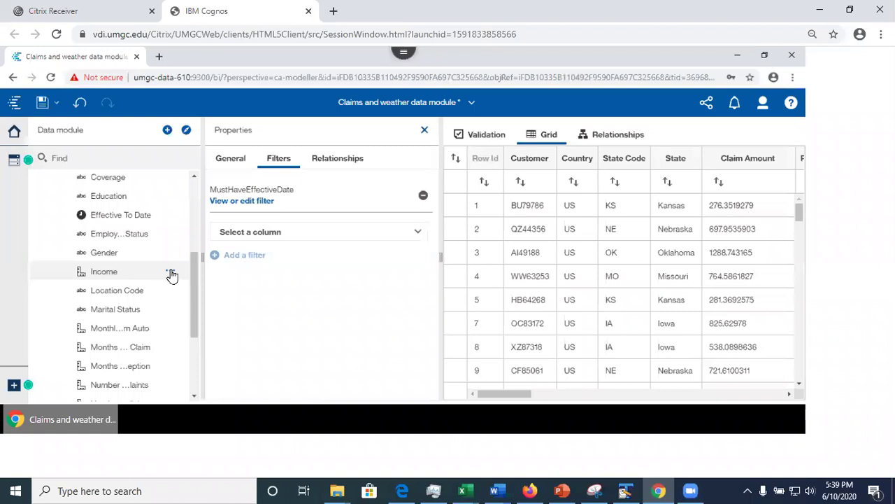
{"action": "left_click", "coordinate": [168, 272]}
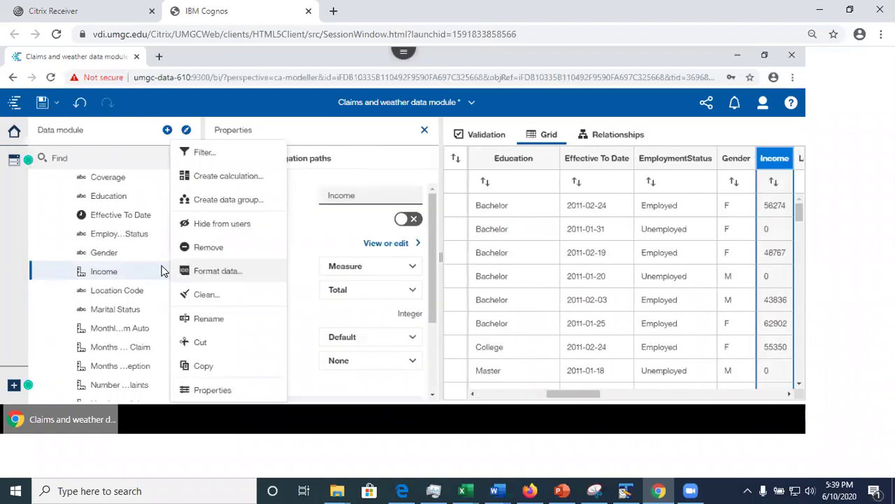
{"action": "left_click", "coordinate": [210, 389]}
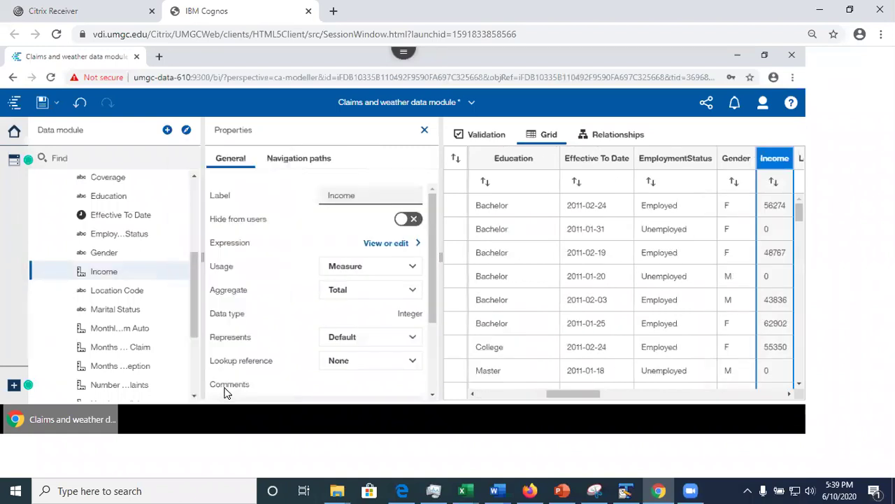
{"action": "left_click", "coordinate": [396, 246]}
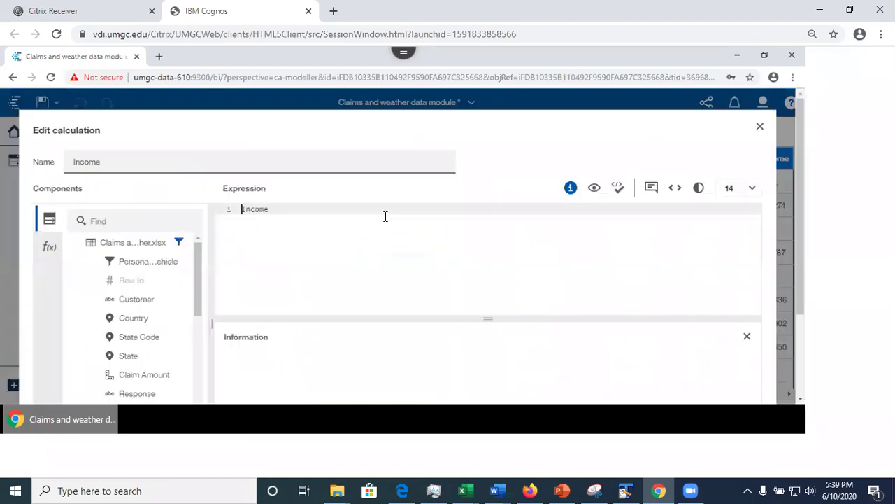
{"action": "left_click", "coordinate": [283, 213]}
{"action": "left_click", "coordinate": [764, 130]}
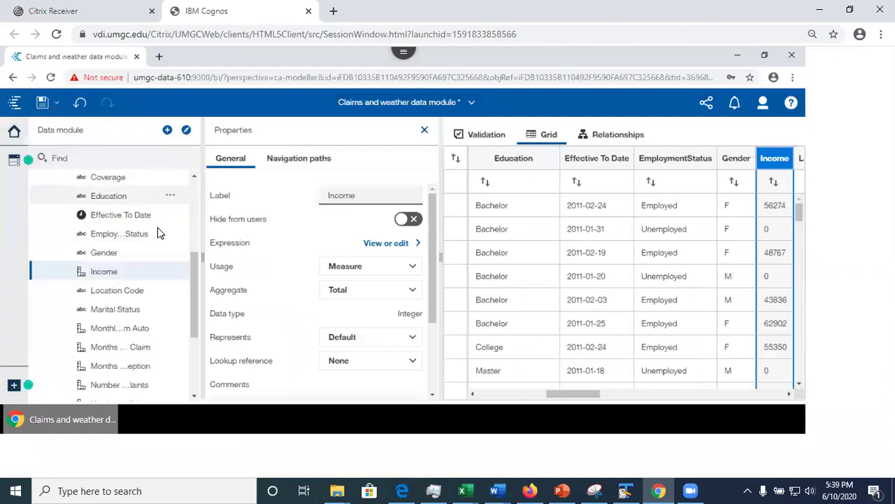
Open the Income column's expression and paste in IF ( Income IS missing ) THEN ( AVERAGE ( Income ) ) ELSE ( Income )
{"action": "mouse_move", "coordinate": [196, 321]}
{"action": "left_mouse_down"}
{"action": "mouse_move", "coordinate": [194, 230]}
{"action": "mouse_move", "coordinate": [207, 229]}
{"action": "mouse_move", "coordinate": [203, 321]}
{"action": "left_mouse_up"}
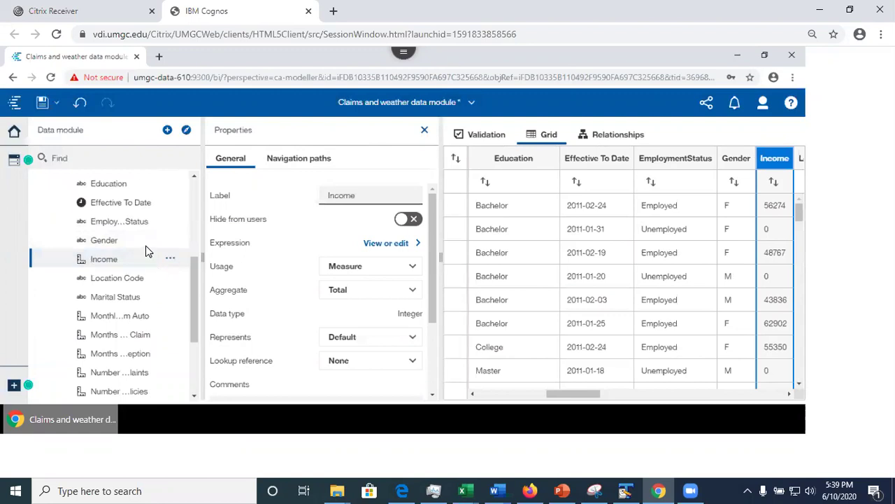
{"action": "left_click", "coordinate": [386, 244]}
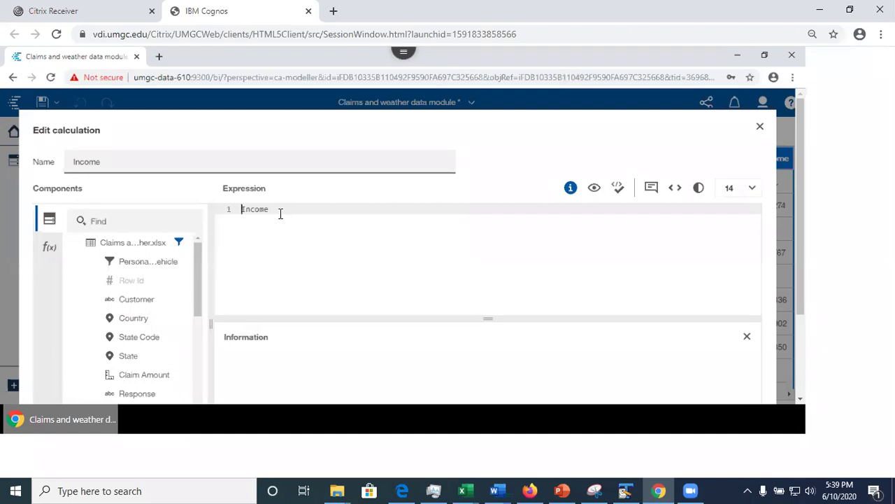
{"action": "key", "text": "ctrl+v"}
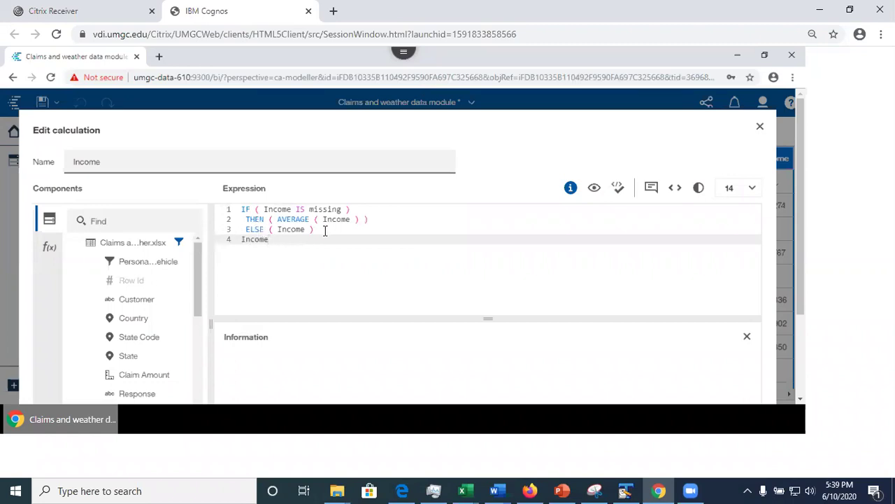
Examine the help information for the THEN and ELSE keywords and the functions listed under Constructs
{"action": "left_click", "coordinate": [268, 219]}
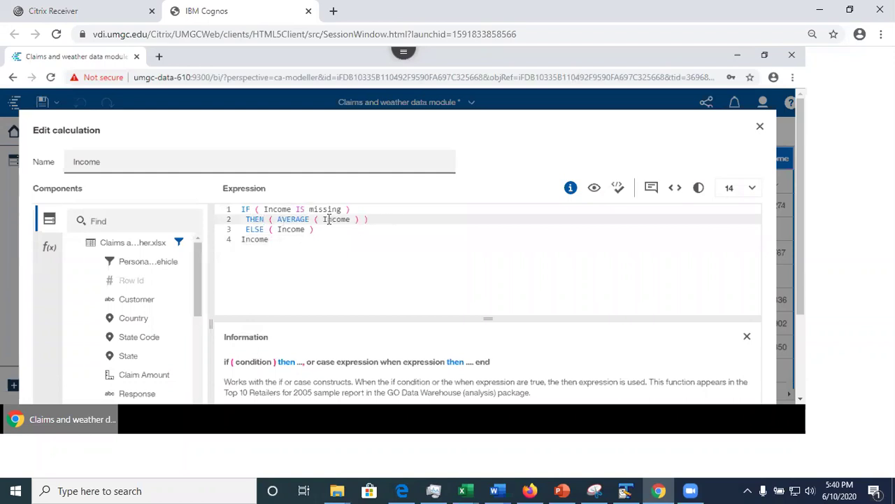
{"action": "key", "text": "End"}
{"action": "left_click", "coordinate": [258, 231]}
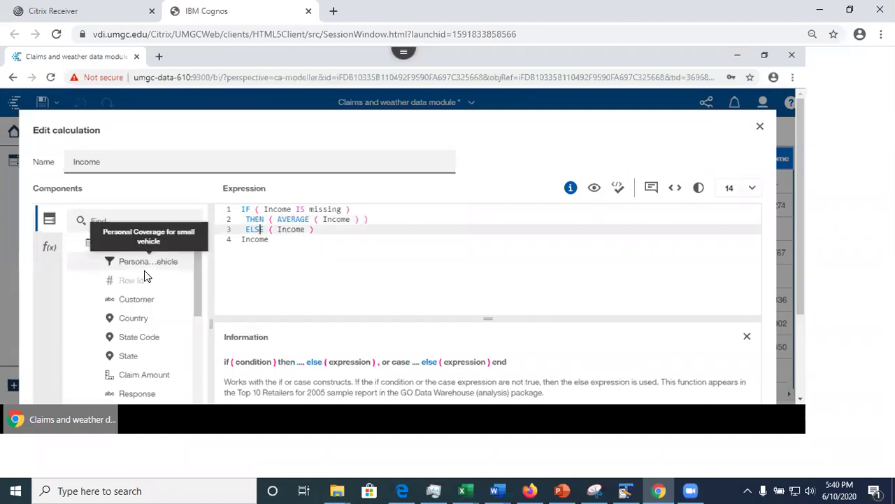
{"action": "left_click", "coordinate": [50, 245]}
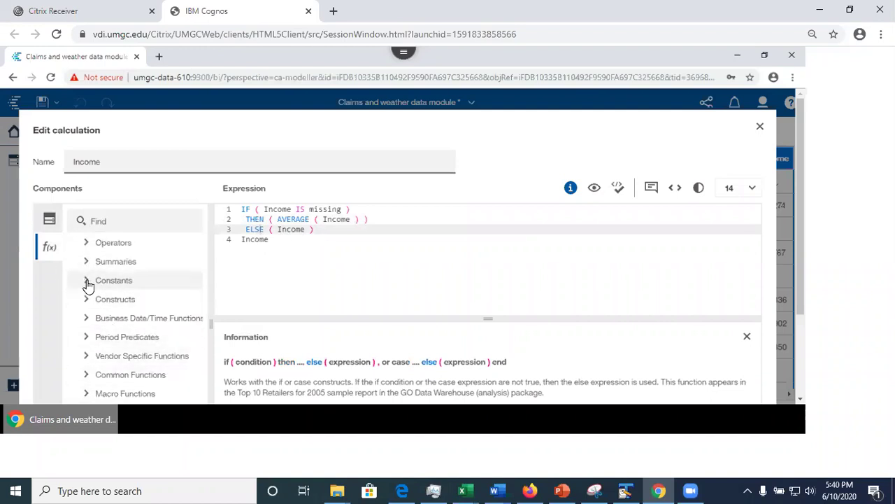
{"action": "left_click", "coordinate": [86, 305]}
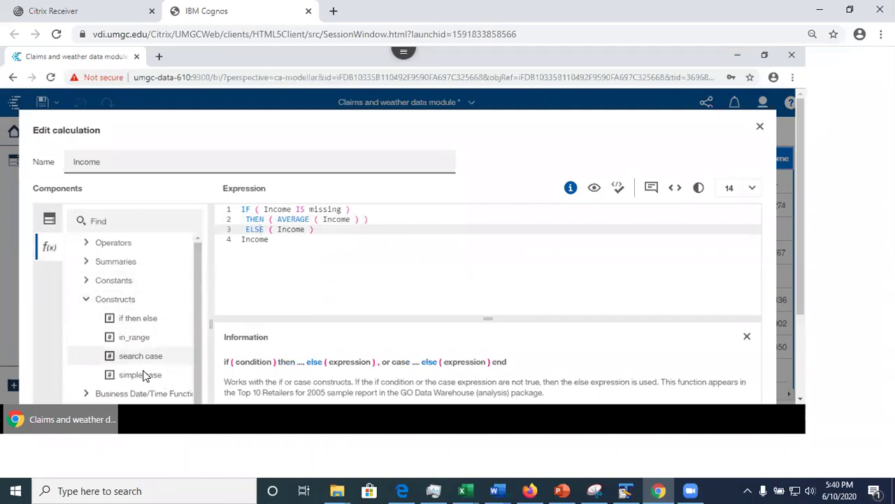
Save the edited Income calculation to the data module
{"action": "left_click", "coordinate": [286, 242]}
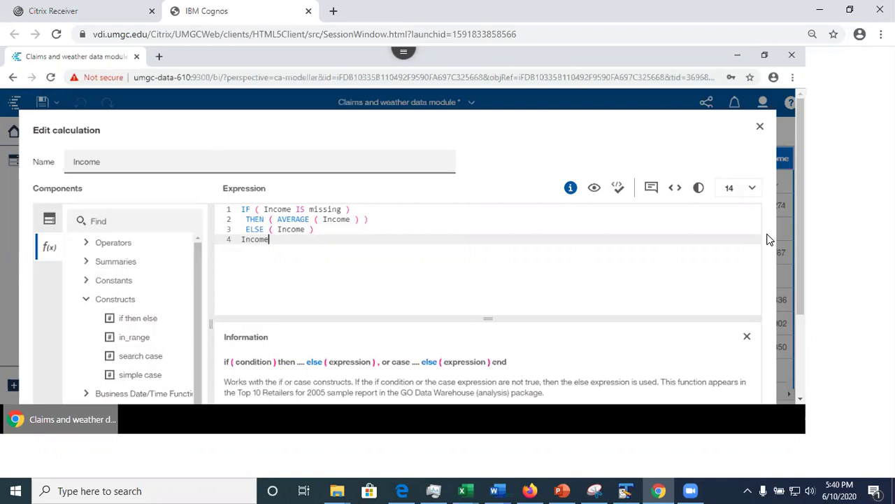
{"action": "left_click_drag", "start_coordinate": [801, 191], "coordinate": [798, 310]}
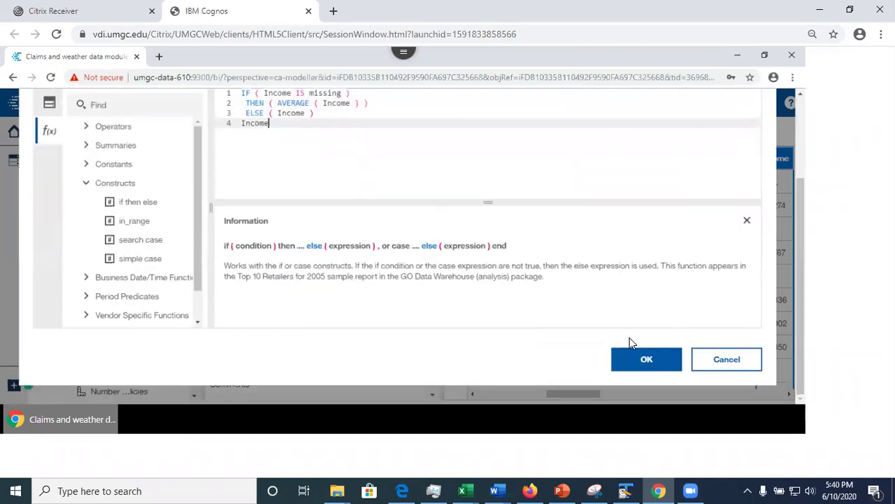
{"action": "left_click", "coordinate": [640, 360]}
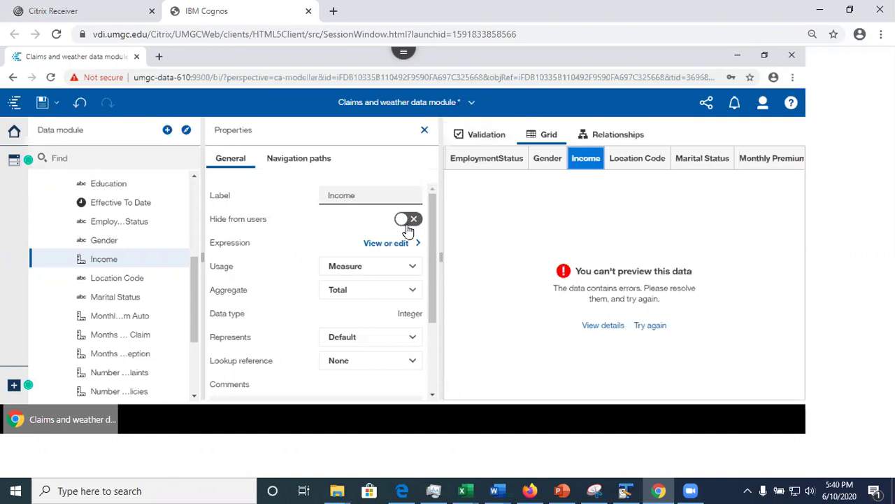
Validate the reopened Income expression and compare it with the reference expression in TextPad
{"action": "left_click", "coordinate": [385, 244]}
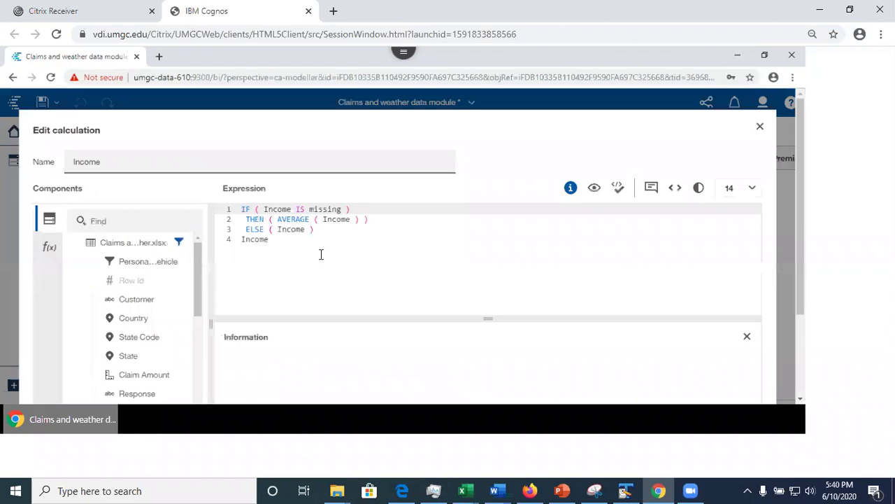
{"action": "left_click", "coordinate": [321, 254]}
{"action": "left_click", "coordinate": [620, 188]}
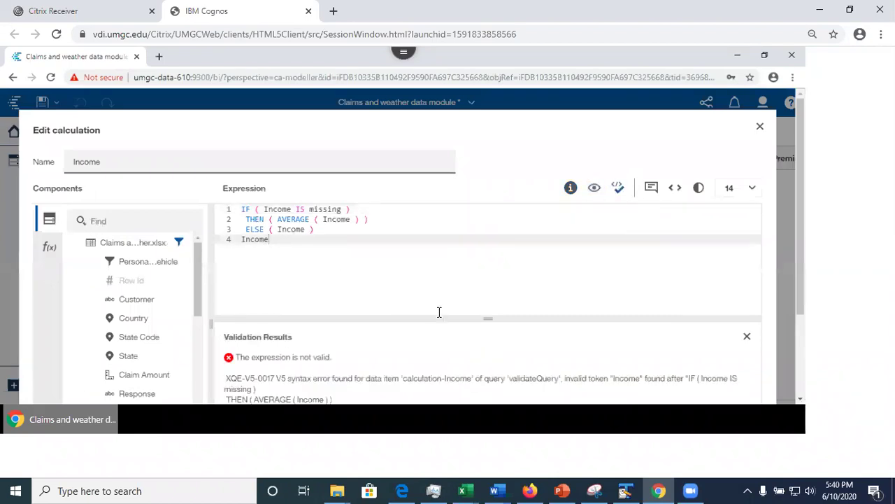
{"action": "left_click", "coordinate": [244, 231]}
{"action": "left_click", "coordinate": [333, 241]}
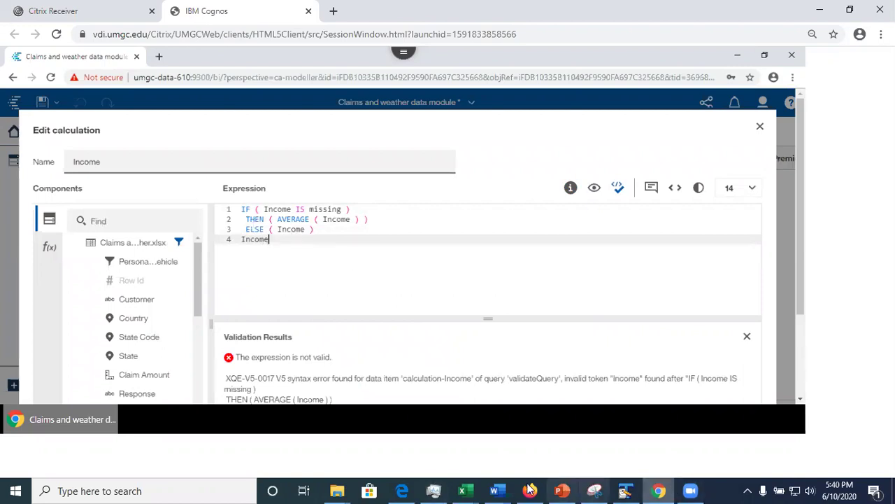
{"action": "left_click", "coordinate": [626, 490]}
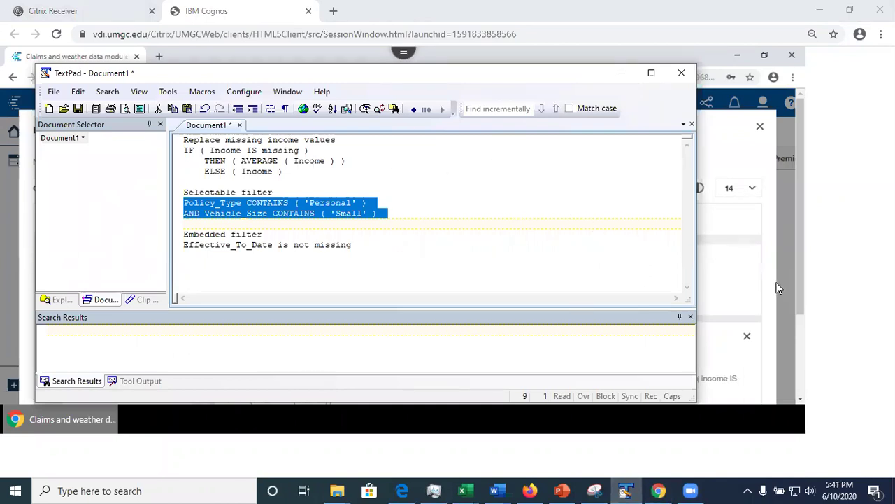
{"action": "left_click", "coordinate": [734, 275]}
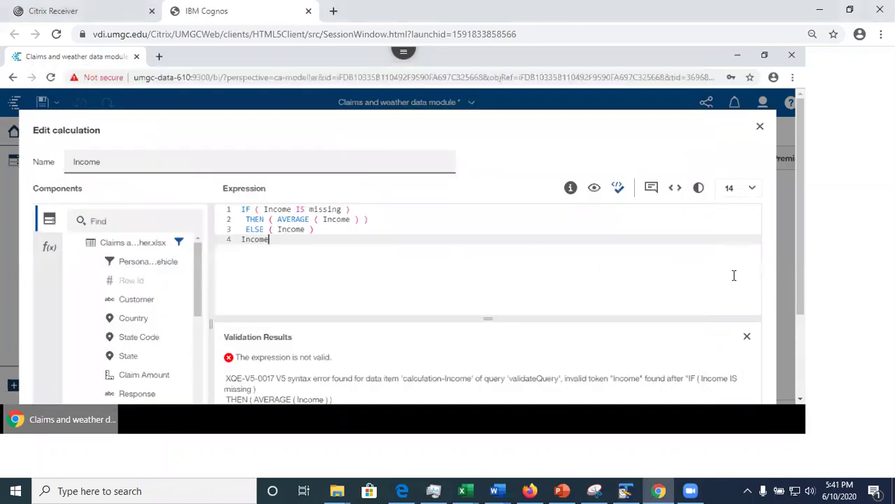
Delete the stray Income text on the expression's fourth line and validate the expression again
{"action": "double_click", "coordinate": [241, 239]}
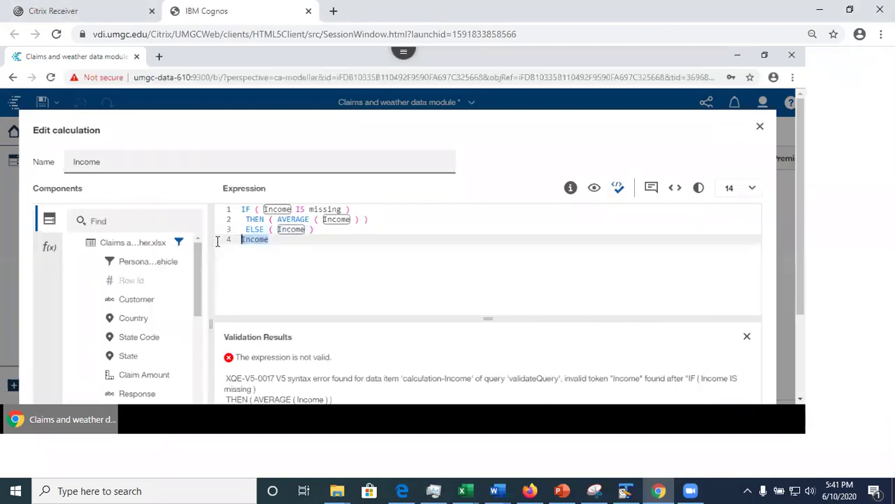
{"action": "key", "text": "BackSpace"}
{"action": "key", "text": "BackSpace"}
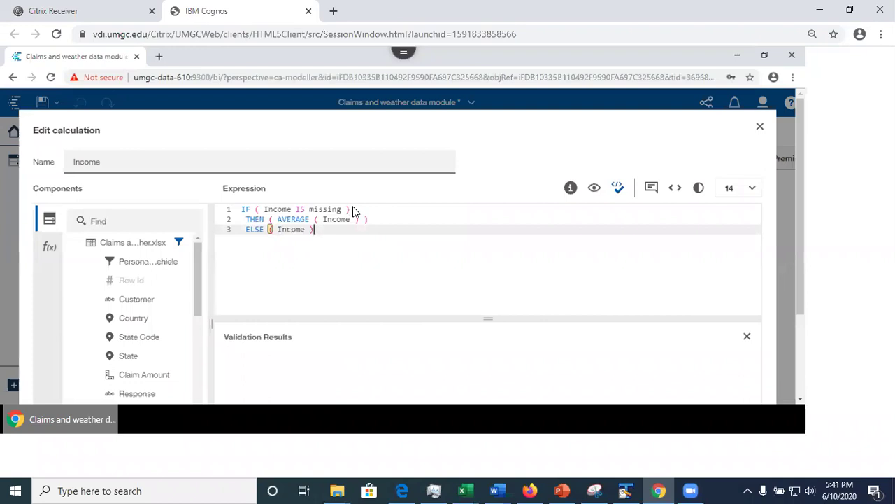
{"action": "left_click", "coordinate": [302, 208]}
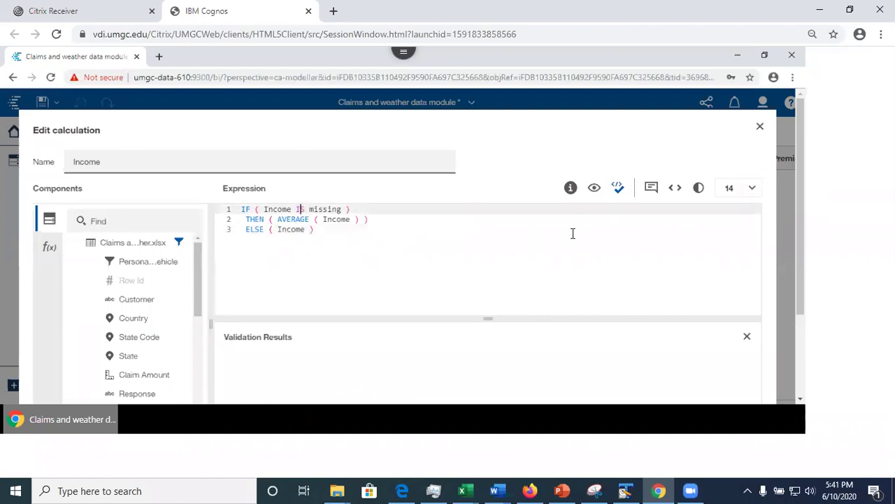
{"action": "left_click", "coordinate": [622, 191]}
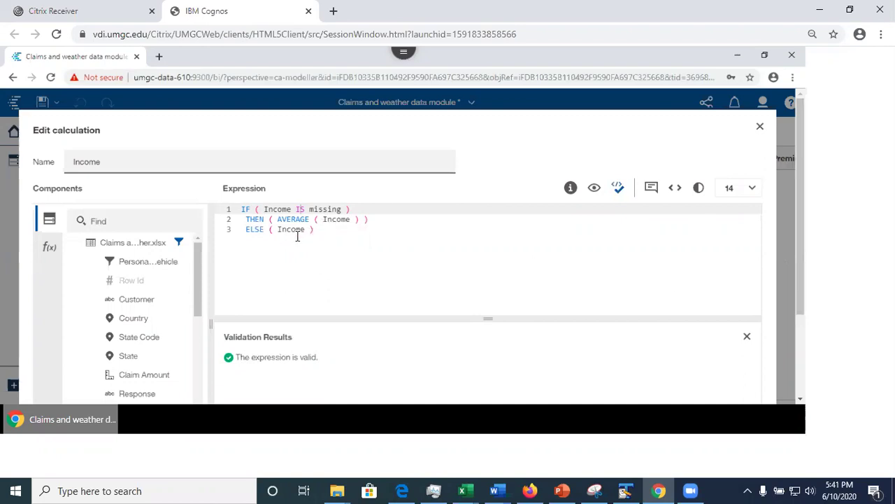
Review the IF, THEN and ELSE lines of the Income expression
{"action": "left_click", "coordinate": [240, 218]}
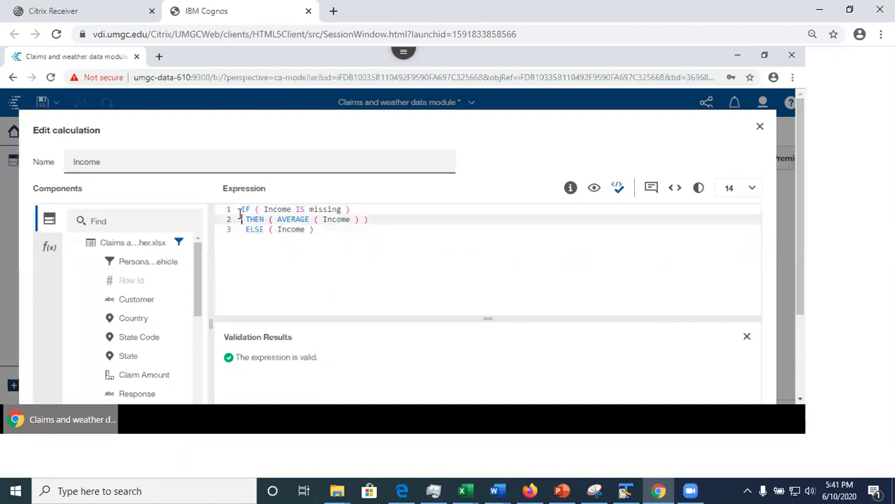
{"action": "left_click", "coordinate": [231, 252]}
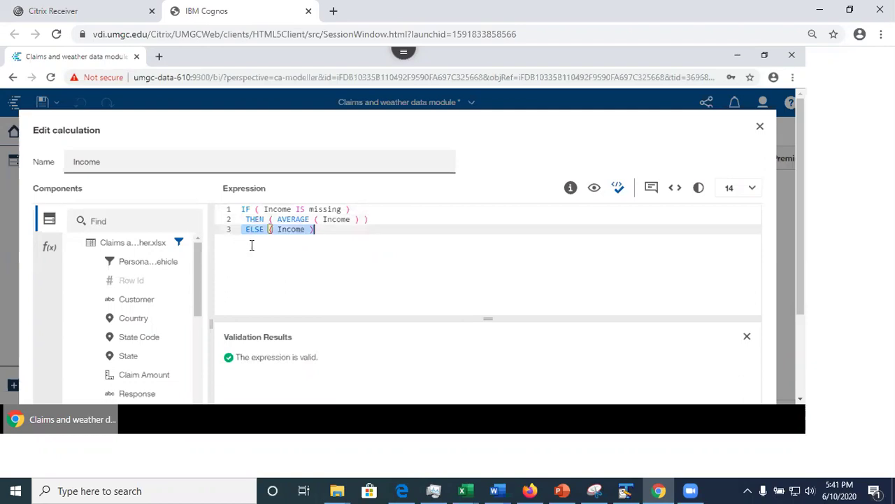
{"action": "left_click", "coordinate": [357, 249]}
{"action": "left_click", "coordinate": [297, 217]}
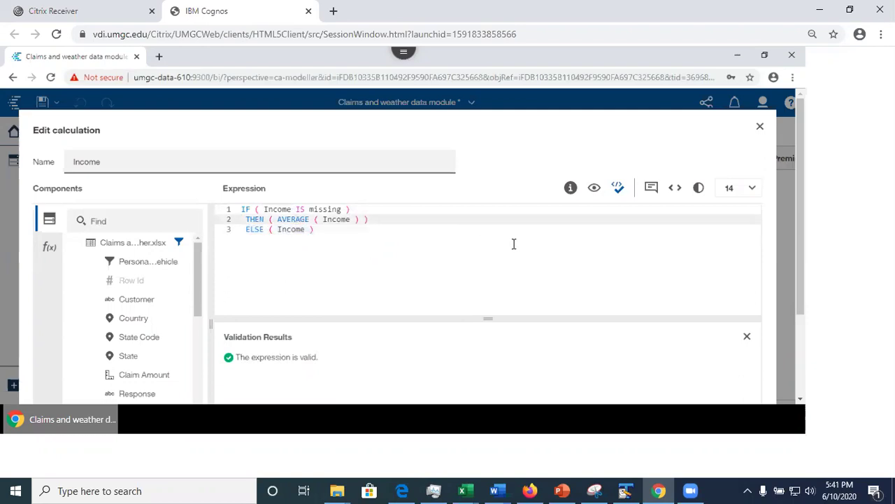
Preview the values returned by the Income calculation
{"action": "left_click", "coordinate": [594, 193]}
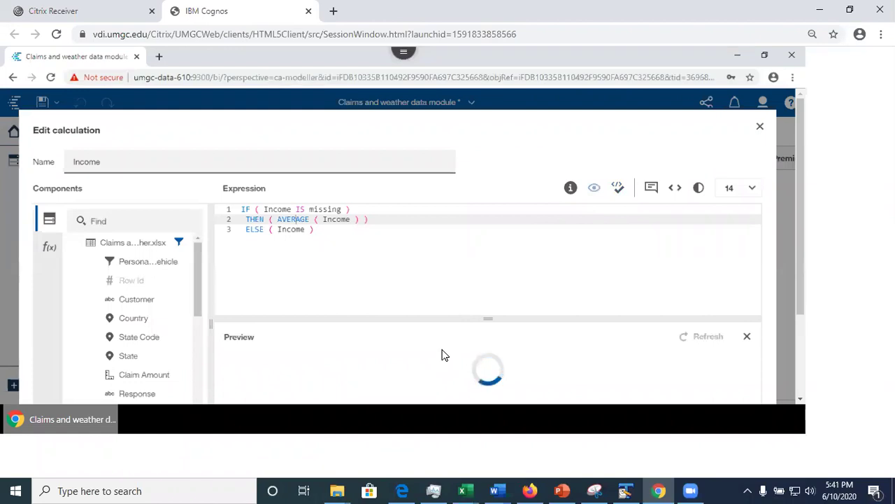
{"action": "left_click_drag", "start_coordinate": [757, 354], "coordinate": [757, 395]}
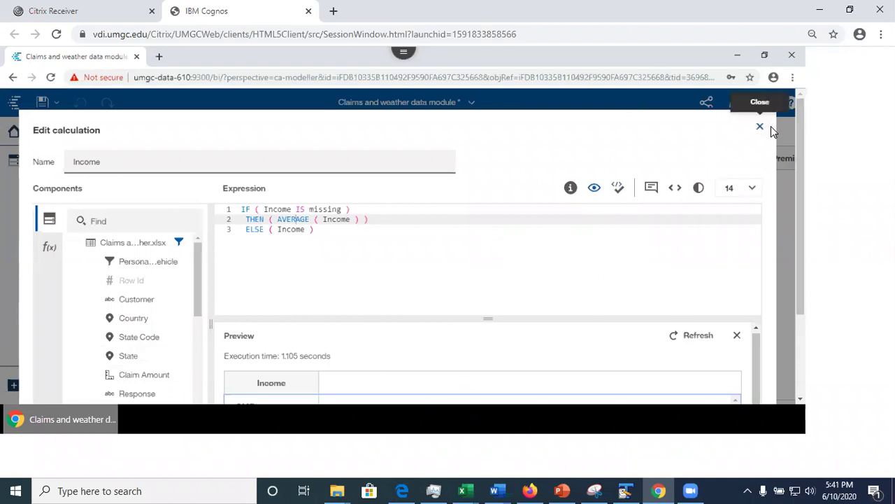
{"action": "left_click_drag", "start_coordinate": [801, 296], "coordinate": [809, 440]}
{"action": "scroll", "coordinate": [633, 397], "scroll_direction": "up", "scroll_amount": 5}
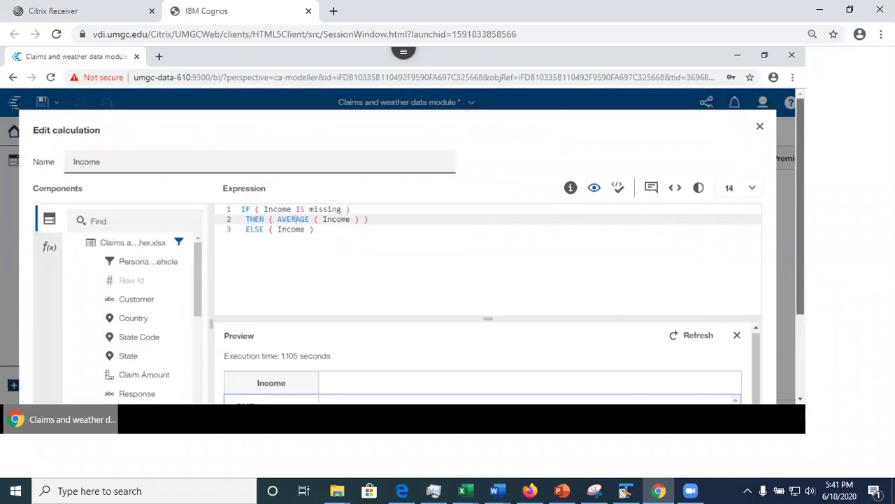
{"action": "scroll", "coordinate": [807, 333], "scroll_direction": "down", "scroll_amount": 2}
{"action": "scroll", "coordinate": [799, 352], "scroll_direction": "up", "scroll_amount": 1}
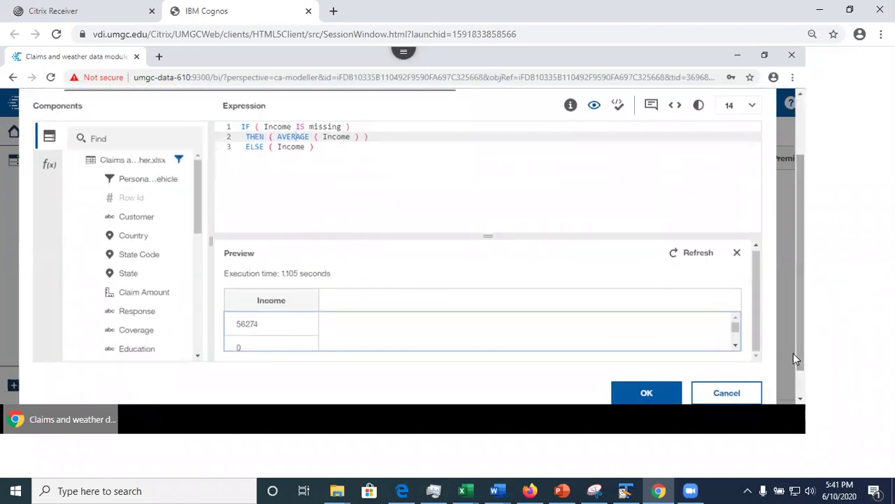
Accept the Income calculation and save the Claims and weather data module
{"action": "left_click", "coordinate": [646, 394]}
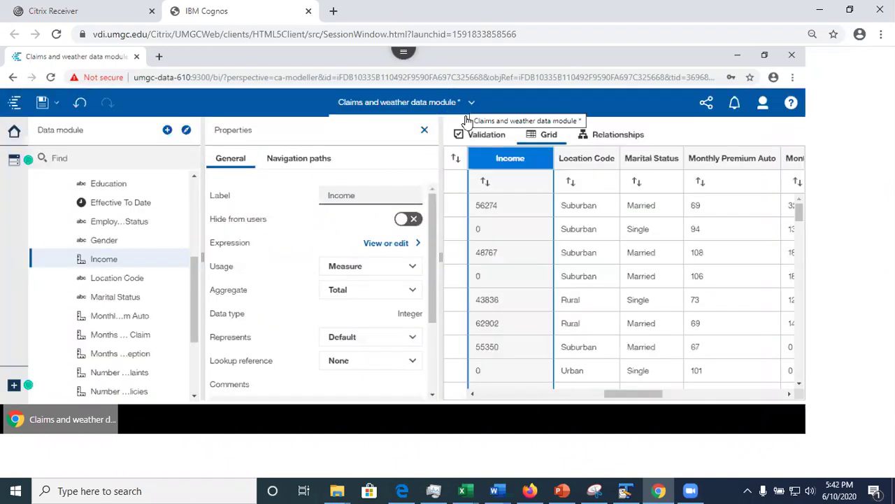
{"action": "left_click", "coordinate": [42, 102]}
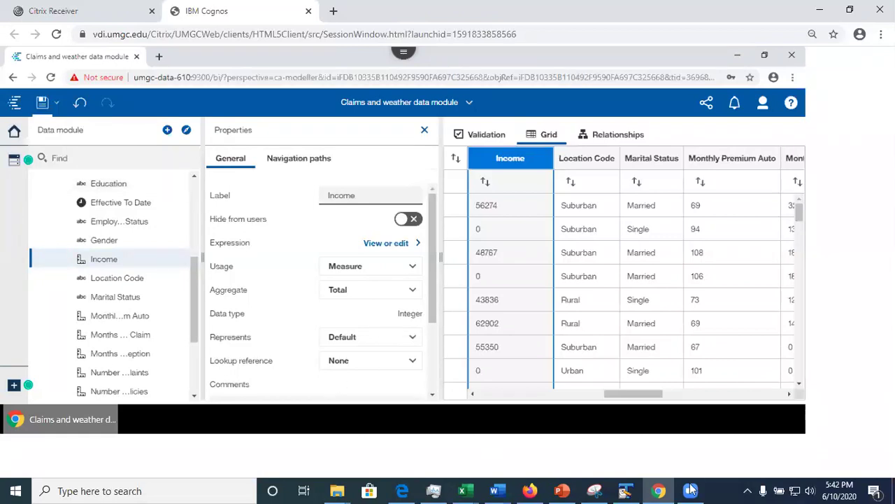
Switch to PowerPoint and read slide 21 on creating a new exploration from a data module
{"action": "left_click", "coordinate": [560, 489]}
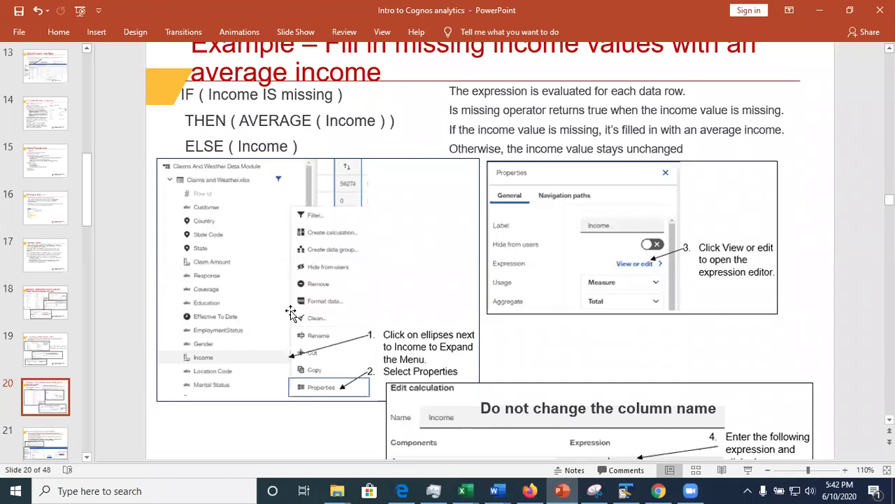
{"action": "left_click", "coordinate": [46, 441]}
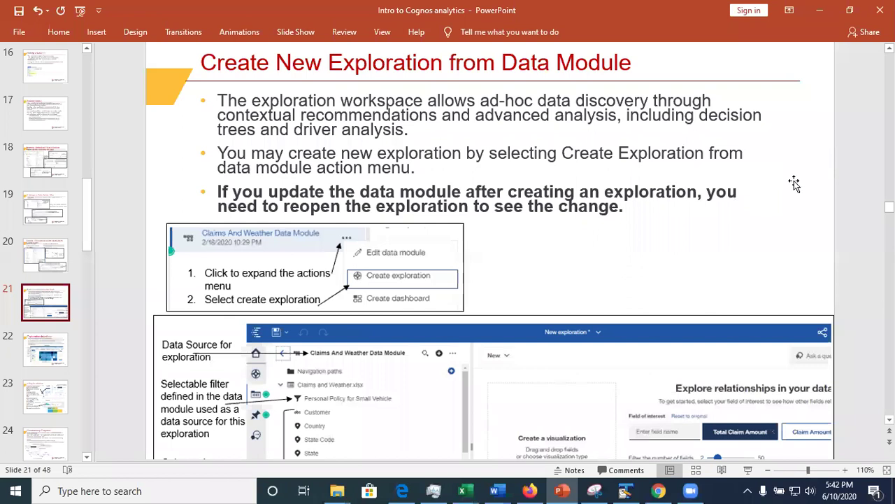
{"action": "left_click", "coordinate": [823, 12]}
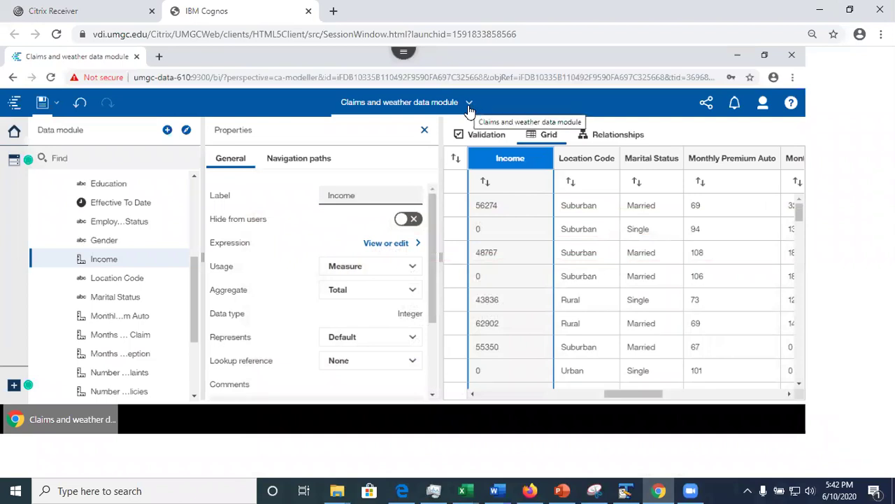
Close the open data module and create an exploration from Claims and weather data module in My content
{"action": "left_click", "coordinate": [471, 105]}
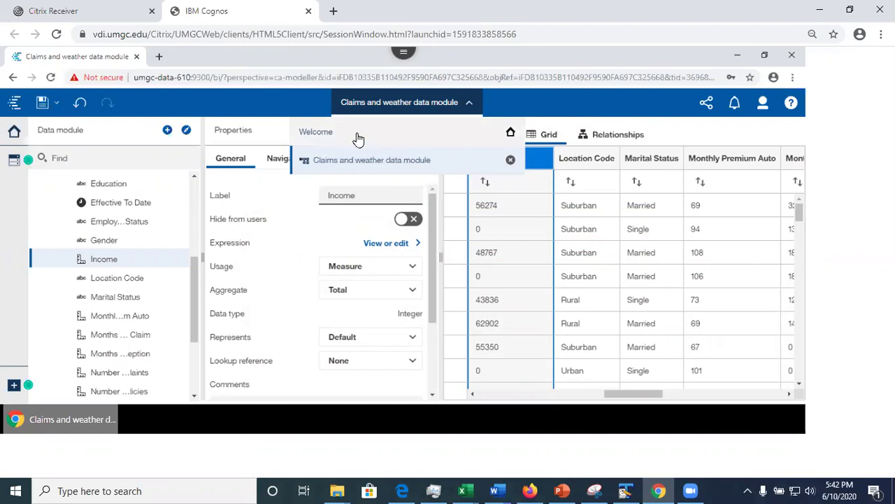
{"action": "left_click", "coordinate": [511, 161]}
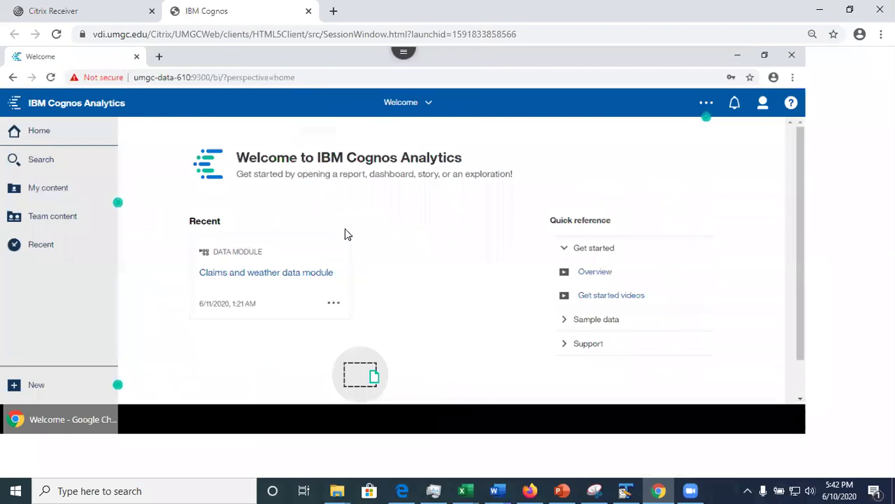
{"action": "left_click", "coordinate": [83, 190]}
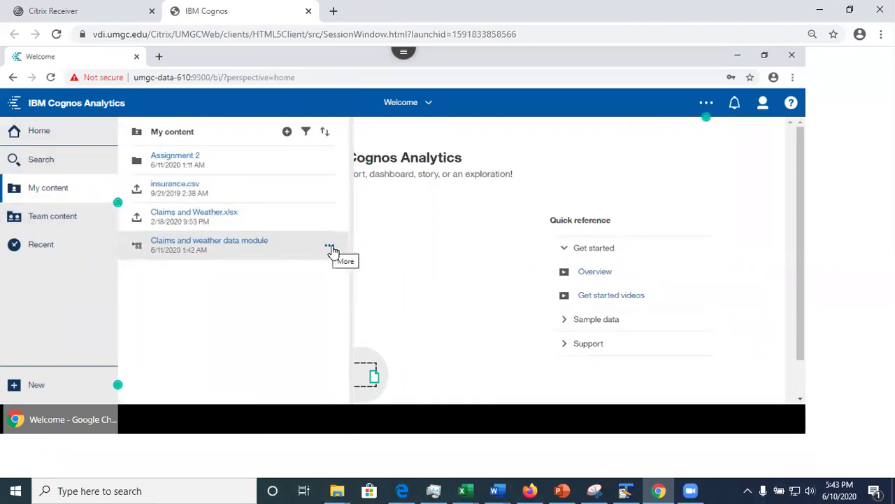
{"action": "left_click", "coordinate": [330, 248]}
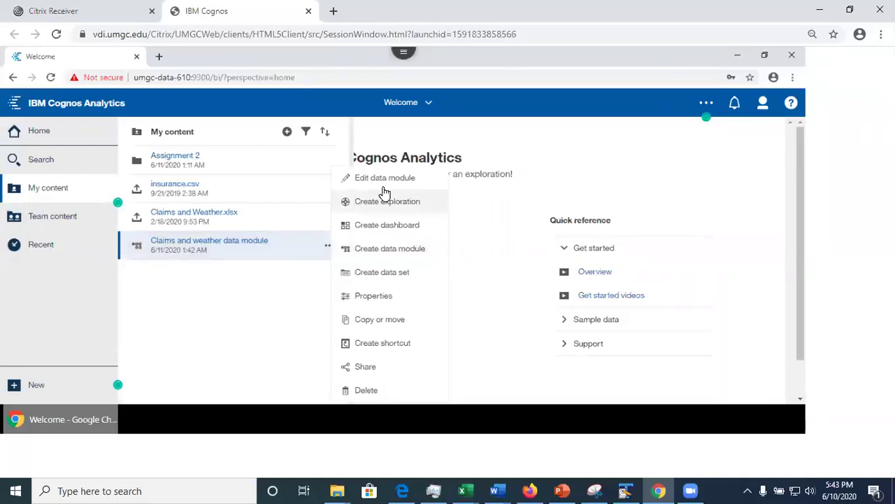
{"action": "left_click", "coordinate": [399, 203]}
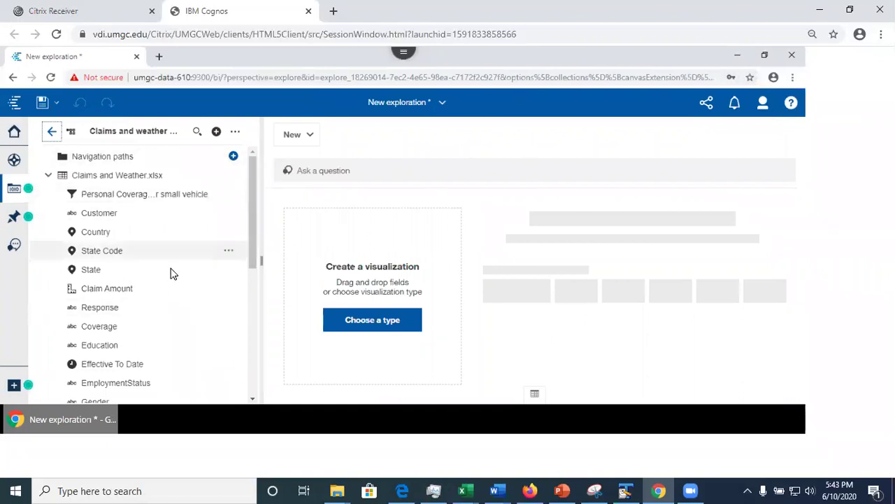
{"action": "left_click", "coordinate": [765, 54]}
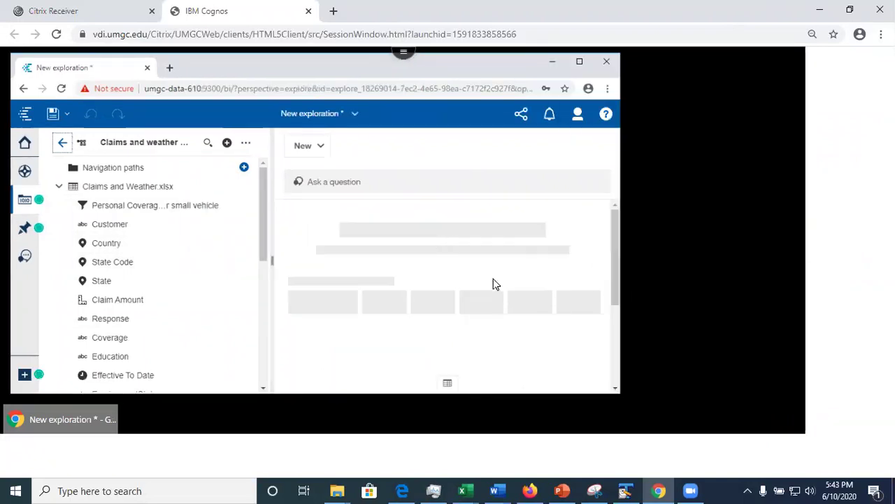
{"action": "left_click", "coordinate": [580, 63]}
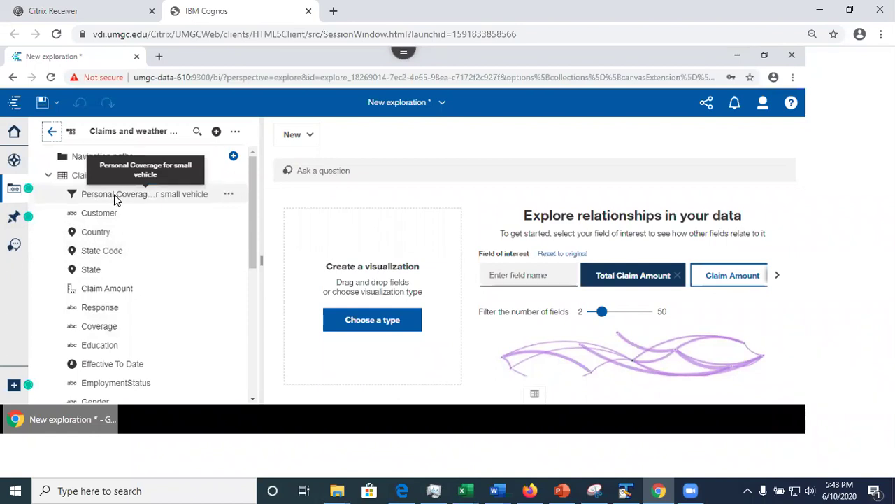
View the properties of the Personal Coverage for small vehicle filter in the exploration's data source
{"action": "left_click", "coordinate": [230, 193]}
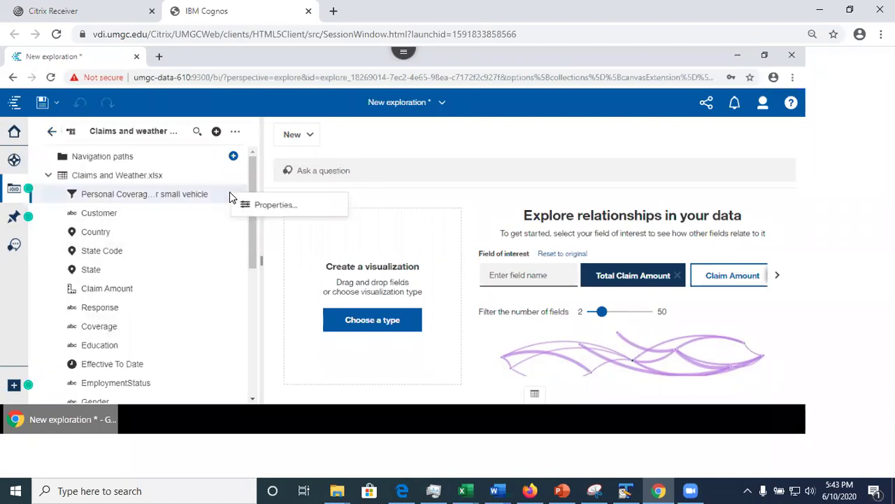
{"action": "left_click", "coordinate": [260, 204]}
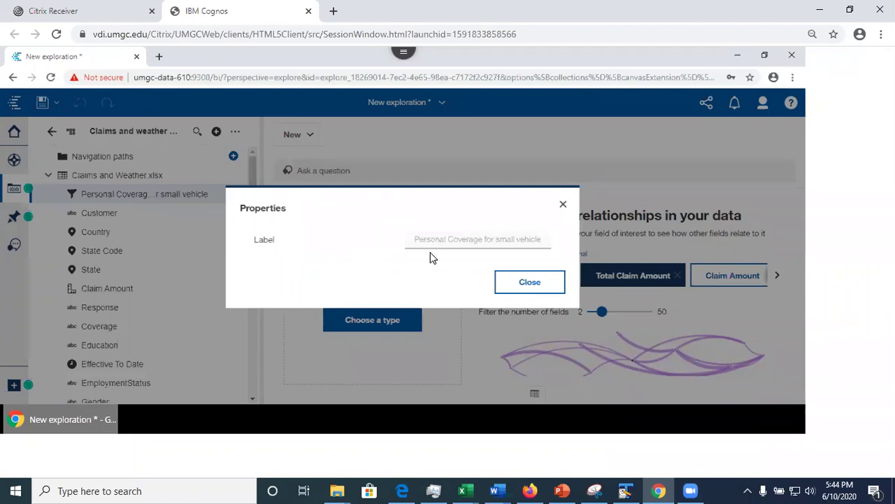
{"action": "left_click", "coordinate": [532, 283]}
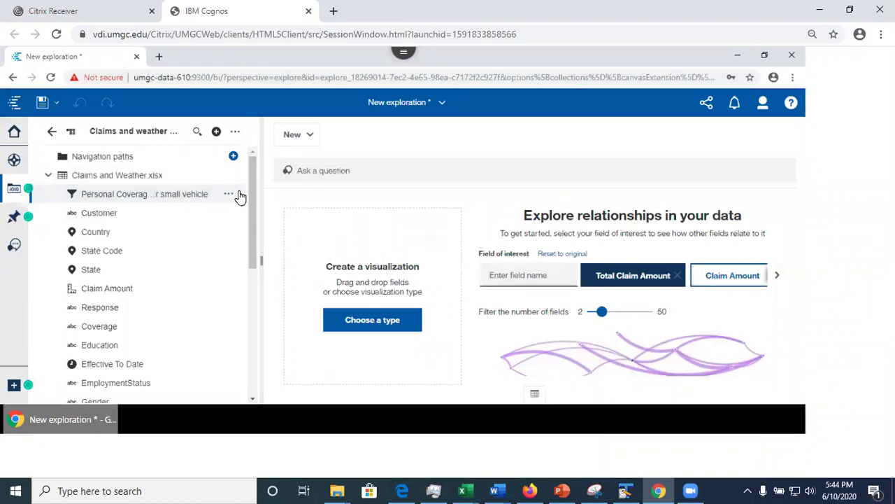
View the usage, aggregate, geographic representation and sorting properties of the State field
{"action": "left_click_drag", "start_coordinate": [256, 240], "coordinate": [256, 200]}
{"action": "left_click", "coordinate": [230, 272]}
{"action": "left_click", "coordinate": [231, 271]}
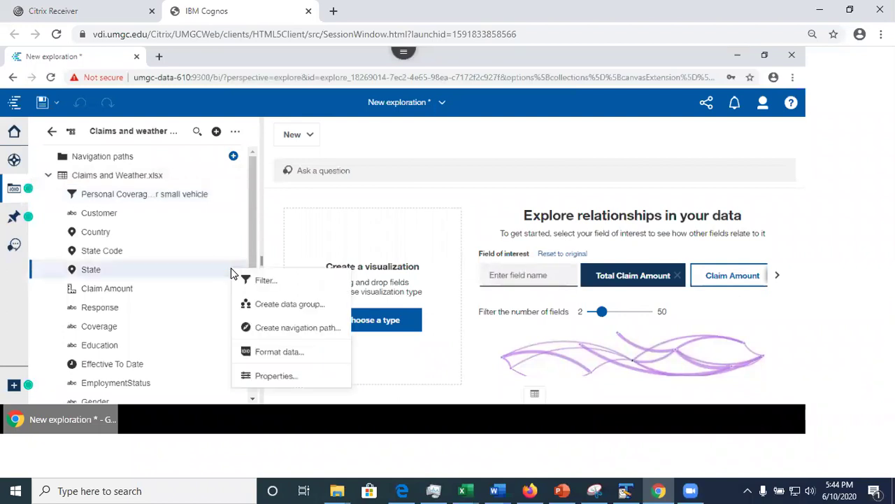
{"action": "left_click", "coordinate": [256, 375]}
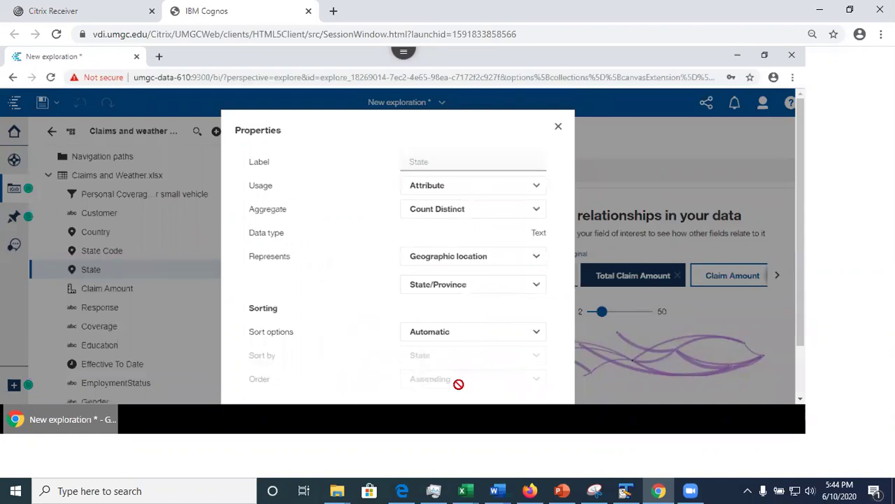
{"action": "left_click", "coordinate": [558, 130]}
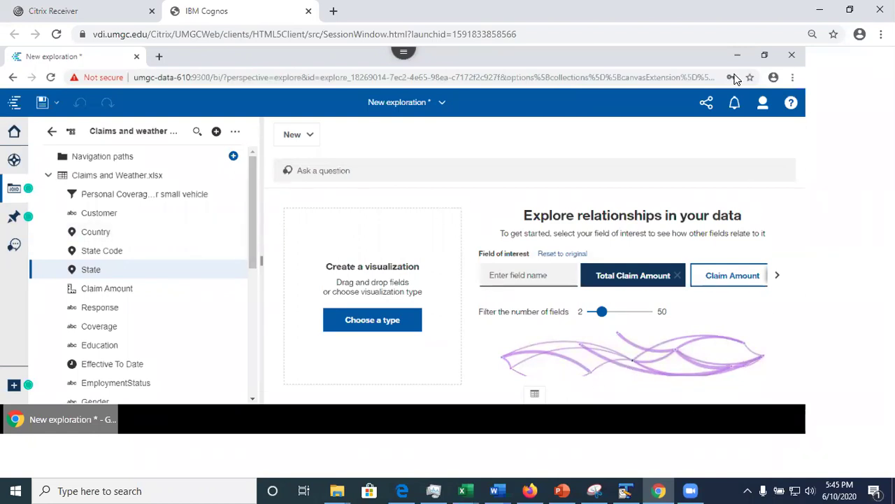
Reduce the remote browser's zoom to 90% to fit more of the relationship diagram
{"action": "left_click", "coordinate": [765, 54]}
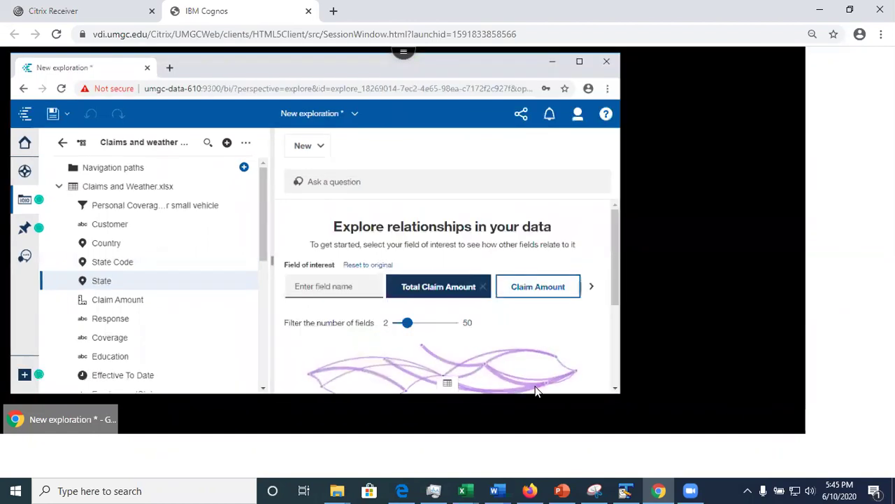
{"action": "left_click", "coordinate": [580, 61]}
{"action": "left_click", "coordinate": [793, 79]}
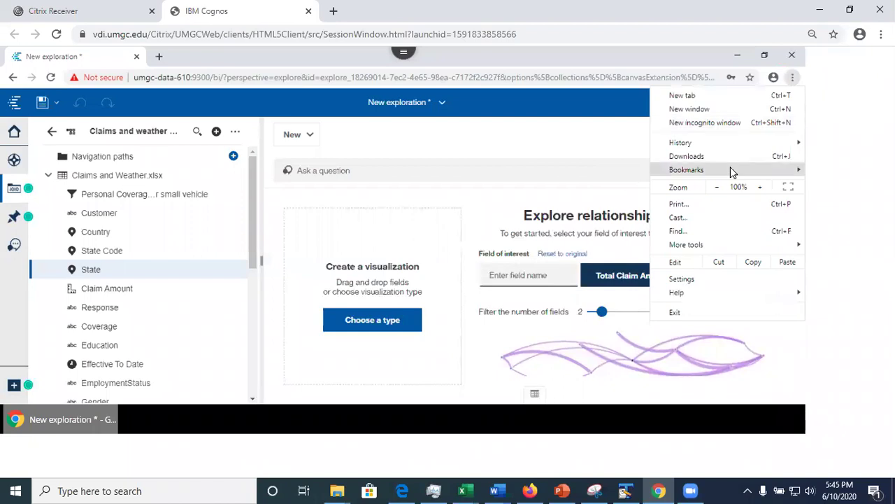
{"action": "left_click", "coordinate": [717, 187]}
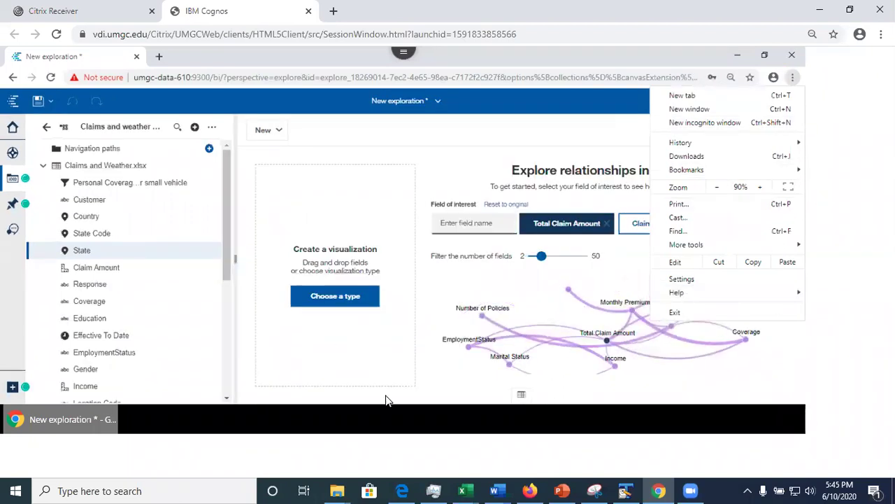
{"action": "left_click", "coordinate": [351, 365]}
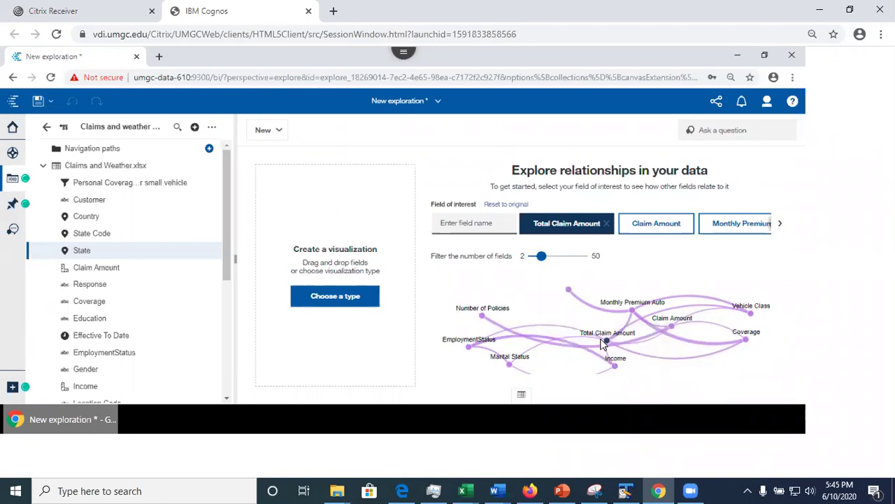
Examine relationship strengths for Total Claim Amount, view Claim Amount as the field of interest, and return to Total Claim Amount
{"action": "mouse_move", "coordinate": [609, 347]}
{"action": "mouse_move", "coordinate": [533, 346]}
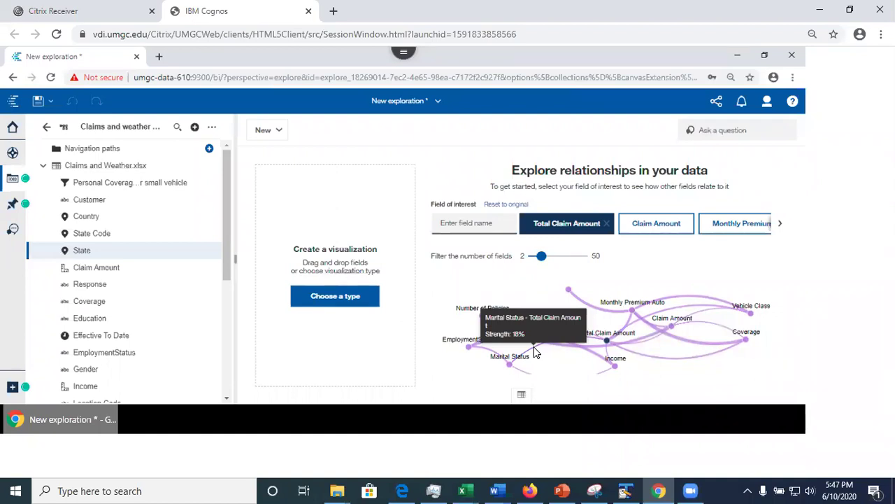
{"action": "left_click", "coordinate": [658, 225]}
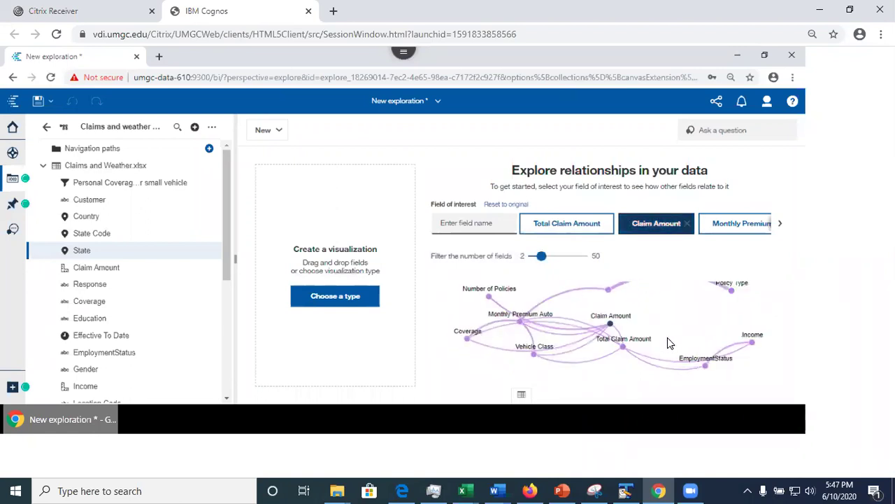
{"action": "left_click", "coordinate": [566, 226]}
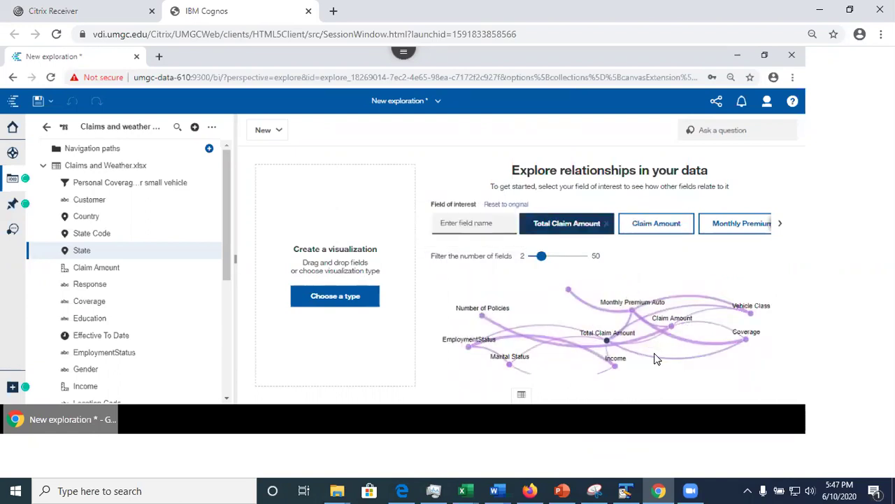
Select the Total Claim Amount node in the relationship diagram and browse its suggested visualizations
{"action": "left_click", "coordinate": [610, 344]}
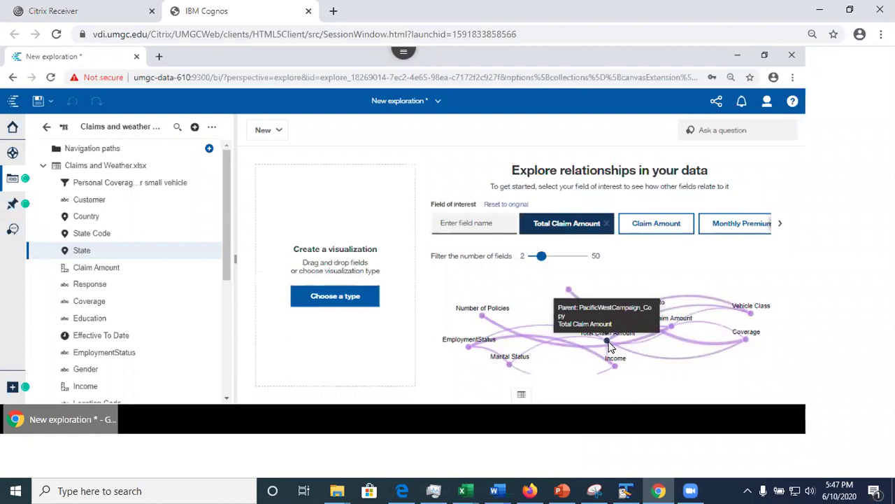
{"action": "left_click", "coordinate": [610, 345]}
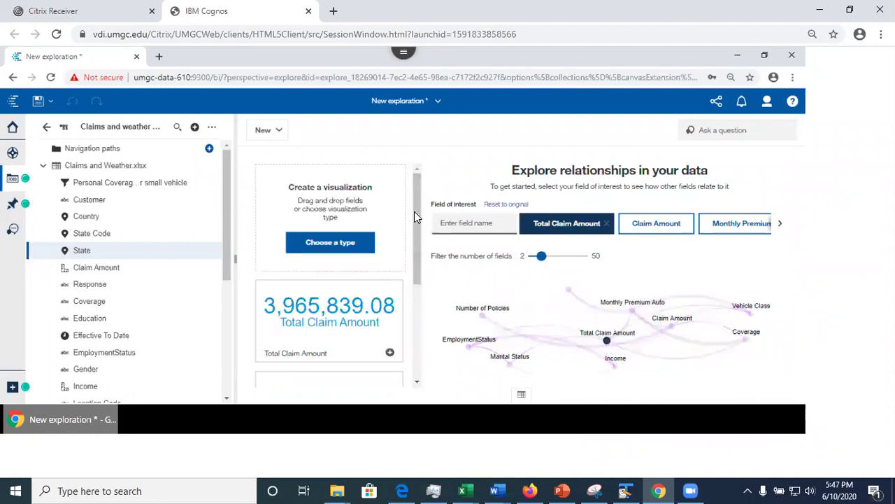
{"action": "left_click_drag", "start_coordinate": [418, 221], "coordinate": [425, 329]}
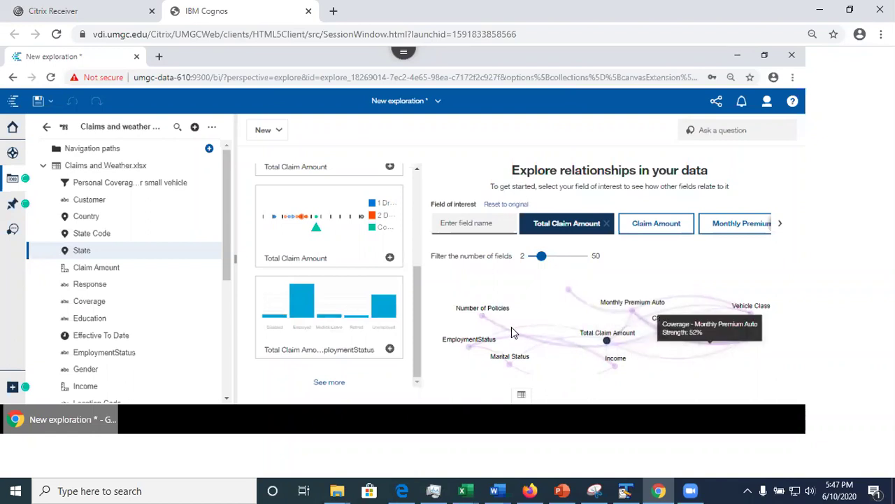
{"action": "mouse_move", "coordinate": [515, 338]}
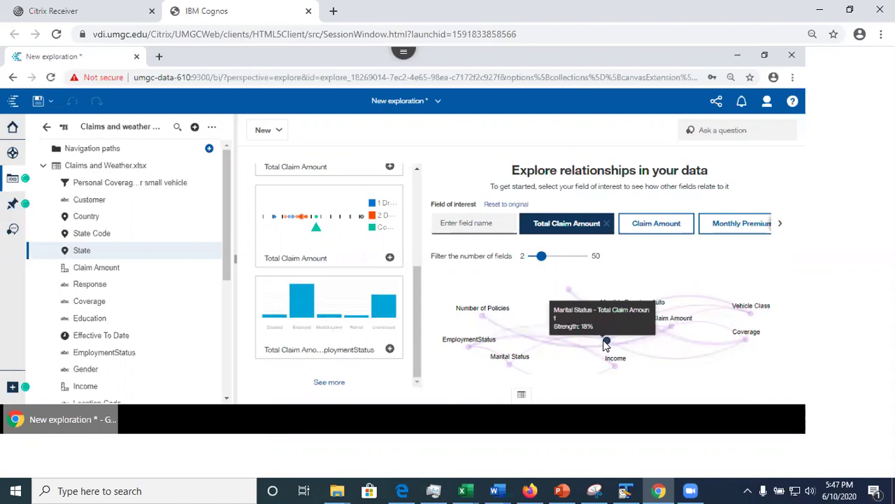
Select the Number of Policies node in the relationship diagram and look at its suggested visualizations
{"action": "left_click", "coordinate": [481, 317]}
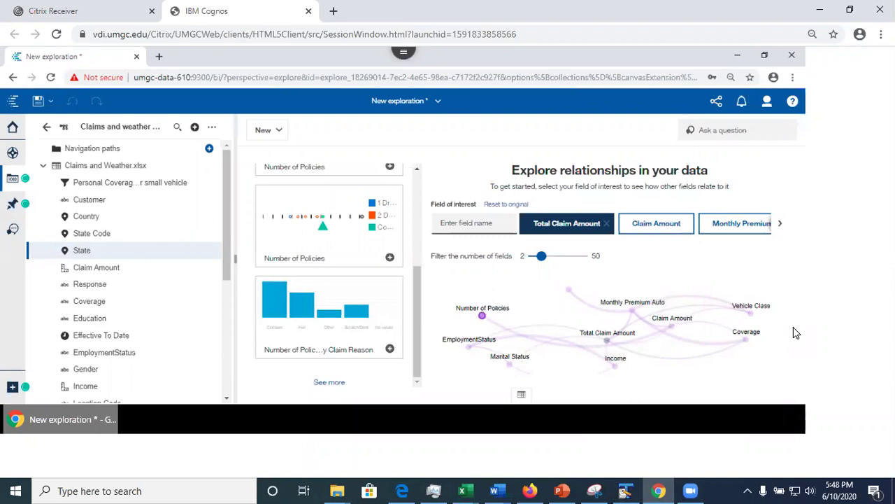
{"action": "mouse_move", "coordinate": [572, 267]}
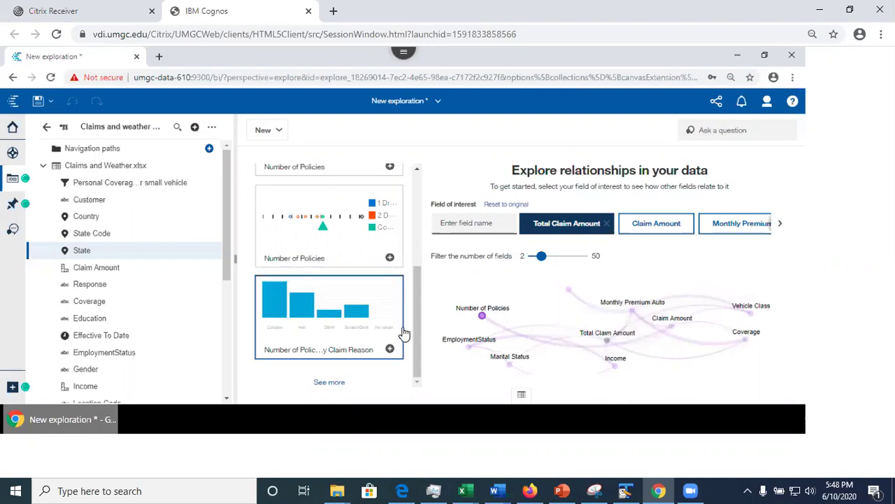
Select the Total Claim Amount node in the relationship diagram and consult the Exploration Interface slide in PowerPoint before returning to the exploration
{"action": "left_click", "coordinate": [607, 342]}
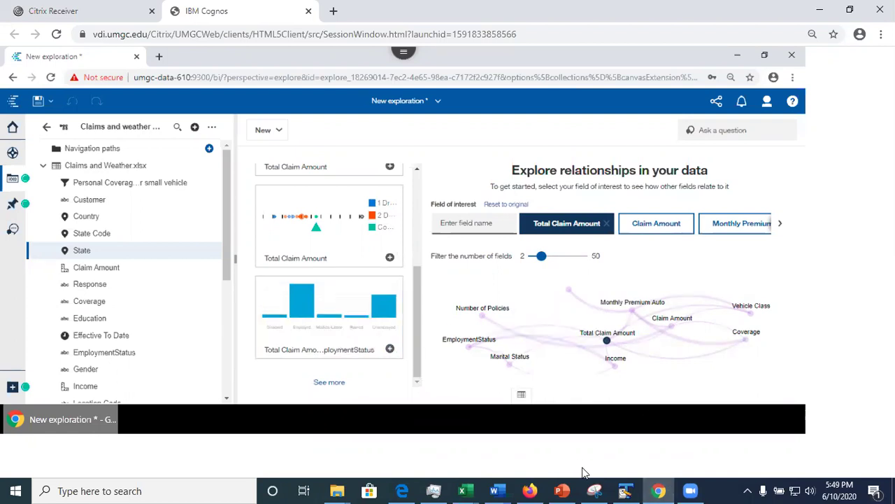
{"action": "left_click", "coordinate": [559, 490]}
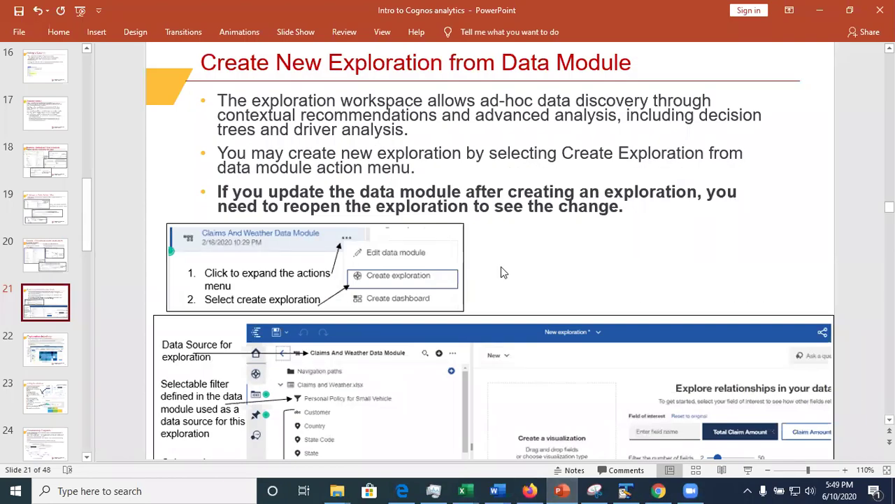
{"action": "left_click", "coordinate": [40, 351]}
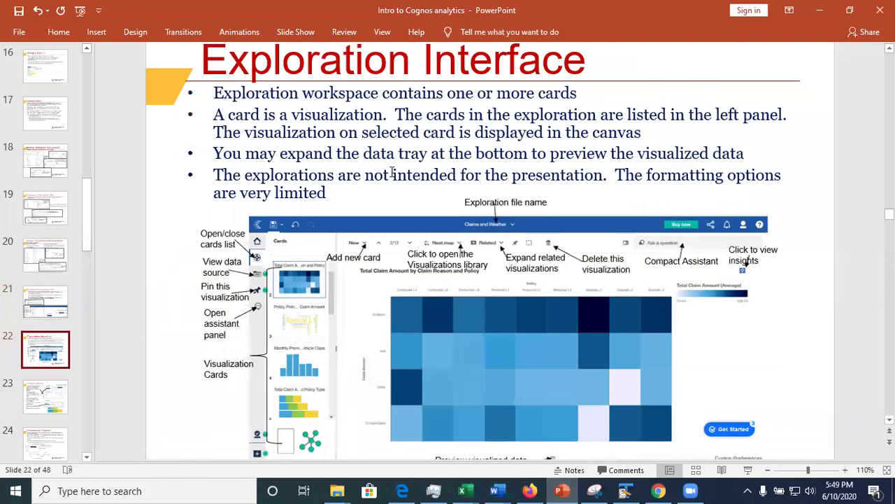
{"action": "left_click", "coordinate": [822, 10]}
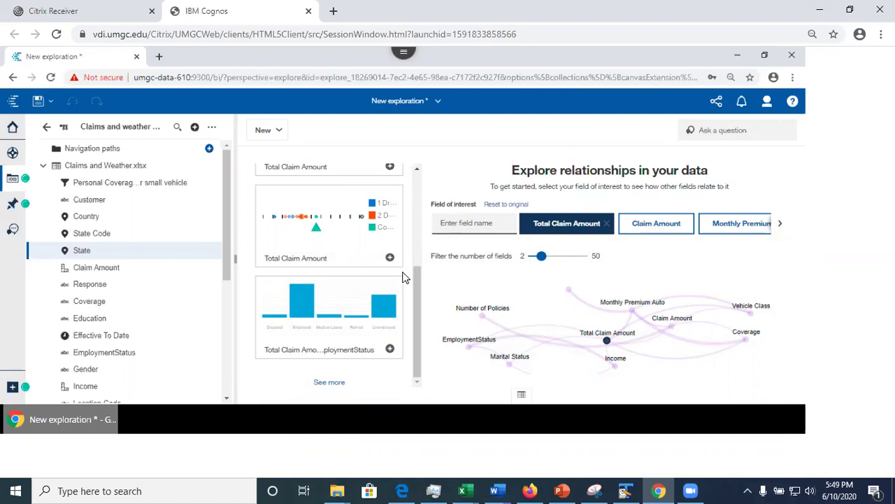
Add the suggested Total Claim Amount by EmploymentStatus column chart to the exploration as a card and open that card
{"action": "left_click", "coordinate": [390, 349]}
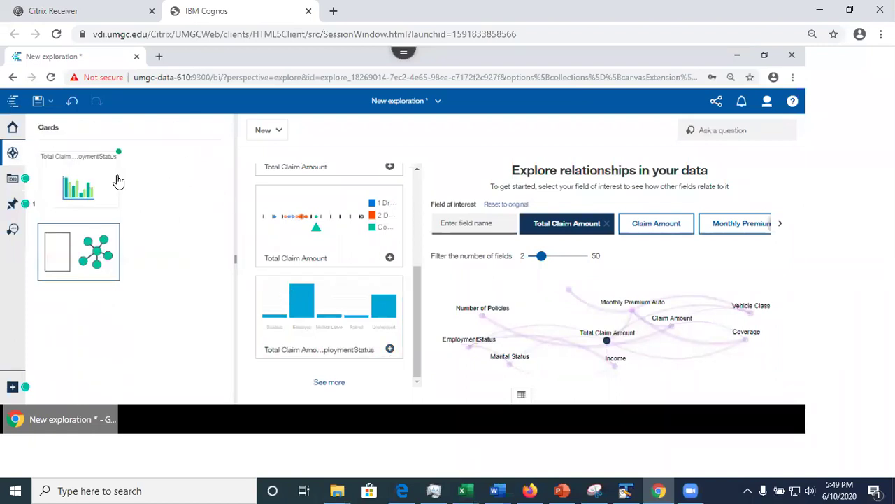
{"action": "mouse_move", "coordinate": [84, 181]}
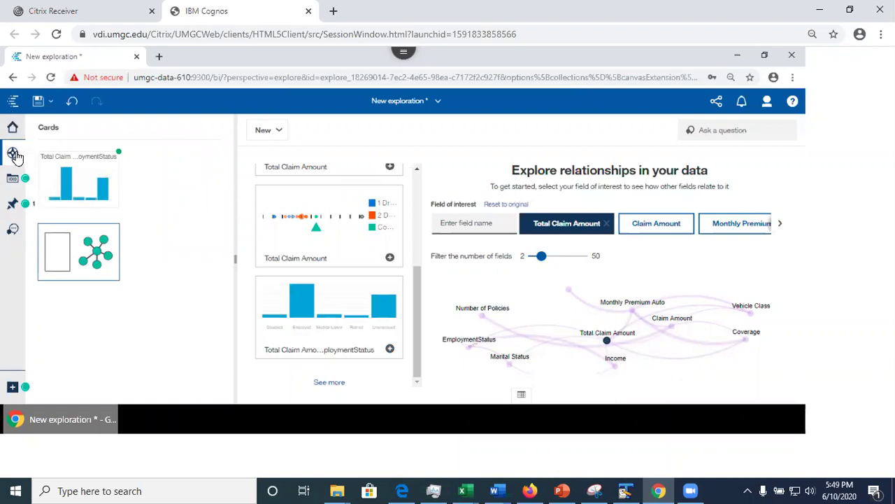
{"action": "left_click", "coordinate": [82, 177]}
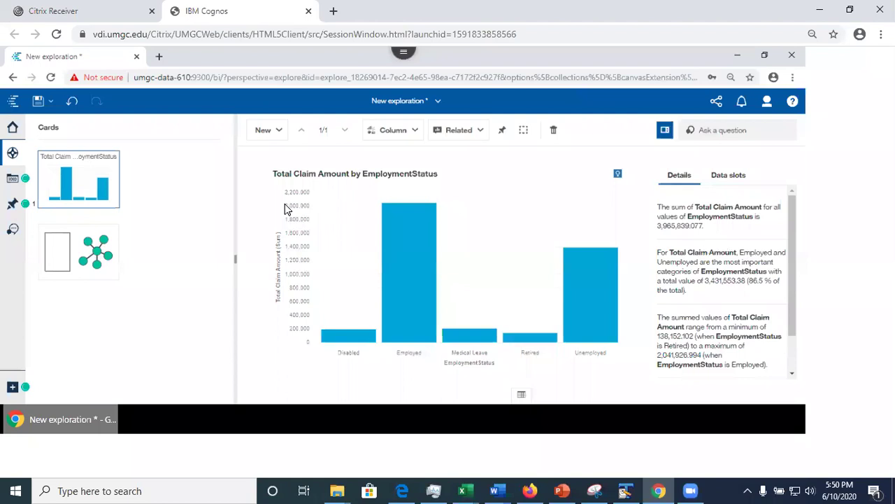
Change the aggregate property of the Total Claim Amount field in the data source to Average
{"action": "left_click", "coordinate": [11, 180]}
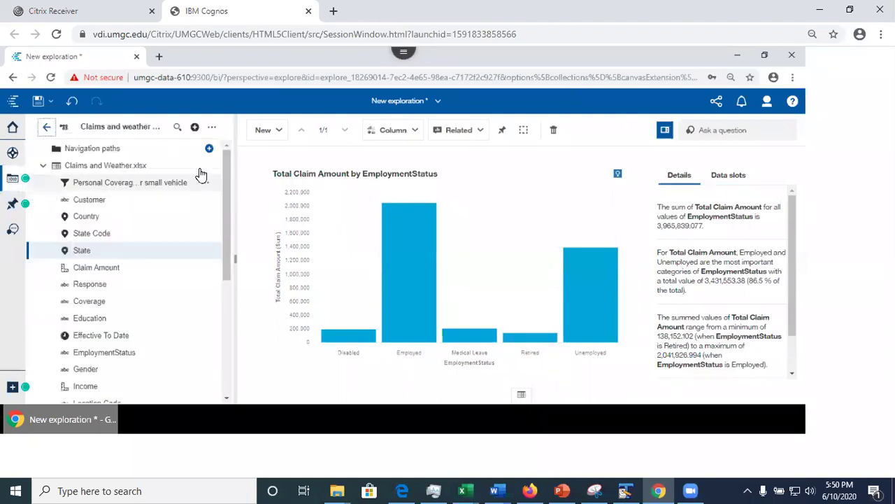
{"action": "left_click_drag", "start_coordinate": [226, 256], "coordinate": [234, 384]}
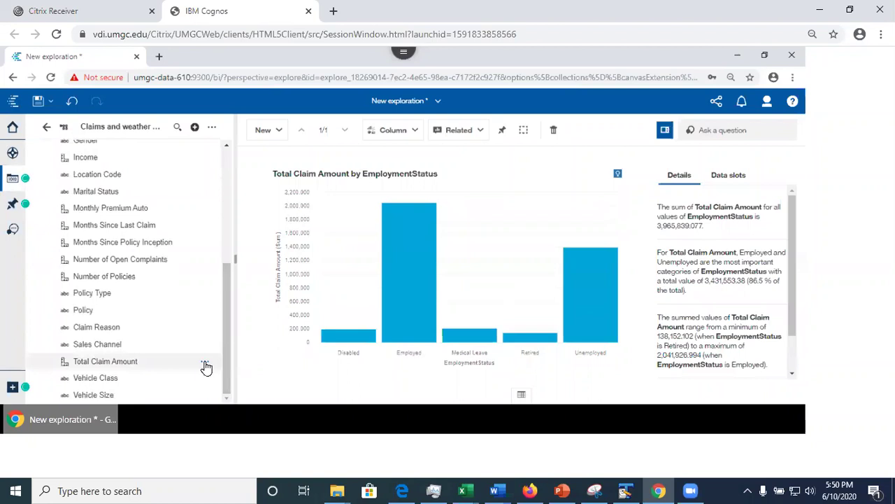
{"action": "left_click", "coordinate": [205, 367]}
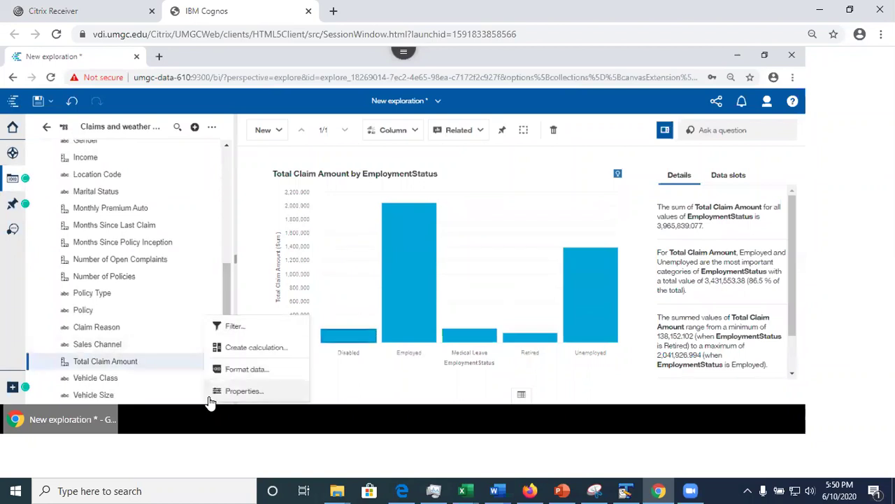
{"action": "left_click", "coordinate": [235, 392]}
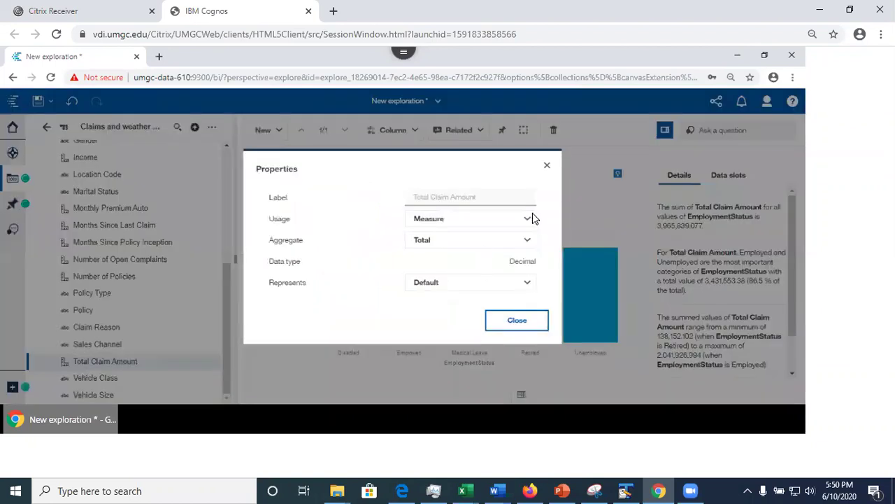
{"action": "left_click", "coordinate": [529, 244]}
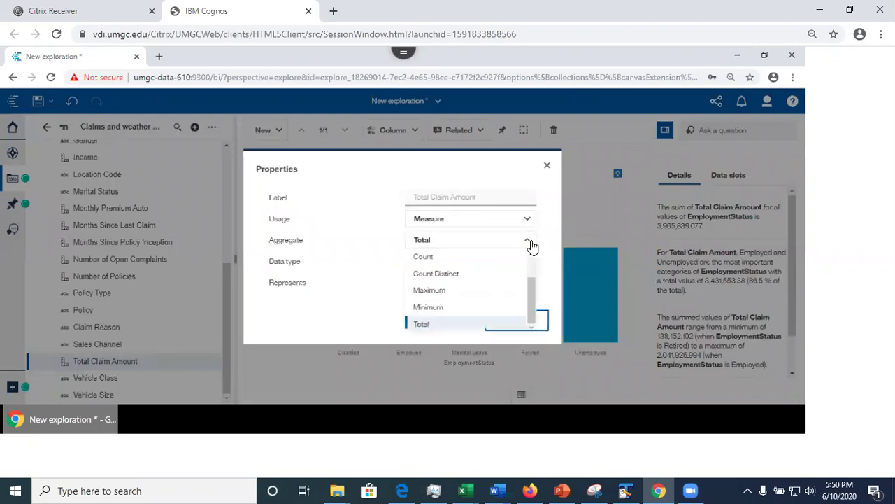
{"action": "left_click_drag", "start_coordinate": [531, 278], "coordinate": [534, 266]}
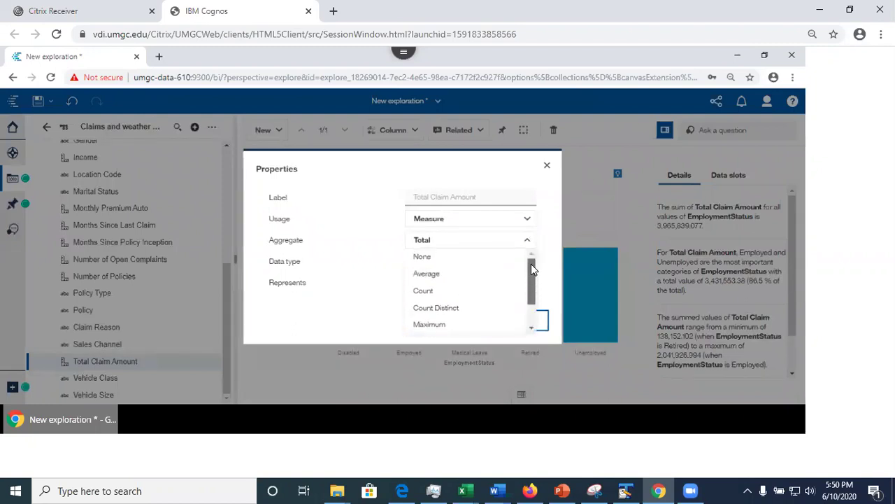
{"action": "left_click", "coordinate": [487, 280]}
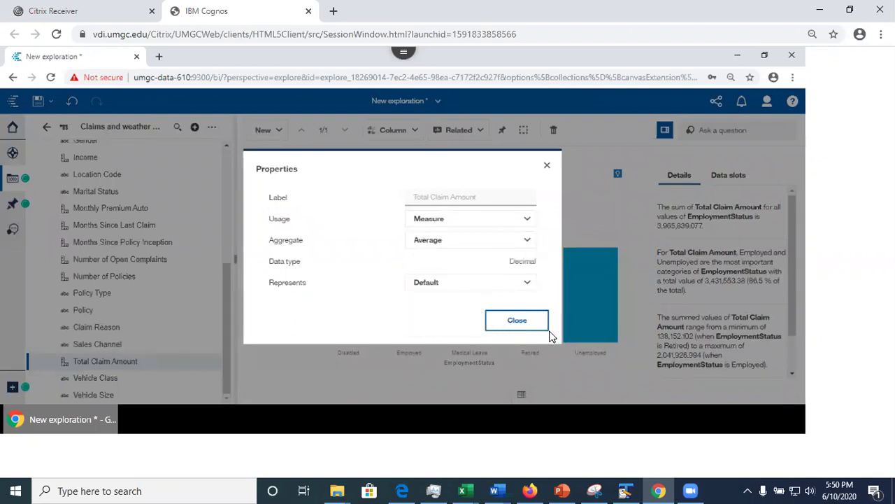
{"action": "left_click", "coordinate": [517, 322]}
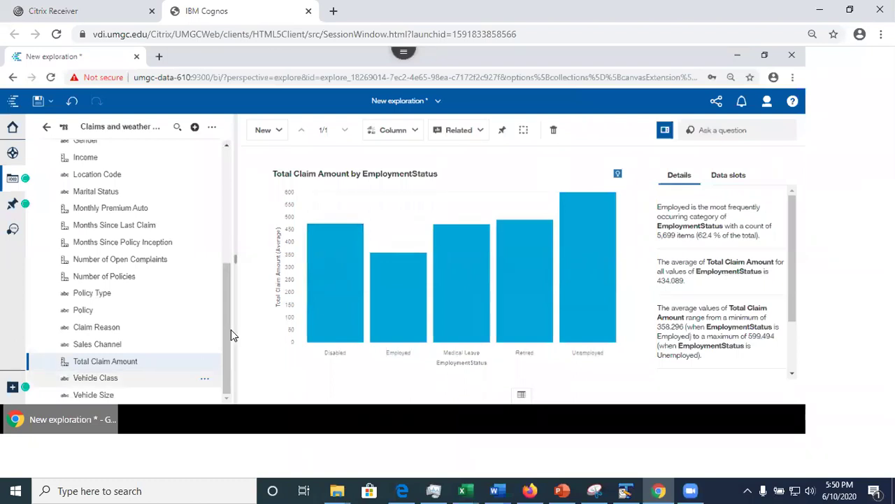
Save the exploration as ClaimsAndWeatherEploration in the personal content folder
{"action": "left_click", "coordinate": [437, 105]}
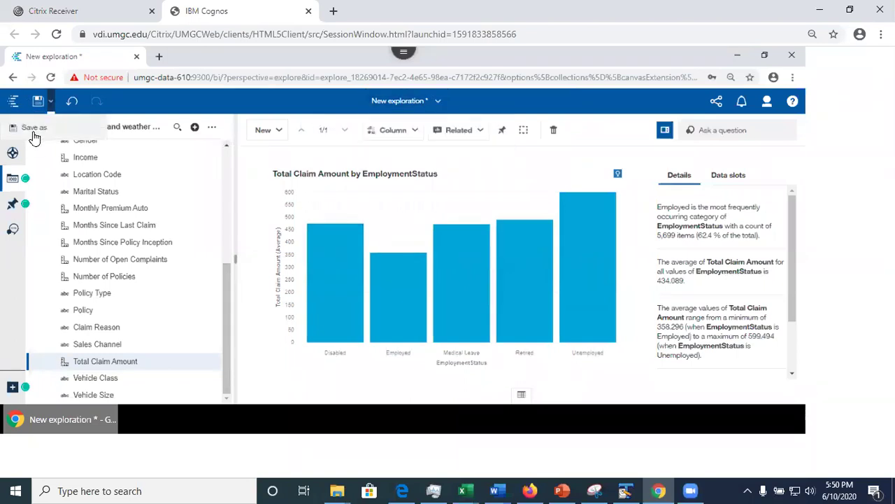
{"action": "left_click", "coordinate": [31, 128]}
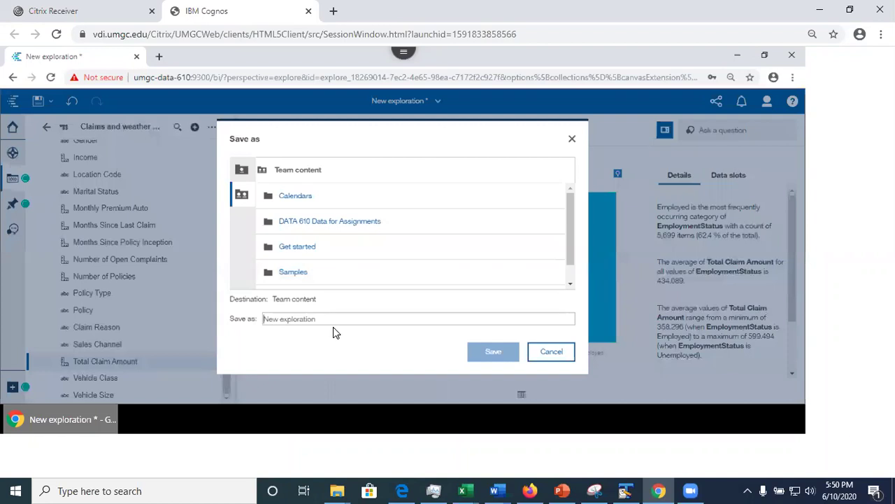
{"action": "left_click_drag", "start_coordinate": [327, 321], "coordinate": [244, 317]}
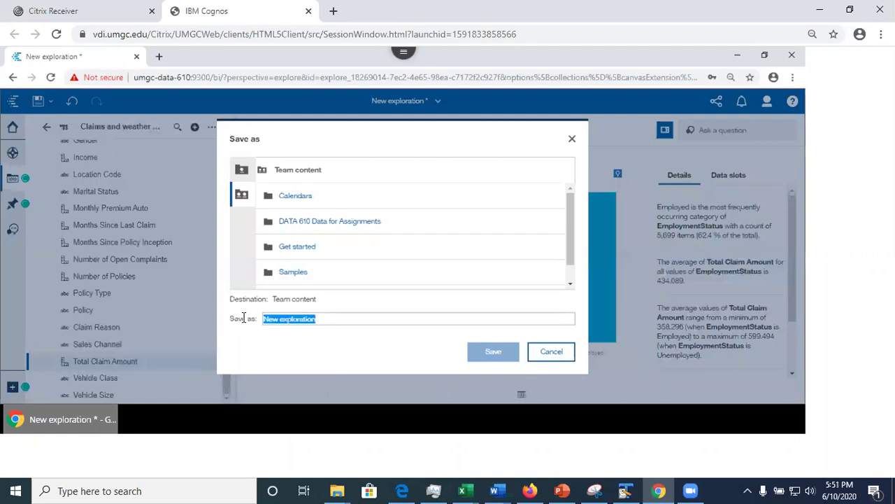
{"action": "type", "text": "Claims"}
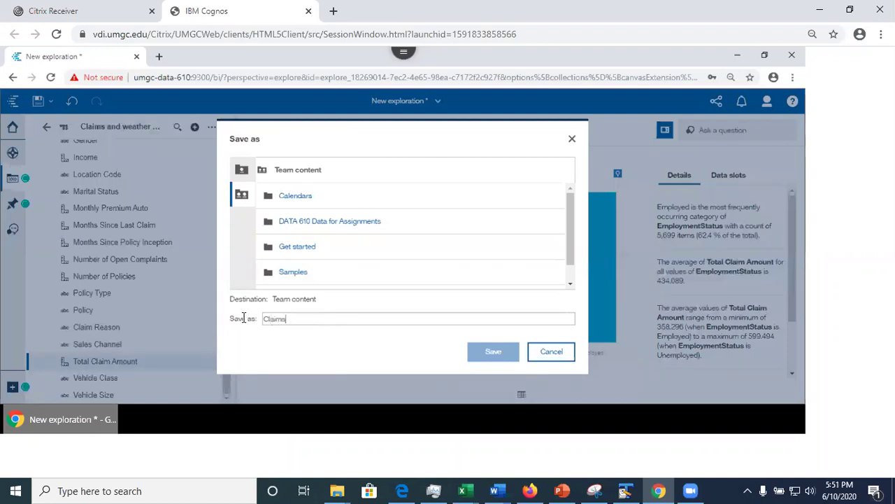
{"action": "type", "text": "AndWeatherExploration"}
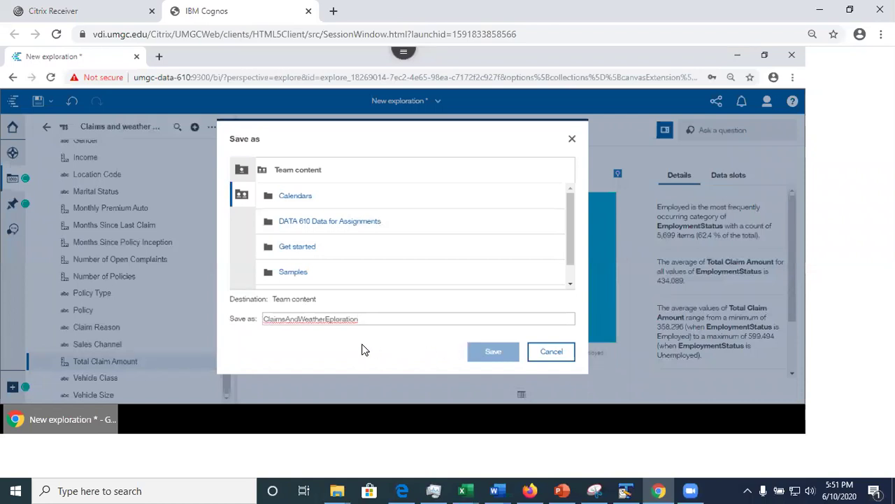
{"action": "left_click", "coordinate": [242, 170]}
{"action": "left_click", "coordinate": [492, 362]}
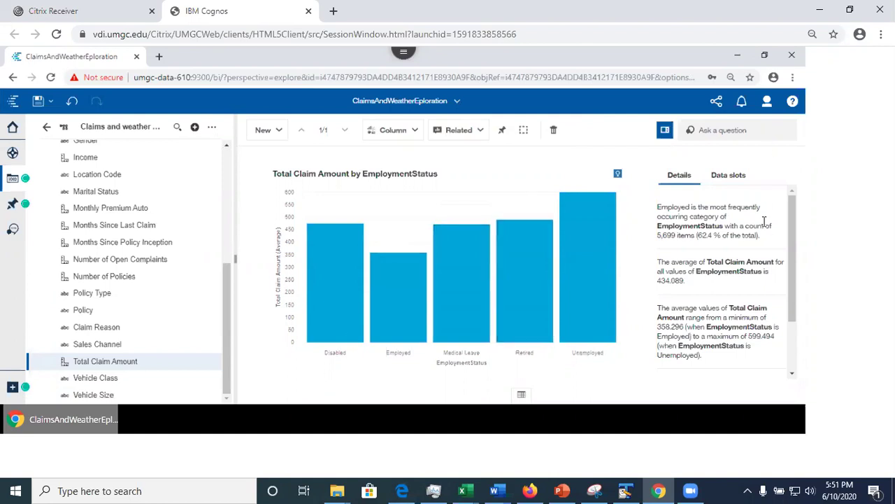
Show the chart's data slots and apply the Personal Coverage for small vehicle filter as a local filter
{"action": "left_click", "coordinate": [735, 179]}
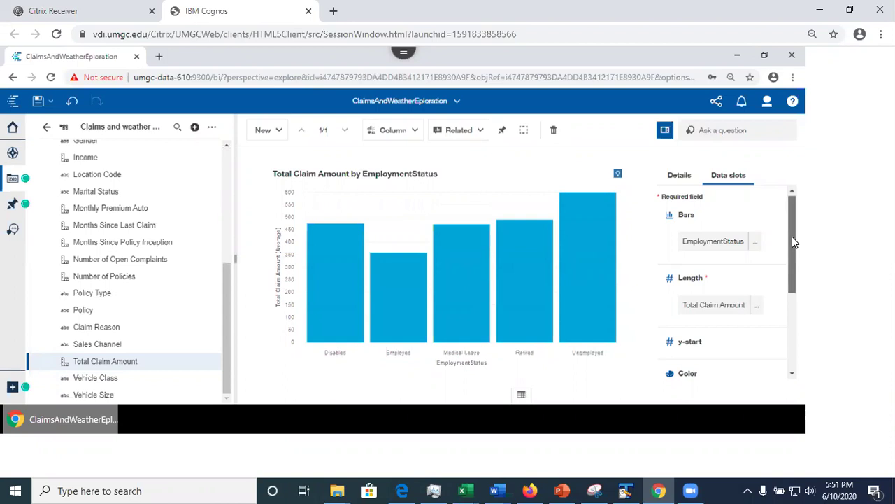
{"action": "left_click_drag", "start_coordinate": [793, 237], "coordinate": [795, 239]}
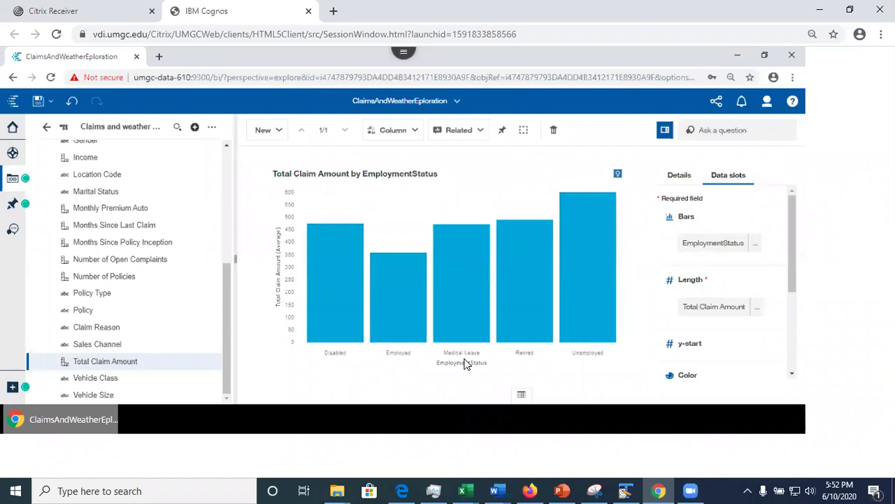
{"action": "left_click_drag", "start_coordinate": [794, 222], "coordinate": [803, 309]}
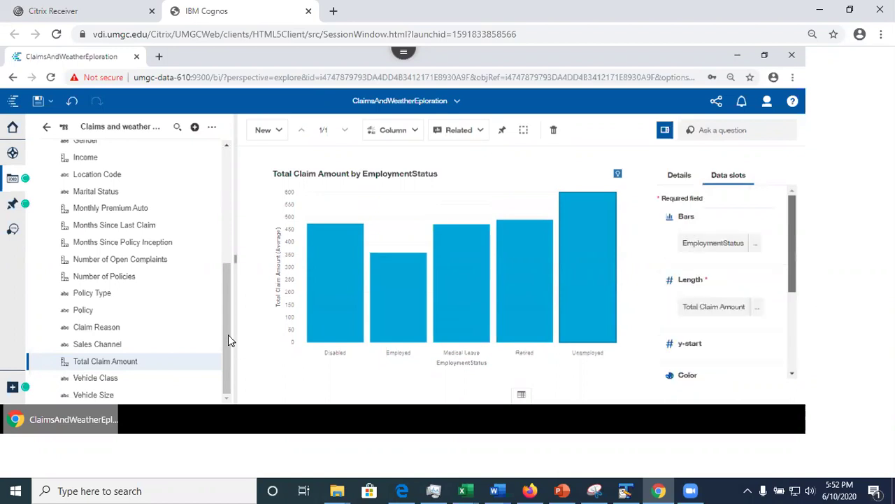
{"action": "left_click_drag", "start_coordinate": [228, 327], "coordinate": [220, 154]}
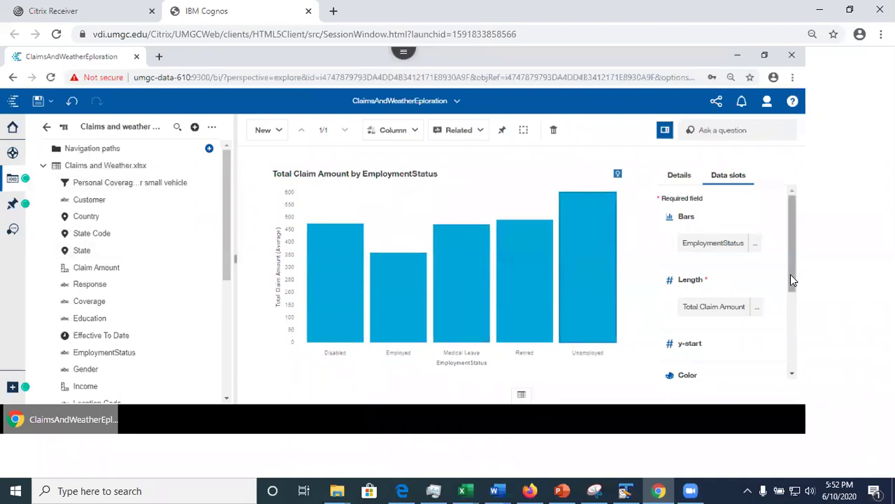
{"action": "left_click_drag", "start_coordinate": [791, 279], "coordinate": [792, 387]}
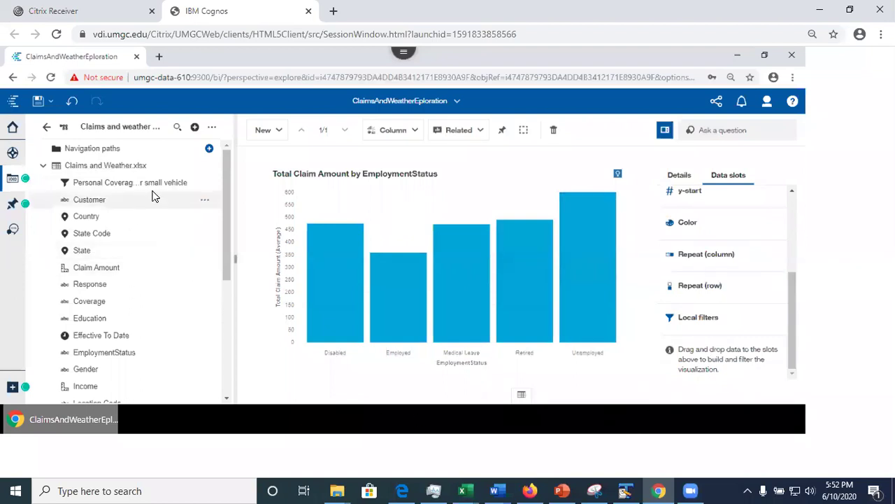
{"action": "left_click_drag", "start_coordinate": [148, 191], "coordinate": [703, 318]}
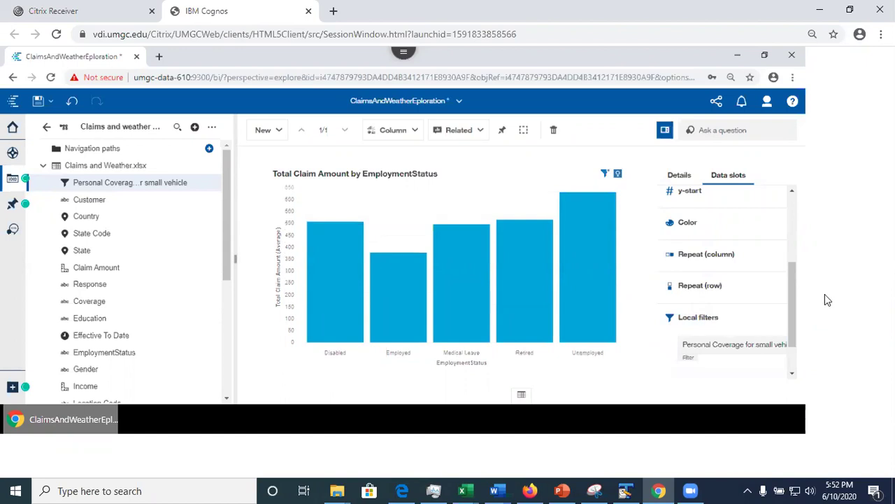
{"action": "scroll", "coordinate": [790, 314], "scroll_direction": "down", "scroll_amount": 2}
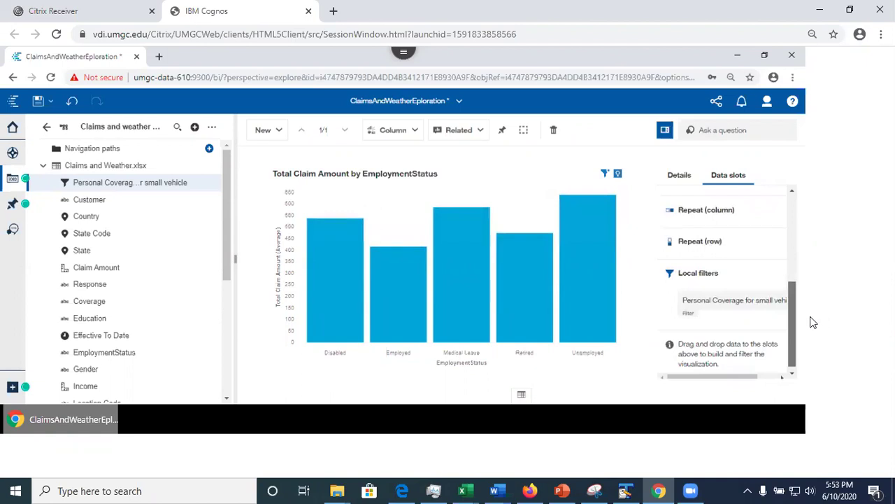
{"action": "scroll", "coordinate": [791, 316], "scroll_direction": "up", "scroll_amount": 1}
{"action": "left_click_drag", "start_coordinate": [790, 320], "coordinate": [789, 322]}
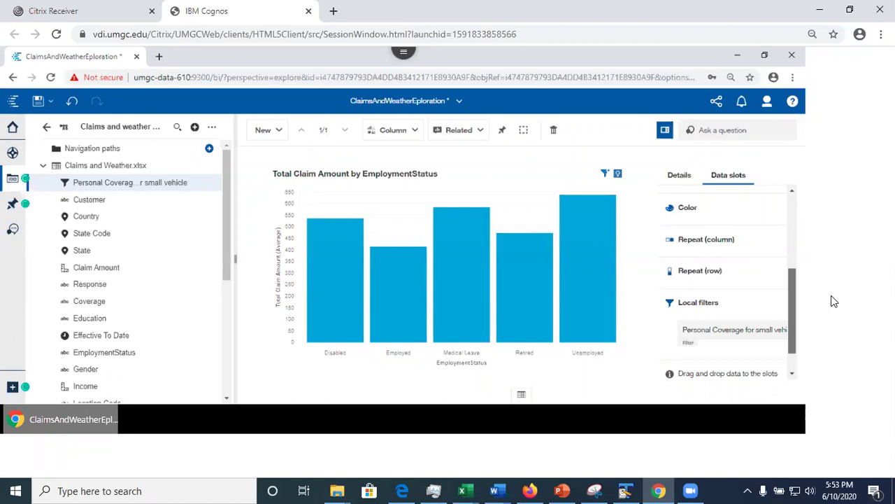
{"action": "scroll", "coordinate": [743, 335], "scroll_direction": "down", "scroll_amount": 2}
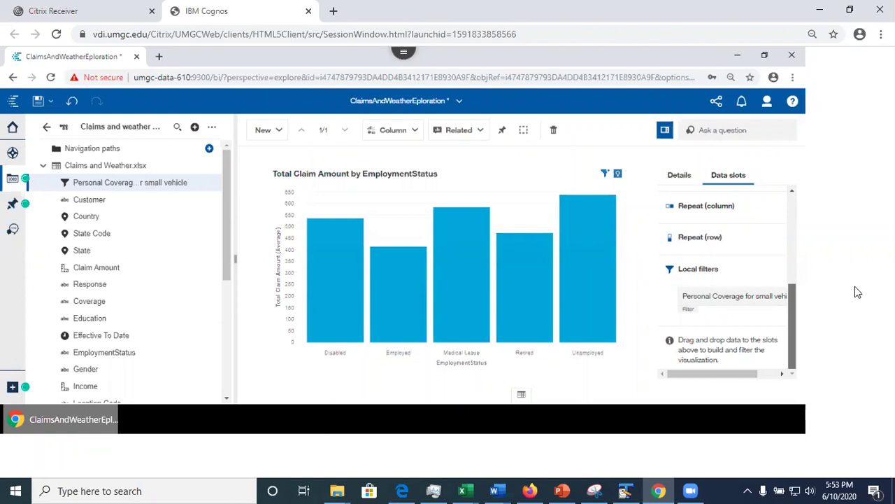
{"action": "scroll", "coordinate": [720, 319], "scroll_direction": "up", "scroll_amount": 2}
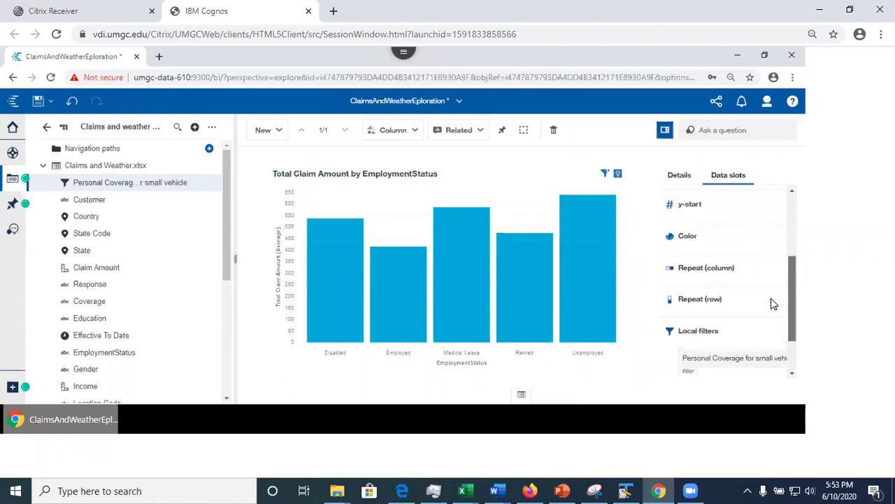
{"action": "scroll", "coordinate": [803, 355], "scroll_direction": "down", "scroll_amount": 2}
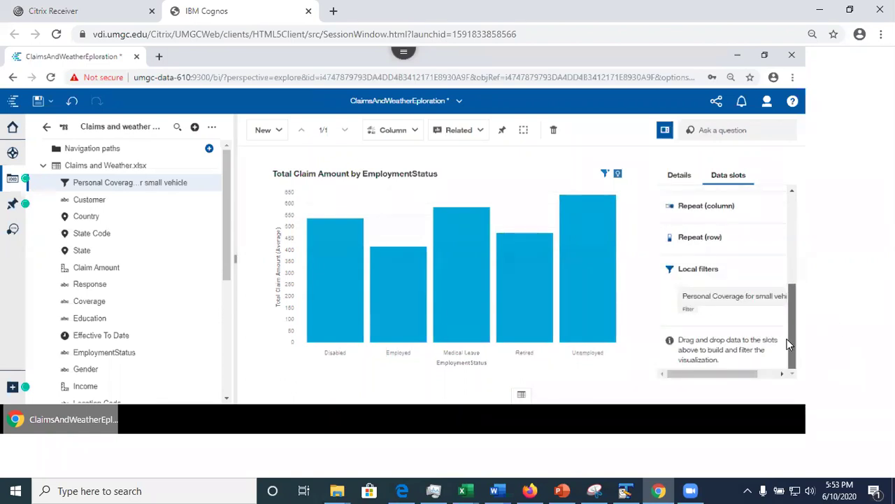
{"action": "scroll", "coordinate": [707, 353], "scroll_direction": "up", "scroll_amount": 2}
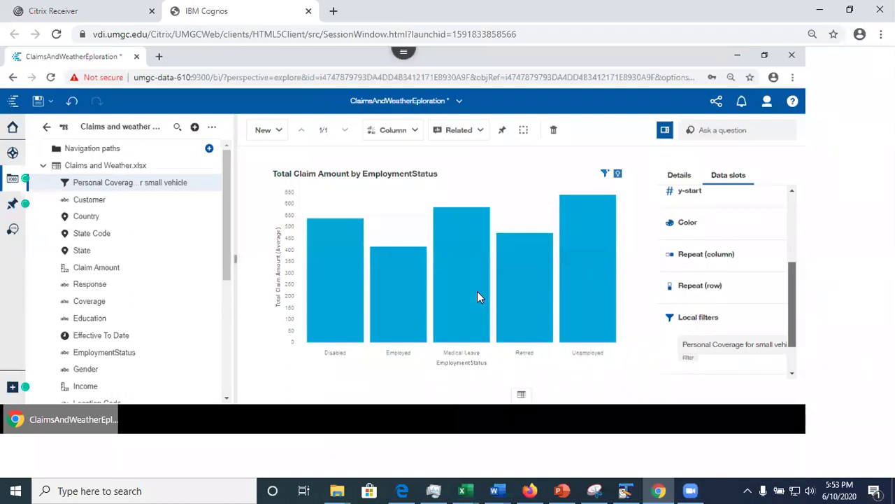
Save the exploration and show the details for the filtered Total Claim Amount by EmploymentStatus chart
{"action": "left_click", "coordinate": [37, 107]}
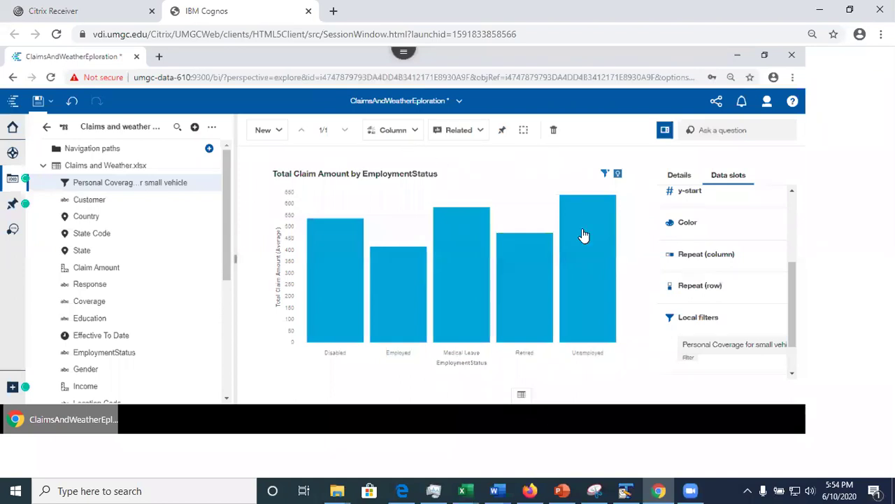
{"action": "left_click", "coordinate": [679, 175]}
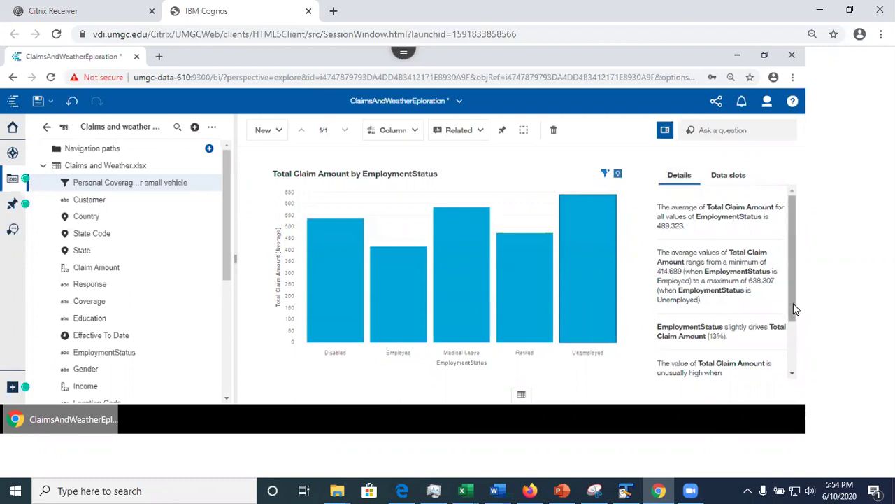
Read the rest of the EmploymentStatus chart's details and preview both the Claims and weather data module rows and the visualization data
{"action": "left_click_drag", "start_coordinate": [793, 303], "coordinate": [801, 378]}
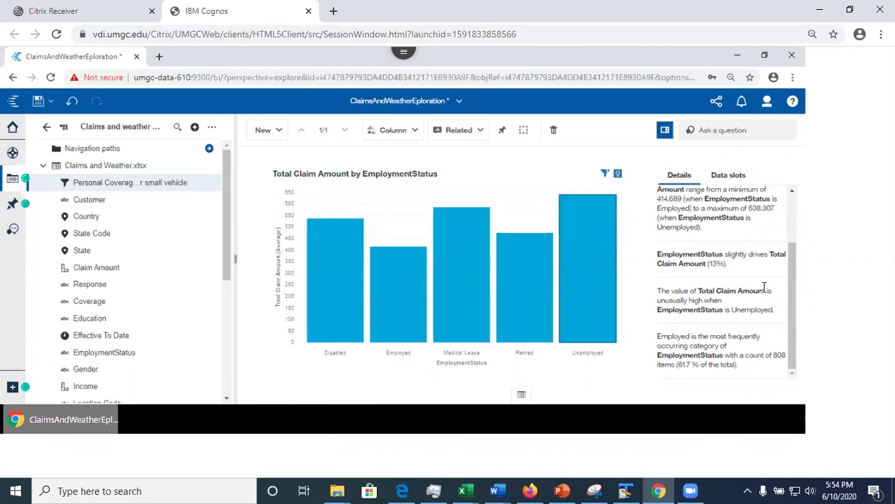
{"action": "left_click", "coordinate": [521, 397]}
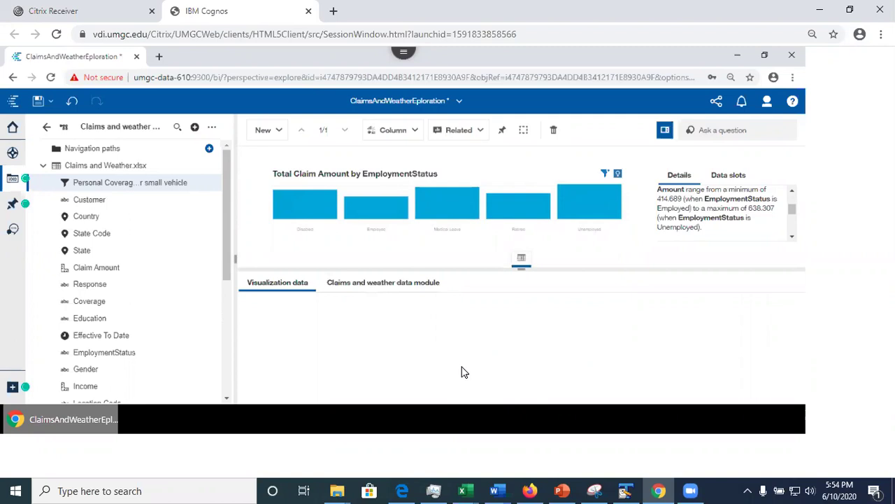
{"action": "left_click", "coordinate": [369, 289]}
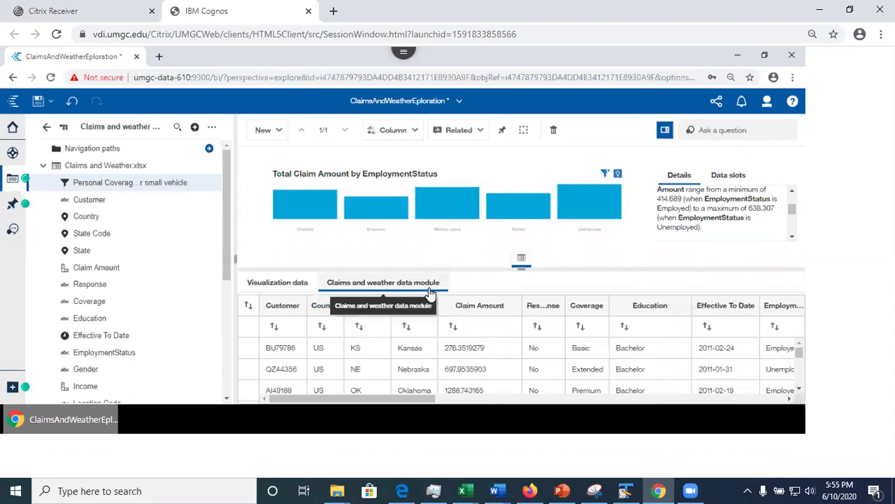
{"action": "left_click", "coordinate": [276, 286]}
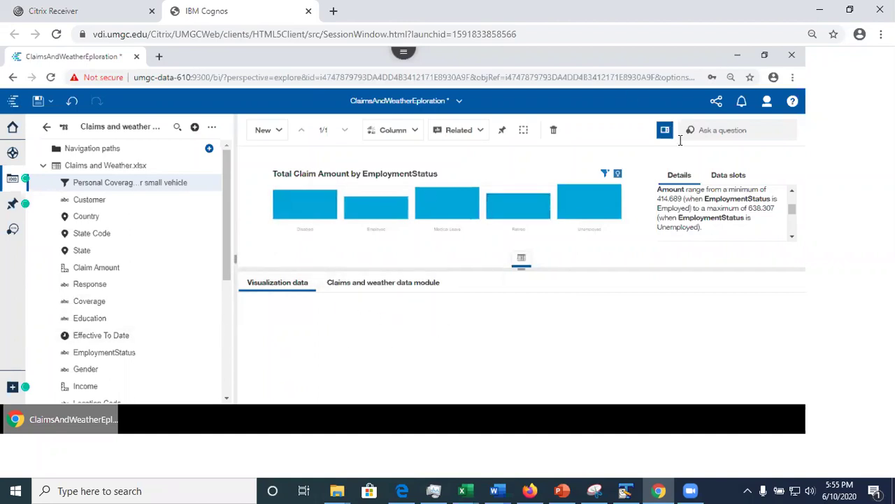
{"action": "left_click", "coordinate": [766, 56]}
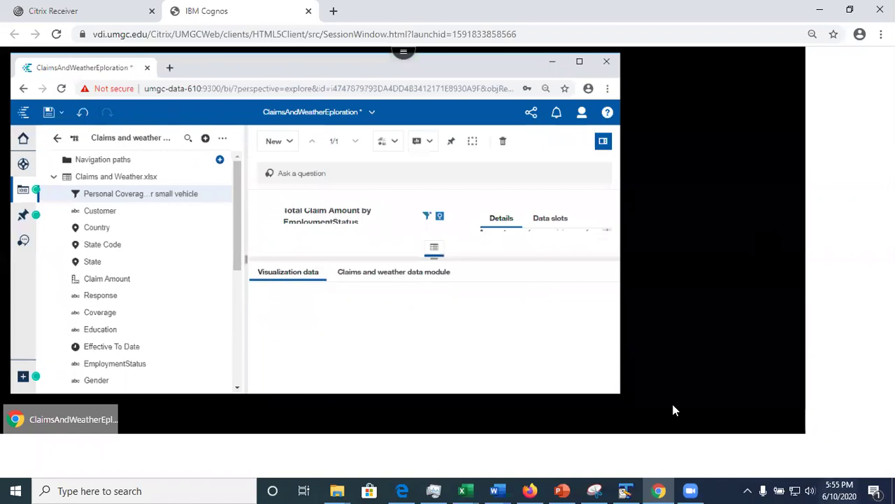
{"action": "left_click", "coordinate": [579, 61]}
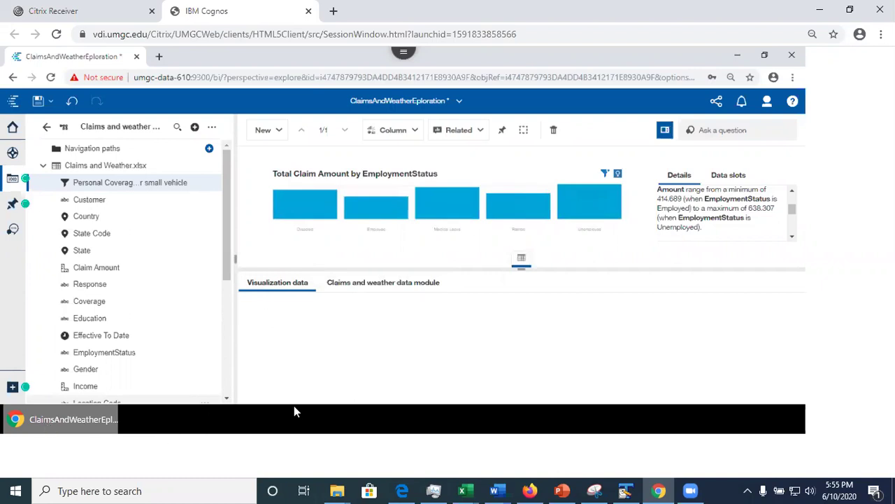
{"action": "left_click", "coordinate": [765, 55]}
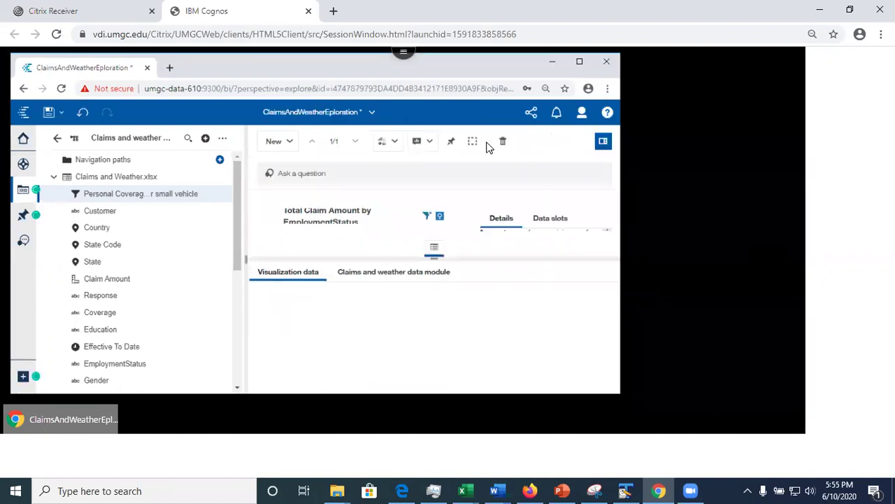
{"action": "left_click", "coordinate": [580, 62]}
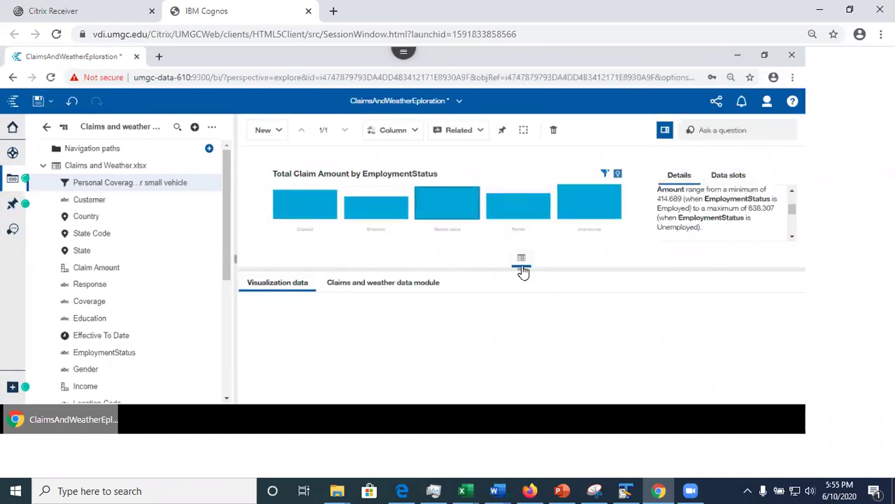
Enlarge the EmploymentStatus chart by shrinking the data preview and hiding the data source fields and chart details
{"action": "left_click_drag", "start_coordinate": [544, 269], "coordinate": [550, 352]}
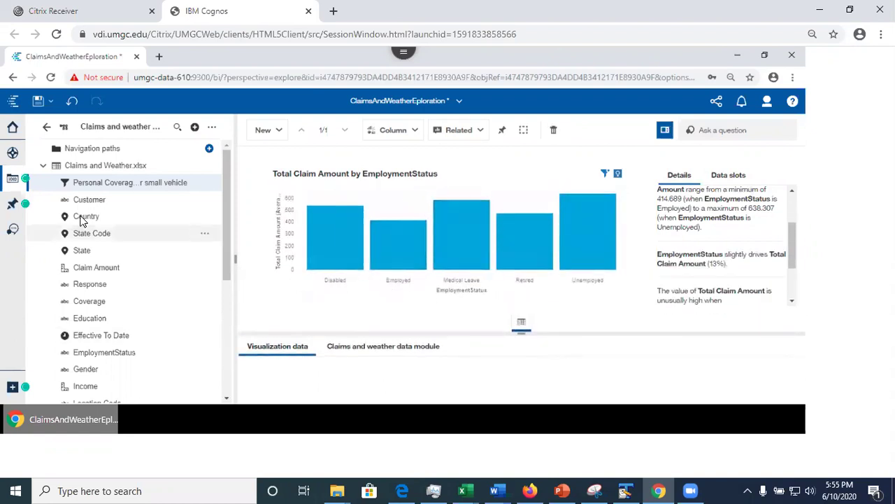
{"action": "left_click", "coordinate": [7, 183]}
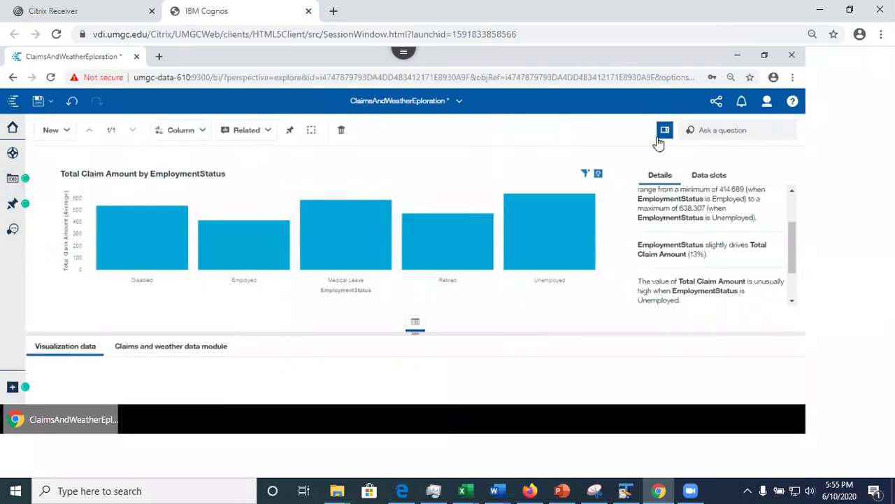
{"action": "left_click", "coordinate": [665, 133]}
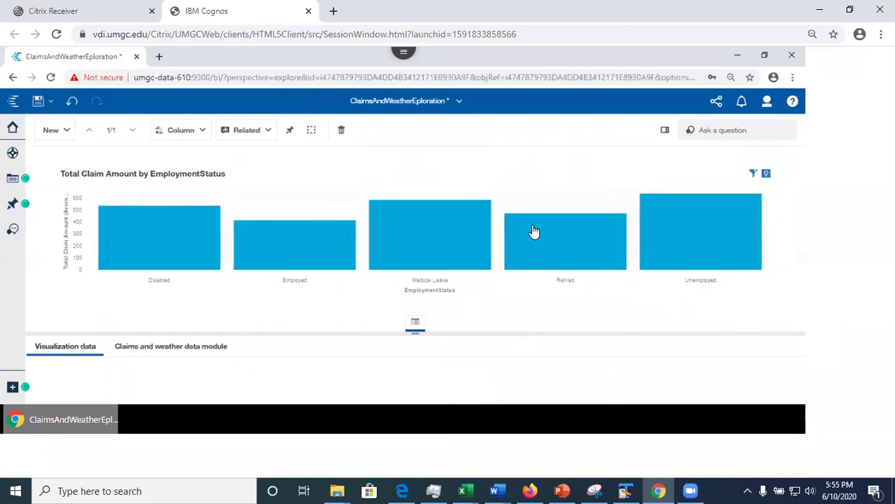
Add the related Total Claim Amount by Marital Status visualization as a card and display it from the cards list
{"action": "left_click", "coordinate": [13, 153]}
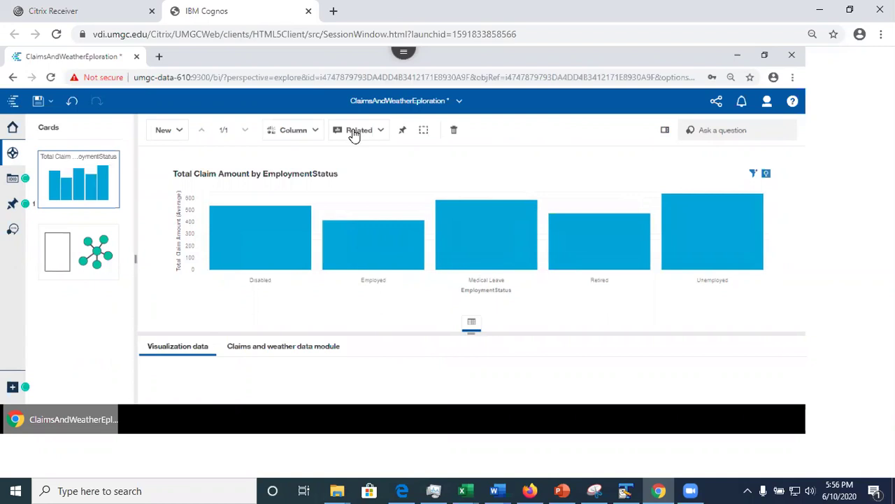
{"action": "left_click", "coordinate": [355, 134]}
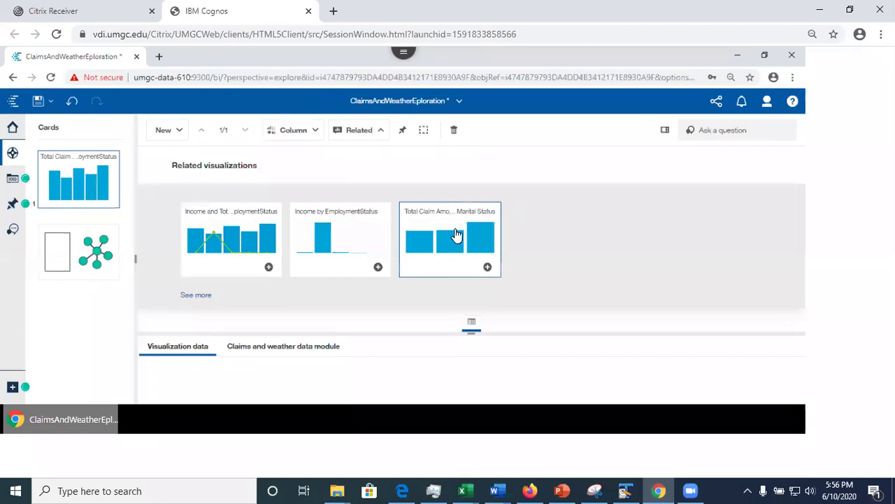
{"action": "left_click", "coordinate": [488, 268]}
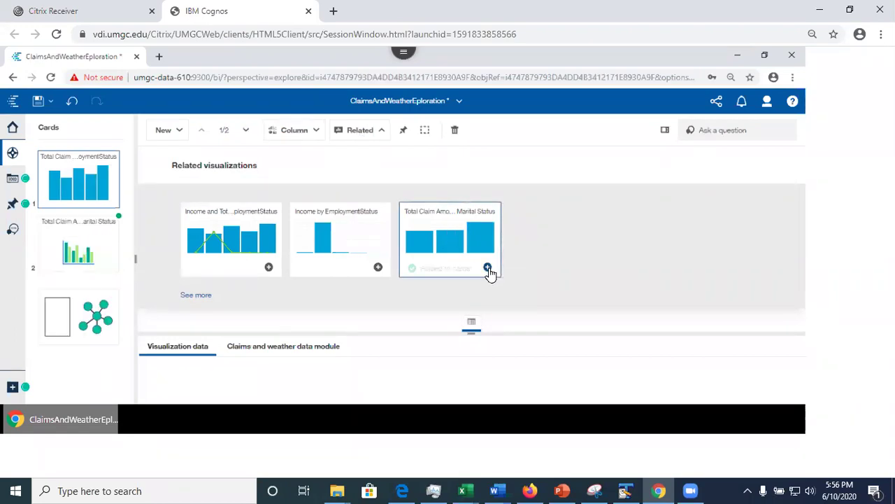
{"action": "left_click", "coordinate": [70, 241]}
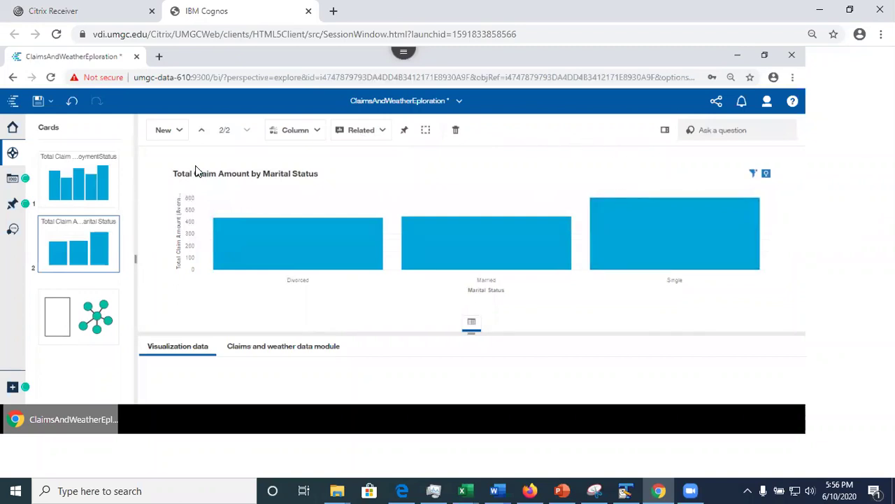
{"action": "left_click", "coordinate": [79, 176]}
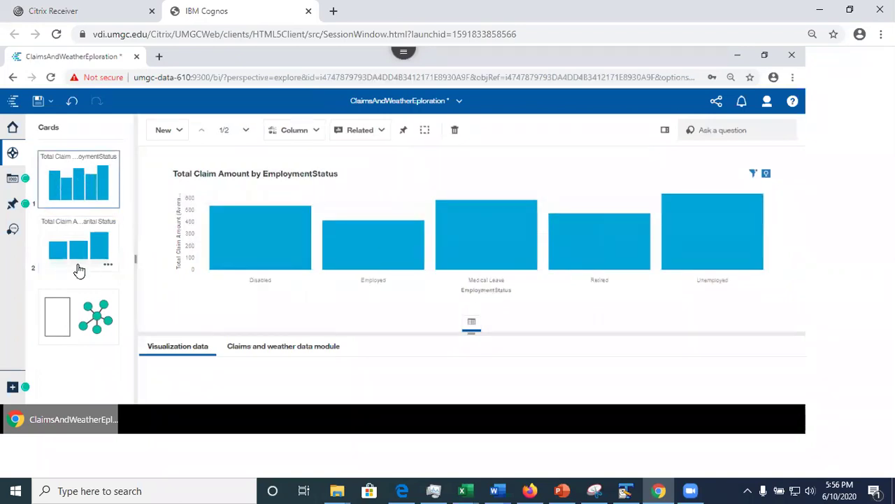
{"action": "left_click", "coordinate": [77, 264]}
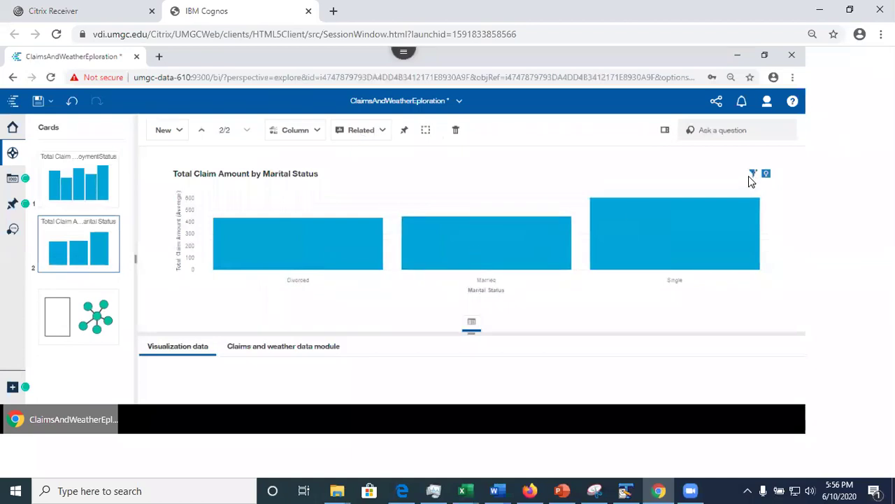
Remove the Personal Coverage for small vehicle local filter from the Total Claim Amount by Marital Status chart
{"action": "left_click", "coordinate": [665, 131]}
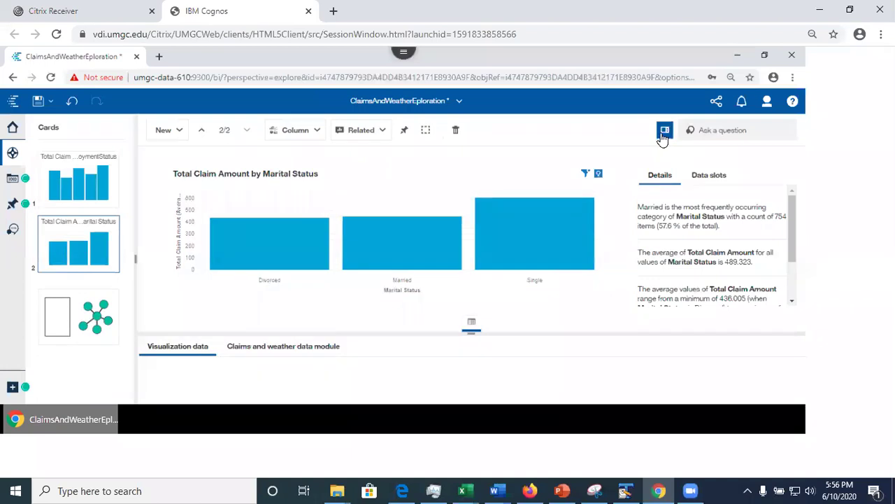
{"action": "left_click", "coordinate": [705, 181]}
{"action": "left_click_drag", "start_coordinate": [792, 218], "coordinate": [805, 352]}
{"action": "scroll", "coordinate": [777, 234], "scroll_direction": "up", "scroll_amount": 3}
{"action": "left_click_drag", "start_coordinate": [804, 269], "coordinate": [814, 338]}
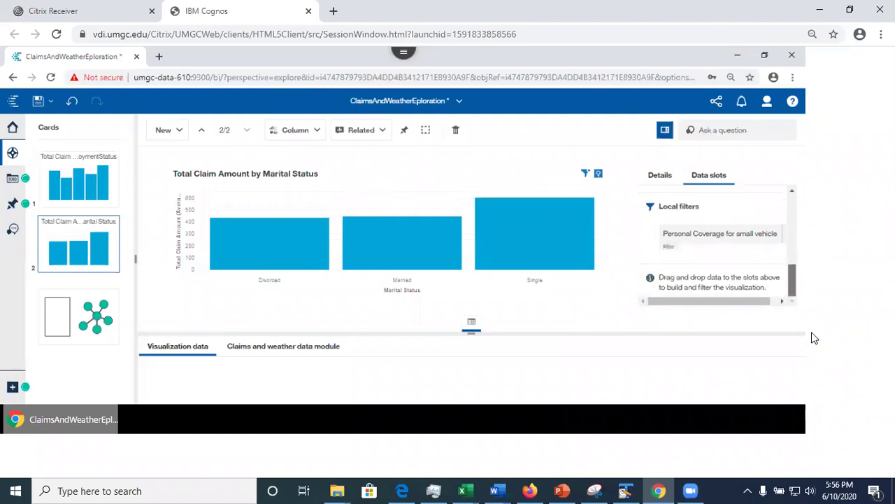
{"action": "left_click", "coordinate": [793, 236]}
{"action": "left_click_drag", "start_coordinate": [793, 236], "coordinate": [802, 305]}
{"action": "left_click", "coordinate": [784, 244]}
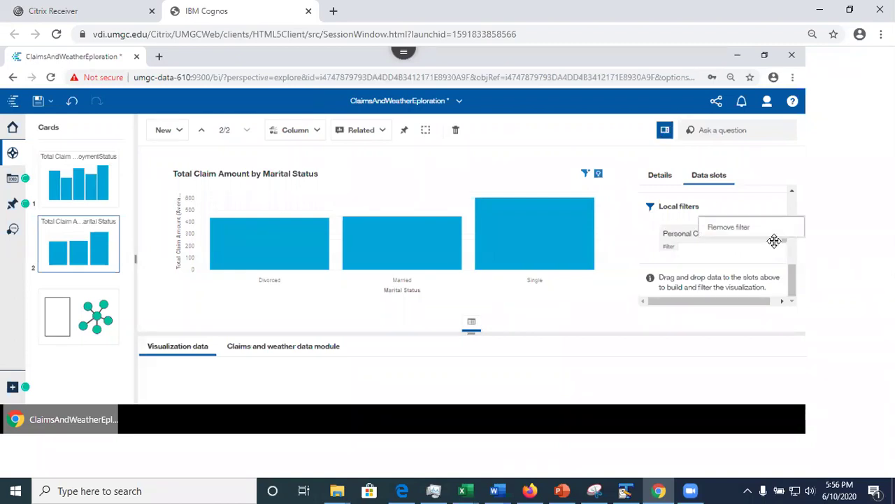
{"action": "left_click", "coordinate": [733, 232]}
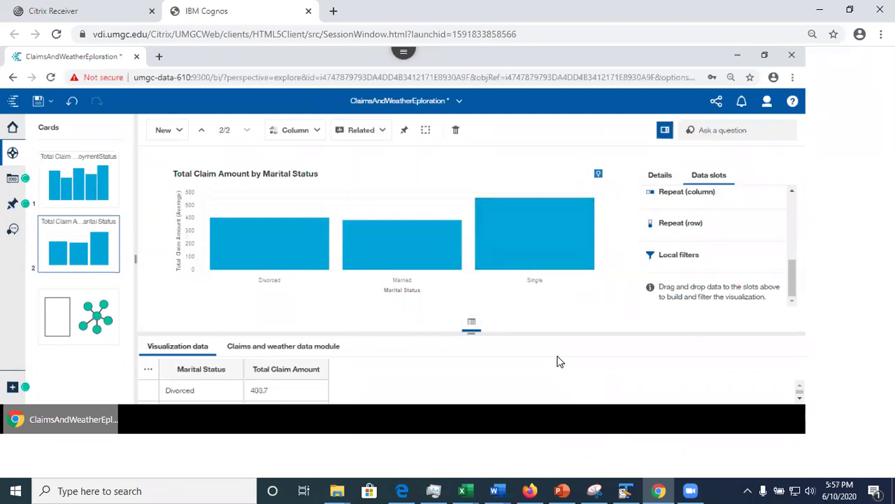
Review the Marital Status chart's insights options, its visualization data and the data module rows, and hide the chart's data slots
{"action": "left_click", "coordinate": [598, 175]}
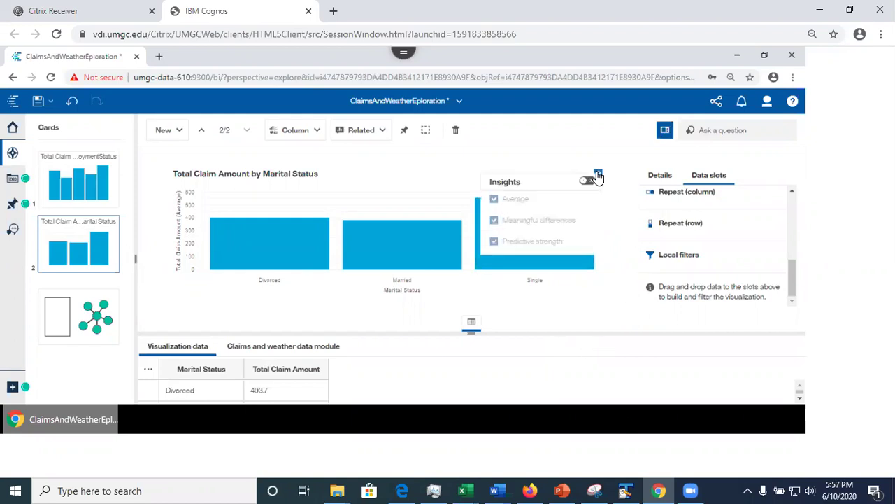
{"action": "left_click", "coordinate": [412, 189]}
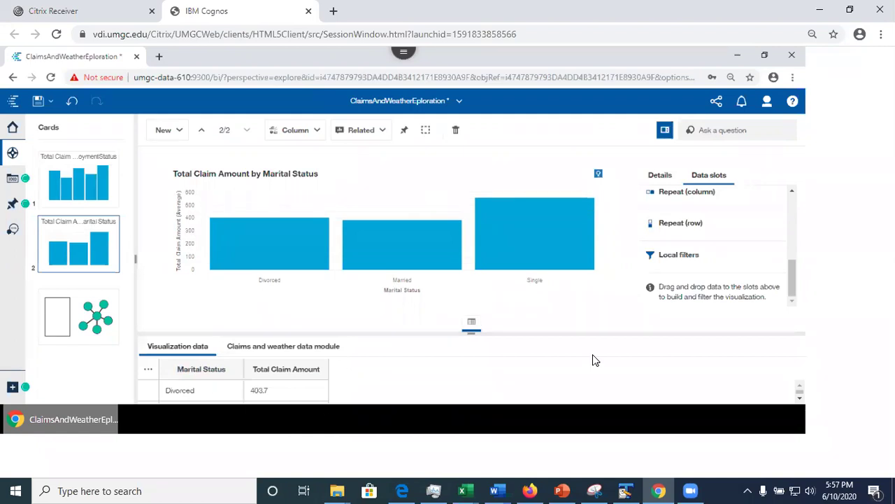
{"action": "left_click_drag", "start_coordinate": [468, 333], "coordinate": [469, 238]}
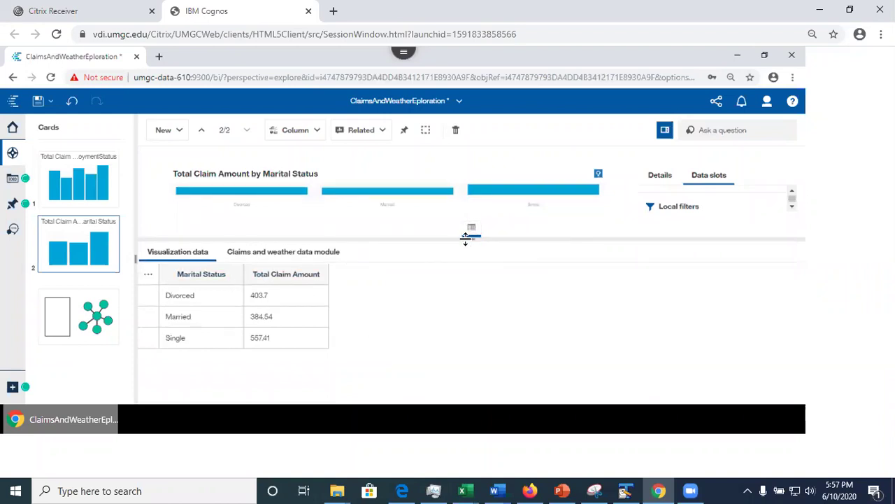
{"action": "left_click_drag", "start_coordinate": [465, 239], "coordinate": [461, 329]}
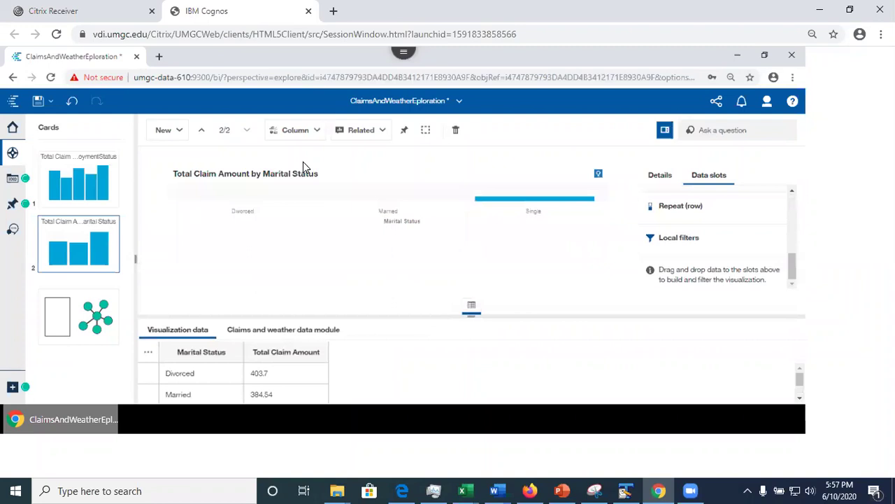
{"action": "left_click", "coordinate": [270, 331]}
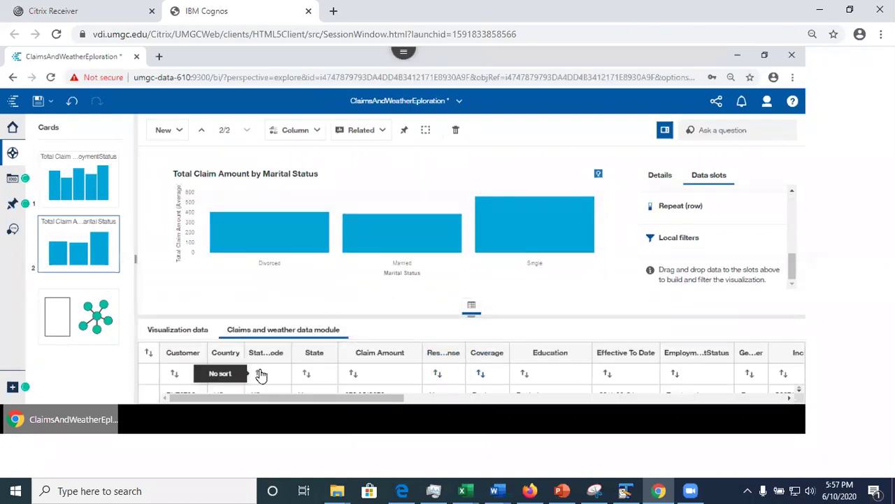
{"action": "left_click", "coordinate": [177, 334]}
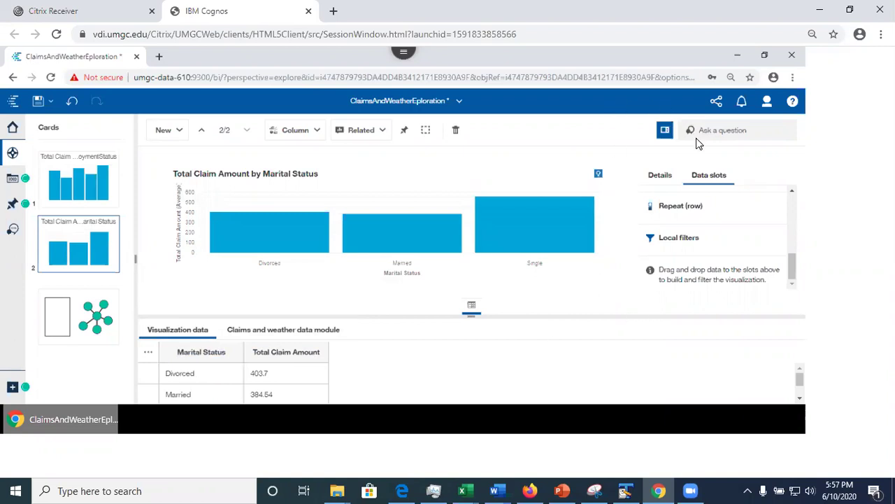
{"action": "left_click", "coordinate": [667, 131]}
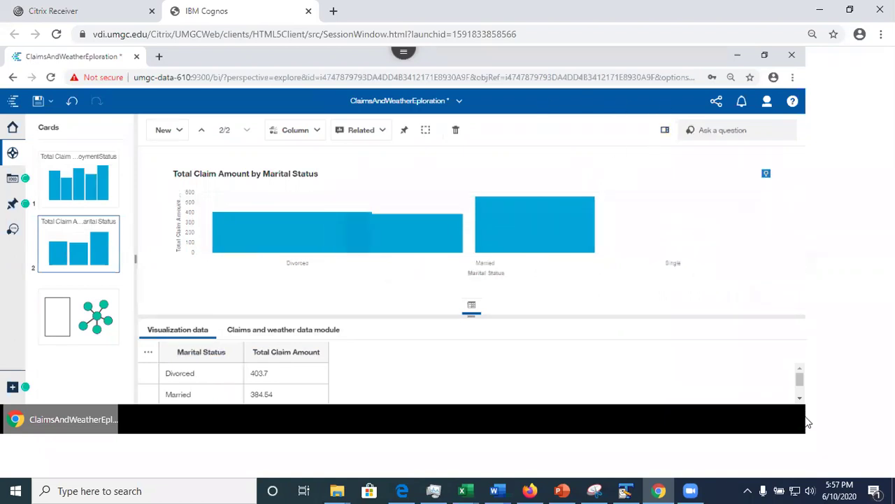
Consult the Exploration Interface slide in PowerPoint and add a new blank Single card to the exploration in Cognos
{"action": "left_click", "coordinate": [562, 491]}
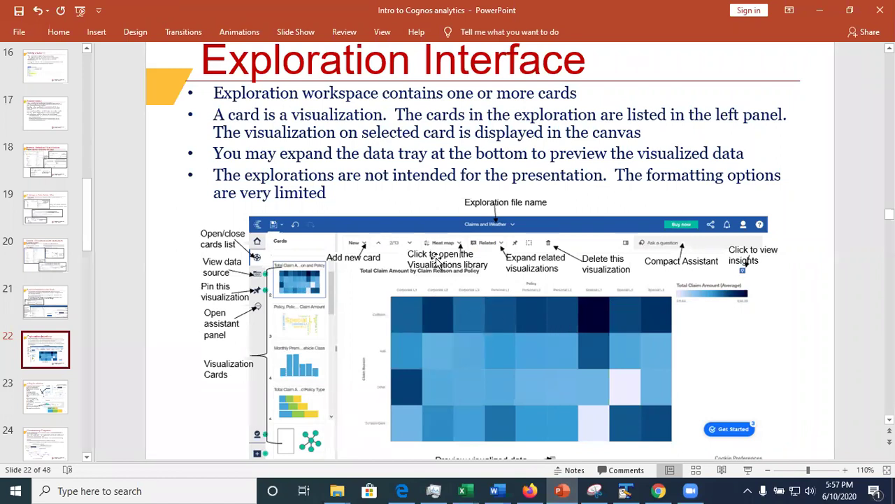
{"action": "left_click", "coordinate": [820, 20]}
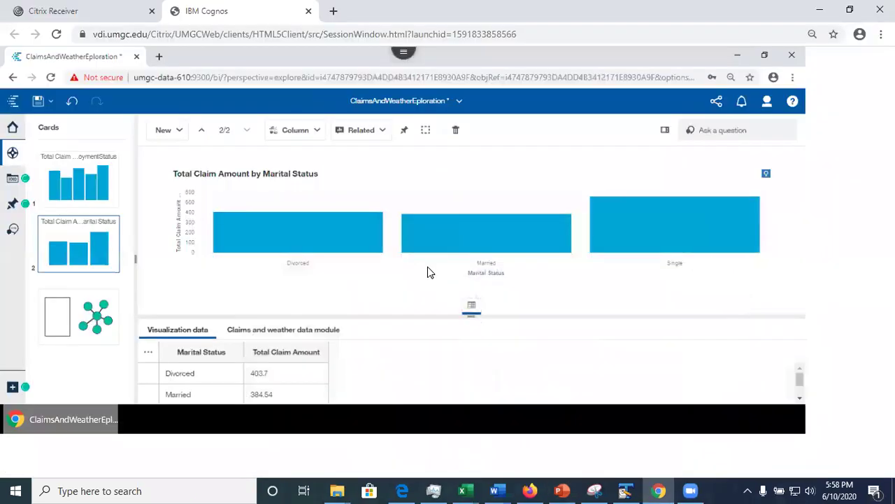
{"action": "left_click", "coordinate": [169, 133]}
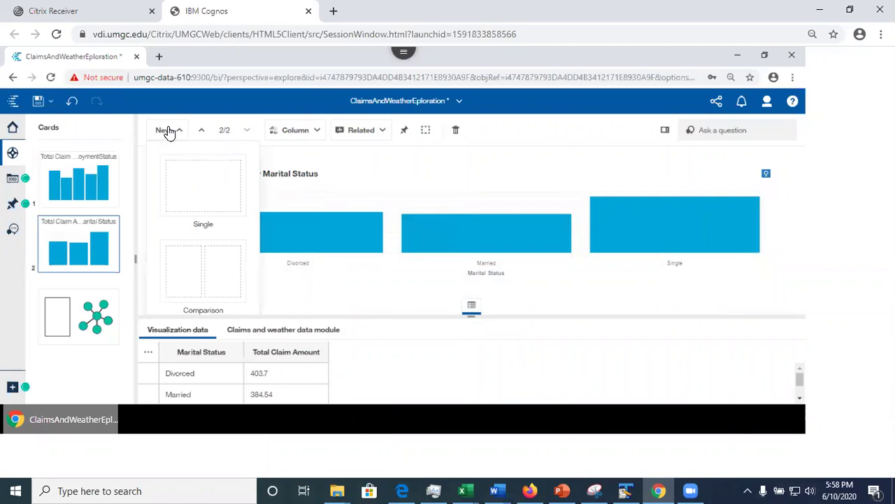
{"action": "left_click", "coordinate": [200, 192]}
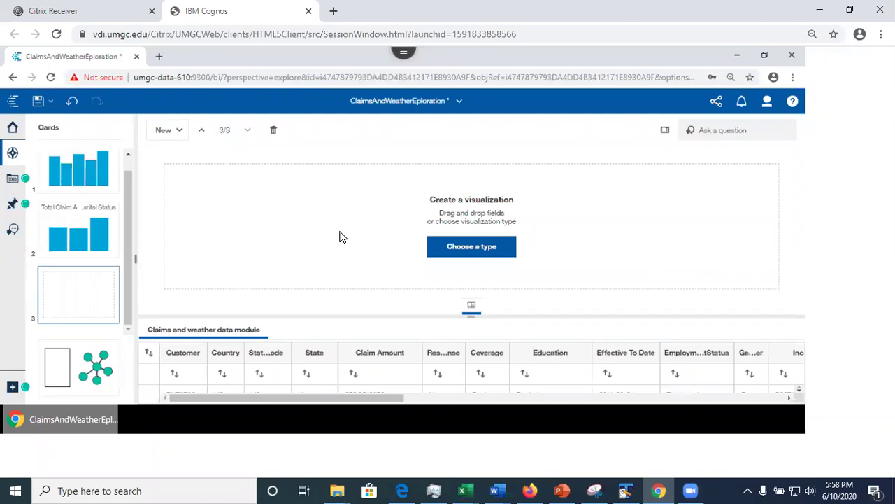
Choose the Bar visualization type for the empty third card and display its data slots
{"action": "left_click", "coordinate": [482, 250]}
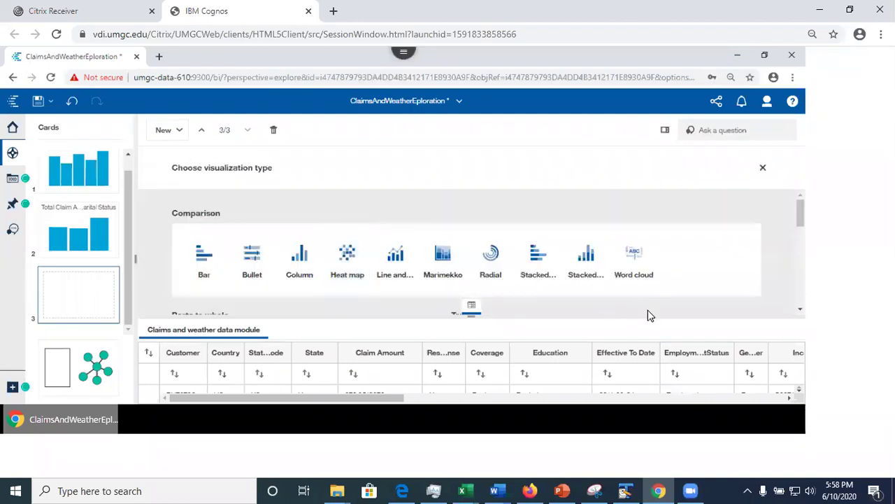
{"action": "mouse_move", "coordinate": [802, 216]}
{"action": "left_mouse_down"}
{"action": "mouse_move", "coordinate": [803, 245]}
{"action": "mouse_move", "coordinate": [801, 215]}
{"action": "left_mouse_up"}
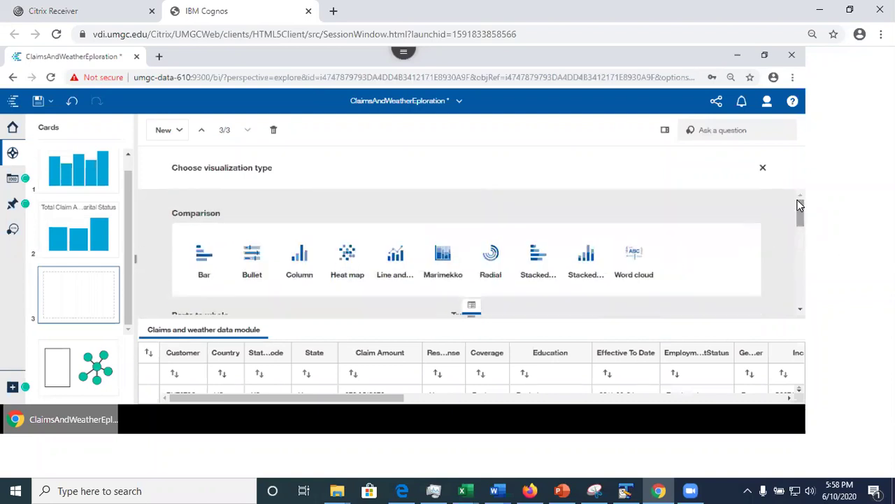
{"action": "left_click", "coordinate": [194, 256]}
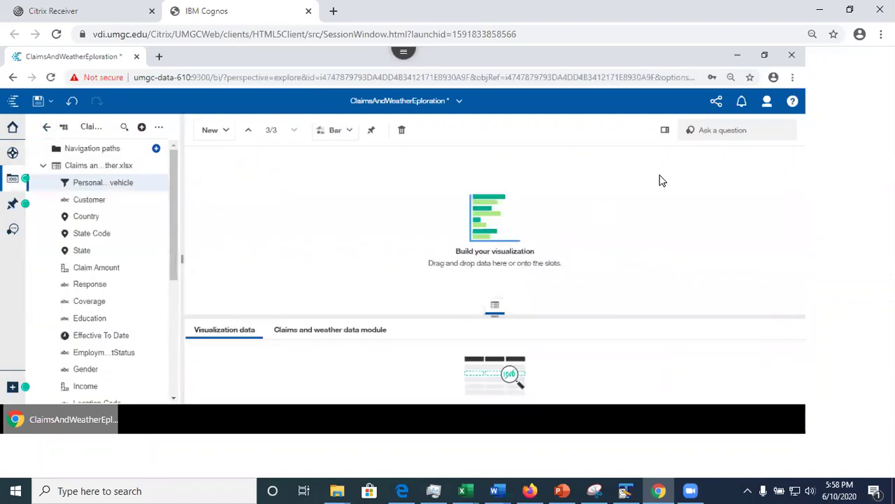
{"action": "left_click", "coordinate": [664, 130]}
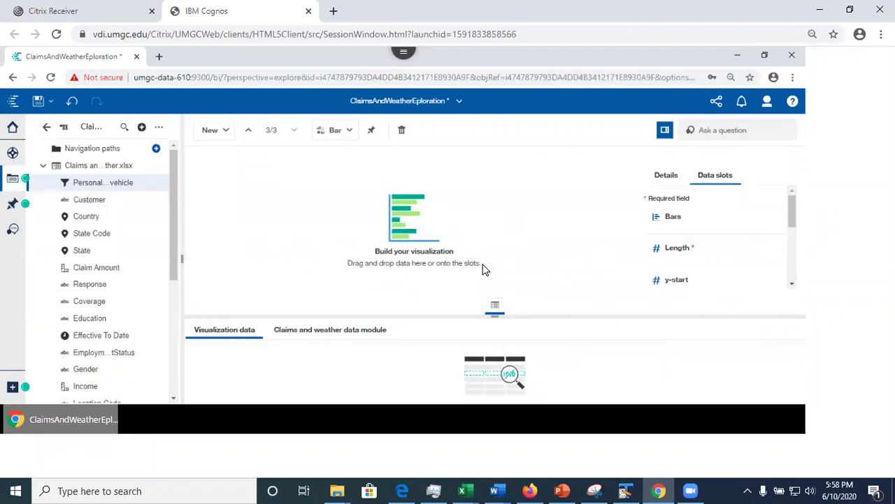
Assign Income to the bar chart's Length slot and State Code to its Bars slot
{"action": "left_click_drag", "start_coordinate": [175, 256], "coordinate": [180, 327]}
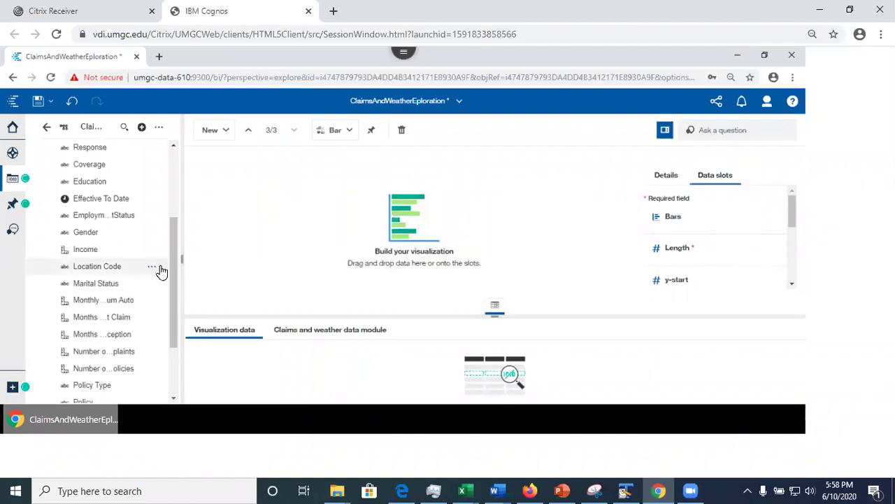
{"action": "left_click_drag", "start_coordinate": [73, 250], "coordinate": [713, 254]}
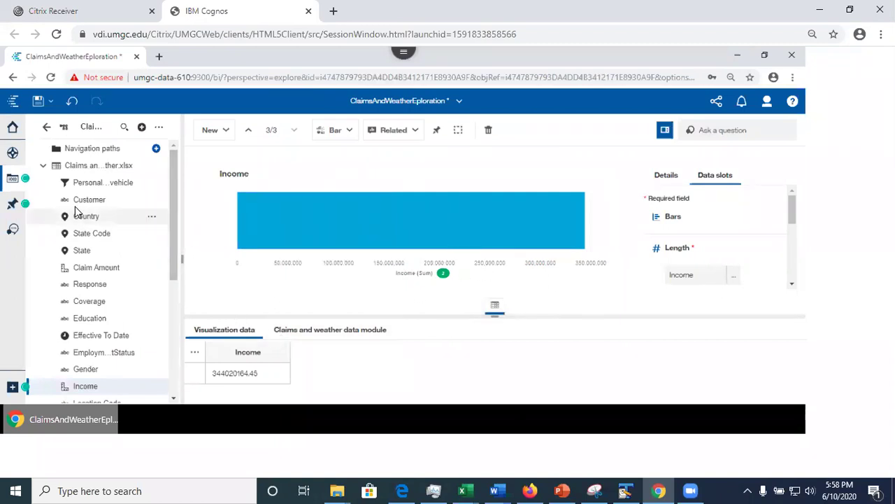
{"action": "left_click", "coordinate": [75, 233]}
{"action": "left_click_drag", "start_coordinate": [99, 238], "coordinate": [704, 212]}
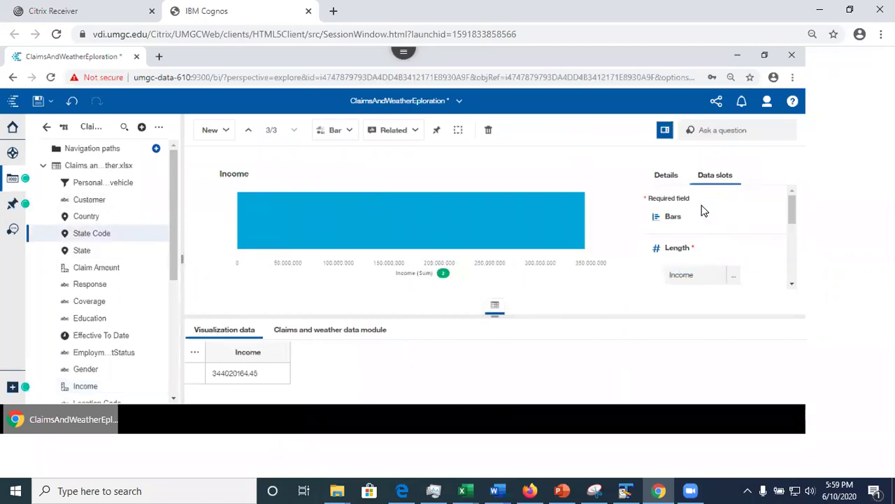
{"action": "left_click_drag", "start_coordinate": [91, 235], "coordinate": [697, 221]}
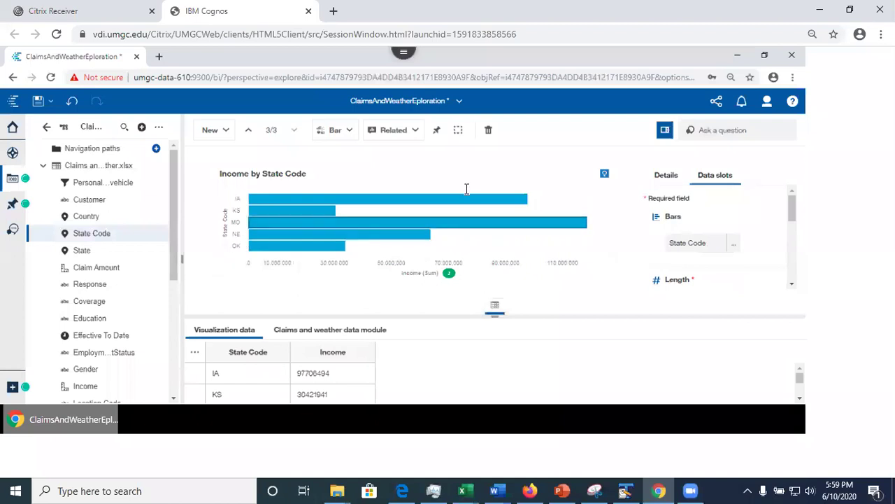
Open the driver analysis correlating Income with EmploymentStatus and Total Claim Amount, and enlarge the visualization area above the data table
{"action": "left_click_drag", "start_coordinate": [794, 212], "coordinate": [788, 133]}
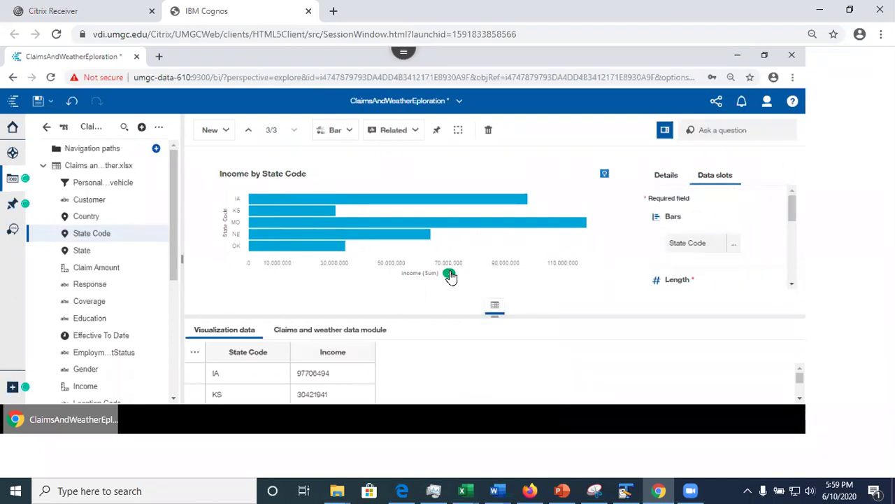
{"action": "mouse_move", "coordinate": [450, 274]}
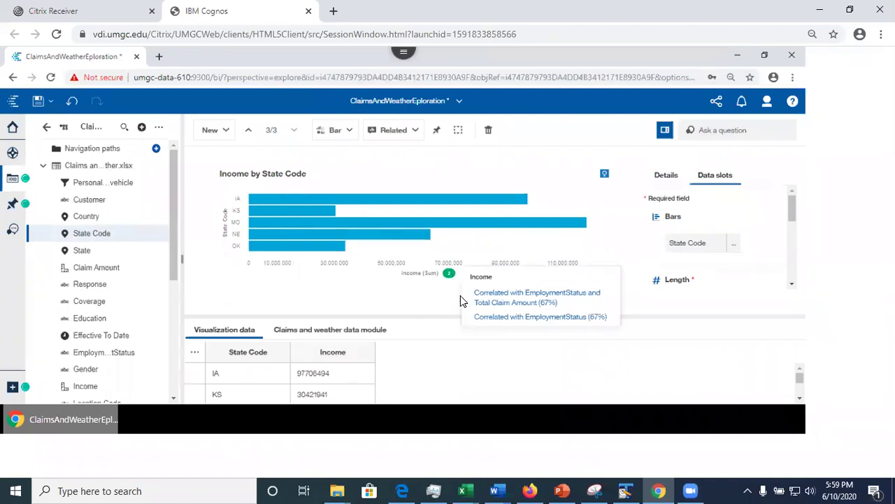
{"action": "left_click", "coordinate": [516, 301]}
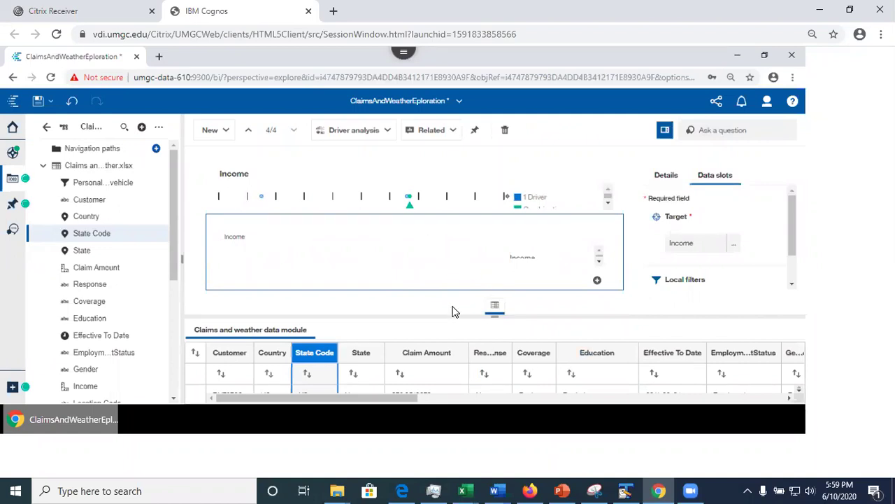
{"action": "left_click_drag", "start_coordinate": [450, 314], "coordinate": [459, 333]}
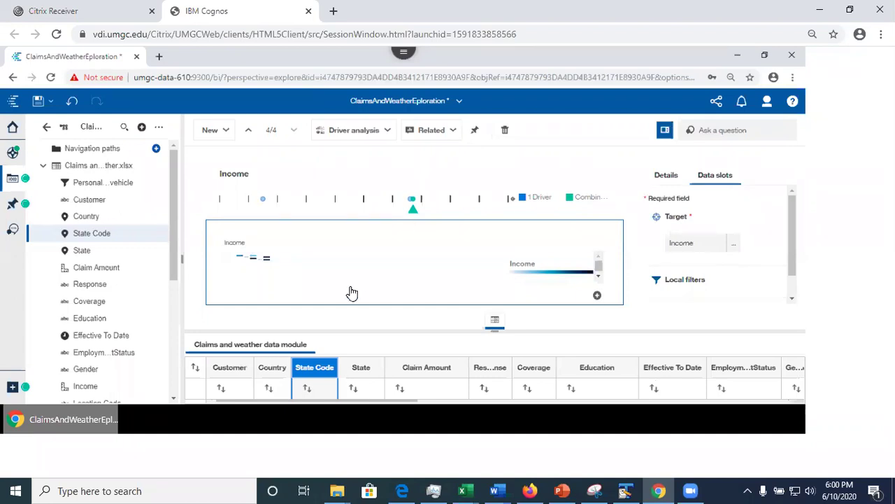
On the Income by State Code card, summarize Income in the Length slot by Average and save the exploration
{"action": "left_click", "coordinate": [13, 156]}
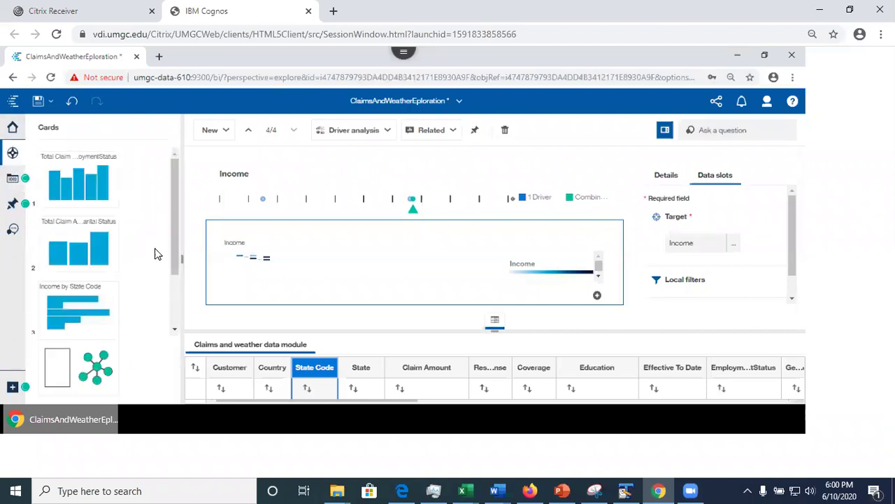
{"action": "left_click", "coordinate": [75, 308]}
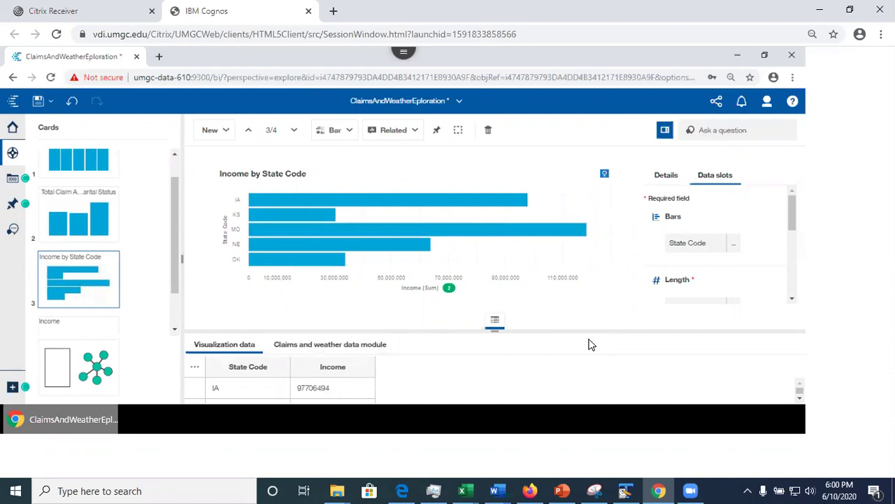
{"action": "left_click_drag", "start_coordinate": [797, 216], "coordinate": [804, 239]}
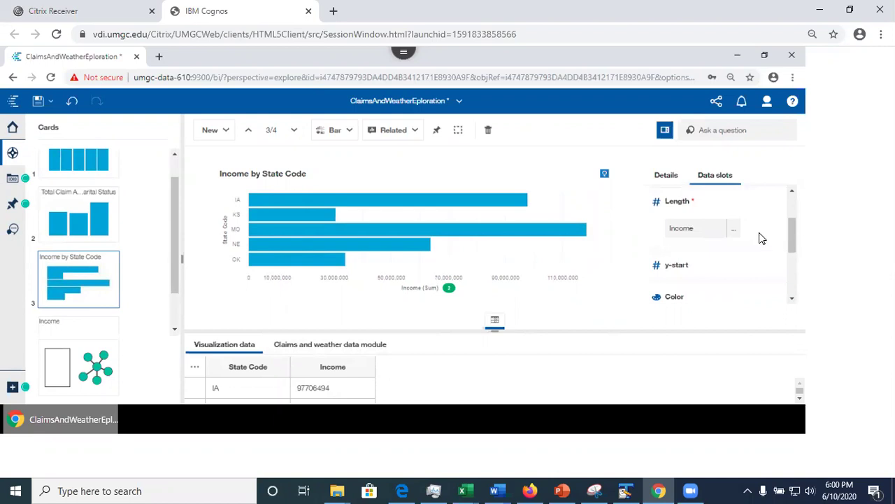
{"action": "left_click", "coordinate": [12, 178]}
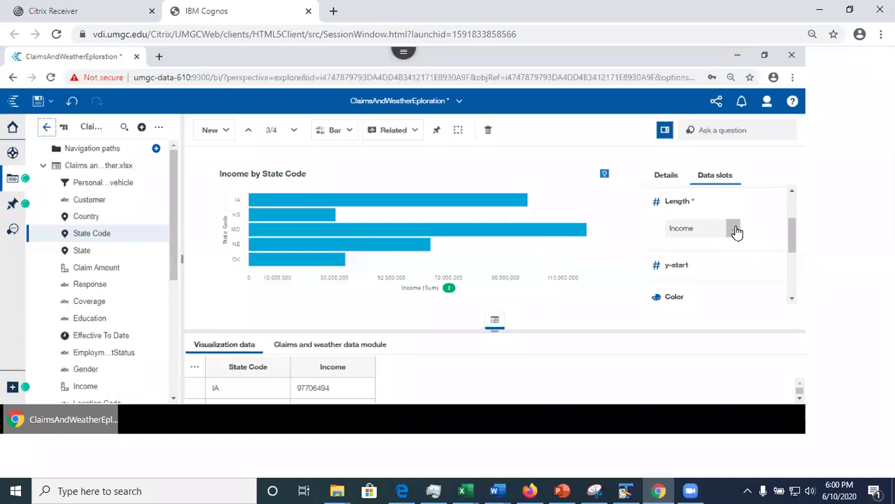
{"action": "left_click", "coordinate": [735, 229]}
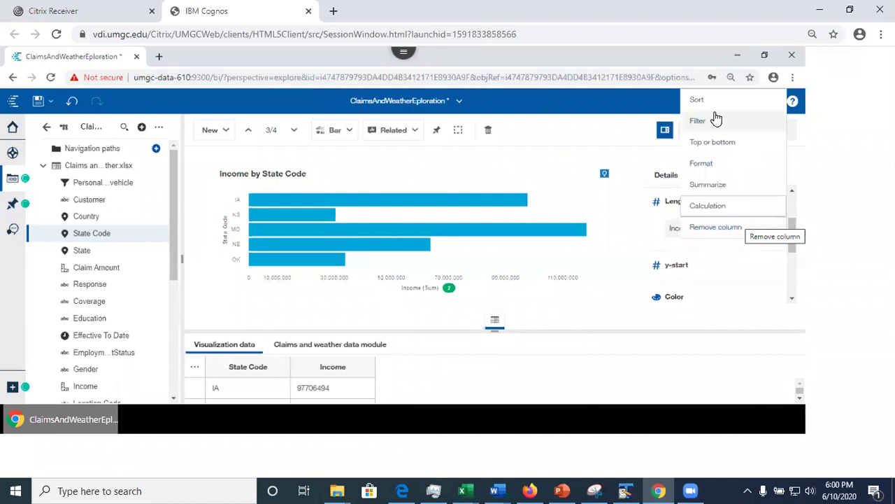
{"action": "left_click", "coordinate": [713, 186]}
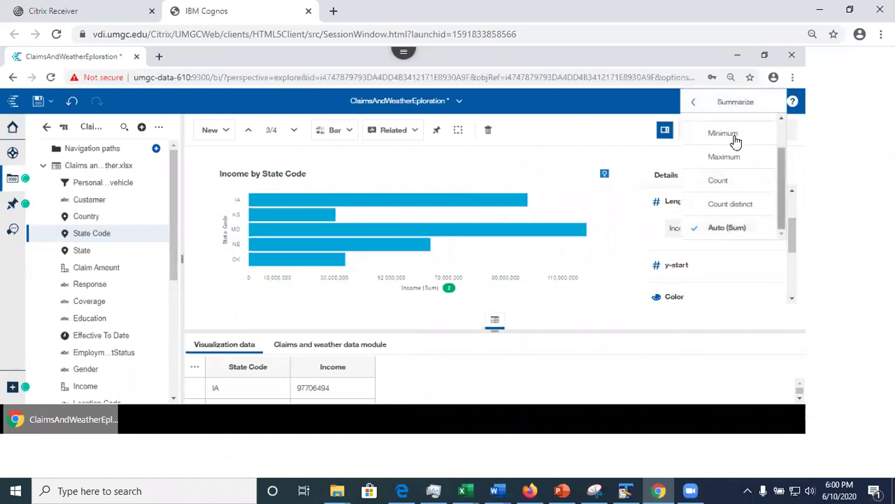
{"action": "scroll", "coordinate": [783, 150], "scroll_direction": "up", "scroll_amount": 1}
{"action": "scroll", "coordinate": [782, 137], "scroll_direction": "up", "scroll_amount": 1}
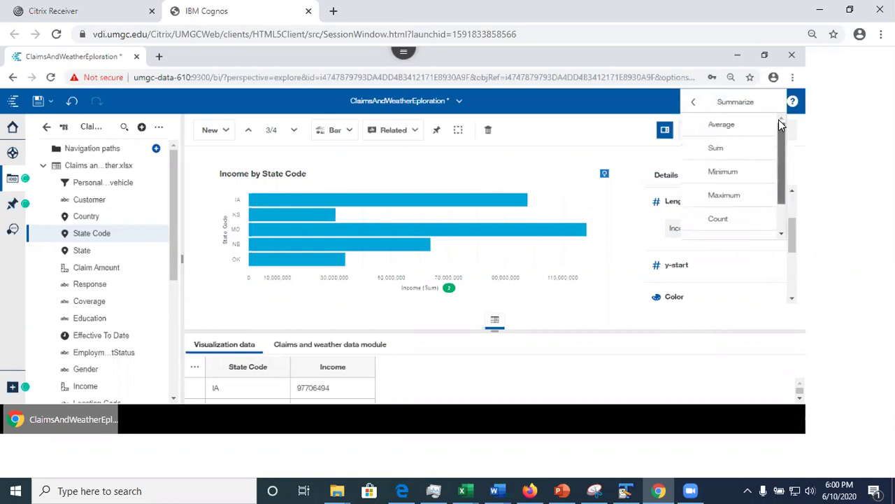
{"action": "left_click", "coordinate": [734, 130]}
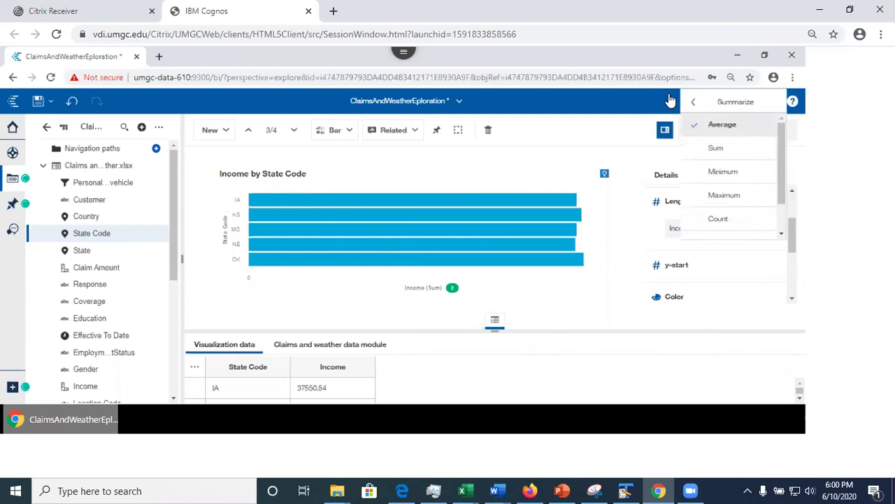
{"action": "left_click", "coordinate": [647, 375]}
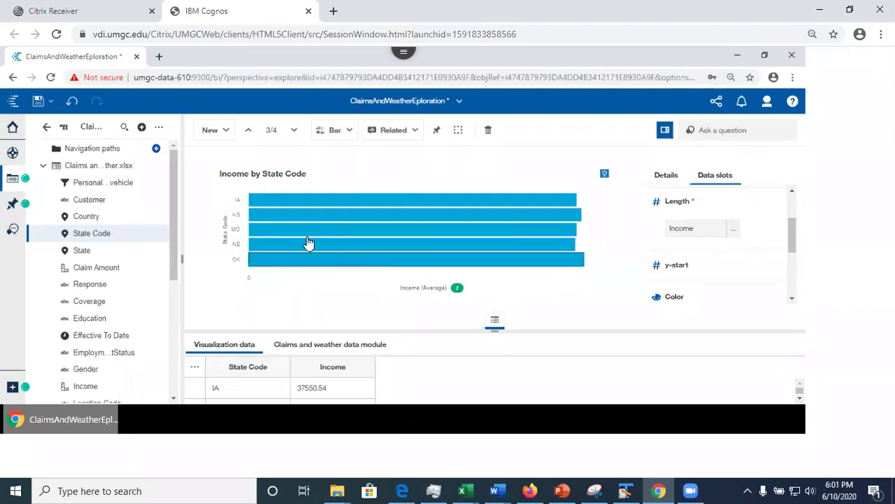
{"action": "left_click", "coordinate": [39, 104]}
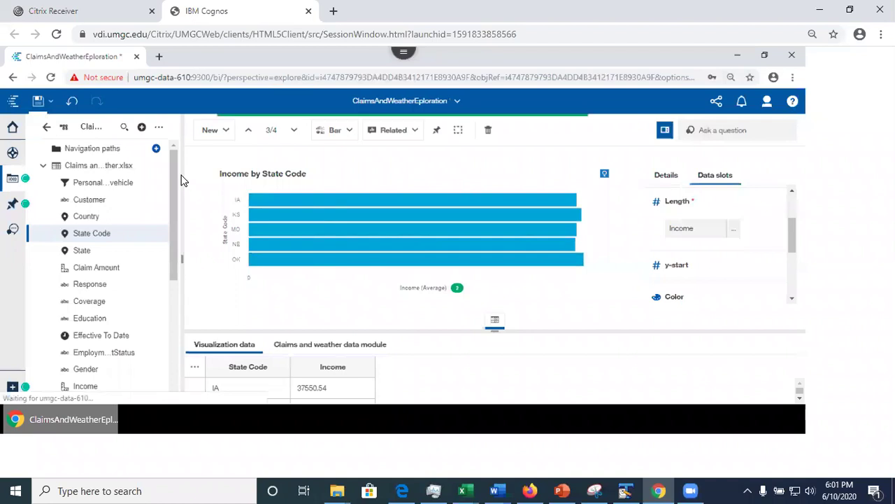
{"action": "left_click", "coordinate": [209, 131]}
{"action": "left_click", "coordinate": [244, 193]}
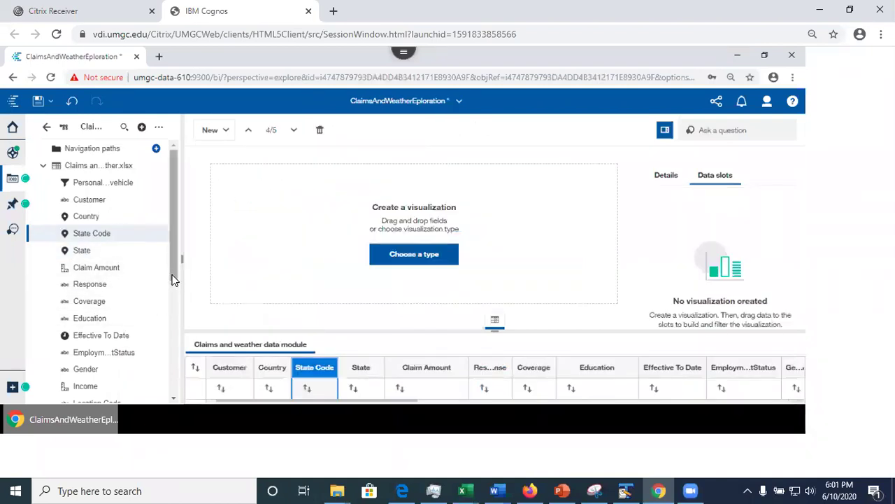
{"action": "scroll", "coordinate": [175, 279], "scroll_direction": "down", "scroll_amount": 1}
{"action": "left_click_drag", "start_coordinate": [90, 248], "coordinate": [398, 254]}
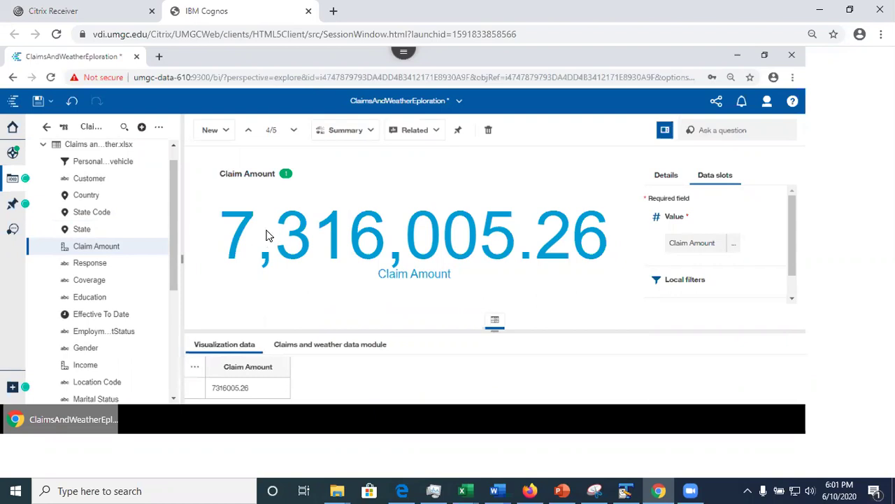
{"action": "left_click_drag", "start_coordinate": [105, 247], "coordinate": [406, 245]}
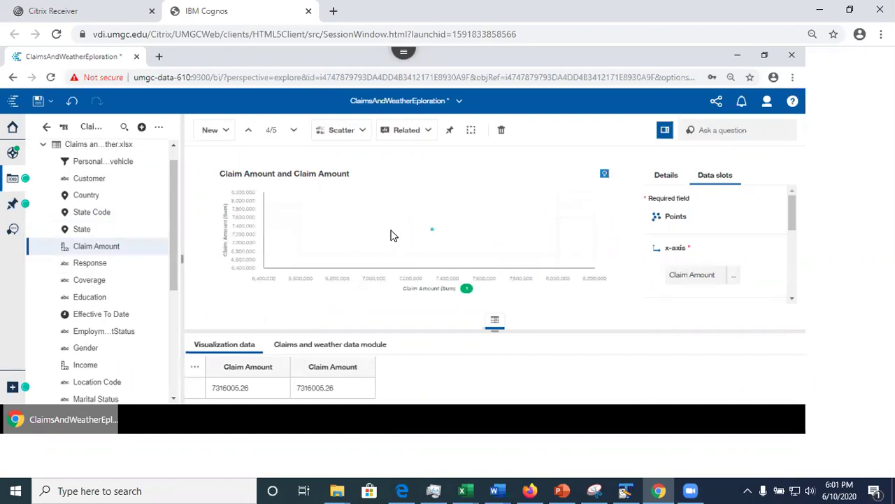
{"action": "left_click", "coordinate": [501, 133]}
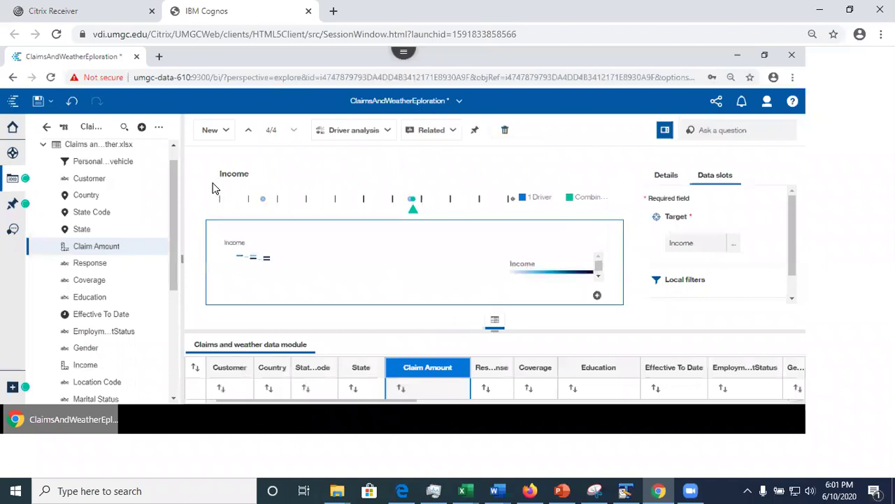
Add a new single card and place Coverage on it twice to chart the count of Coverage by Coverage
{"action": "left_click", "coordinate": [206, 133]}
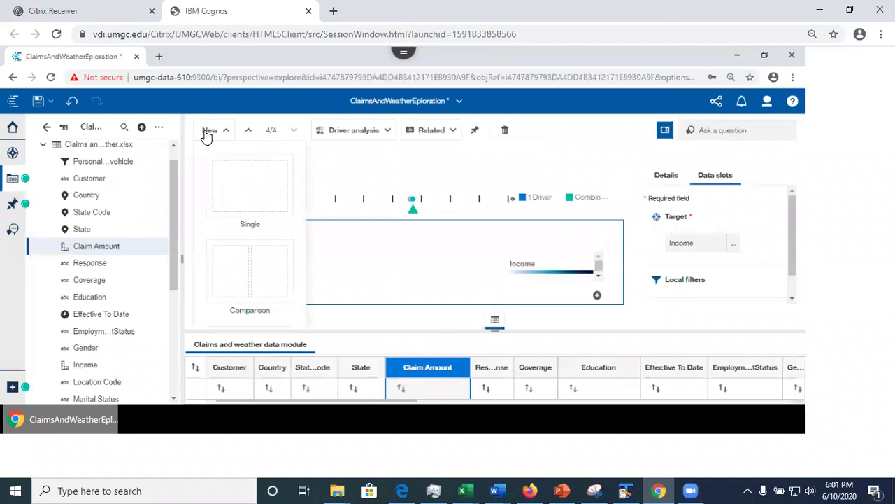
{"action": "left_click", "coordinate": [237, 200]}
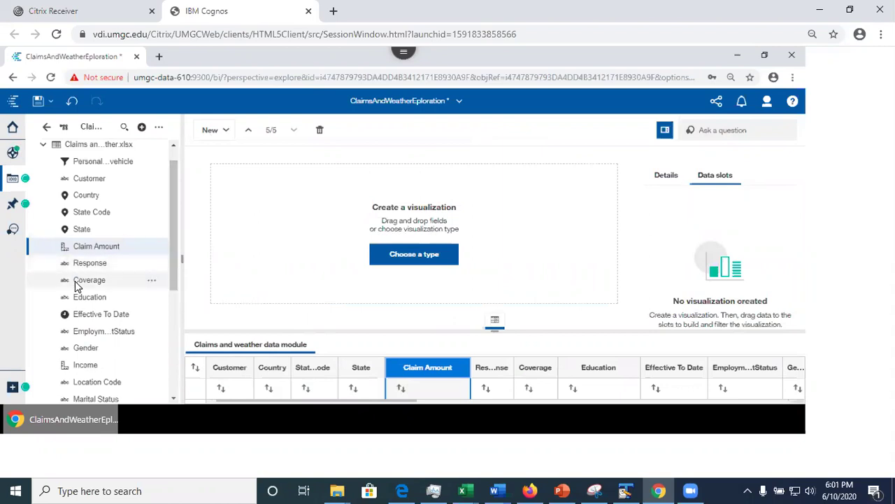
{"action": "mouse_move", "coordinate": [79, 285]}
{"action": "left_mouse_down"}
{"action": "mouse_move", "coordinate": [138, 256]}
{"action": "mouse_move", "coordinate": [447, 239]}
{"action": "left_mouse_up"}
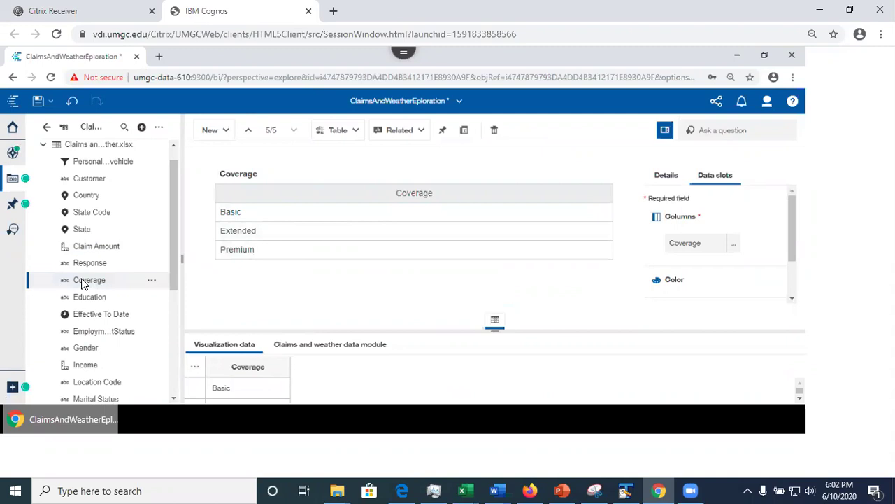
{"action": "left_click_drag", "start_coordinate": [82, 281], "coordinate": [366, 239]}
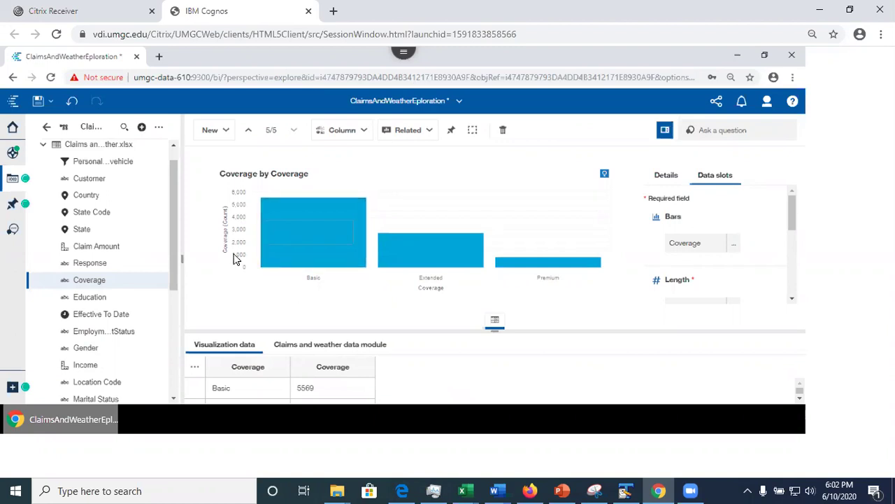
{"action": "left_click", "coordinate": [94, 283]}
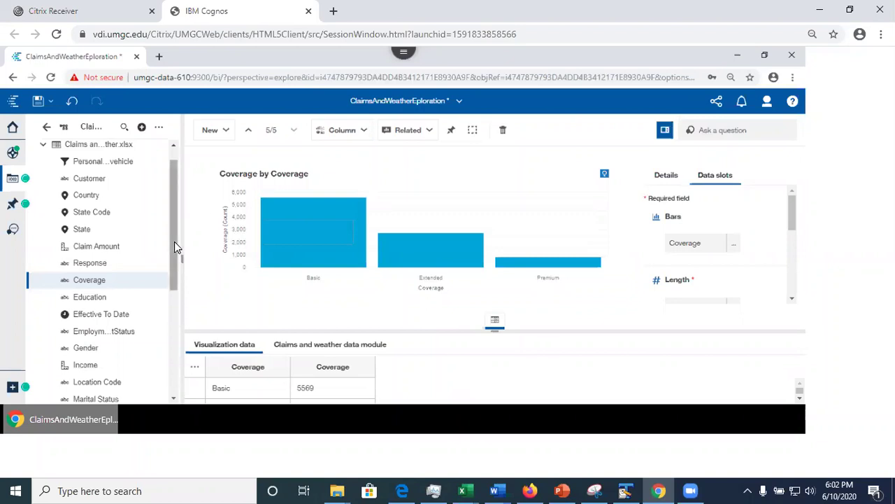
{"action": "scroll", "coordinate": [175, 227], "scroll_direction": "up", "scroll_amount": 1}
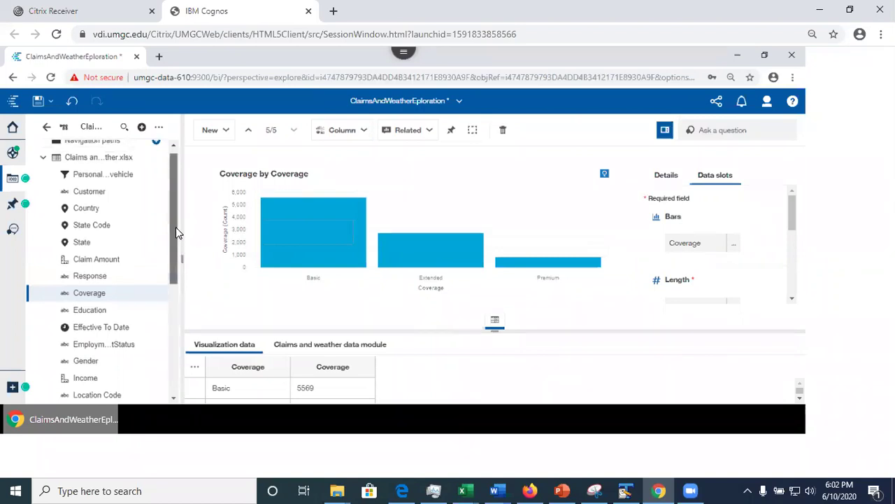
Open the Assistant and ask it to show the available data sources
{"action": "left_click", "coordinate": [12, 233]}
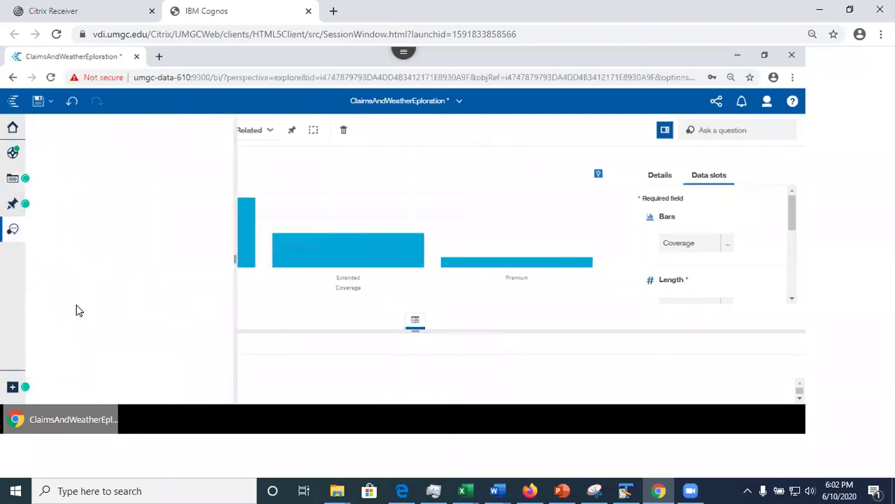
{"action": "left_click", "coordinate": [80, 378]}
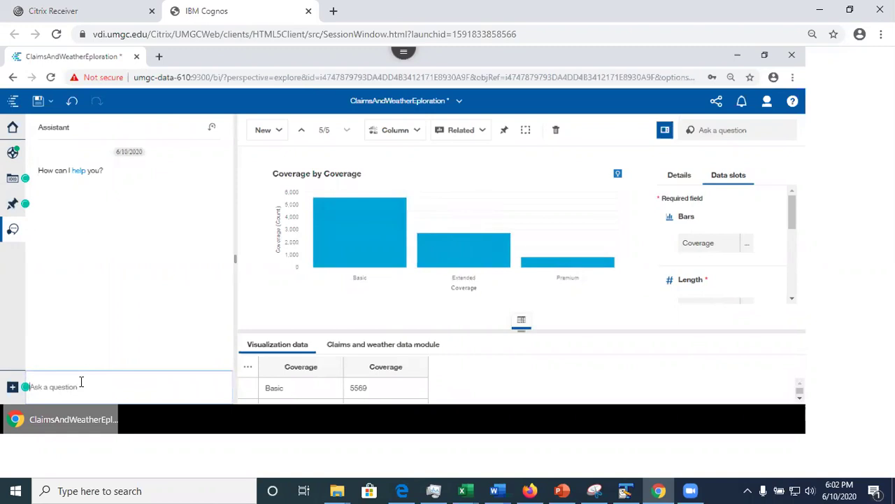
{"action": "type", "text": "sh"}
{"action": "key", "text": "Return"}
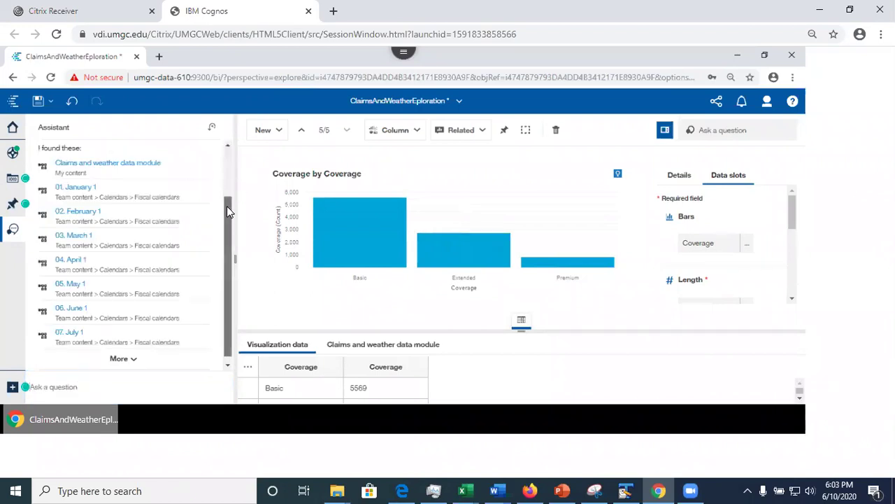
Have the Assistant show the source Claims and weather data module and review its list of columns and concepts
{"action": "scroll", "coordinate": [230, 196], "scroll_direction": "up", "scroll_amount": 2}
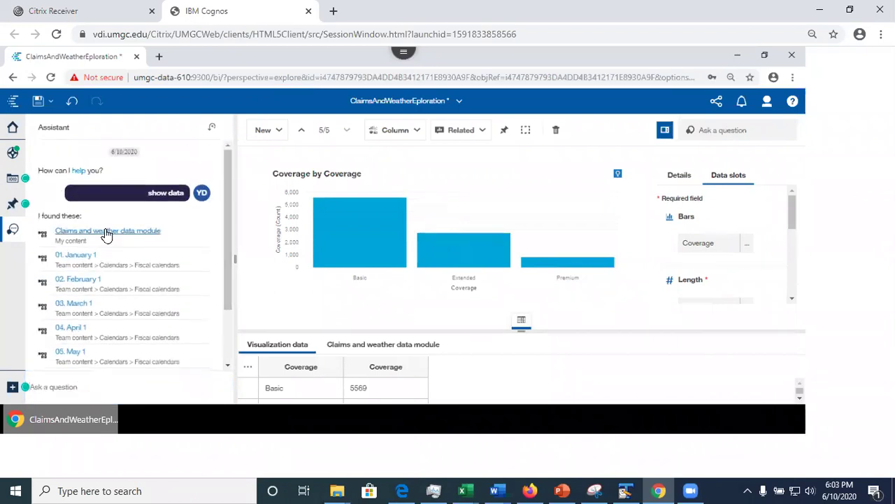
{"action": "left_click", "coordinate": [105, 233]}
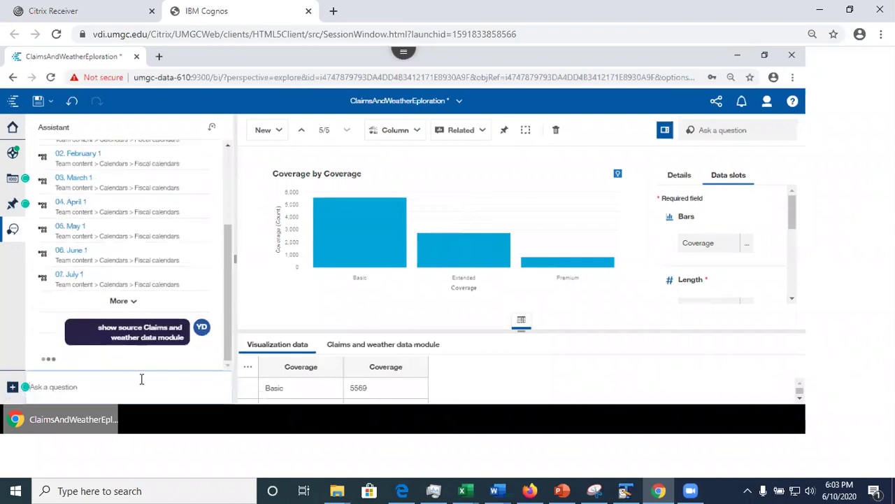
{"action": "scroll", "coordinate": [230, 284], "scroll_direction": "up", "scroll_amount": 6}
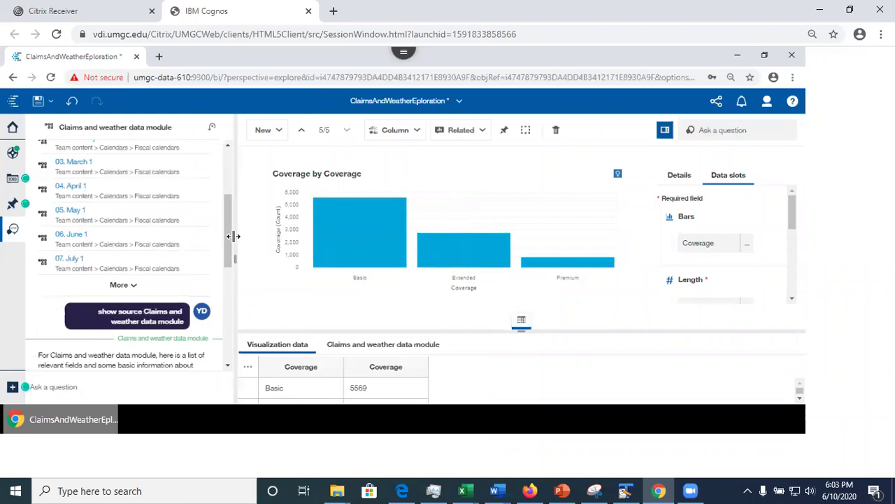
{"action": "left_click_drag", "start_coordinate": [230, 239], "coordinate": [235, 330]}
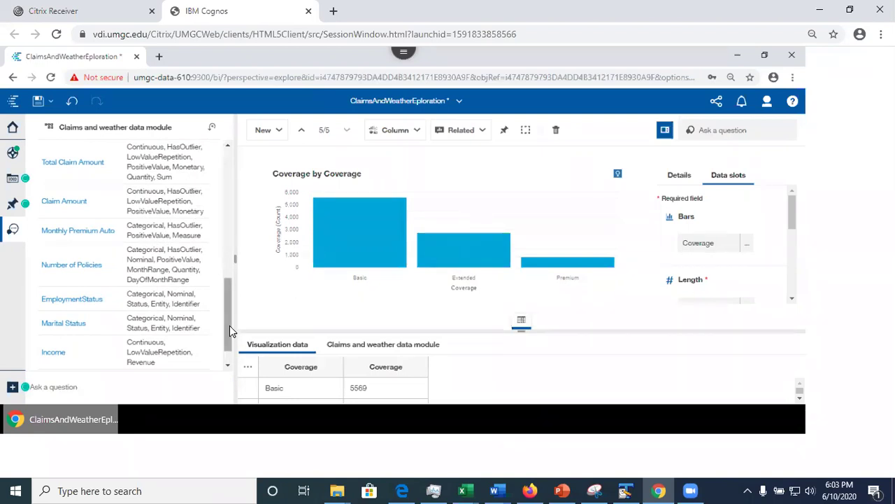
{"action": "left_click_drag", "start_coordinate": [231, 331], "coordinate": [231, 353]}
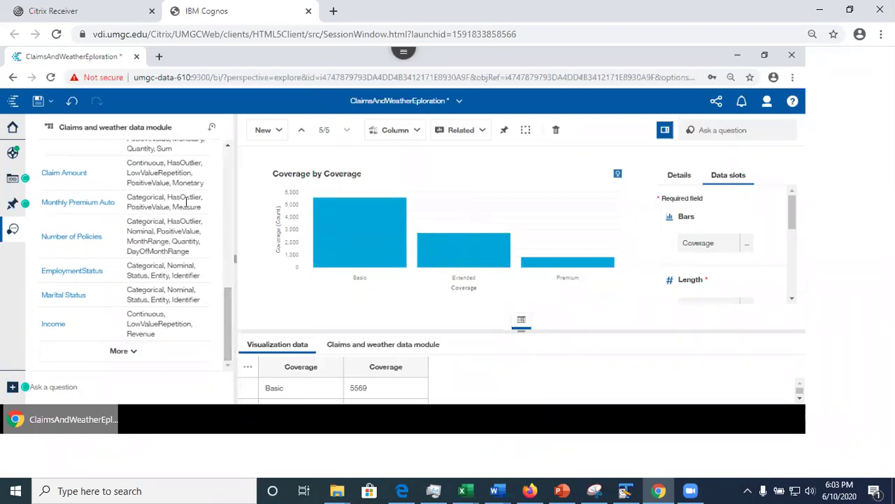
In the Assistant, show the Claim Amount column details, chart it with Total Claim Amount, and switch to the table version of the result
{"action": "left_click", "coordinate": [65, 173]}
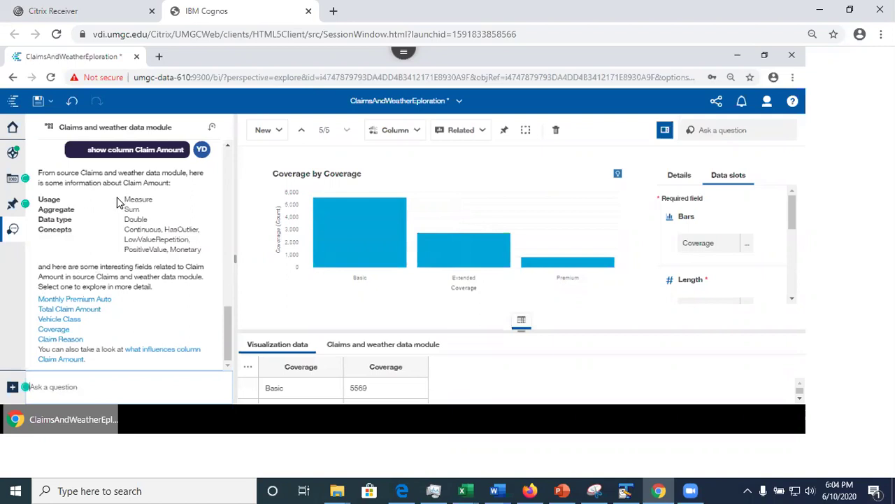
{"action": "left_click", "coordinate": [81, 312]}
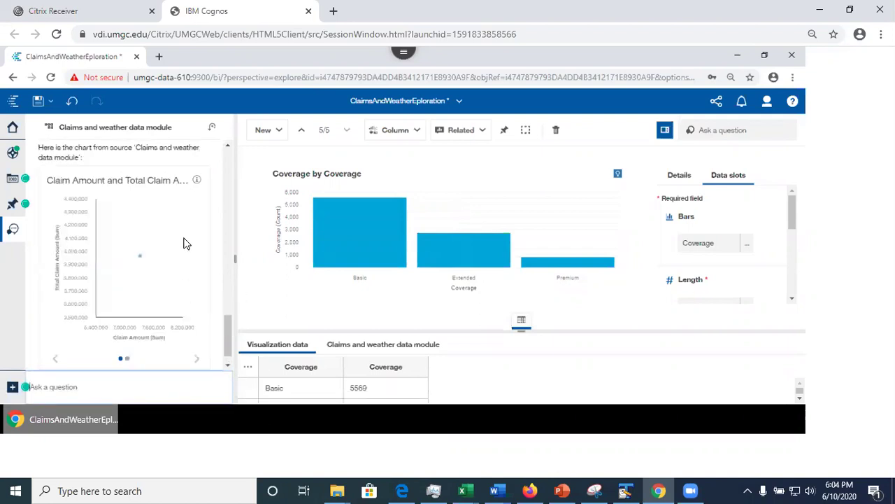
{"action": "left_click", "coordinate": [127, 359]}
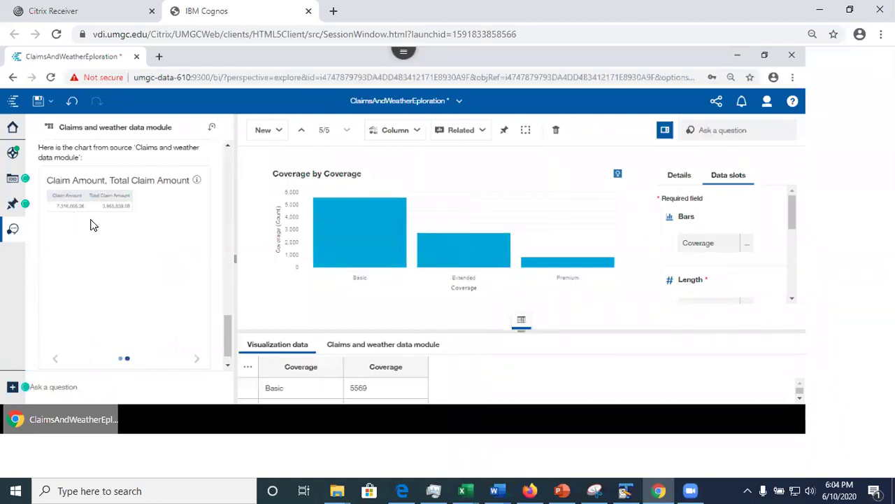
Add a new single card and place the Assistant's Claim Amount, Total Claim Amount table on it
{"action": "left_click", "coordinate": [271, 133]}
{"action": "left_click", "coordinate": [299, 185]}
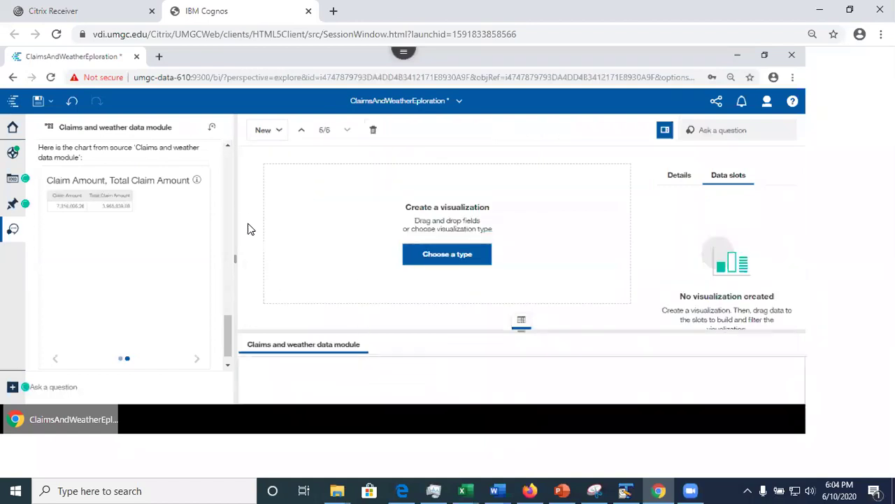
{"action": "left_click_drag", "start_coordinate": [80, 198], "coordinate": [456, 240]}
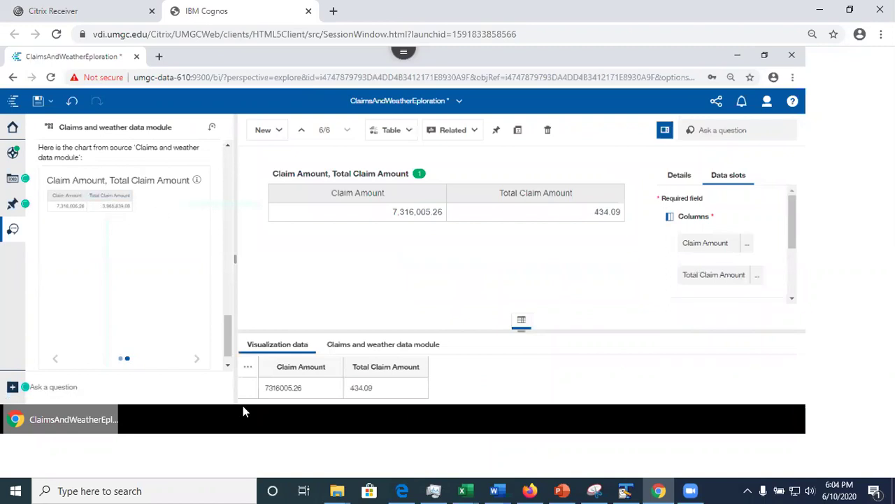
Show the related visualizations in the Assistant and place the Total Claim Amount by EmploymentStatus chart on a new single card
{"action": "left_click", "coordinate": [227, 364]}
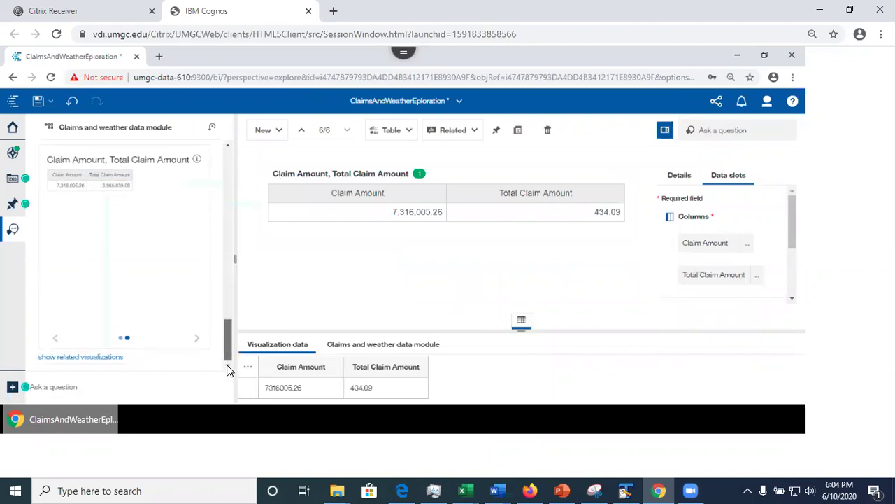
{"action": "left_click", "coordinate": [94, 363]}
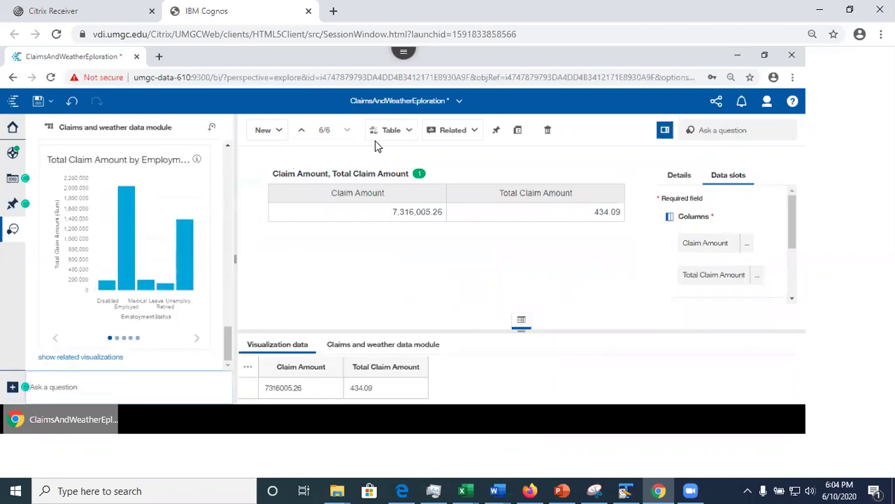
{"action": "left_click", "coordinate": [263, 130]}
{"action": "left_click", "coordinate": [296, 189]}
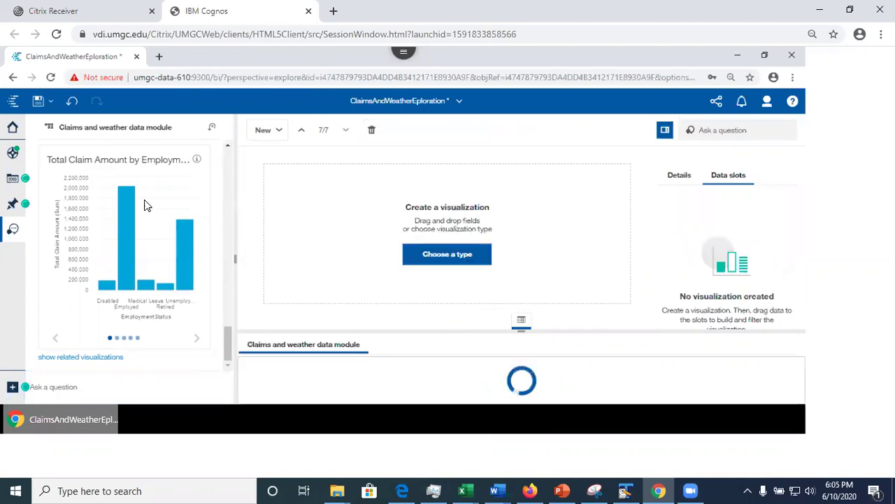
{"action": "left_click_drag", "start_coordinate": [135, 238], "coordinate": [402, 224]}
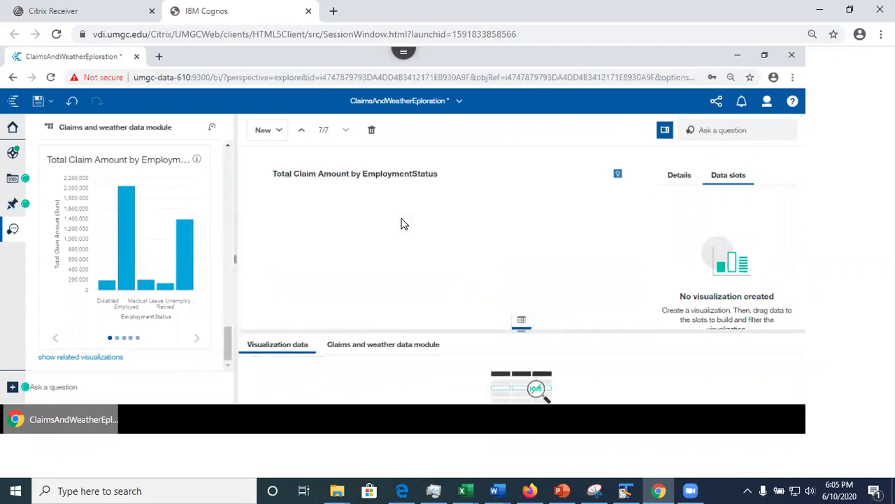
Reuse the earlier Assistant command "show chart Claim Amount and Total Claim Amount" and run it again
{"action": "left_click_drag", "start_coordinate": [224, 342], "coordinate": [242, 286]}
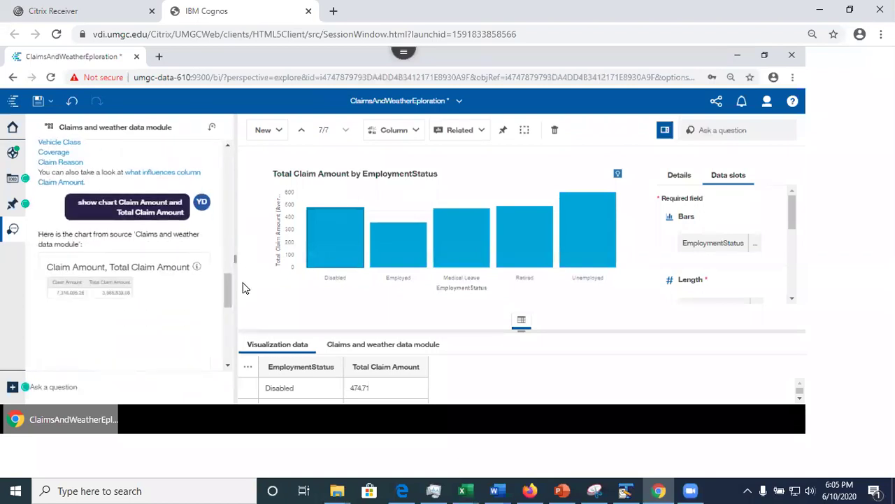
{"action": "left_click", "coordinate": [159, 208]}
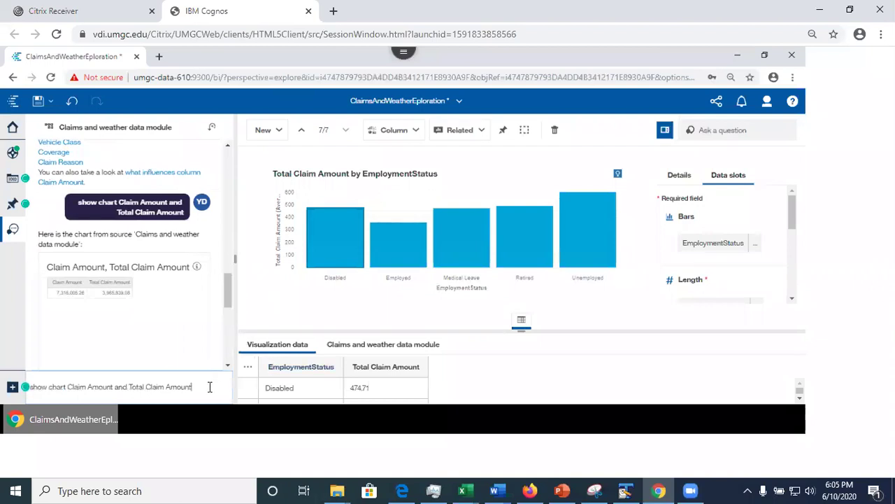
{"action": "key", "text": "Return"}
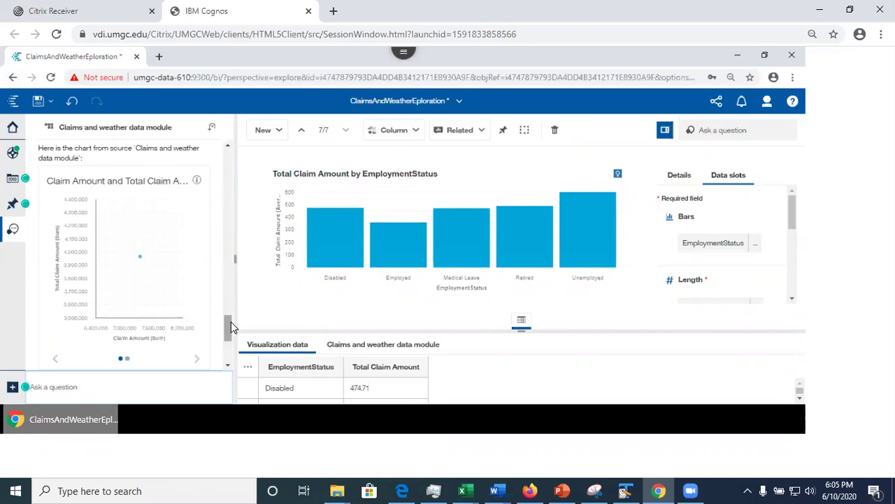
Clear the Assistant's command history and save the exploration
{"action": "left_click", "coordinate": [212, 132]}
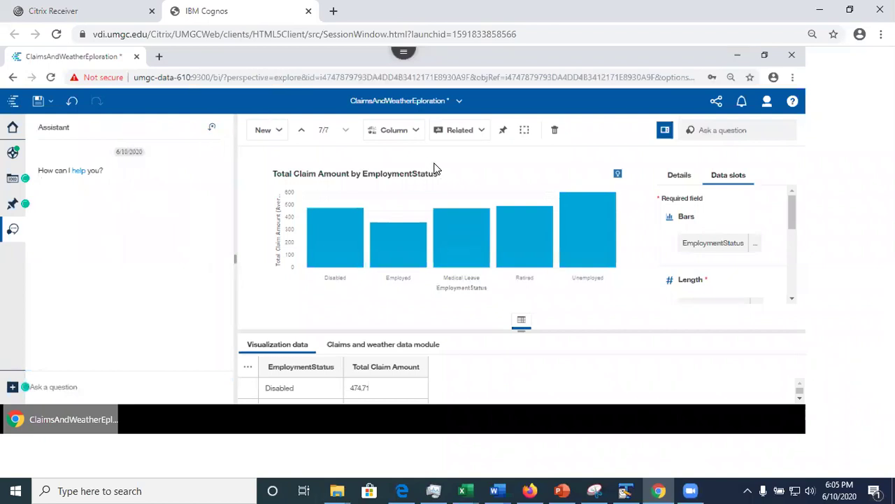
{"action": "left_click", "coordinate": [37, 102]}
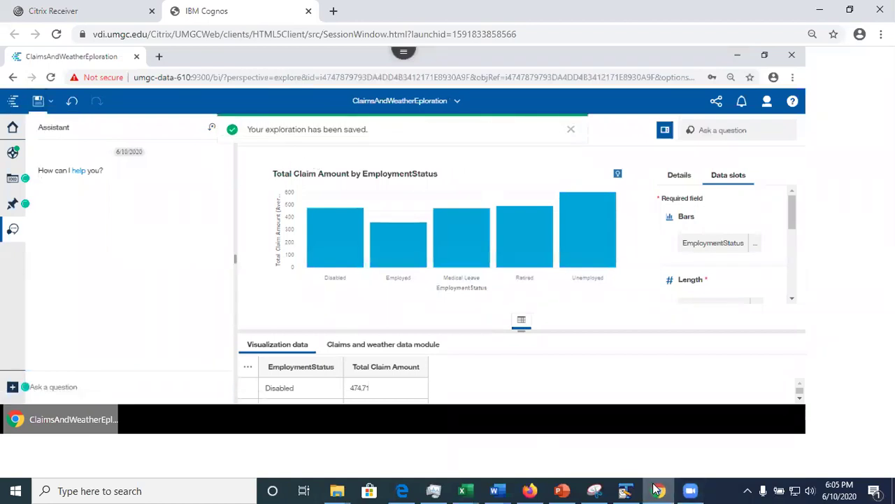
Switch to the Intro to Cognos analytics presentation in PowerPoint and review slides 23 to 31 on adding visualizations, the Assistant and navigation paths
{"action": "left_click", "coordinate": [571, 490]}
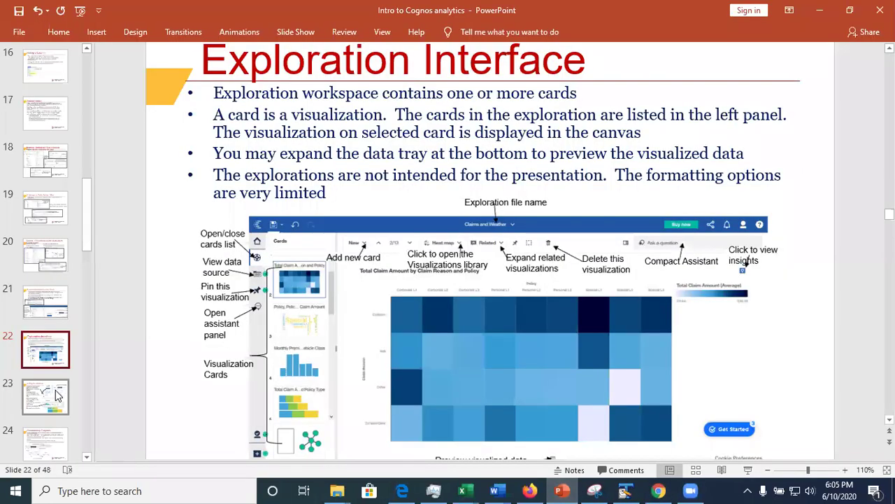
{"action": "left_click", "coordinate": [57, 396]}
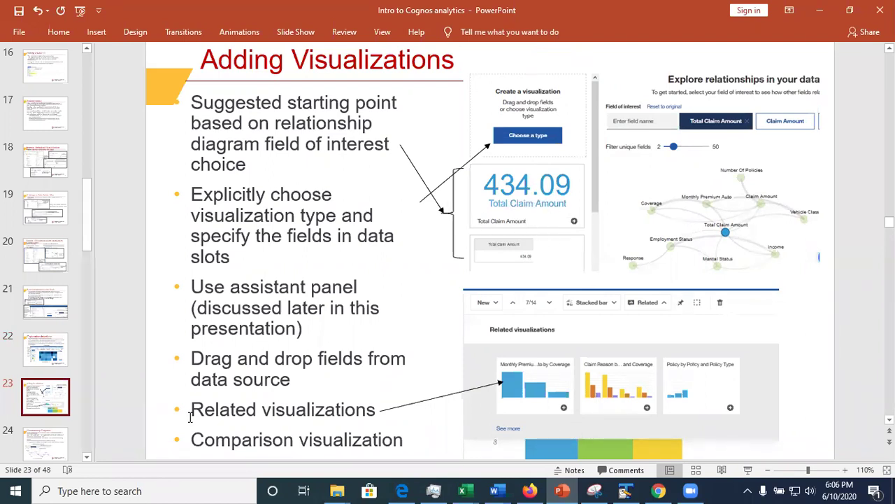
{"action": "left_click", "coordinate": [49, 457]}
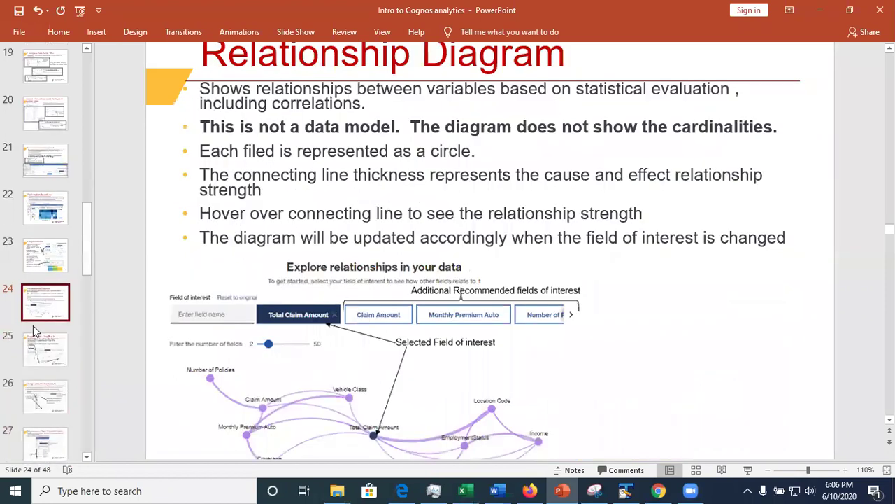
{"action": "left_click", "coordinate": [48, 345]}
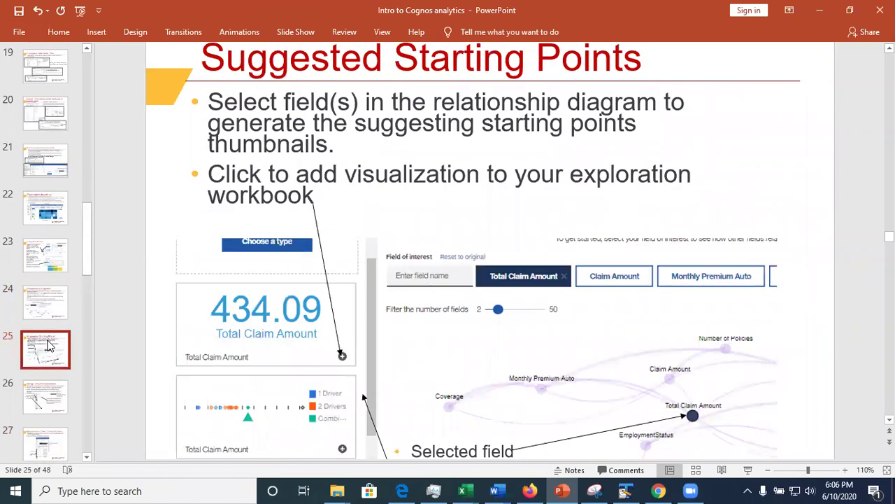
{"action": "left_click", "coordinate": [55, 398]}
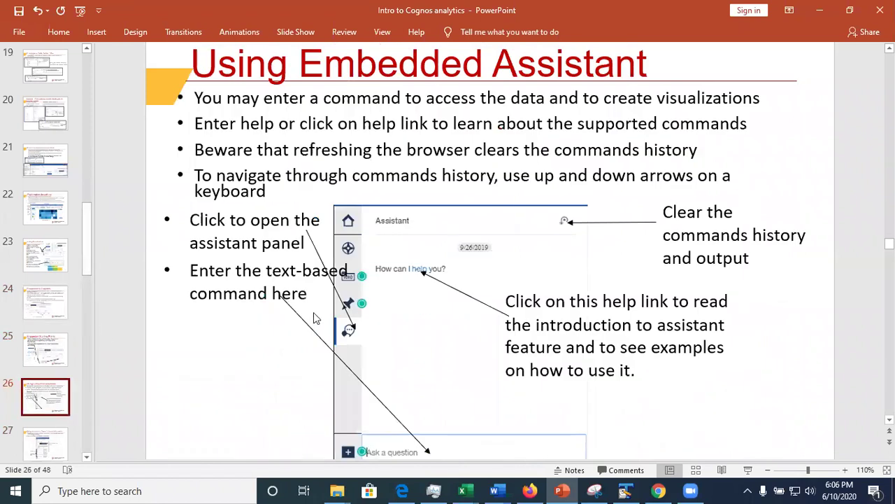
{"action": "left_click", "coordinate": [45, 448]}
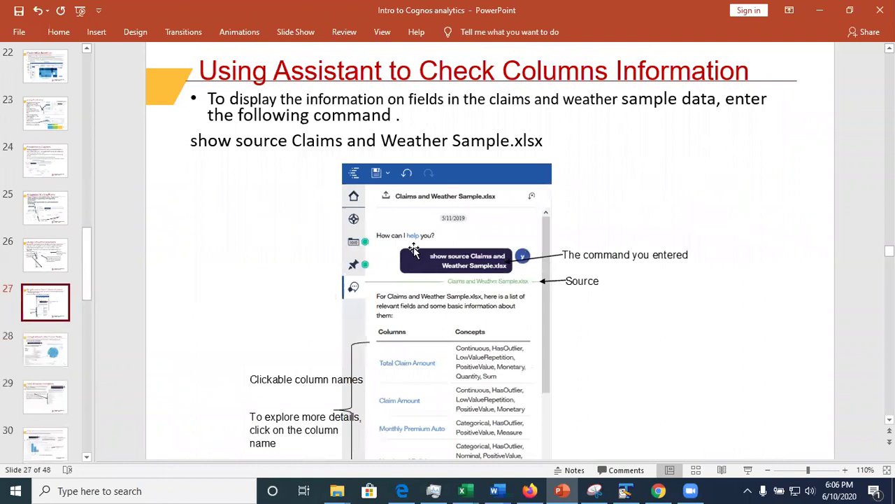
{"action": "left_click", "coordinate": [235, 140]}
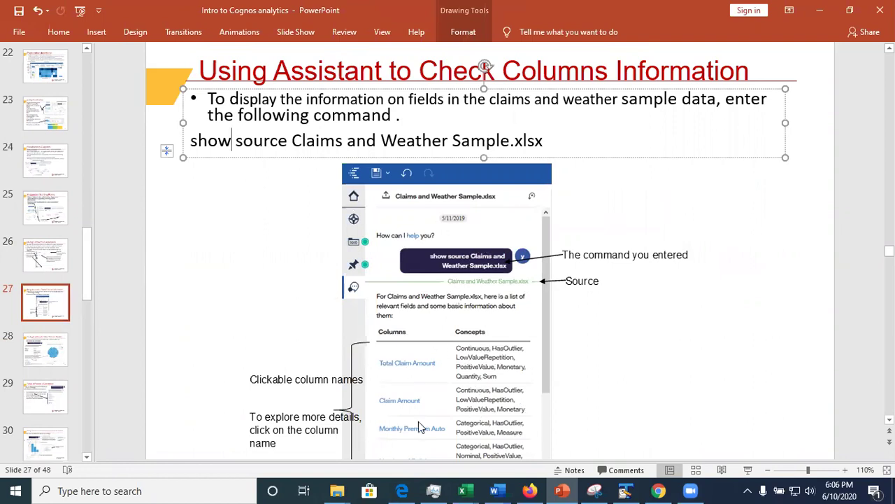
{"action": "left_click", "coordinate": [49, 344]}
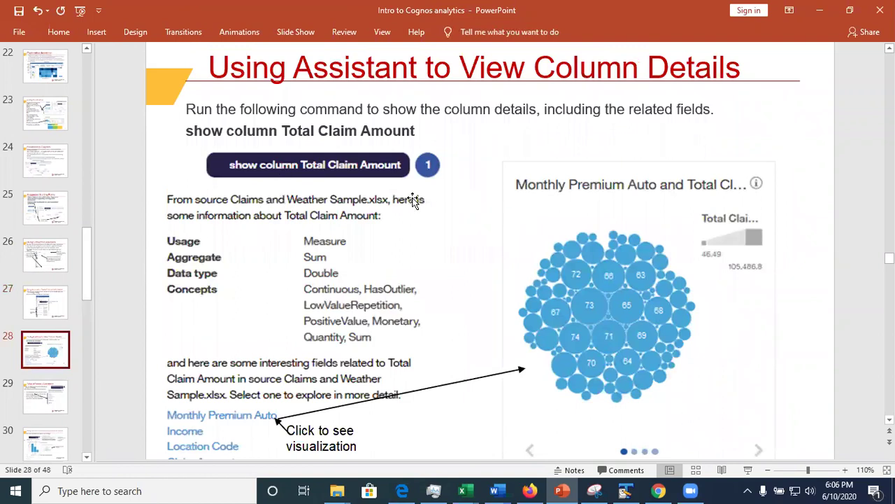
{"action": "left_click", "coordinate": [51, 397]}
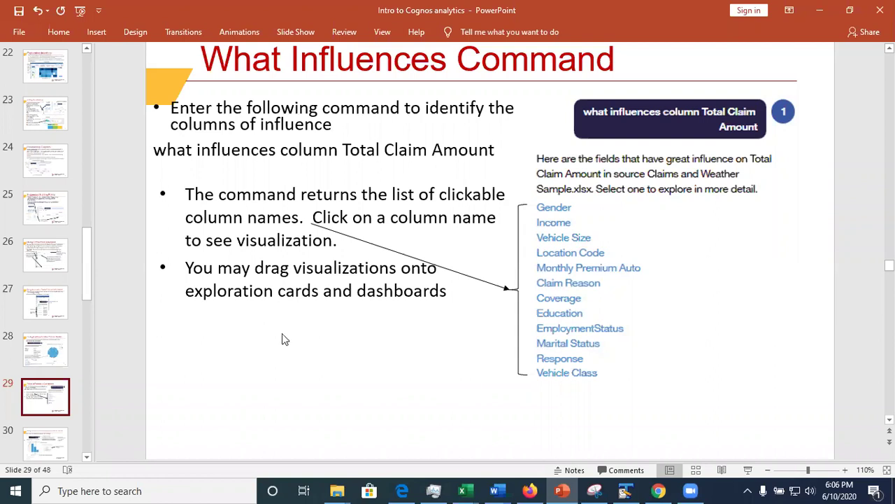
{"action": "left_click", "coordinate": [60, 447]}
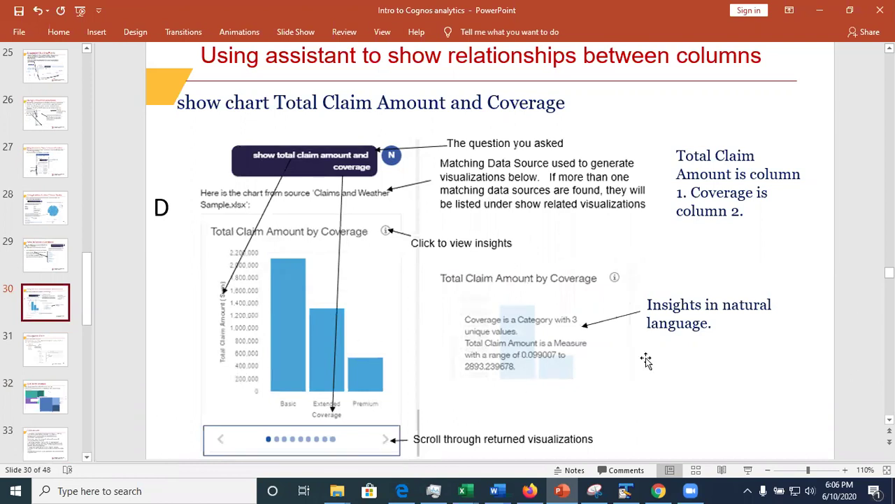
{"action": "left_click", "coordinate": [42, 345]}
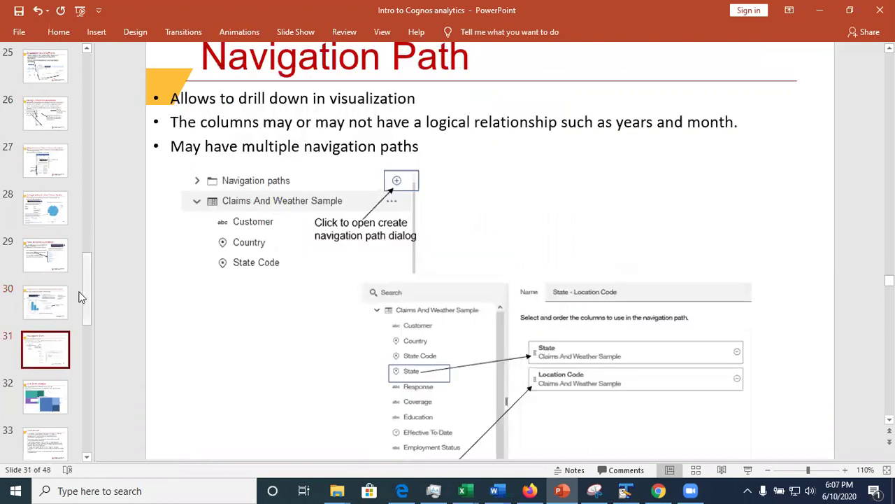
{"action": "left_click_drag", "start_coordinate": [84, 298], "coordinate": [95, 339]}
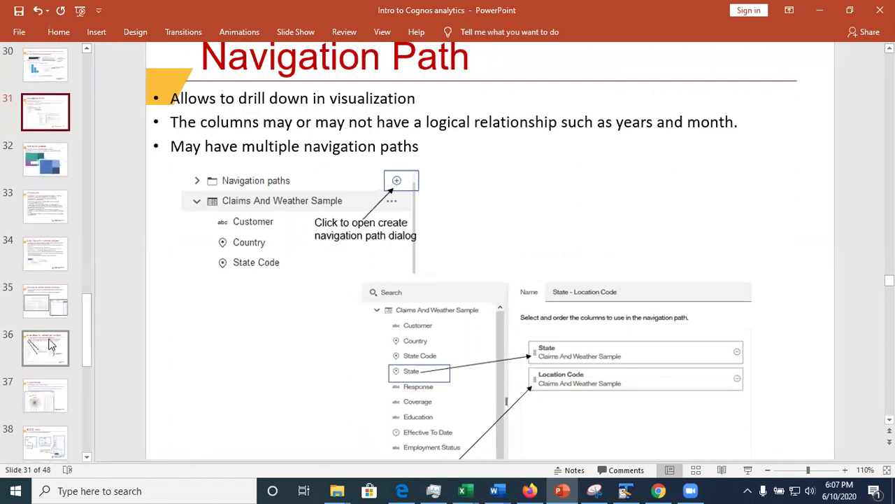
Switch back to the Cognos exploration and add a new single card with a Spiral visualization
{"action": "left_click", "coordinate": [821, 11]}
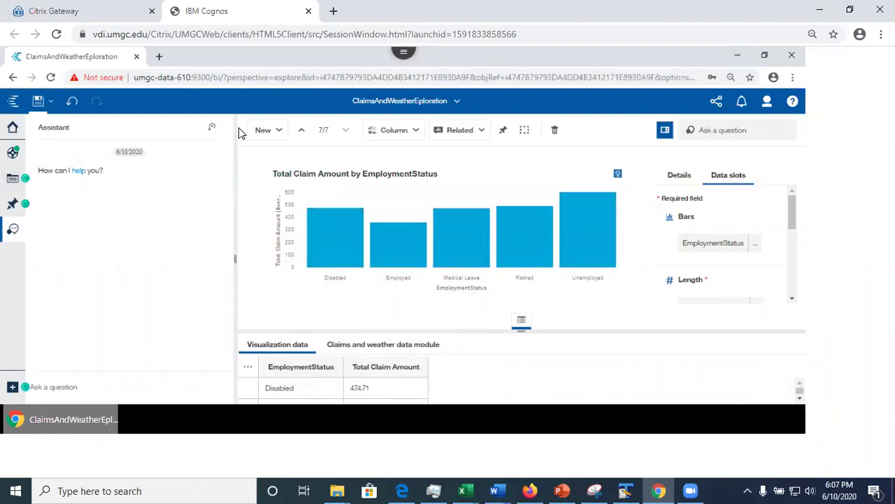
{"action": "left_click", "coordinate": [271, 133]}
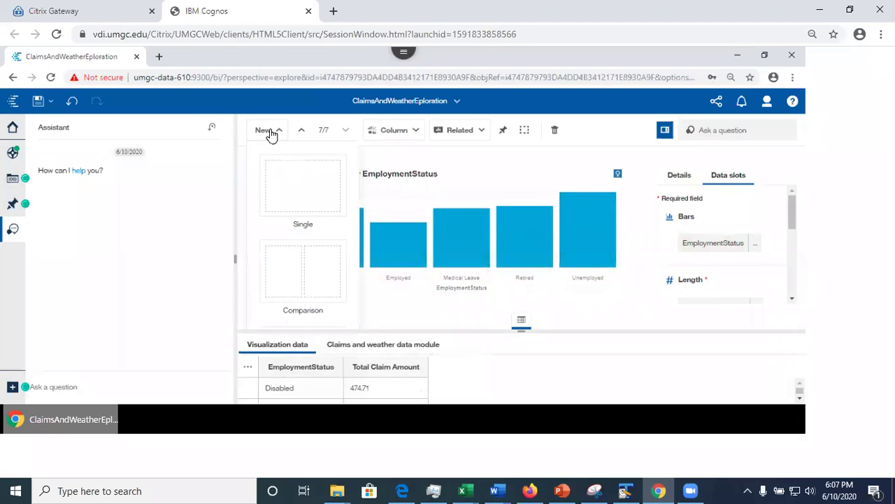
{"action": "left_click", "coordinate": [299, 190]}
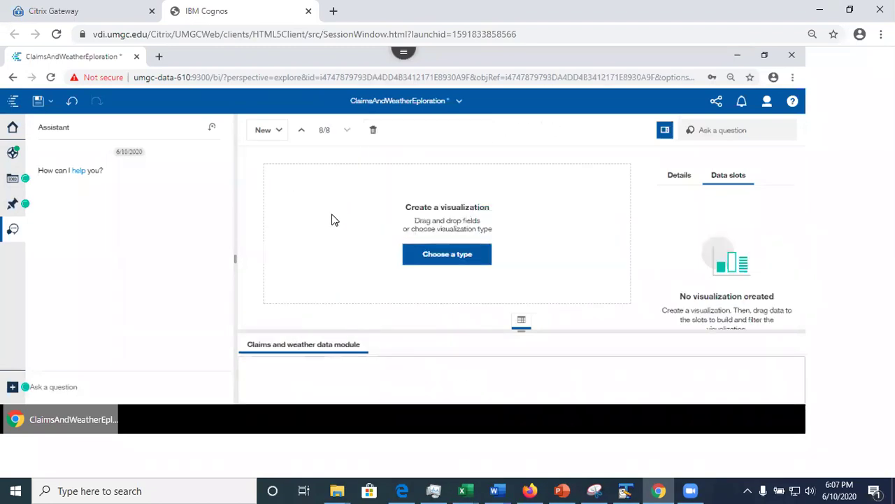
{"action": "left_click", "coordinate": [439, 263]}
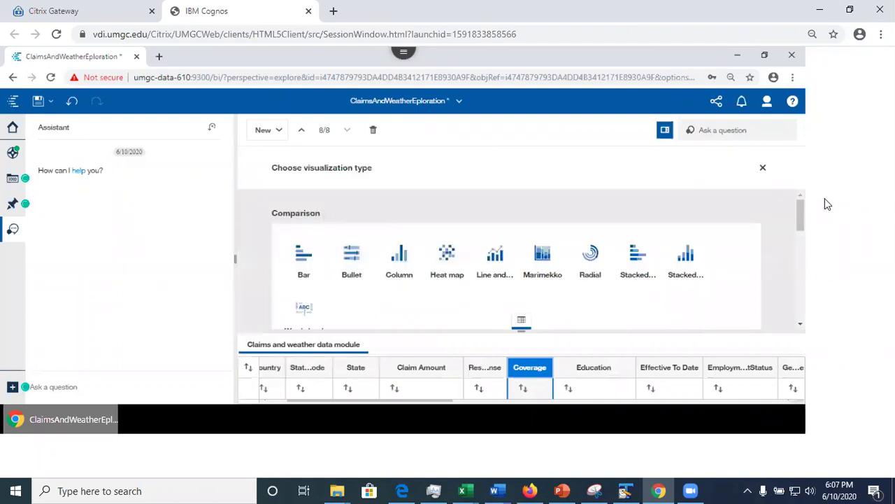
{"action": "left_click_drag", "start_coordinate": [801, 214], "coordinate": [807, 313]}
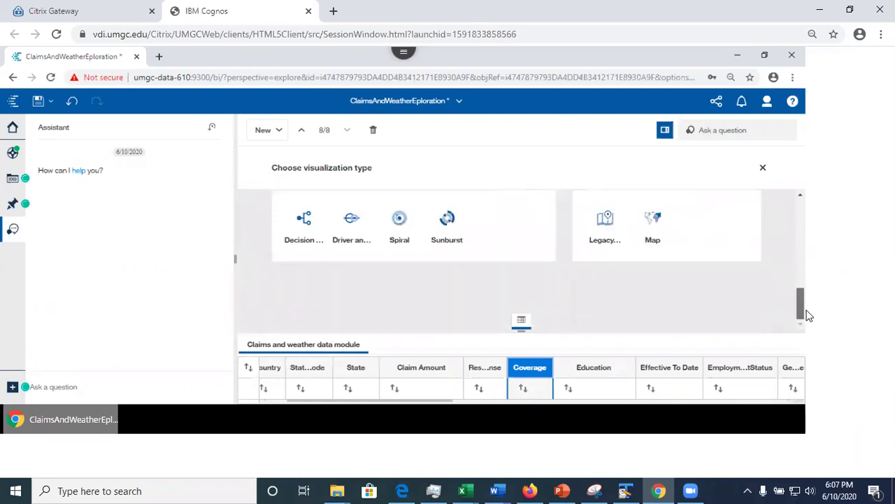
{"action": "scroll", "coordinate": [751, 292], "scroll_direction": "up", "scroll_amount": 1}
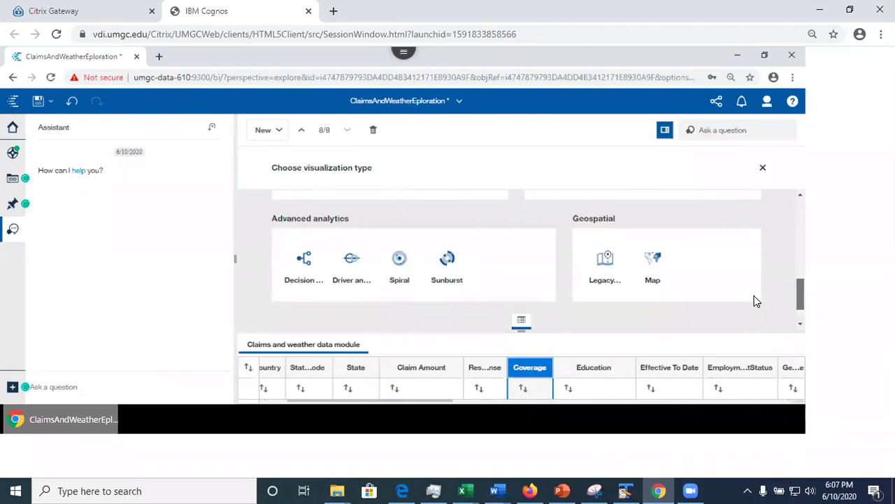
{"action": "scroll", "coordinate": [754, 304], "scroll_direction": "down", "scroll_amount": 1}
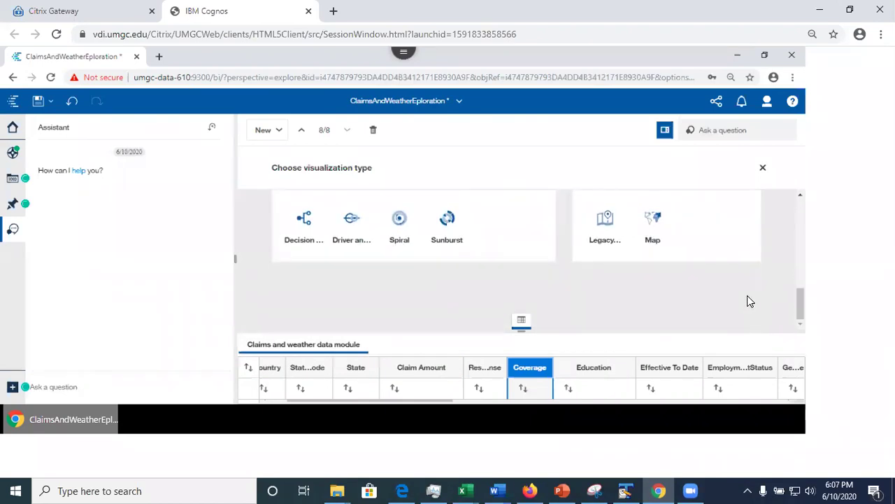
{"action": "key", "text": "ctrl+minus"}
{"action": "key", "text": "ctrl+minus"}
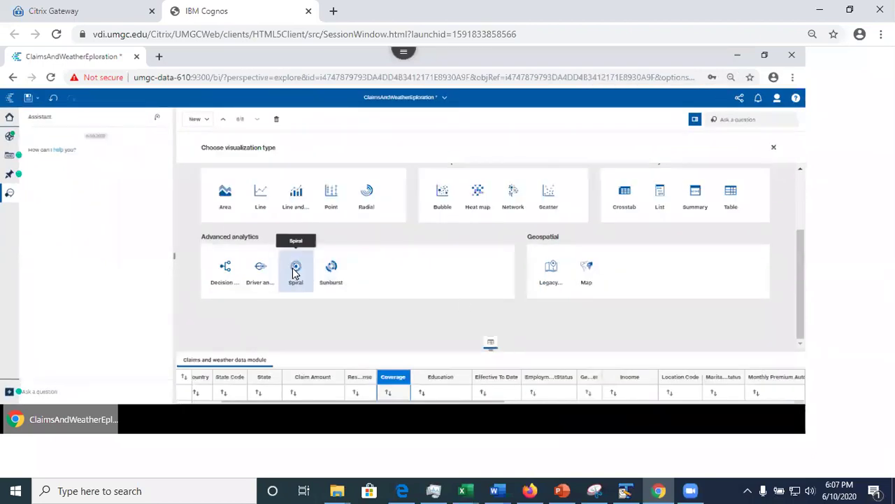
{"action": "left_click", "coordinate": [294, 273]}
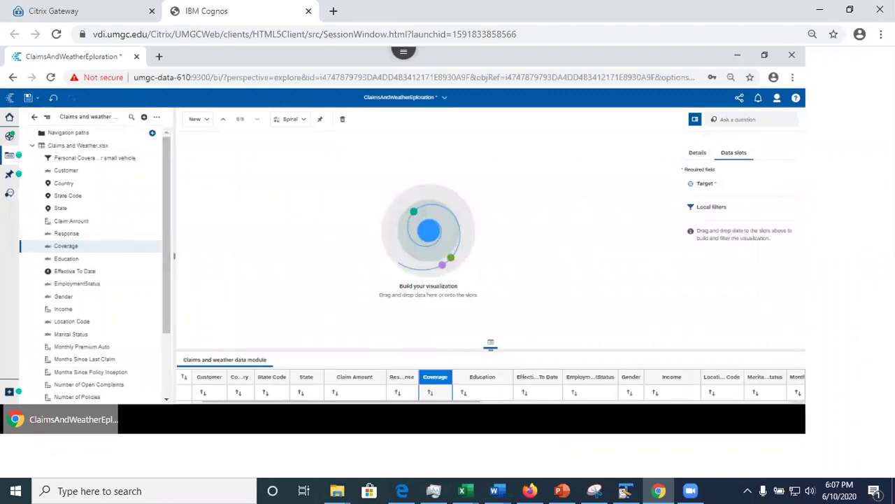
Restore the page's larger zoom level and set Total Claim Amount as the target of the spiral visualization
{"action": "left_click", "coordinate": [792, 77]}
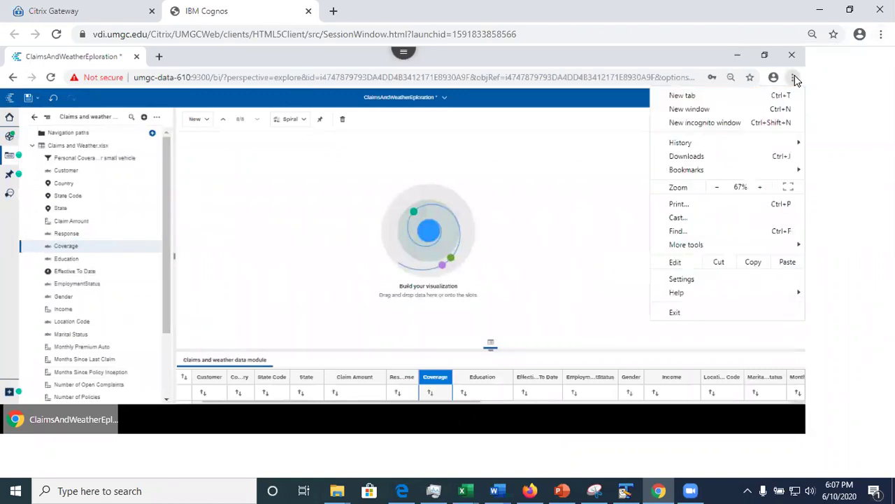
{"action": "left_click", "coordinate": [761, 186]}
{"action": "left_click", "coordinate": [760, 187]}
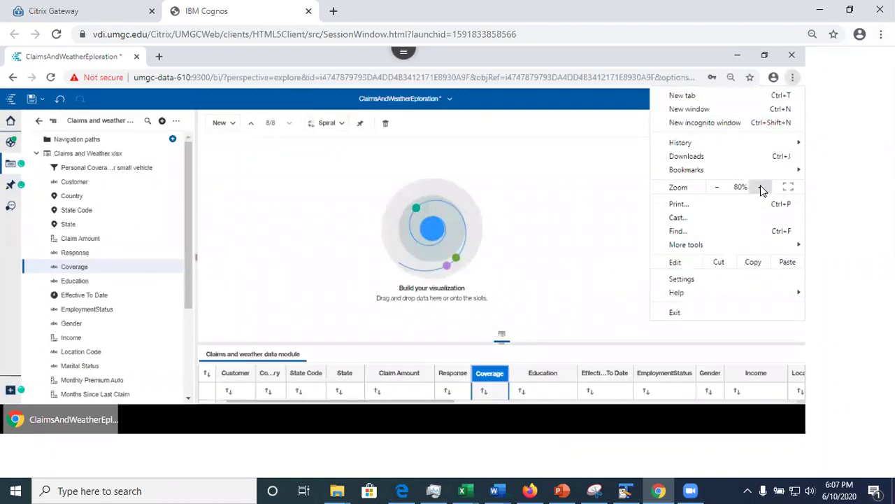
{"action": "left_click", "coordinate": [760, 187]}
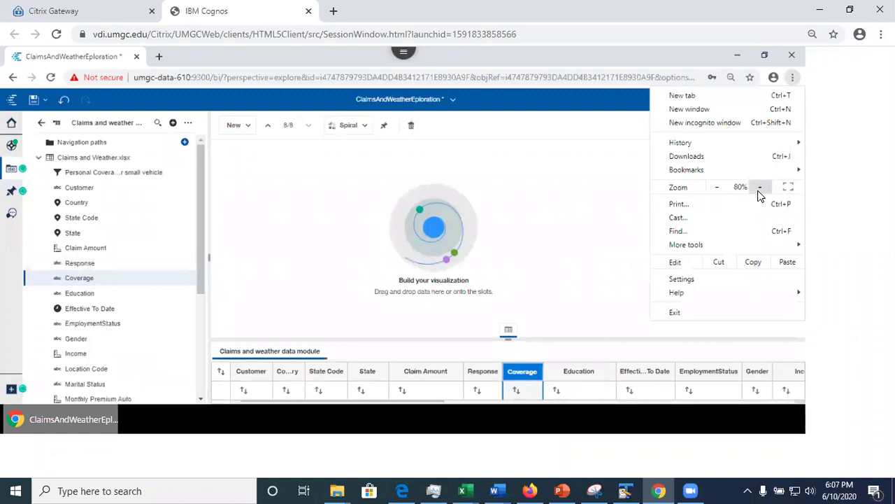
{"action": "left_click", "coordinate": [550, 198]}
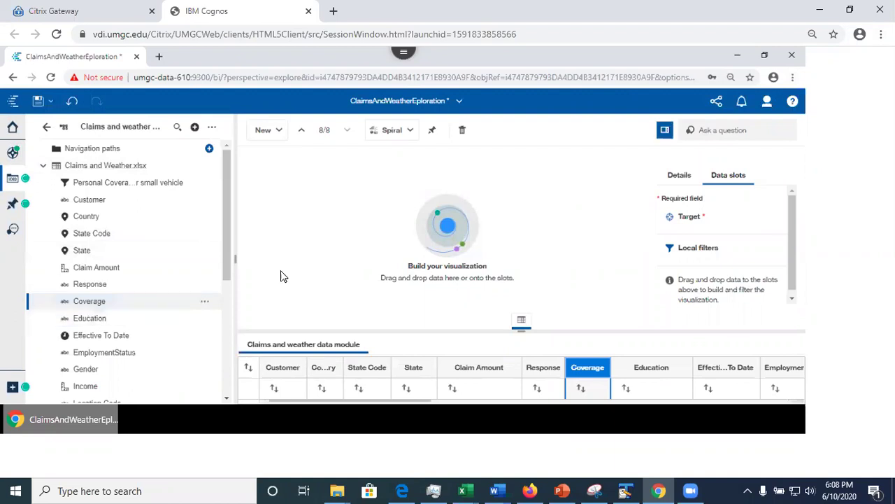
{"action": "left_click_drag", "start_coordinate": [228, 261], "coordinate": [240, 387]}
{"action": "left_click_drag", "start_coordinate": [102, 367], "coordinate": [707, 218]}
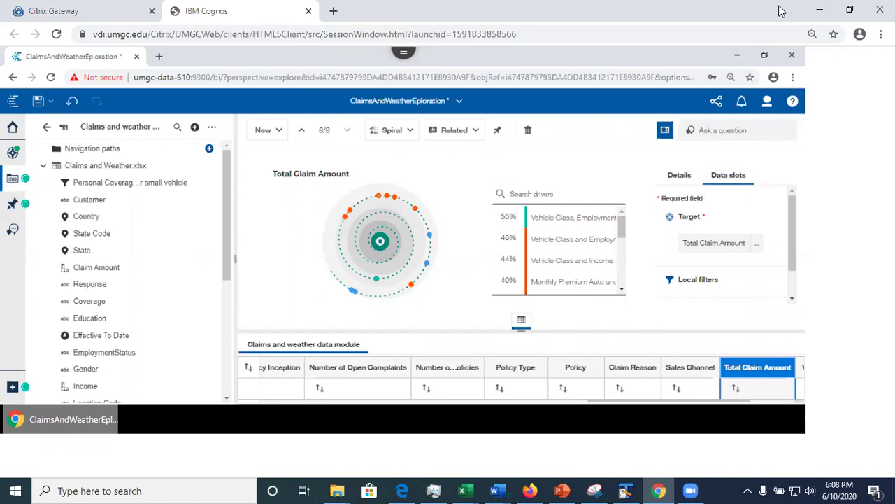
{"action": "left_click", "coordinate": [770, 62]}
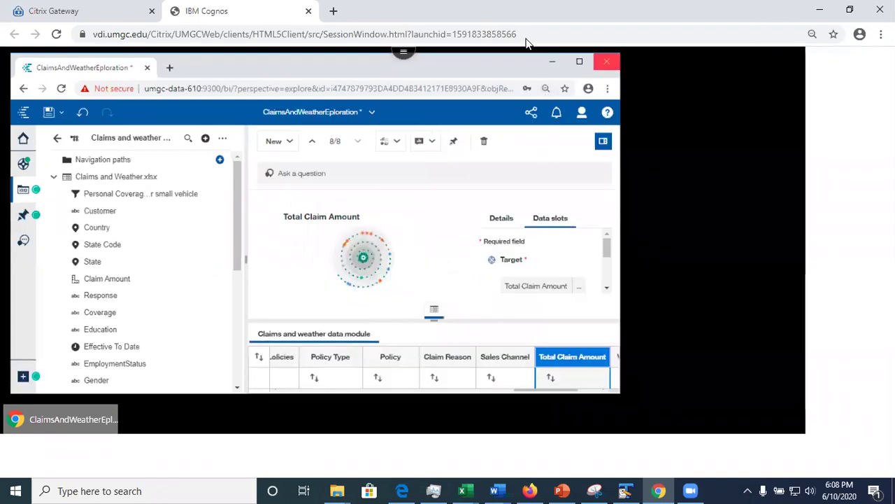
{"action": "left_click", "coordinate": [583, 64]}
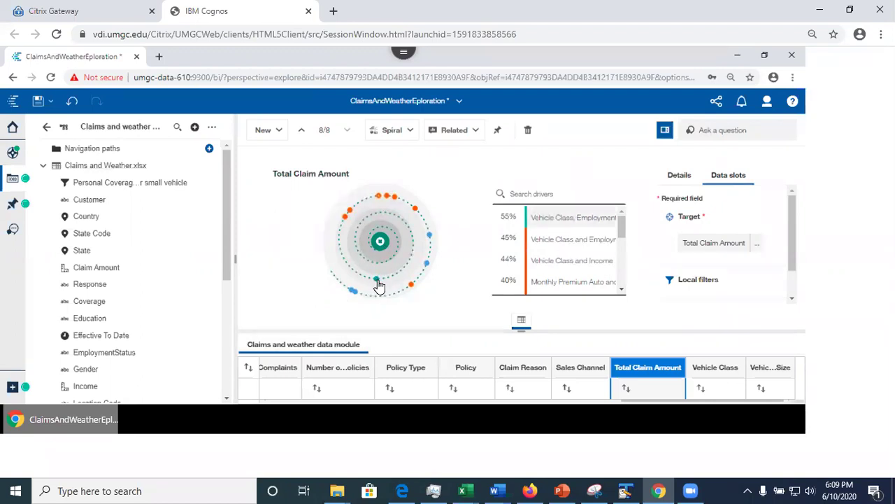
Edit the drivers of Total Claim Amount and exclude Claim Amount from the recommended drivers
{"action": "mouse_move", "coordinate": [377, 284]}
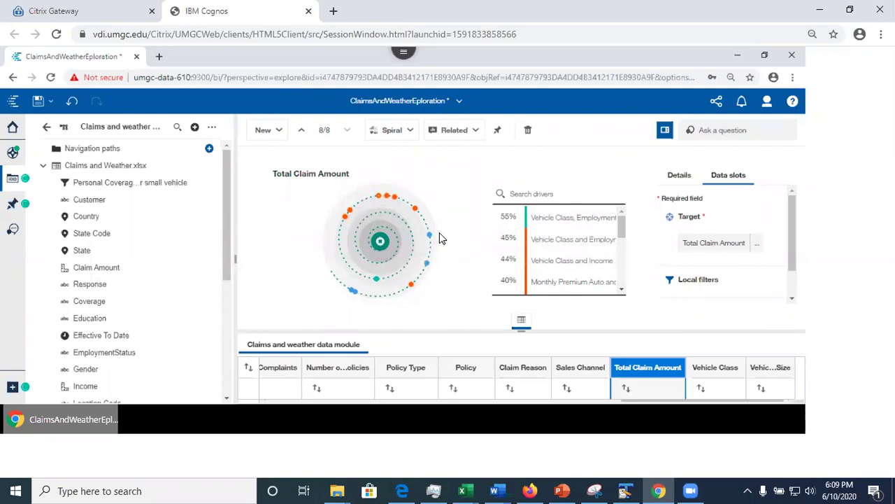
{"action": "left_click", "coordinate": [756, 245]}
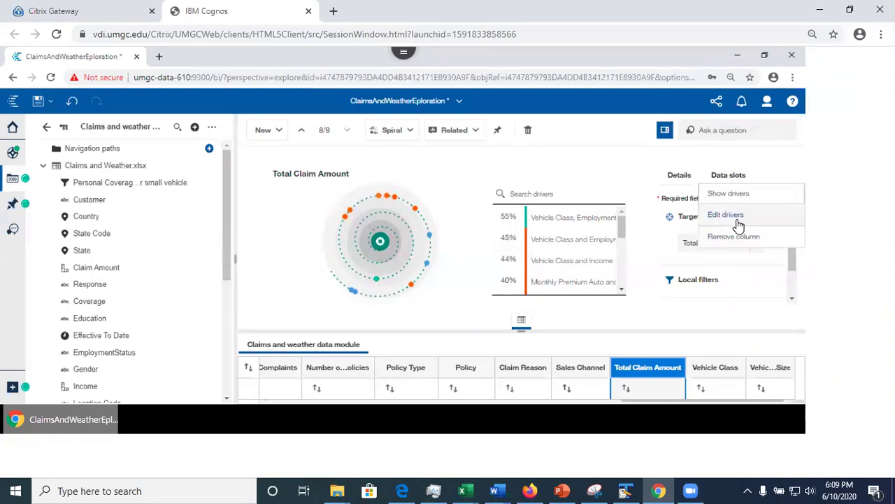
{"action": "left_click", "coordinate": [737, 220]}
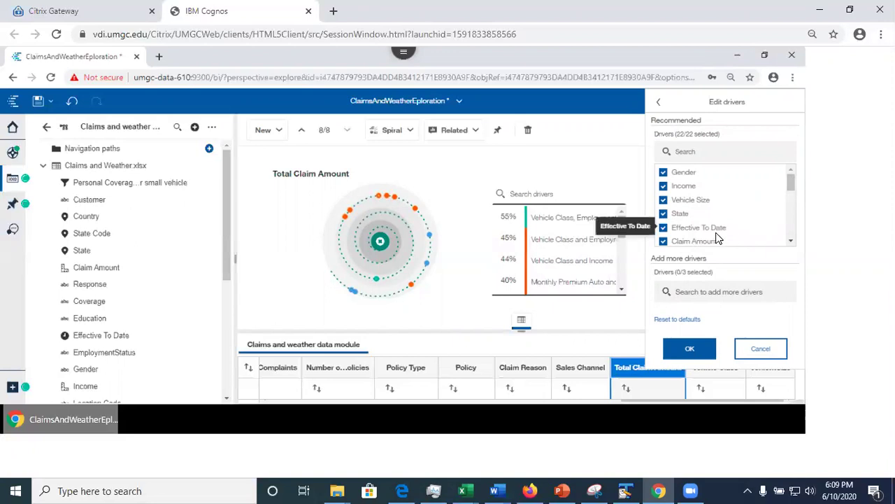
{"action": "left_click", "coordinate": [664, 242]}
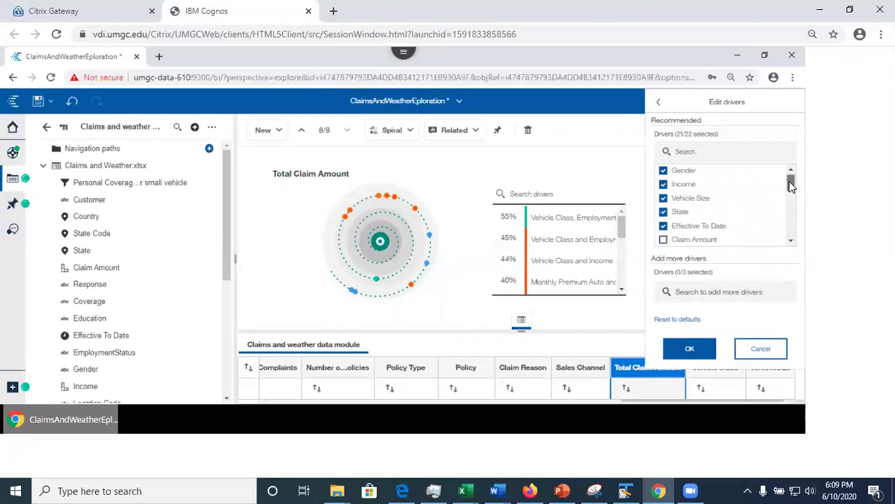
{"action": "mouse_move", "coordinate": [791, 184]}
{"action": "left_mouse_down"}
{"action": "mouse_move", "coordinate": [805, 237]}
{"action": "mouse_move", "coordinate": [796, 189]}
{"action": "left_mouse_up"}
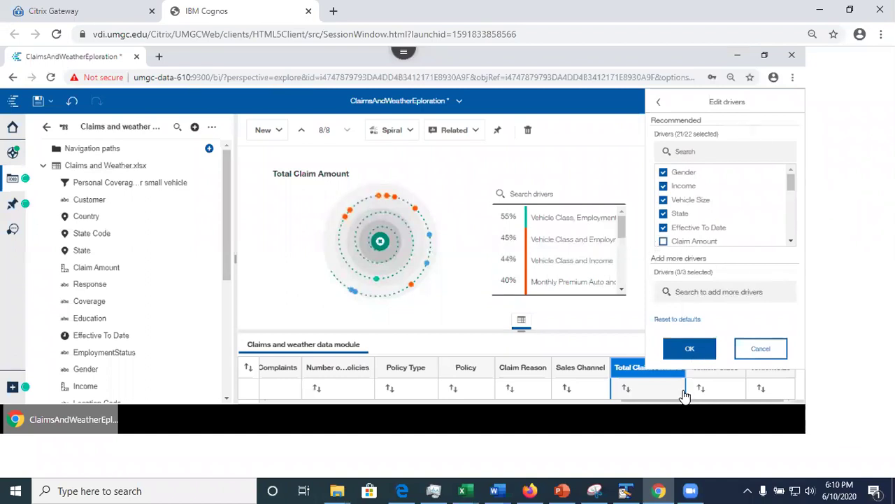
Search the additional drivers for "country" and apply the driver changes to the spiral visualization
{"action": "left_click", "coordinate": [685, 293]}
{"action": "type", "text": "co"}
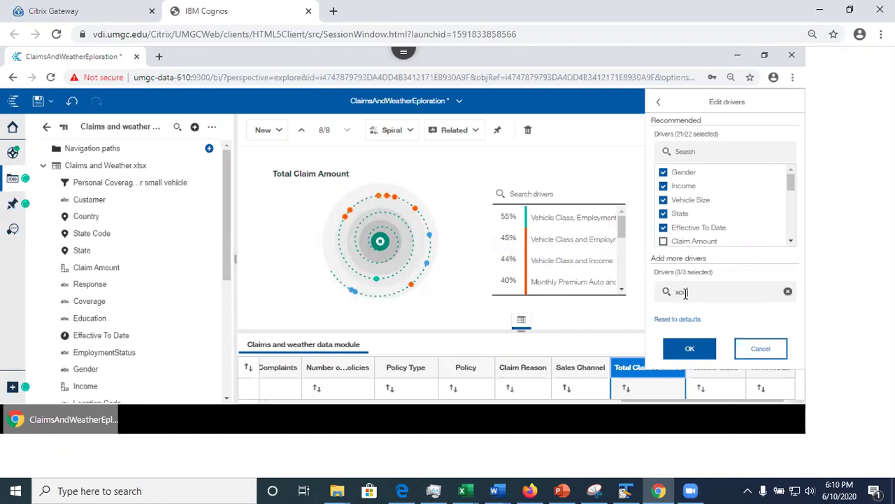
{"action": "key", "text": "BackSpace"}
{"action": "key", "text": "BackSpace"}
{"action": "type", "text": "country"}
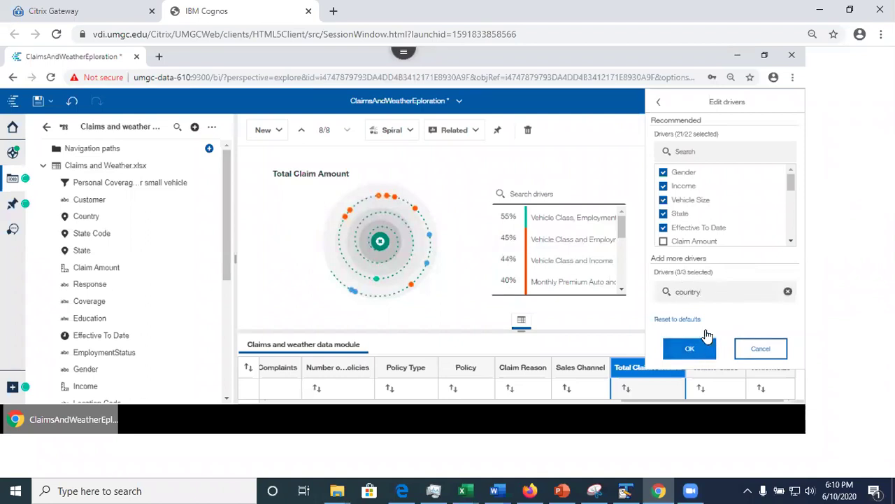
{"action": "left_click", "coordinate": [689, 346]}
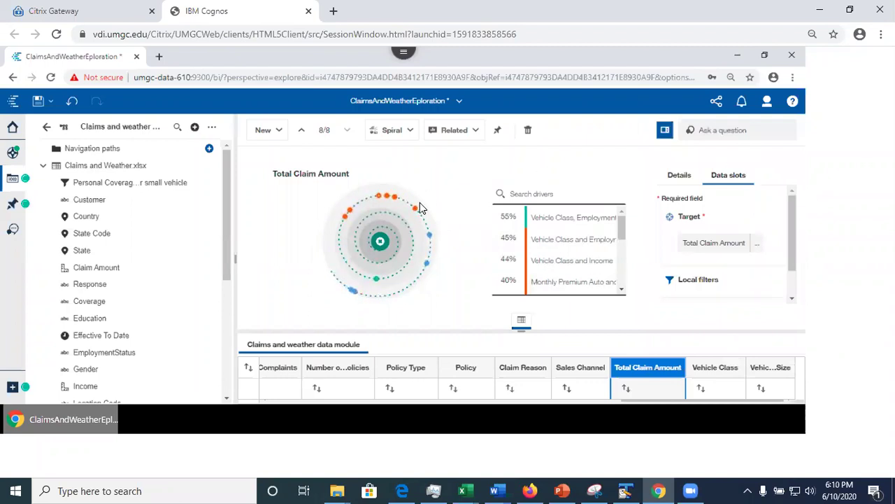
Save the exploration and show the full set of visualizations related to the Total Claim Amount spiral
{"action": "left_click", "coordinate": [36, 100]}
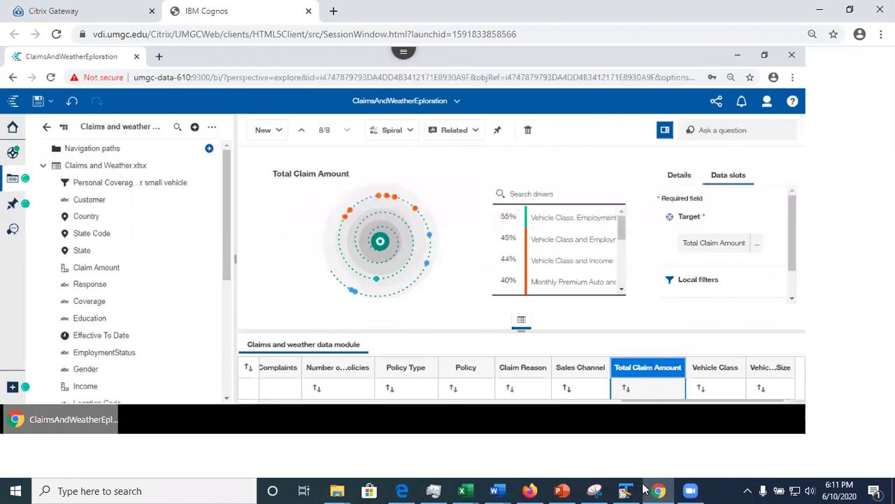
{"action": "mouse_move", "coordinate": [566, 490]}
{"action": "left_click", "coordinate": [480, 133]}
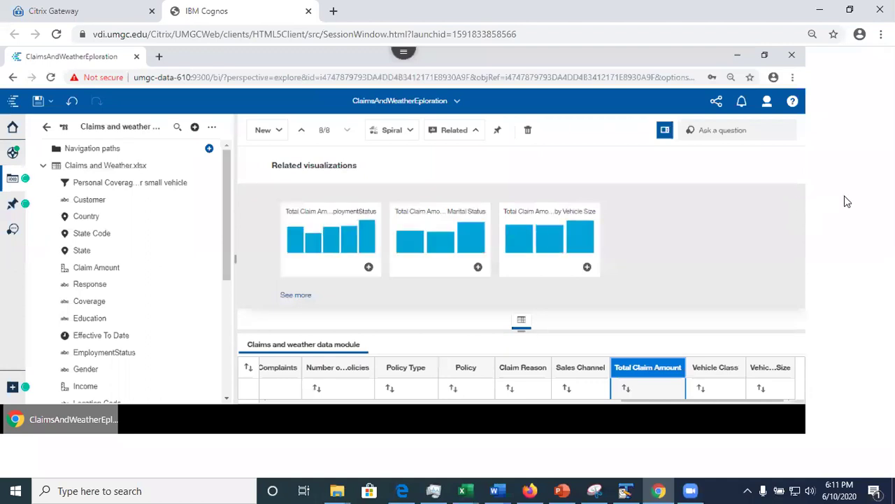
{"action": "left_click", "coordinate": [295, 294]}
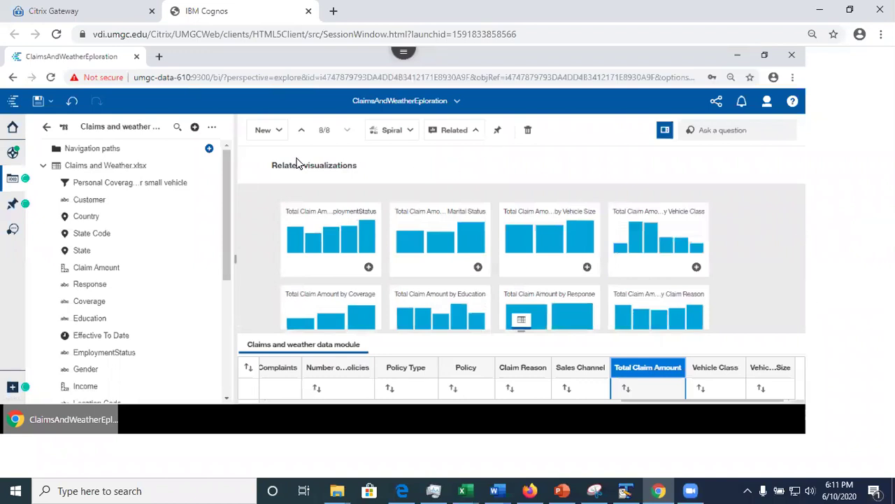
Create a new single visualization card and choose Driver analysis from the advanced analytics types
{"action": "left_click", "coordinate": [264, 130]}
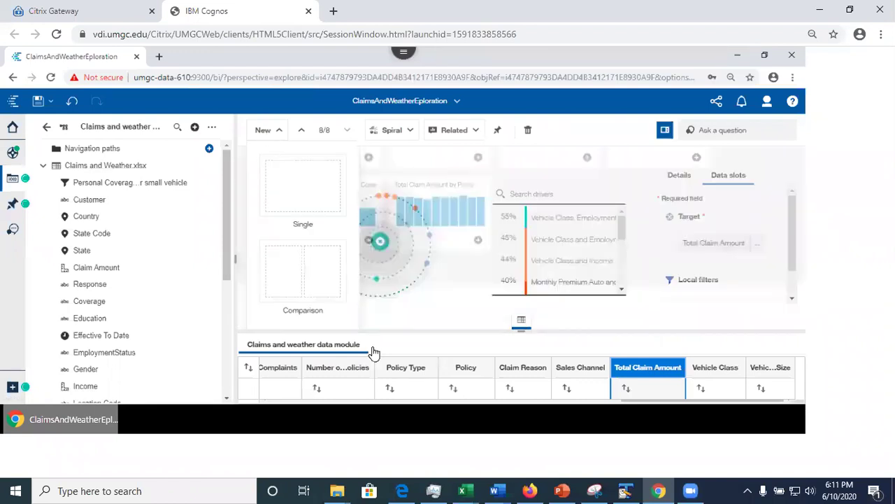
{"action": "left_click", "coordinate": [297, 193]}
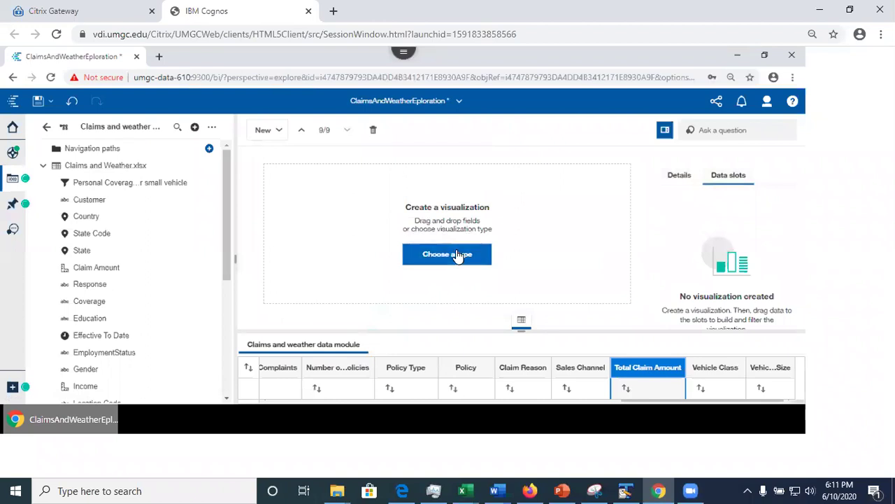
{"action": "left_click", "coordinate": [458, 255]}
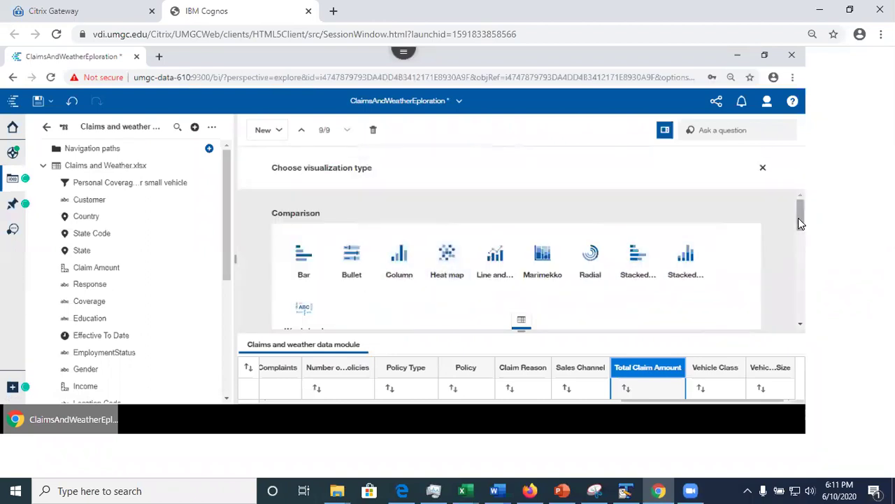
{"action": "scroll", "coordinate": [797, 231], "scroll_direction": "down", "scroll_amount": 3}
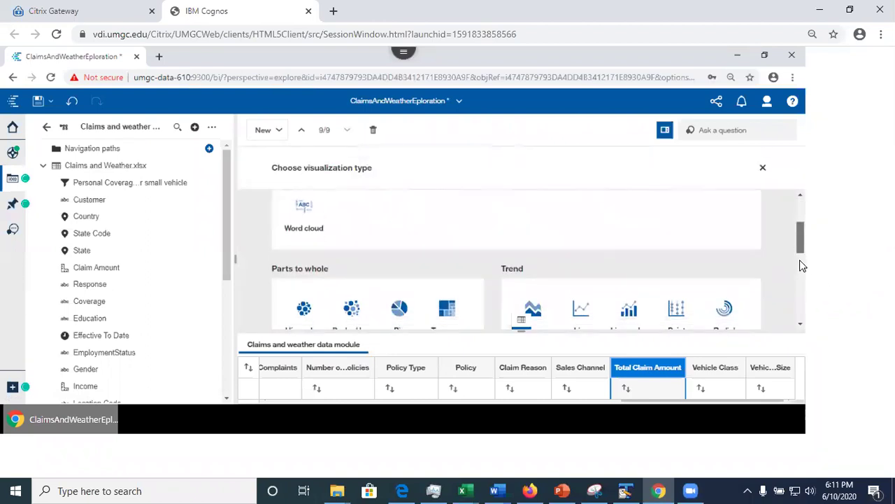
{"action": "scroll", "coordinate": [800, 238], "scroll_direction": "down", "scroll_amount": 3}
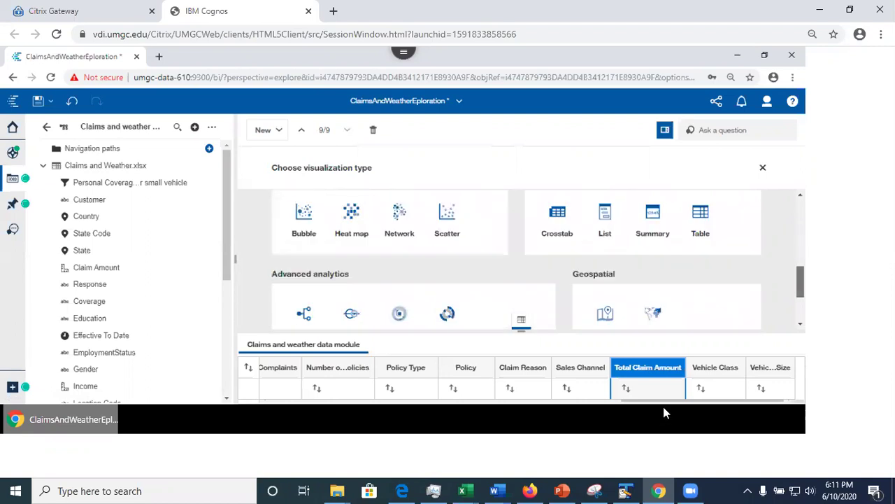
{"action": "scroll", "coordinate": [356, 326], "scroll_direction": "up", "scroll_amount": 6}
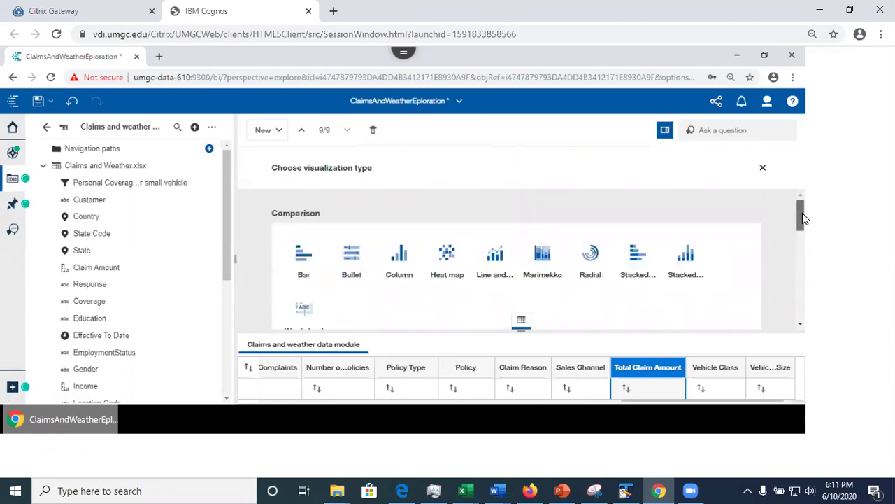
{"action": "left_click_drag", "start_coordinate": [802, 213], "coordinate": [820, 339]}
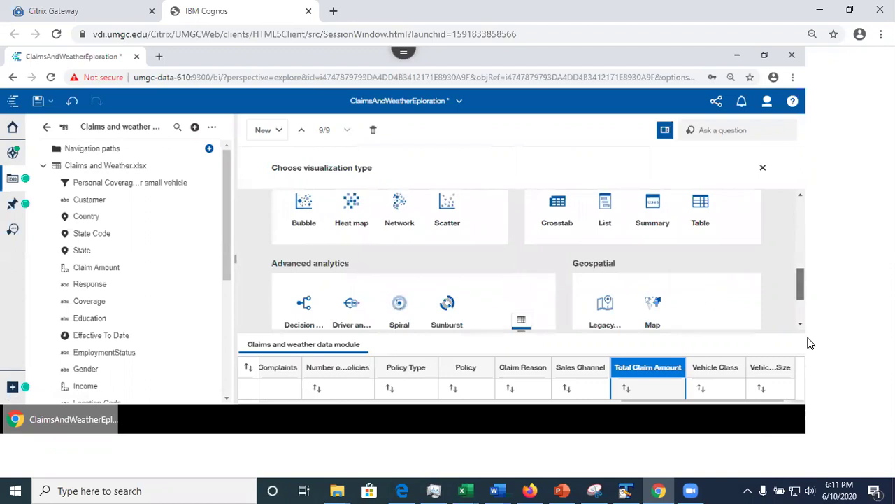
{"action": "scroll", "coordinate": [790, 302], "scroll_direction": "down", "scroll_amount": 2}
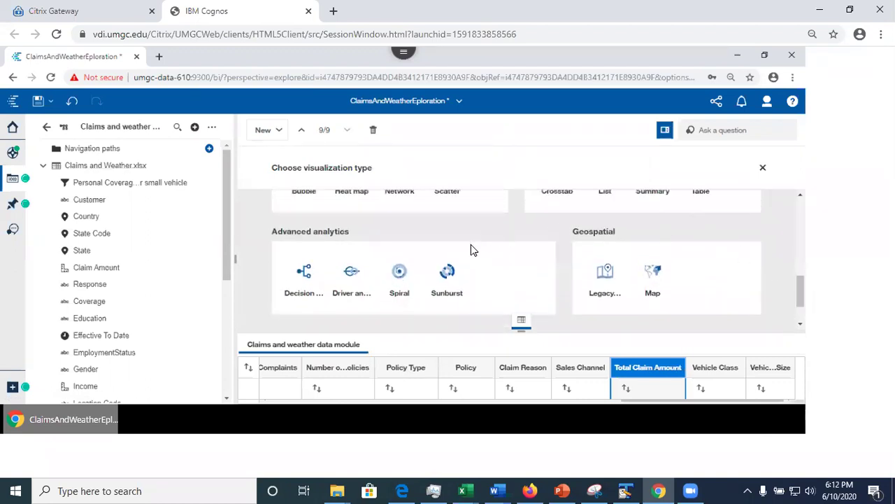
{"action": "left_click", "coordinate": [354, 287]}
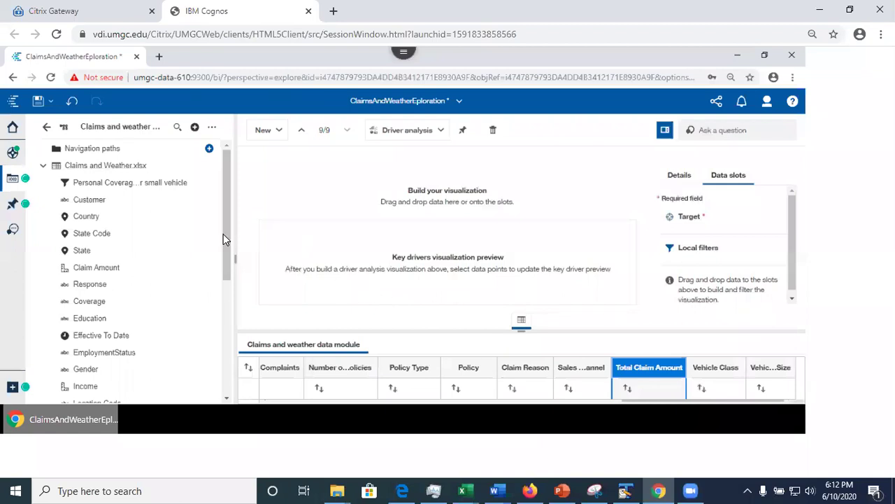
Set Total Claim Amount as the target of the driver analysis
{"action": "scroll", "coordinate": [223, 293], "scroll_direction": "down", "scroll_amount": 1}
{"action": "scroll", "coordinate": [222, 326], "scroll_direction": "down", "scroll_amount": 5}
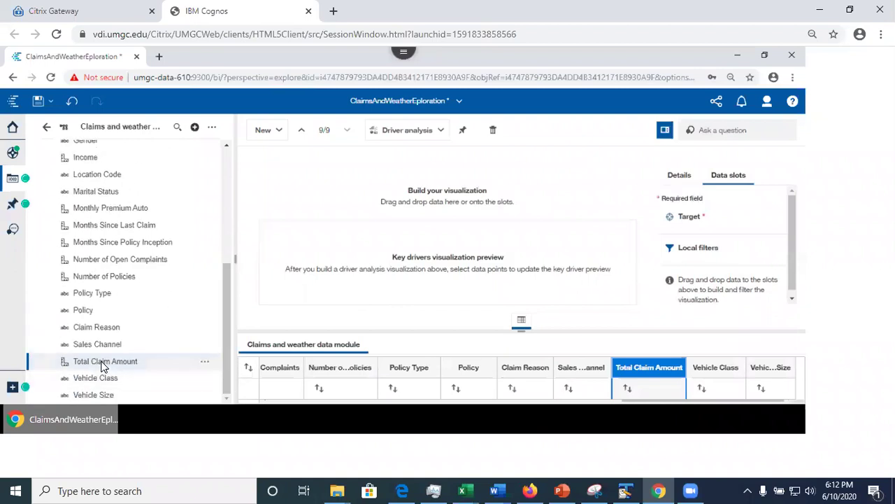
{"action": "left_click_drag", "start_coordinate": [103, 363], "coordinate": [717, 221]}
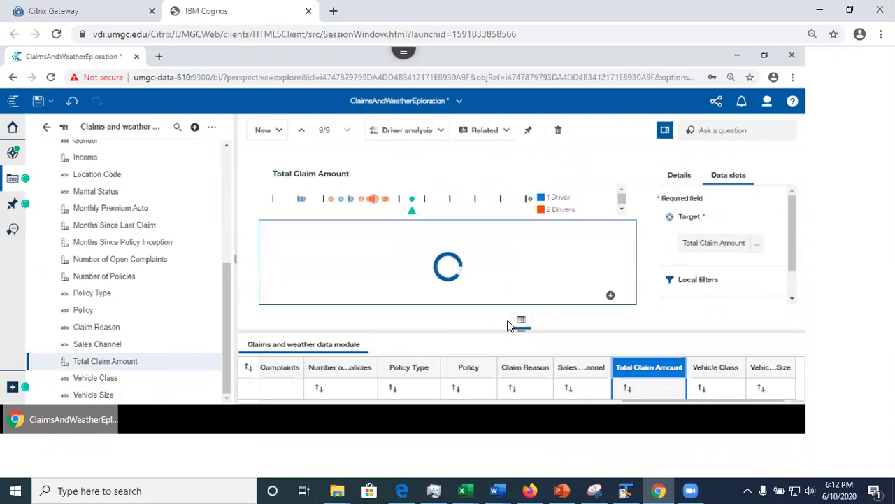
Give the driver analysis more room by hiding the sources, data slots and data table, and enlarge the page zoom one level
{"action": "left_click", "coordinate": [14, 179]}
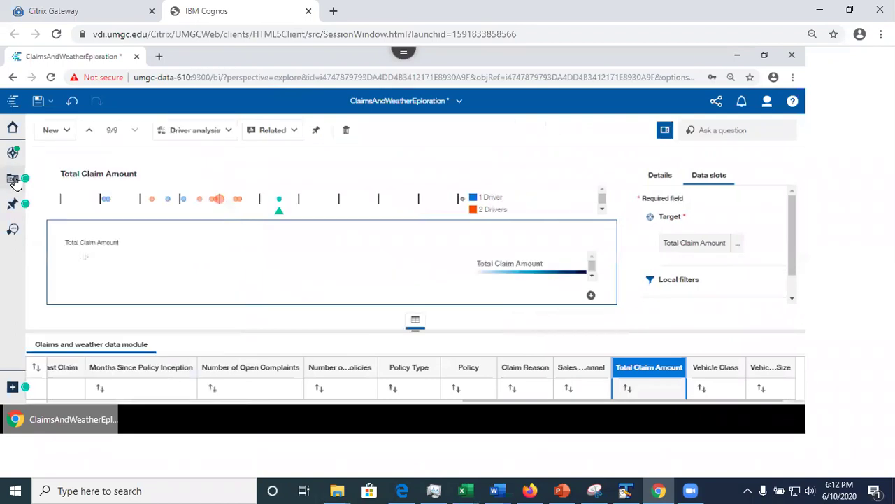
{"action": "left_click", "coordinate": [665, 132]}
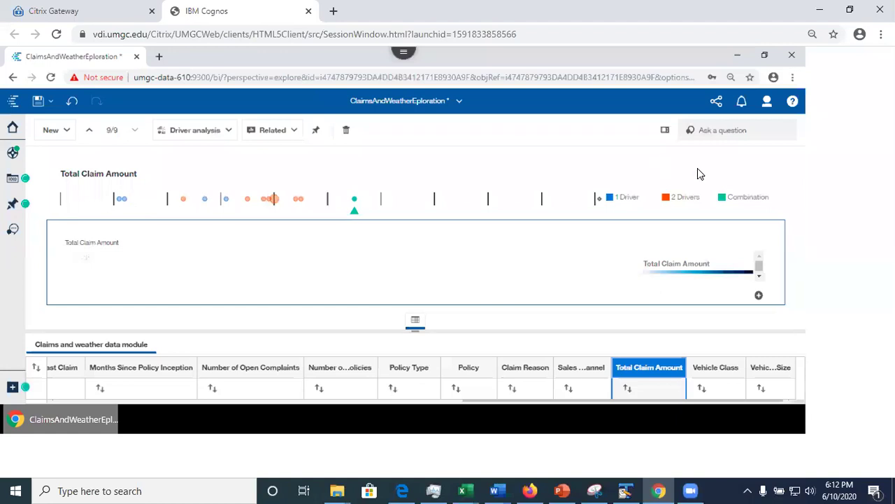
{"action": "left_click", "coordinate": [793, 78]}
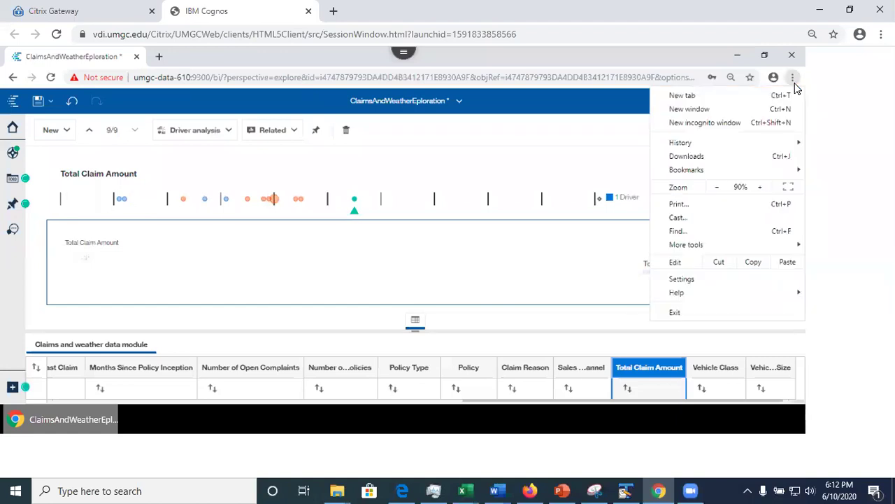
{"action": "left_click", "coordinate": [762, 193]}
{"action": "left_click", "coordinate": [554, 132]}
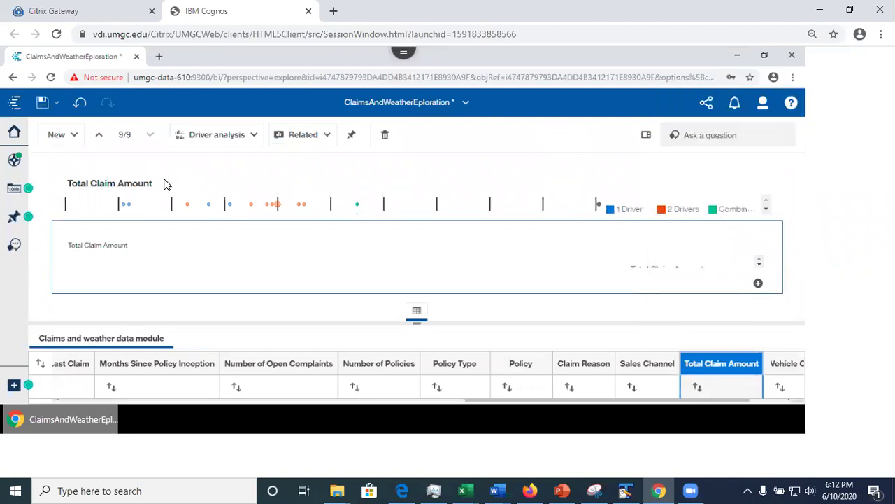
{"action": "left_click", "coordinate": [416, 315]}
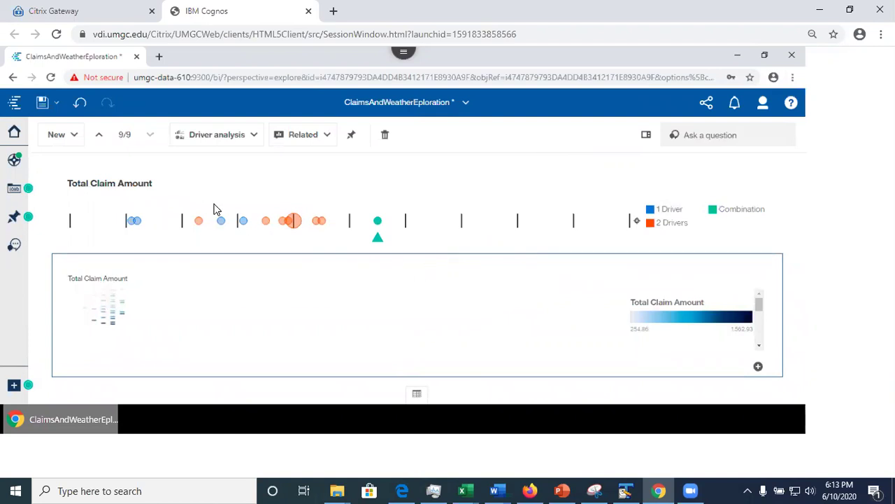
Select the EmploymentStatus driver, add its Total Claim Amount chart to the cards and check the card list
{"action": "left_click", "coordinate": [138, 223]}
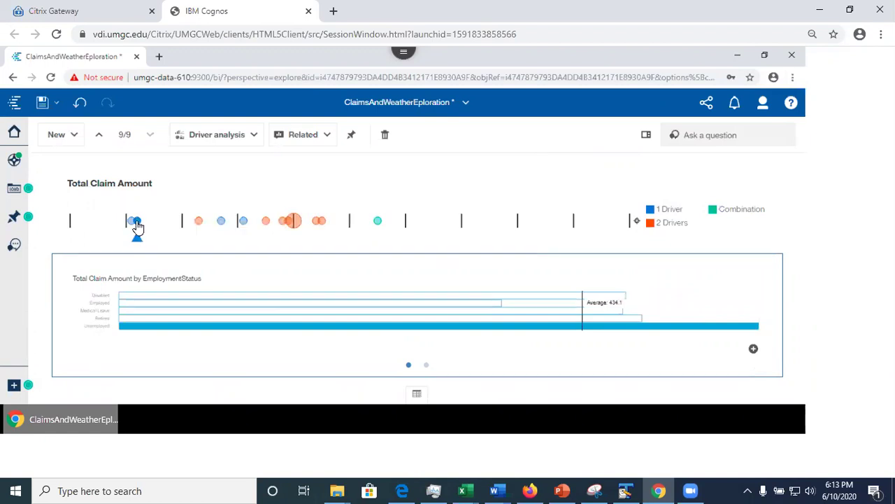
{"action": "mouse_move", "coordinate": [137, 223]}
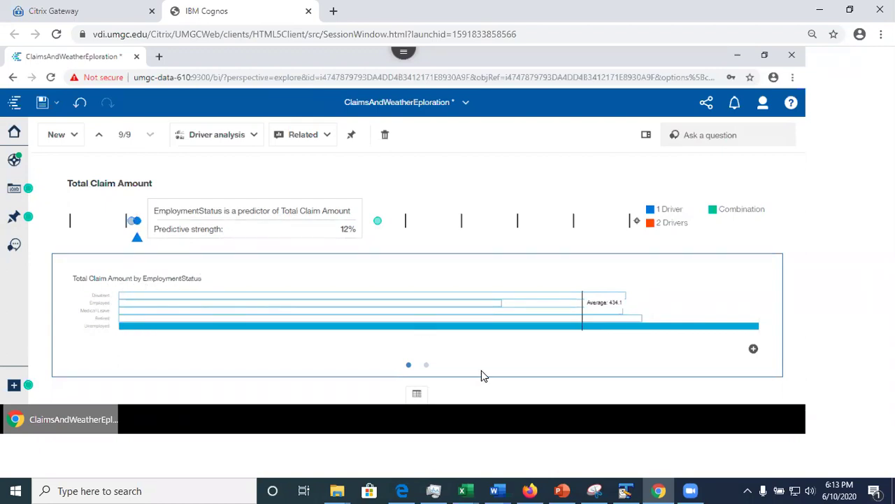
{"action": "left_click", "coordinate": [754, 349]}
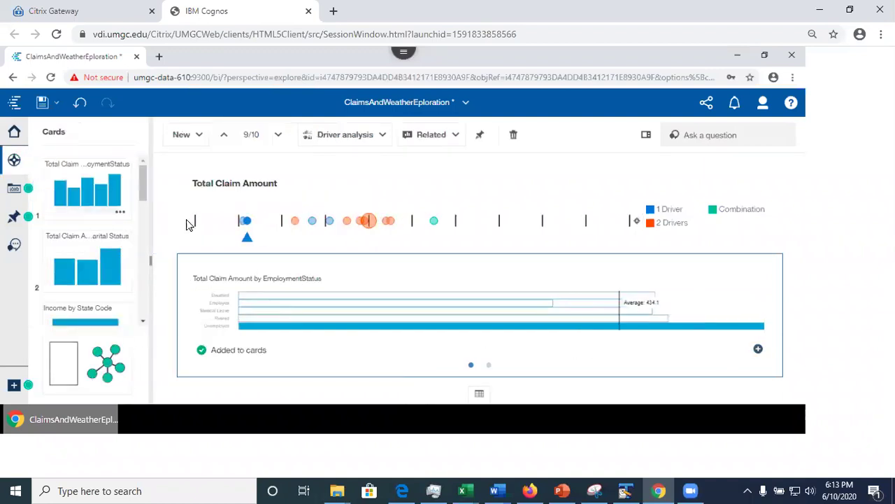
{"action": "left_click_drag", "start_coordinate": [144, 182], "coordinate": [155, 350]}
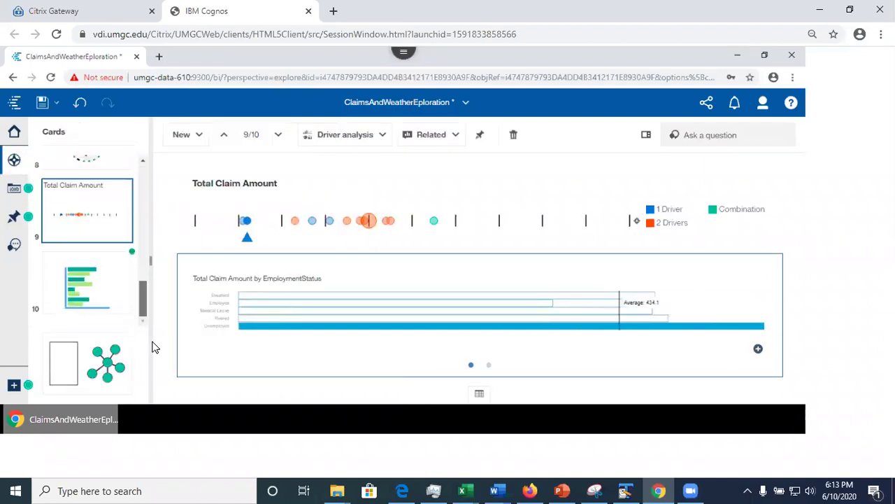
{"action": "scroll", "coordinate": [137, 196], "scroll_direction": "up", "scroll_amount": 10}
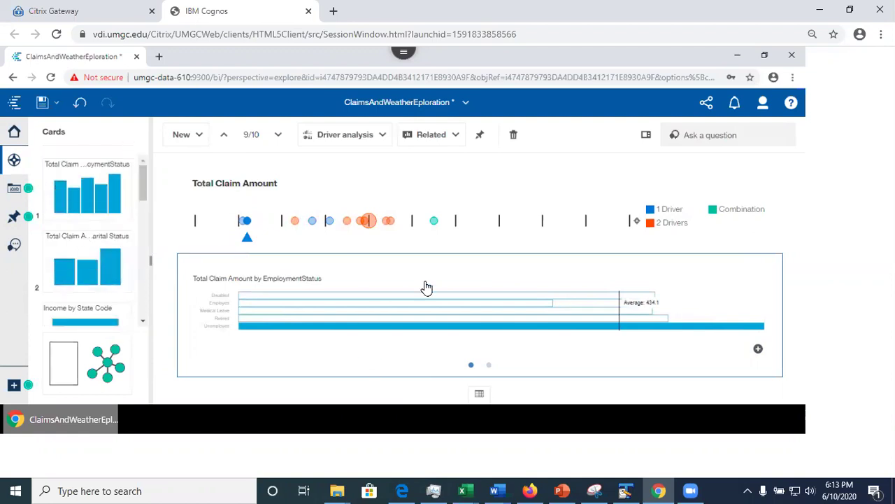
Preview the Vehicle Class and Coverage driver pair, and add the Combination driver's Total Claim Amount tree to the cards
{"action": "left_click", "coordinate": [369, 224]}
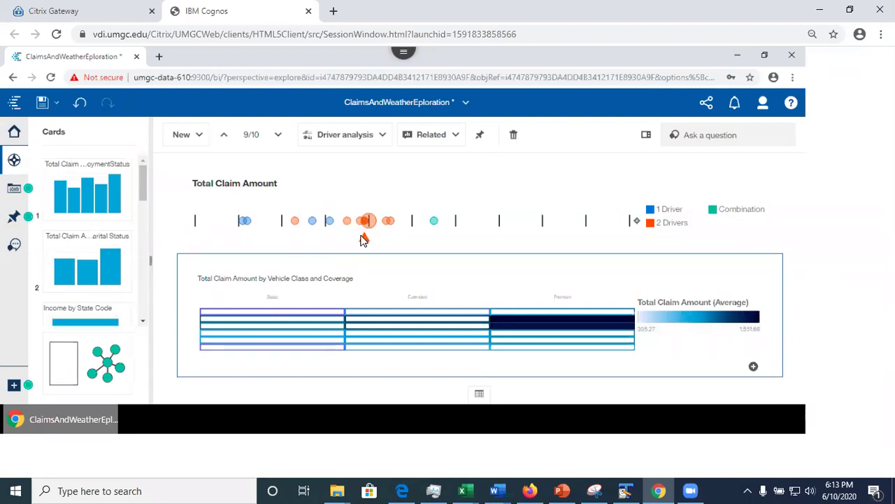
{"action": "mouse_move", "coordinate": [366, 222]}
{"action": "left_click", "coordinate": [433, 222]}
{"action": "mouse_move", "coordinate": [435, 226]}
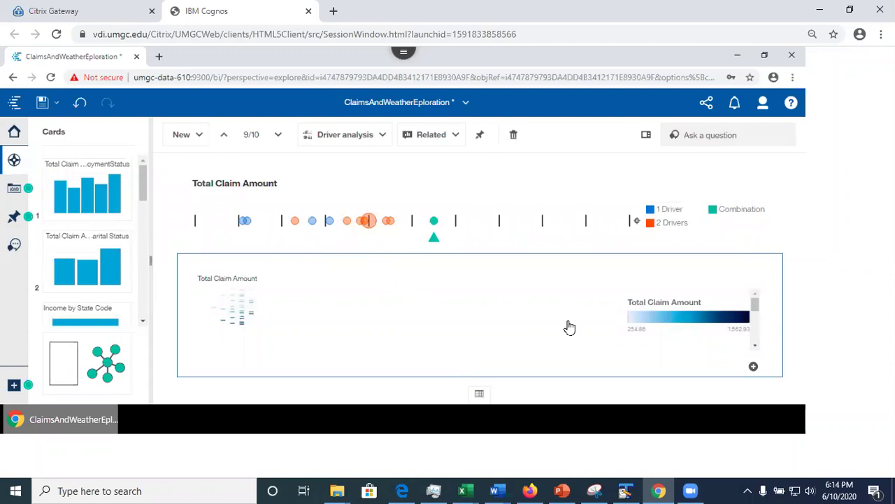
{"action": "left_click", "coordinate": [753, 366]}
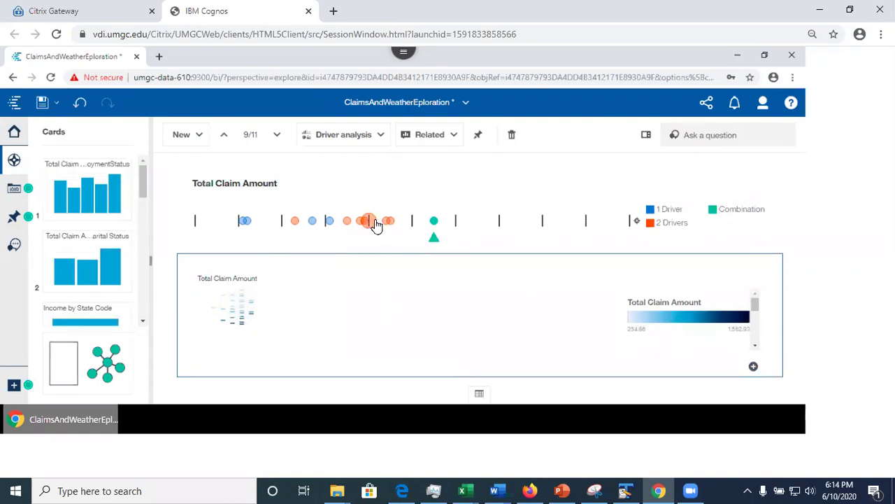
Find the newly added Total Claim Amount decision tree in the card list and open it as card 10
{"action": "mouse_move", "coordinate": [373, 229]}
{"action": "left_click_drag", "start_coordinate": [143, 186], "coordinate": [157, 308]}
{"action": "scroll", "coordinate": [148, 286], "scroll_direction": "down", "scroll_amount": 1}
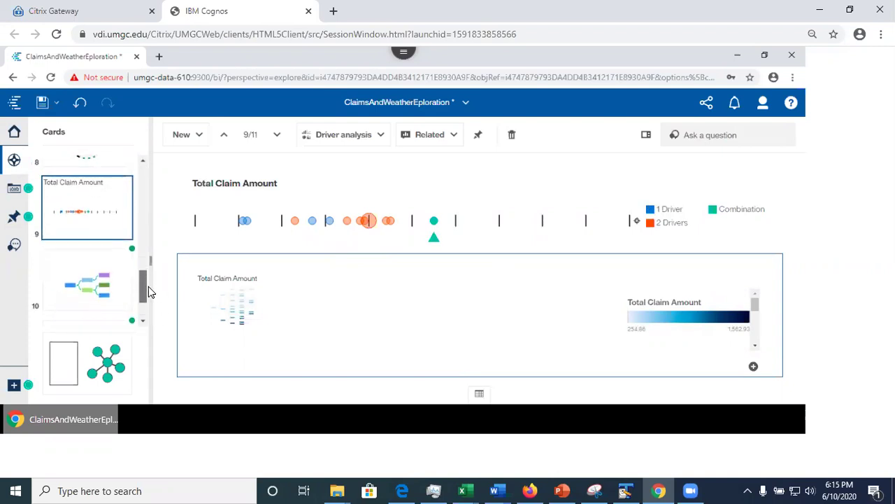
{"action": "left_click", "coordinate": [102, 291]}
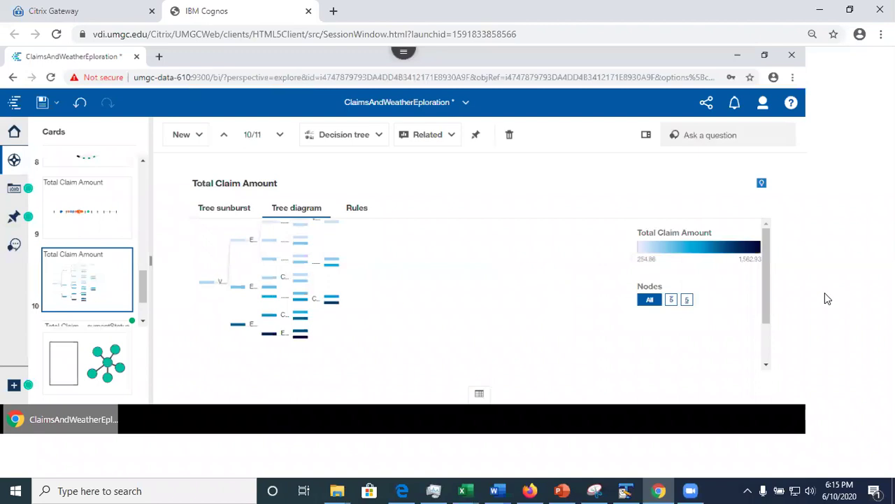
Collapse the SUV/Sports Car branch, the Medical Leave branch and the luxury vehicles' Unemployed branch in the tree diagram
{"action": "left_click", "coordinate": [236, 289]}
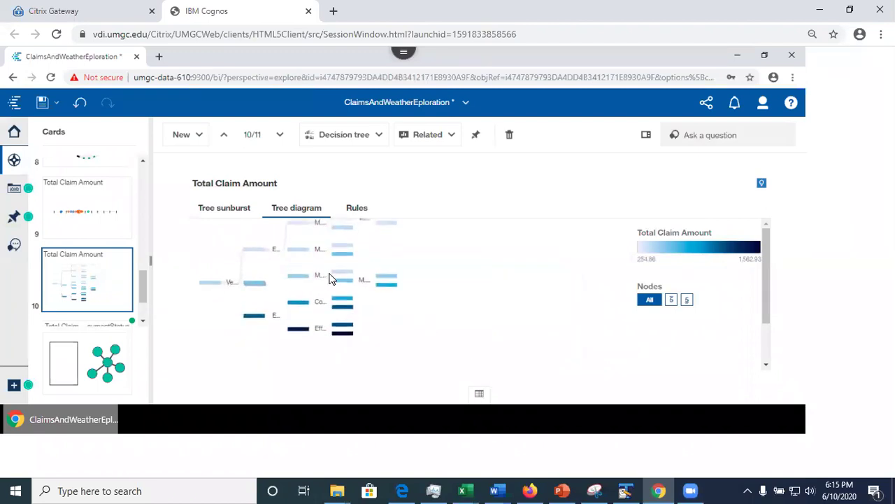
{"action": "left_click", "coordinate": [299, 255]}
{"action": "left_click", "coordinate": [326, 334]}
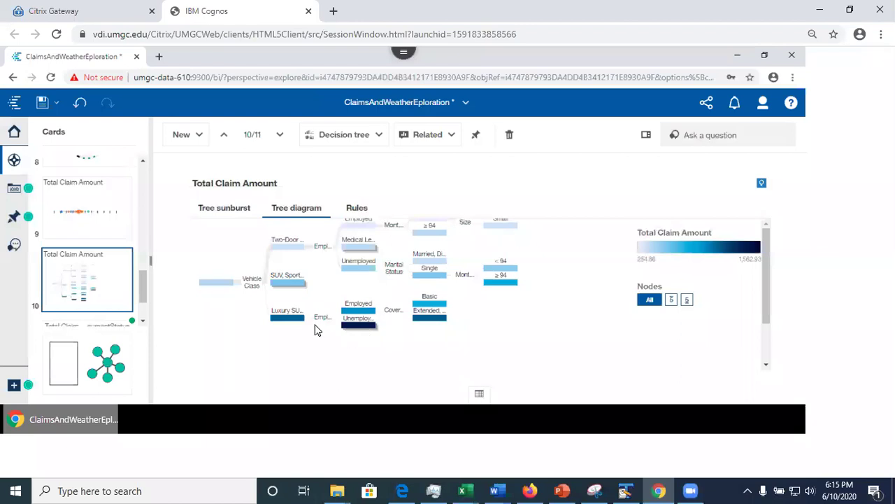
Collapse the Luxury SUV/Luxury Car branch, inspect its node details, and expand it again to examine its employment status nodes
{"action": "left_click", "coordinate": [280, 324]}
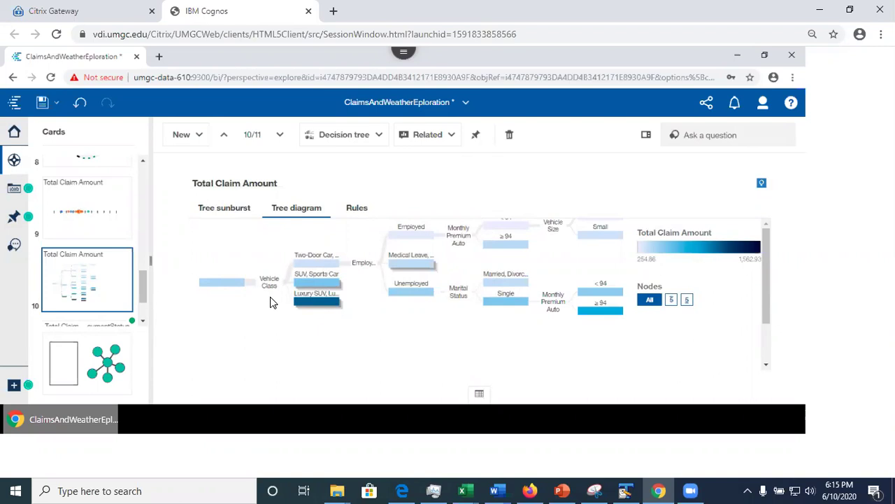
{"action": "mouse_move", "coordinate": [316, 310]}
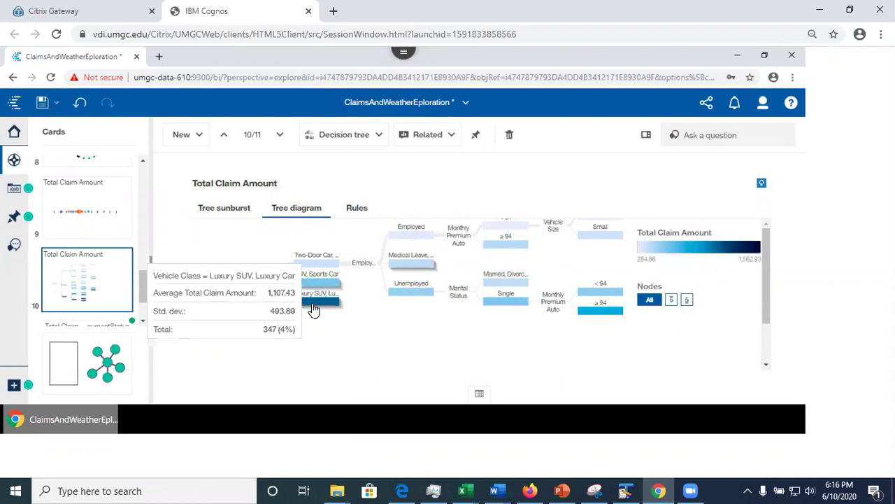
{"action": "left_click", "coordinate": [314, 310]}
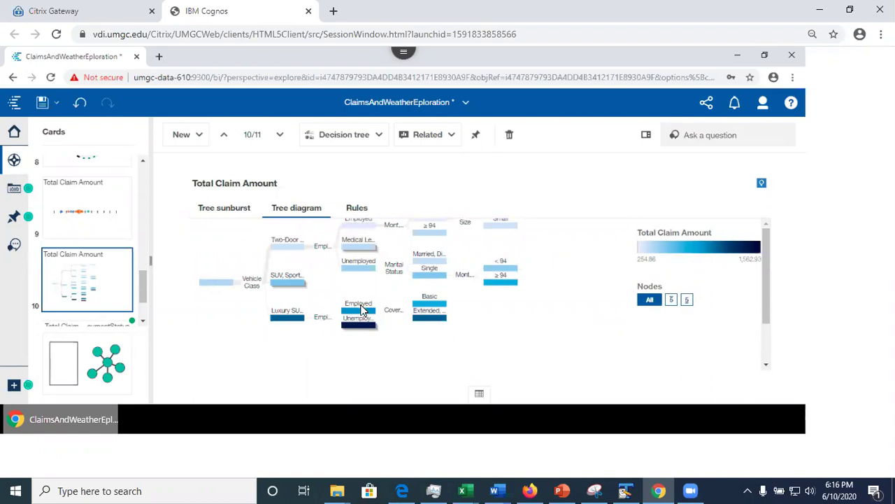
{"action": "mouse_move", "coordinate": [353, 333]}
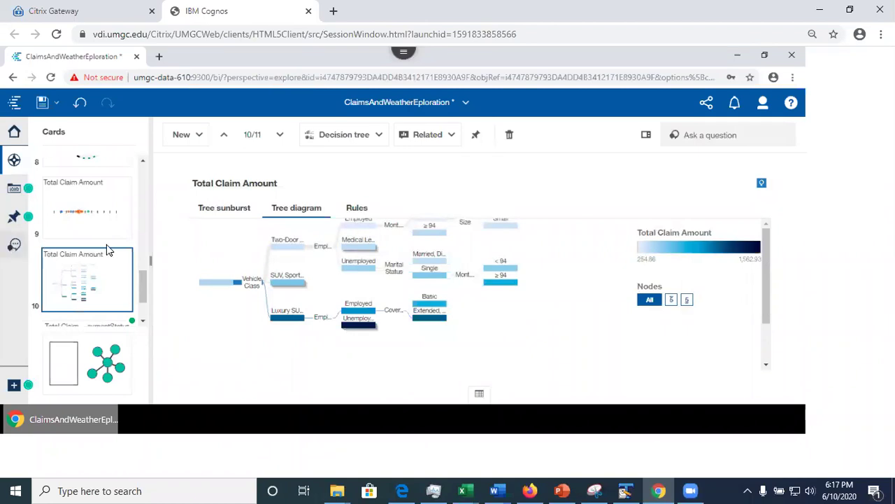
Hide the card list, show the decision tree's rules and expand the full text of the first rule
{"action": "left_click", "coordinate": [13, 161]}
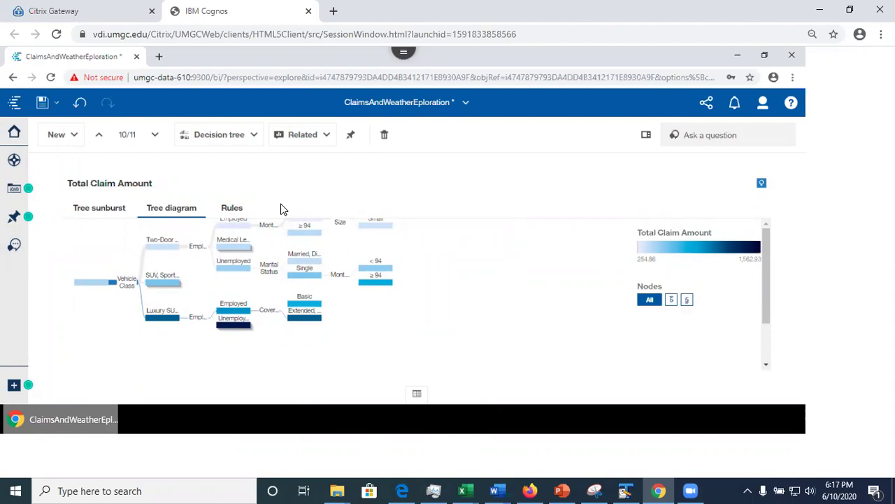
{"action": "left_click", "coordinate": [233, 210]}
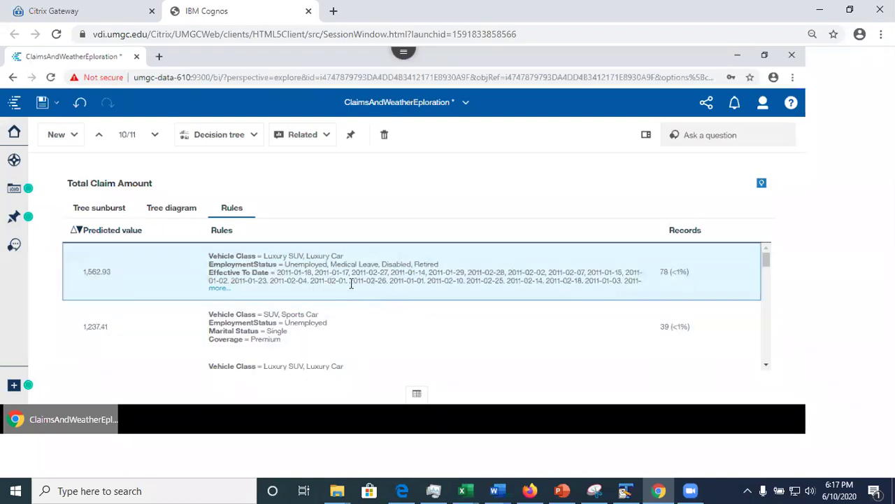
{"action": "left_click", "coordinate": [220, 290]}
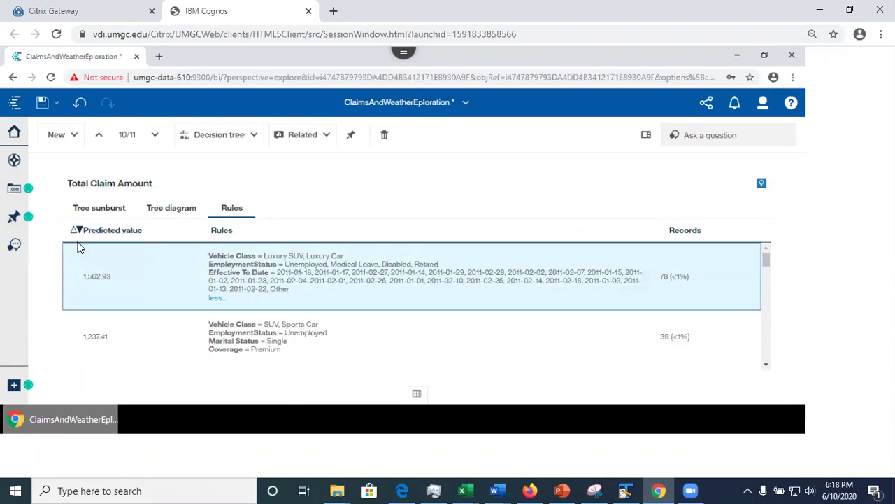
Sort the rules by ascending predicted value, and collapse the Employed segment in the tree sunburst
{"action": "left_click", "coordinate": [77, 233]}
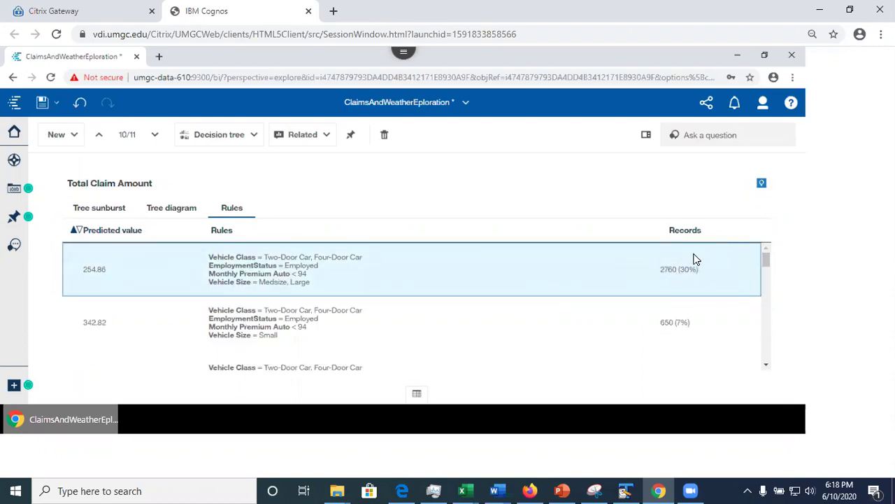
{"action": "left_click", "coordinate": [108, 215]}
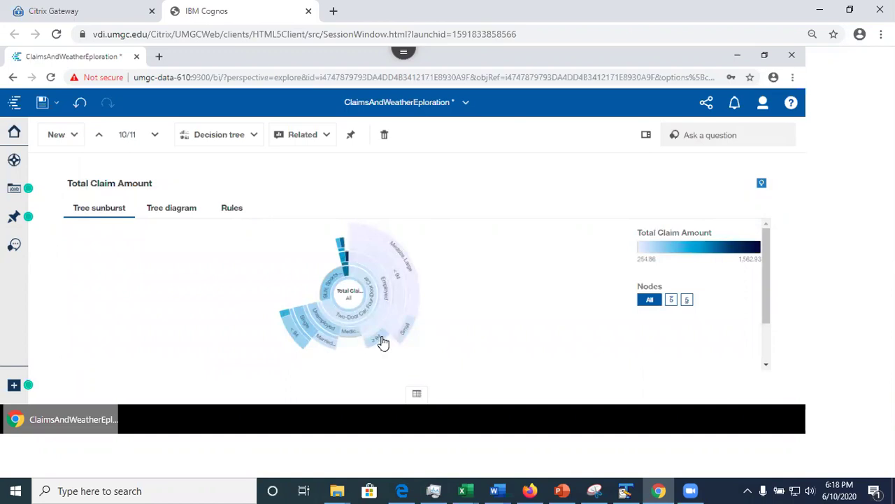
{"action": "mouse_move", "coordinate": [375, 345]}
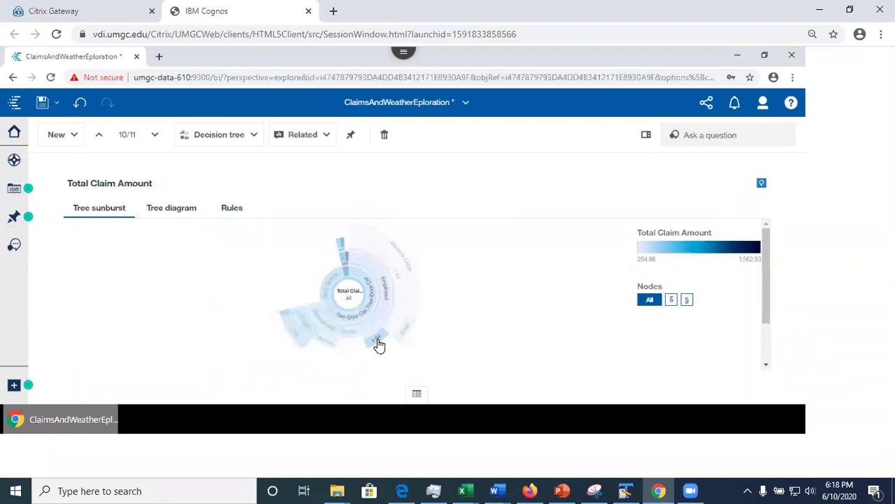
{"action": "left_click", "coordinate": [388, 297]}
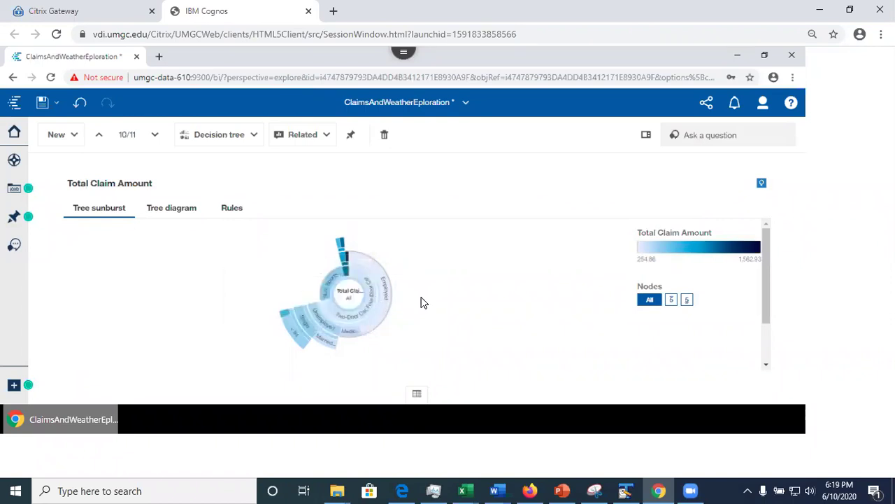
{"action": "mouse_move", "coordinate": [390, 302]}
{"action": "left_click", "coordinate": [368, 302]}
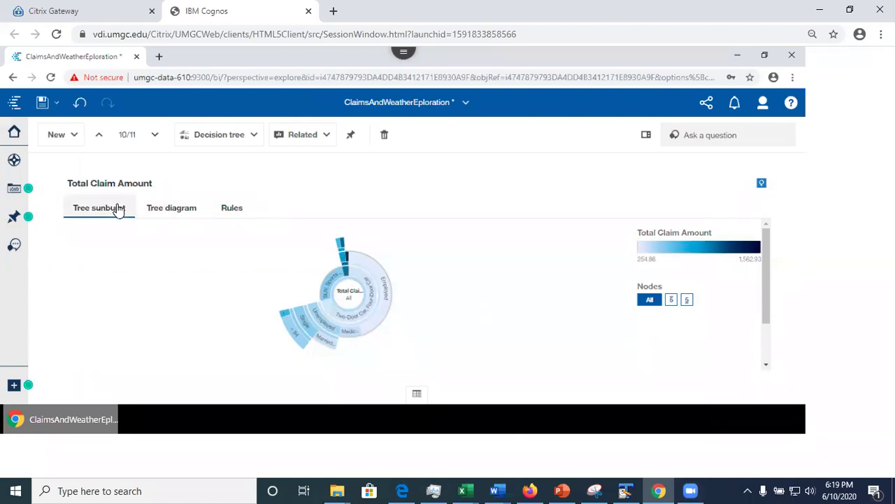
Show the tree diagram of the Total Claim Amount card together with its data slots
{"action": "left_click", "coordinate": [175, 212]}
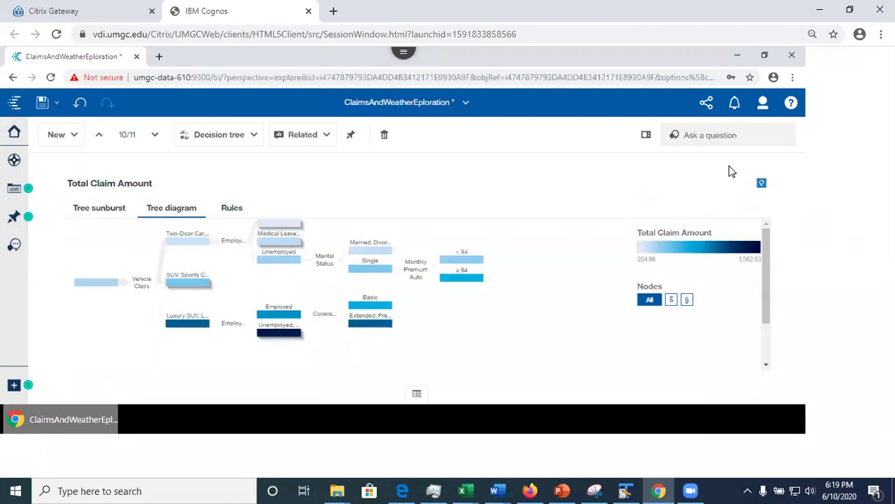
{"action": "left_click", "coordinate": [646, 136]}
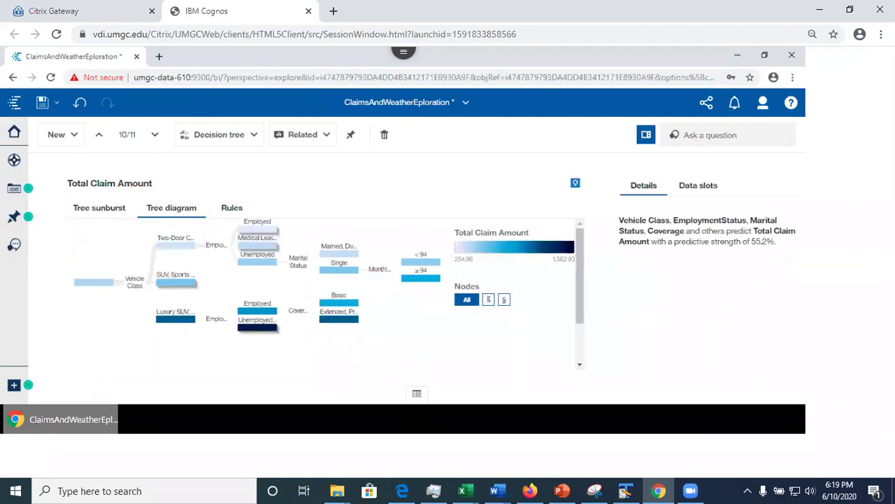
{"action": "left_click", "coordinate": [697, 190]}
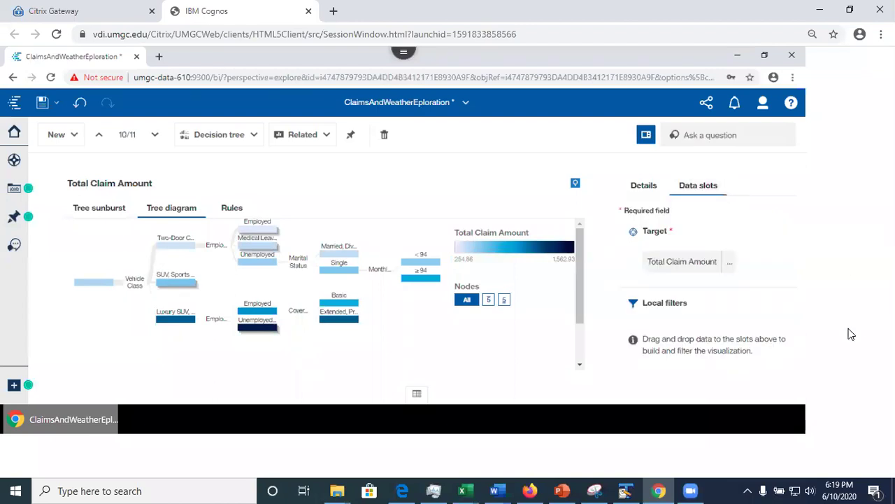
Edit the drivers of the Total Claim Amount target to exclude Vehicle Class
{"action": "left_click", "coordinate": [729, 262]}
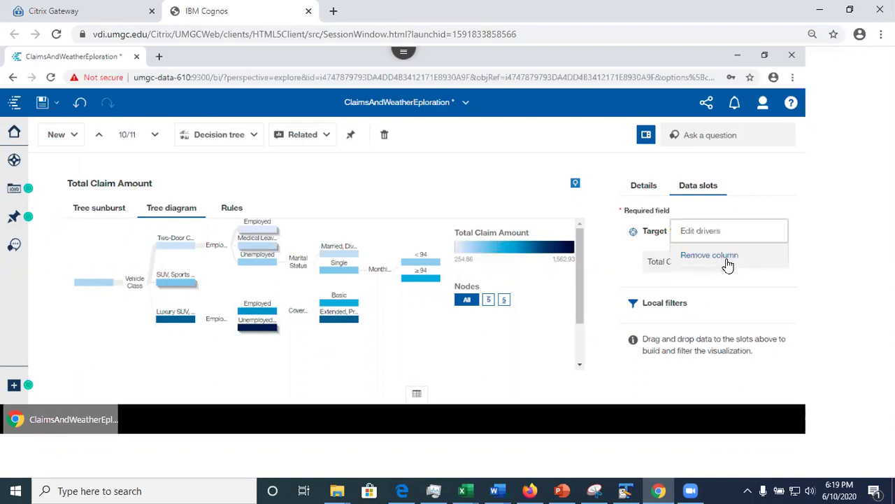
{"action": "left_click", "coordinate": [704, 231]}
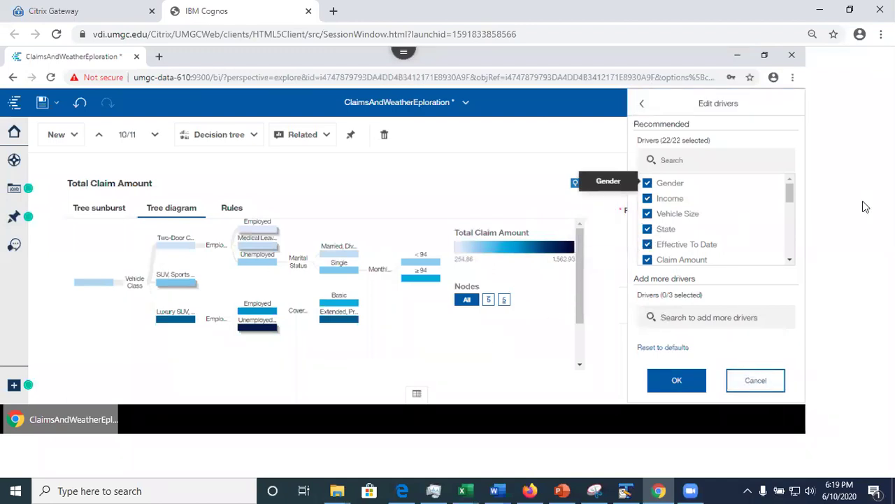
{"action": "left_click_drag", "start_coordinate": [790, 194], "coordinate": [793, 213]}
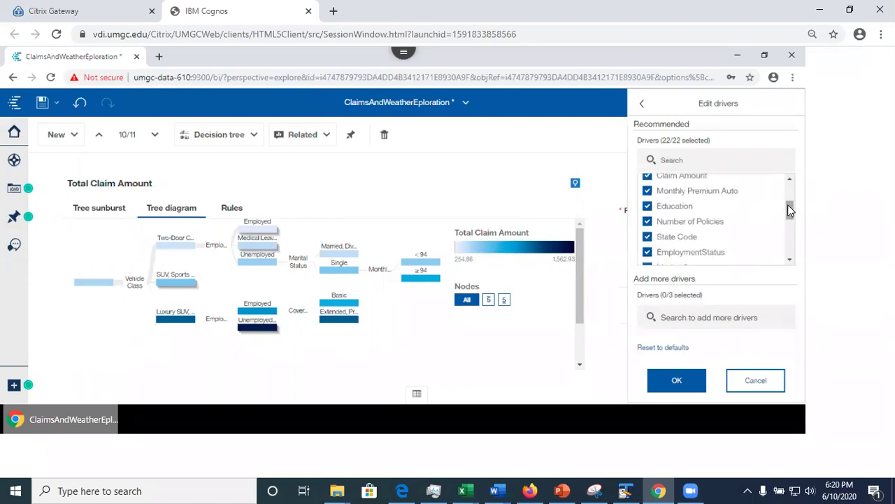
{"action": "scroll", "coordinate": [787, 204], "scroll_direction": "up", "scroll_amount": 2}
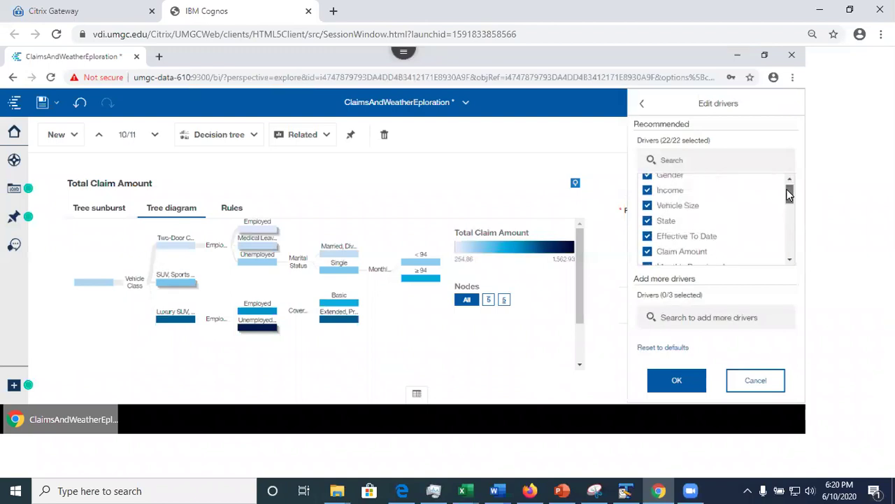
{"action": "left_click_drag", "start_coordinate": [788, 198], "coordinate": [789, 226]}
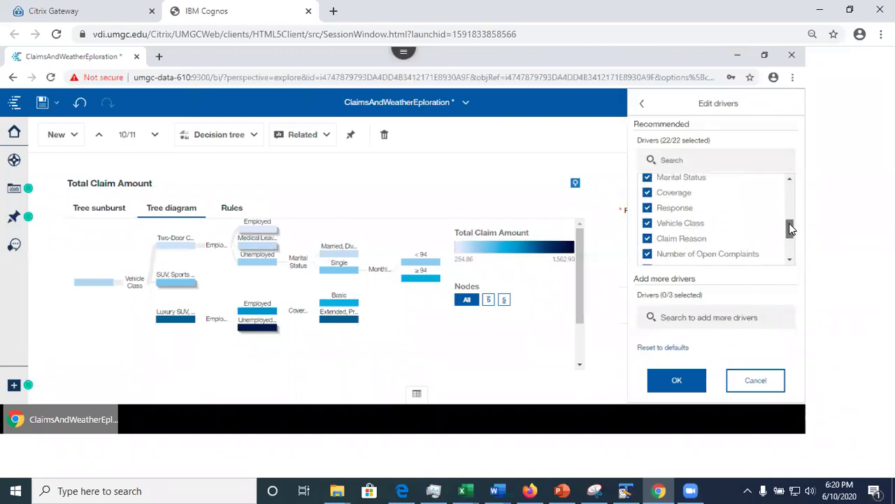
{"action": "left_click", "coordinate": [647, 223]}
{"action": "left_click", "coordinate": [669, 392]}
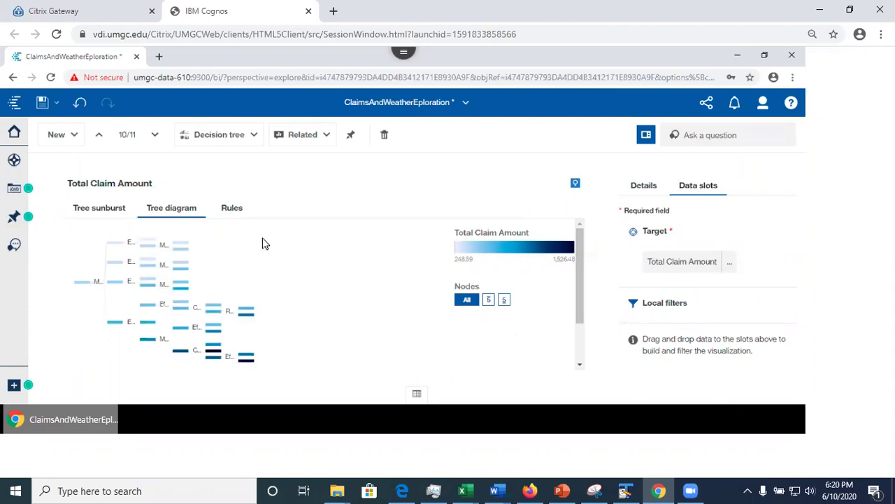
Undo the last driver change and check the rebuilt tree diagram
{"action": "left_click", "coordinate": [80, 103]}
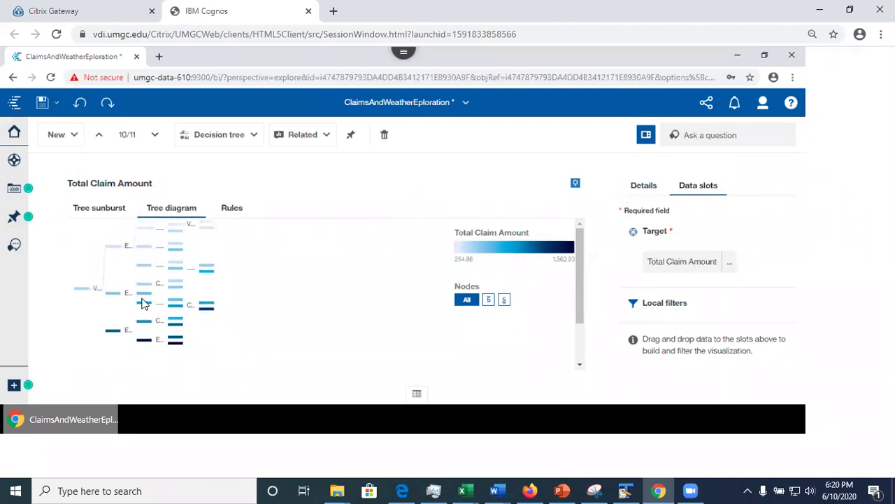
{"action": "scroll", "coordinate": [168, 272], "scroll_direction": "down", "scroll_amount": 1}
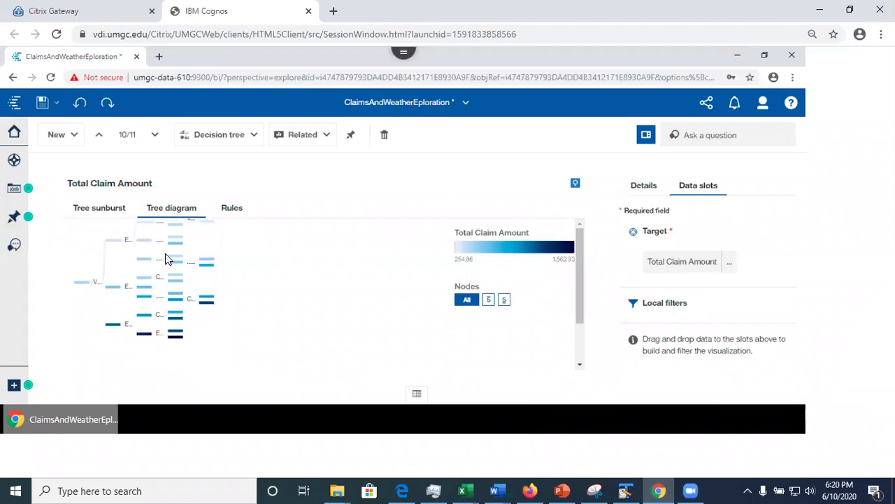
{"action": "scroll", "coordinate": [168, 275], "scroll_direction": "up", "scroll_amount": 1}
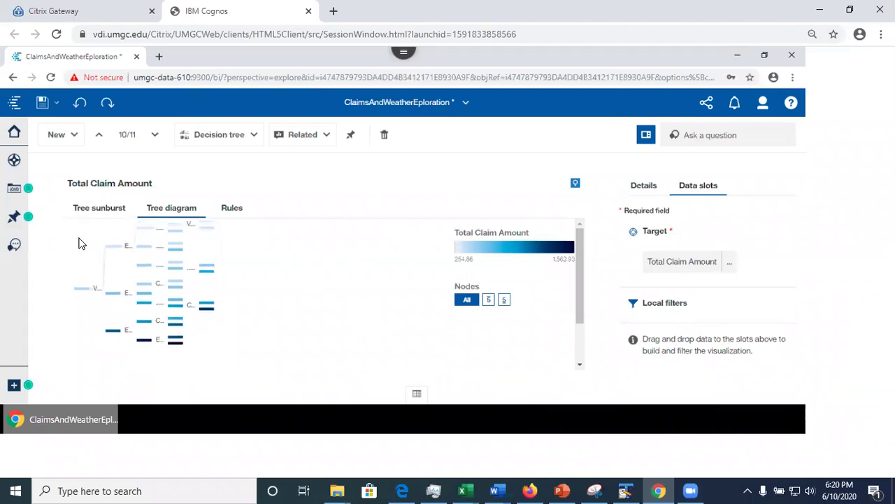
Save the exploration and switch to the Intro to Cognos analytics presentation in PowerPoint
{"action": "left_click", "coordinate": [41, 102]}
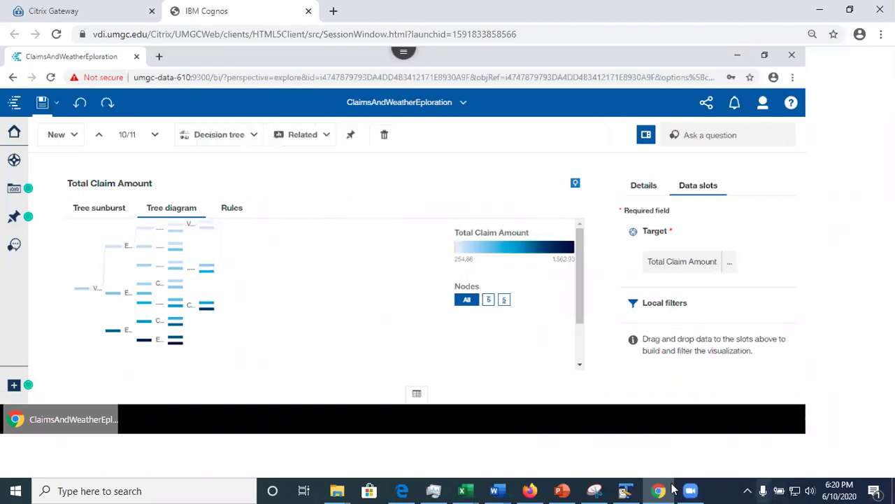
{"action": "left_click", "coordinate": [562, 490]}
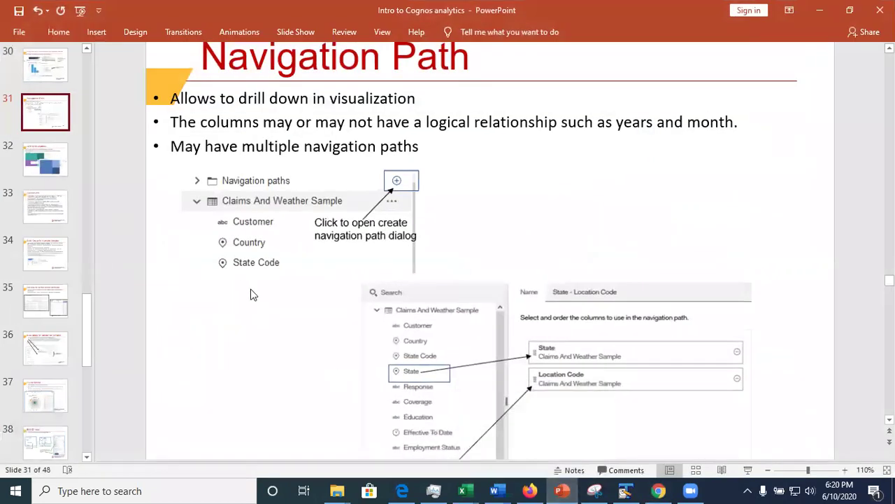
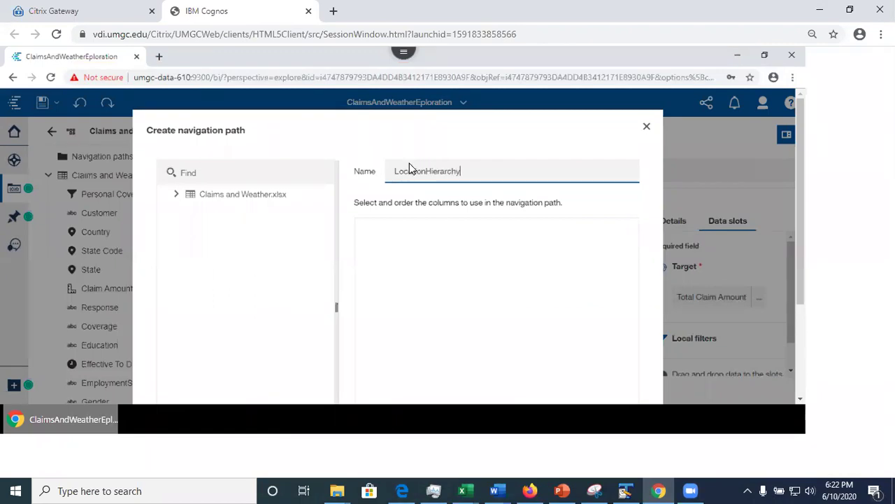
Add the State and Location Code columns, in that order, to the LocationHierarchy navigation path
{"action": "left_click", "coordinate": [178, 197]}
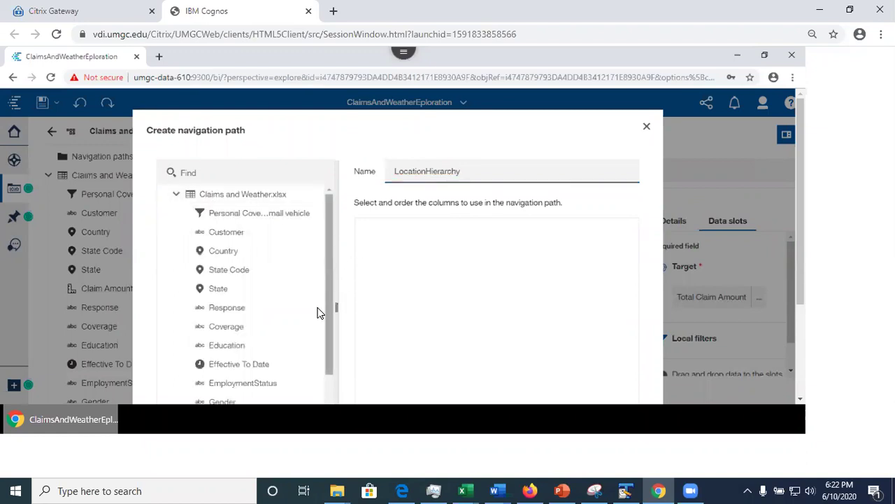
{"action": "left_click_drag", "start_coordinate": [217, 289], "coordinate": [414, 242]}
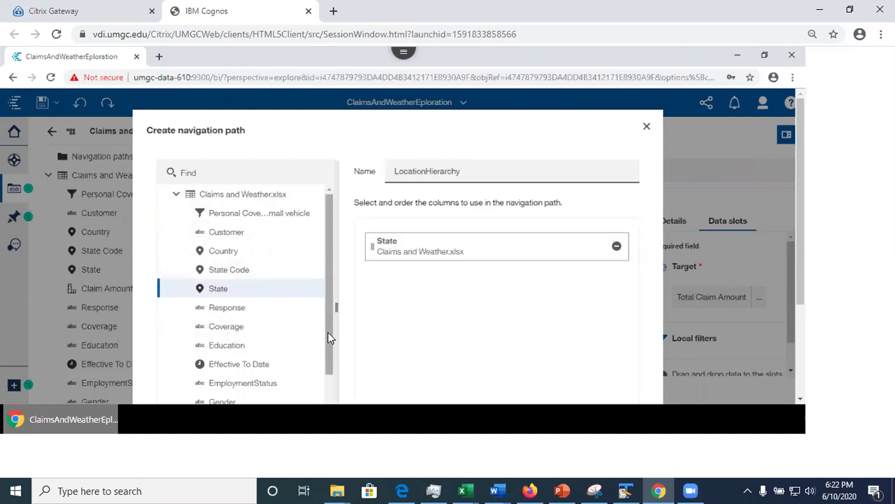
{"action": "left_click_drag", "start_coordinate": [326, 332], "coordinate": [244, 326]}
{"action": "left_click_drag", "start_coordinate": [327, 343], "coordinate": [394, 380]}
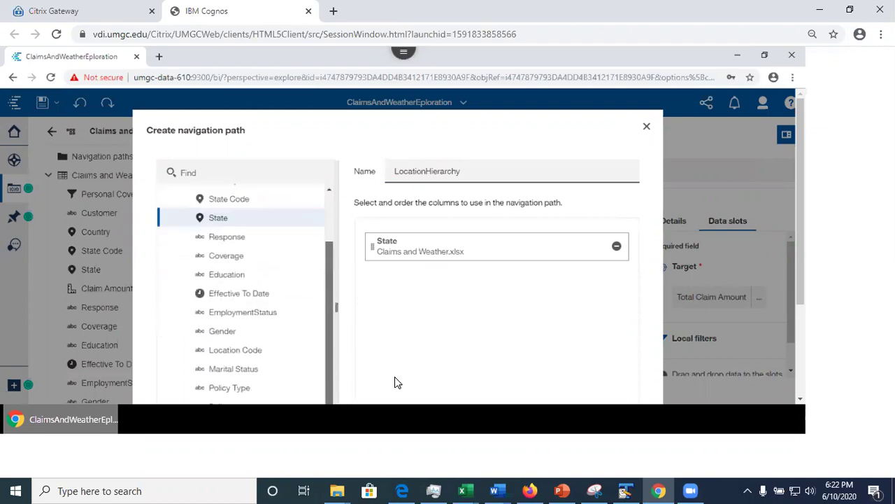
{"action": "left_click_drag", "start_coordinate": [224, 354], "coordinate": [427, 285]}
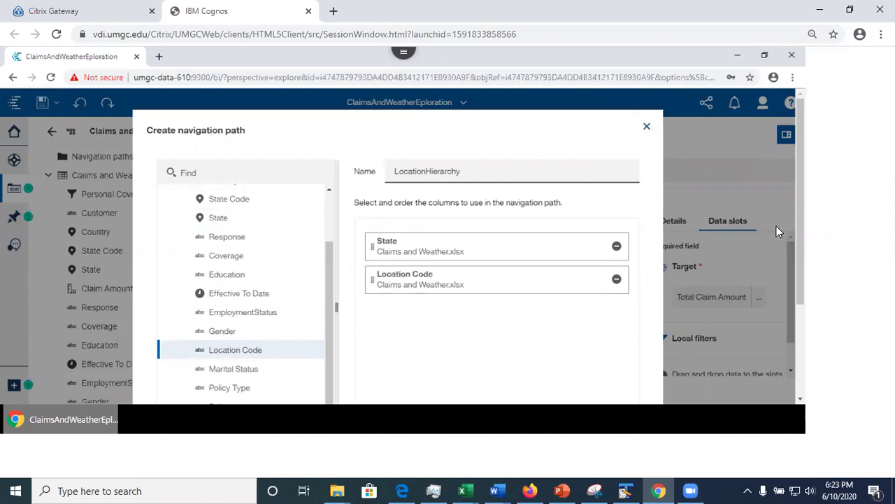
Reduce the inner browser's page zoom to 90% to fit more of the navigation path dialog
{"action": "scroll", "coordinate": [798, 261], "scroll_direction": "down", "scroll_amount": 1}
{"action": "scroll", "coordinate": [804, 114], "scroll_direction": "up", "scroll_amount": 2}
{"action": "left_click", "coordinate": [793, 77]}
{"action": "left_click", "coordinate": [717, 187]}
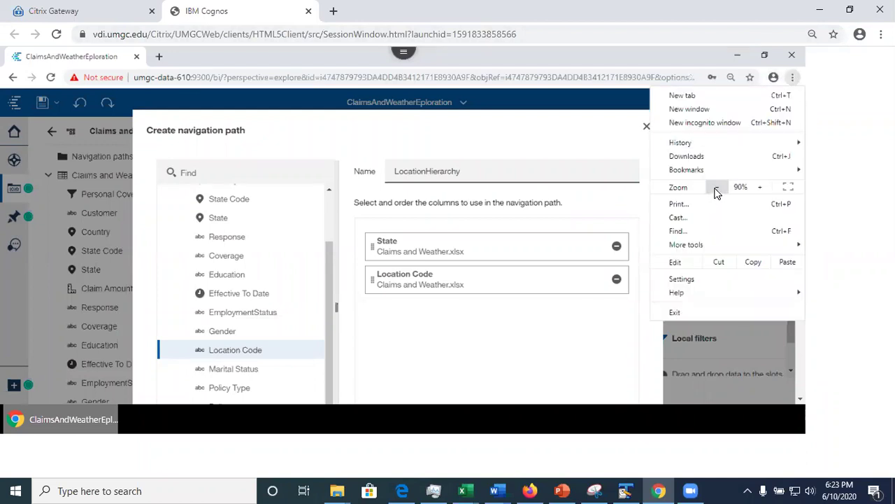
{"action": "left_click", "coordinate": [502, 342]}
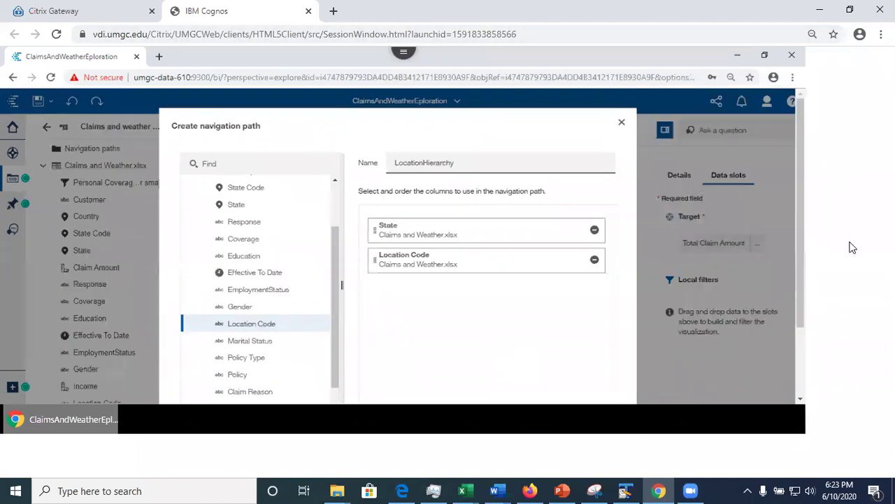
Confirm the creation of the LocationHierarchy navigation path and save the exploration
{"action": "left_click_drag", "start_coordinate": [801, 273], "coordinate": [802, 398]}
{"action": "scroll", "coordinate": [498, 362], "scroll_direction": "up", "scroll_amount": 3}
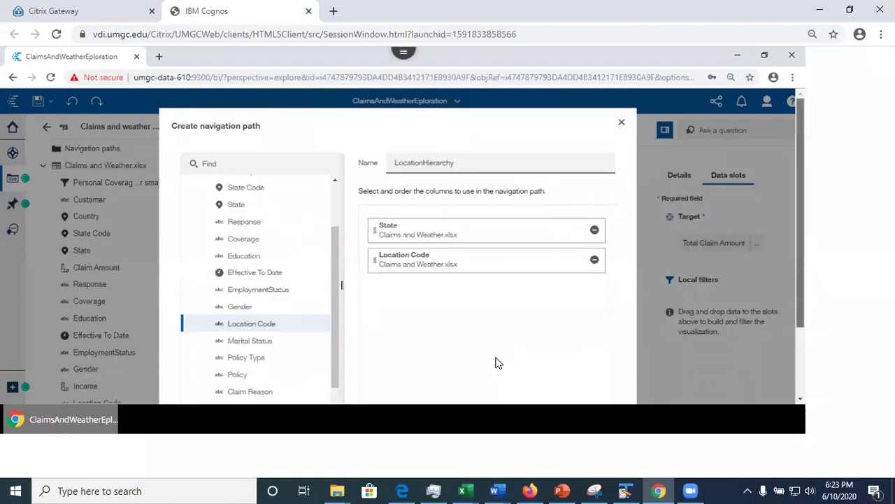
{"action": "scroll", "coordinate": [790, 310], "scroll_direction": "down", "scroll_amount": 3}
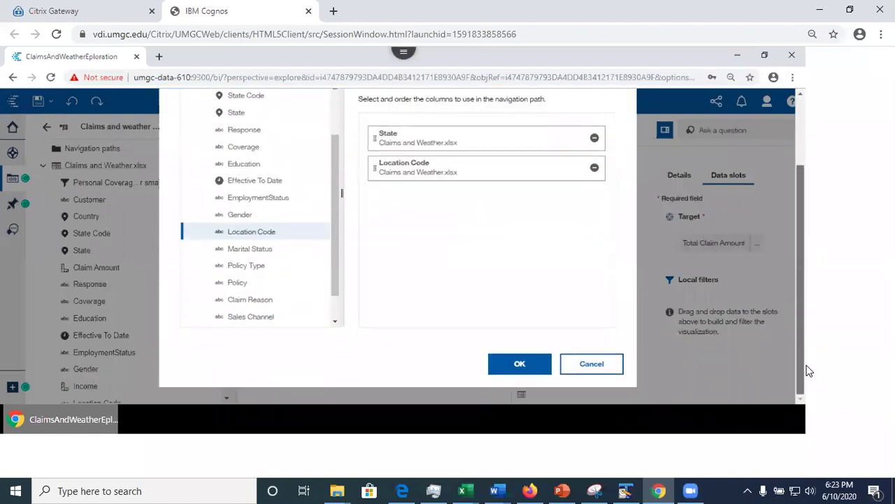
{"action": "scroll", "coordinate": [786, 311], "scroll_direction": "up", "scroll_amount": 1}
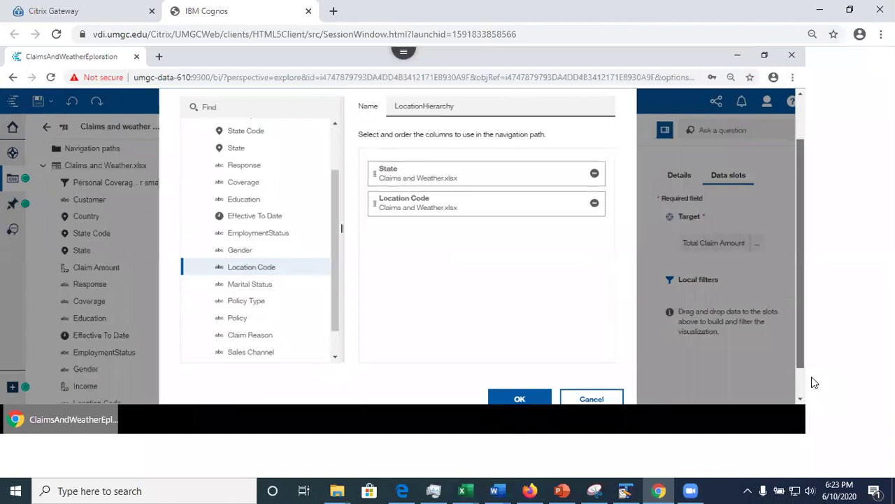
{"action": "scroll", "coordinate": [526, 378], "scroll_direction": "up", "scroll_amount": 2}
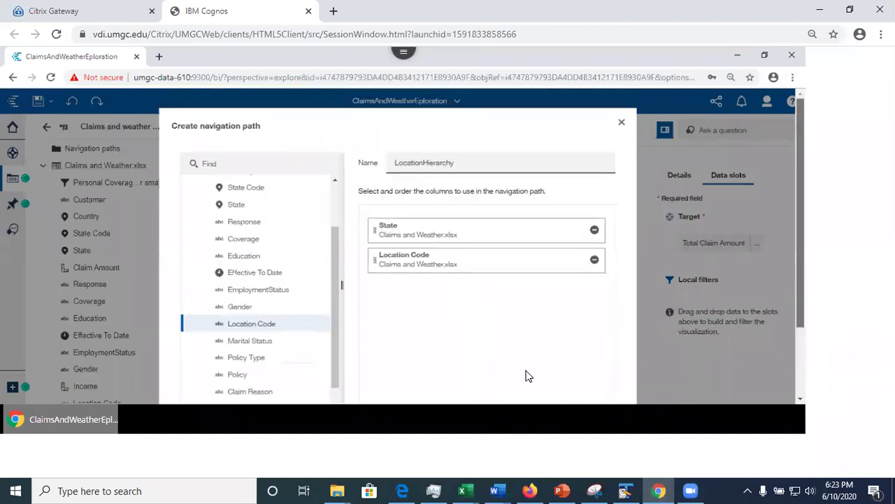
{"action": "scroll", "coordinate": [797, 311], "scroll_direction": "down", "scroll_amount": 3}
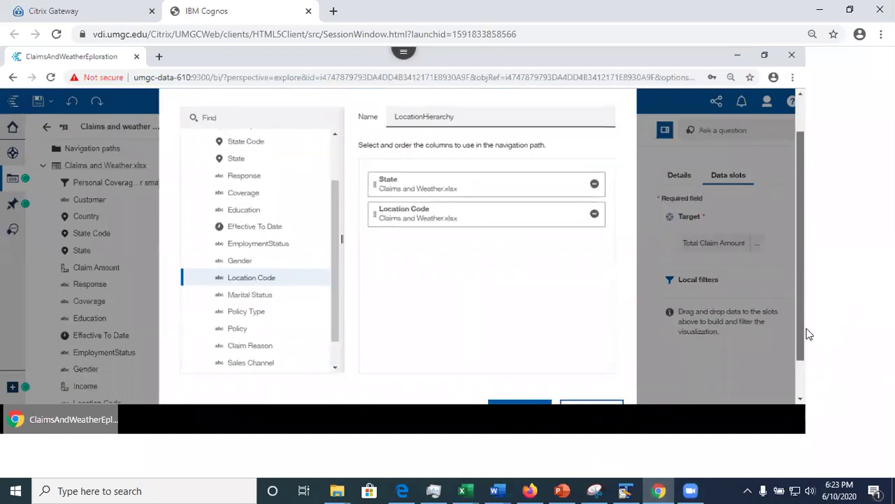
{"action": "scroll", "coordinate": [804, 313], "scroll_direction": "up", "scroll_amount": 3}
{"action": "scroll", "coordinate": [816, 312], "scroll_direction": "down", "scroll_amount": 1}
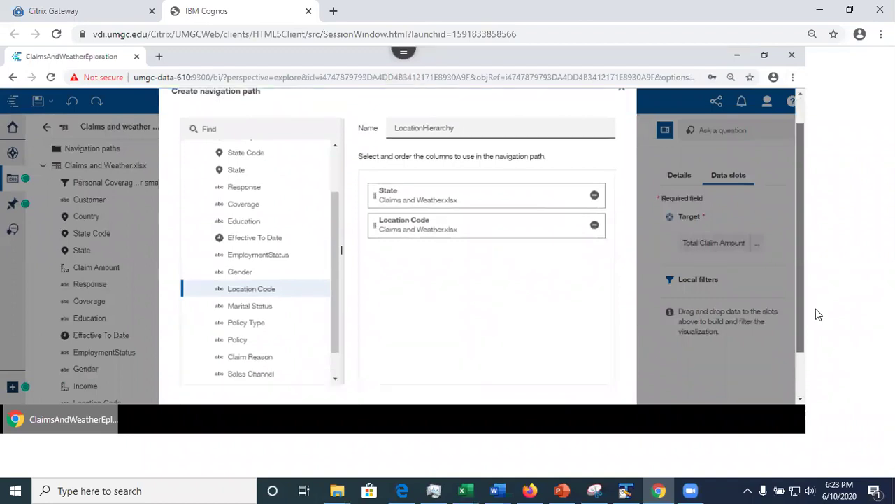
{"action": "scroll", "coordinate": [808, 318], "scroll_direction": "down", "scroll_amount": 2}
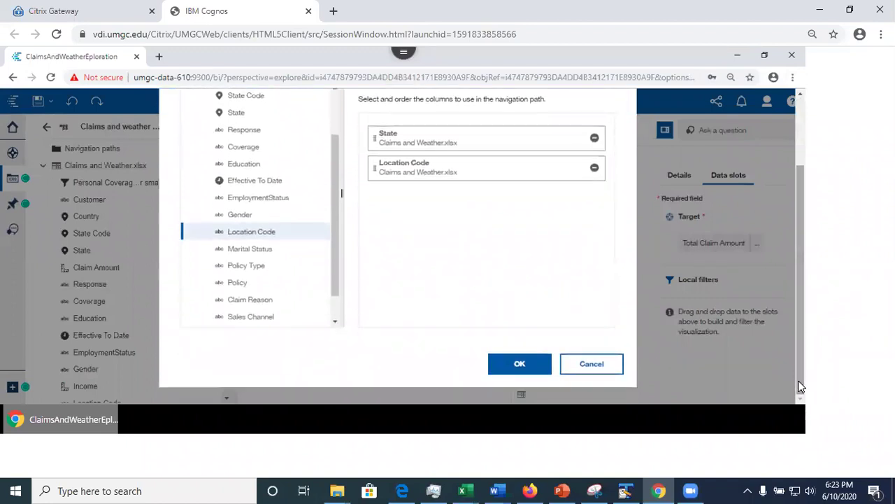
{"action": "left_click", "coordinate": [512, 371]}
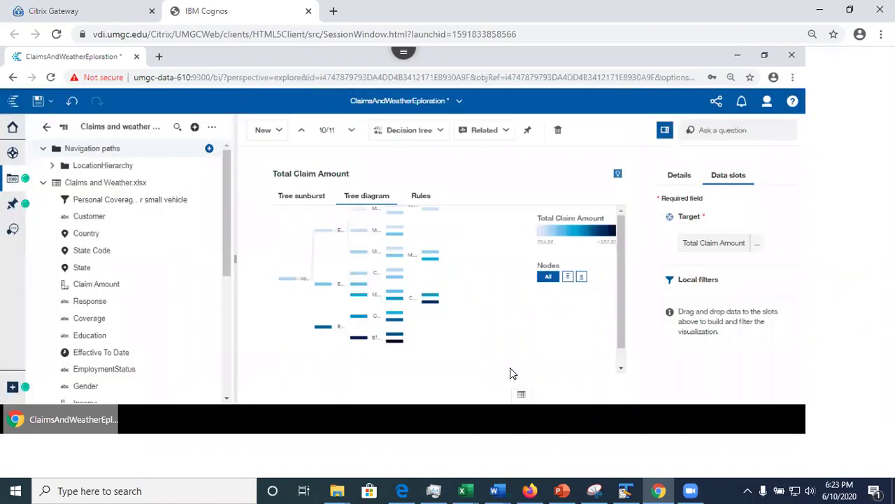
{"action": "left_click", "coordinate": [38, 102]}
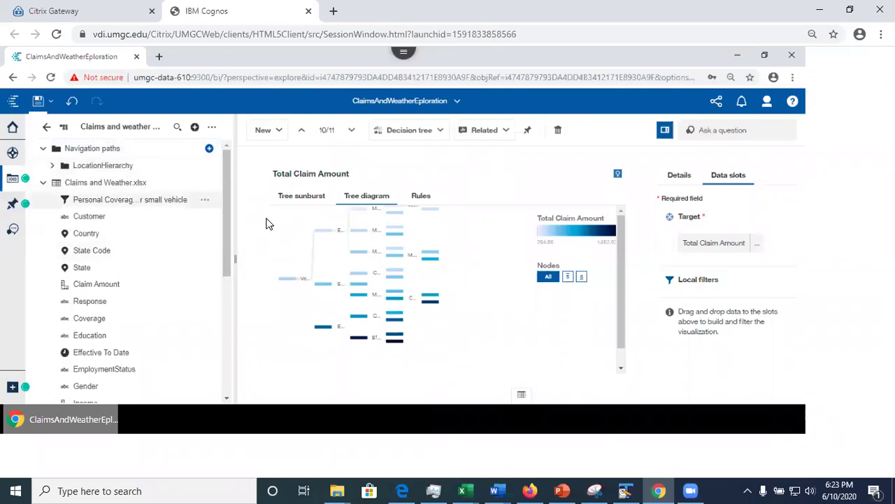
Add a new single-visualization card to the exploration and select the LocationHierarchy navigation path
{"action": "left_click", "coordinate": [270, 134]}
{"action": "left_click", "coordinate": [297, 196]}
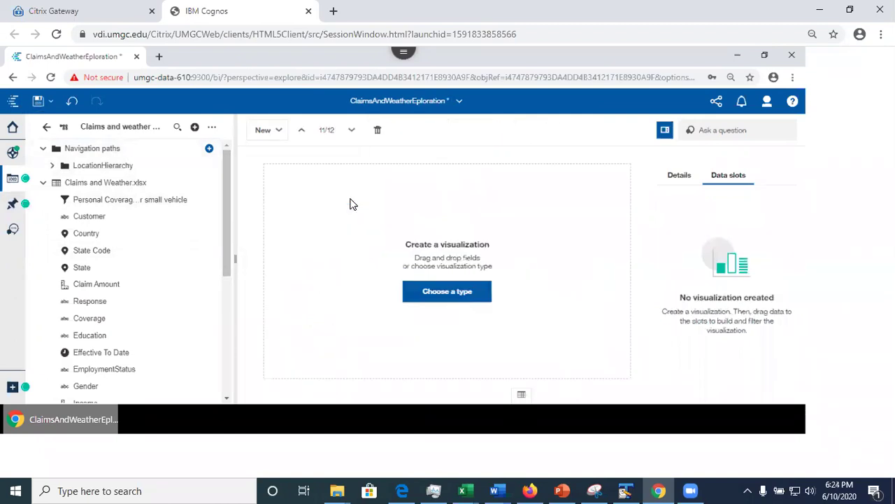
{"action": "left_click_drag", "start_coordinate": [90, 169], "coordinate": [130, 167]}
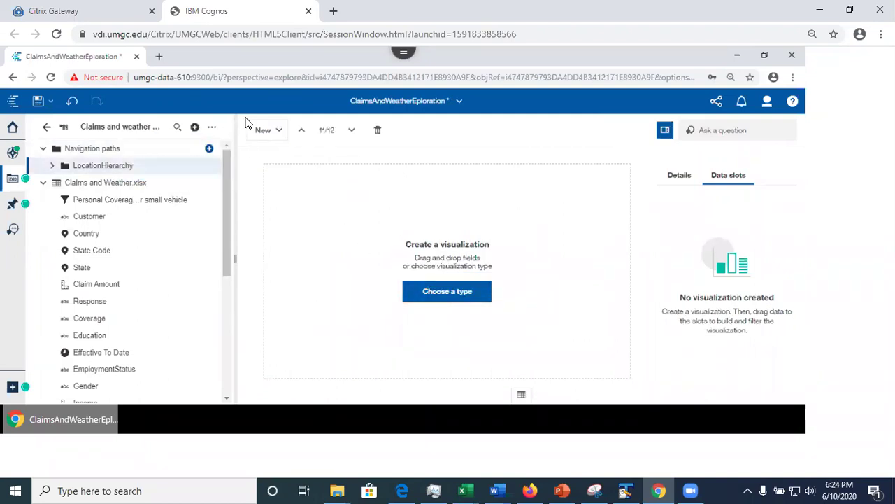
{"action": "left_click", "coordinate": [276, 134]}
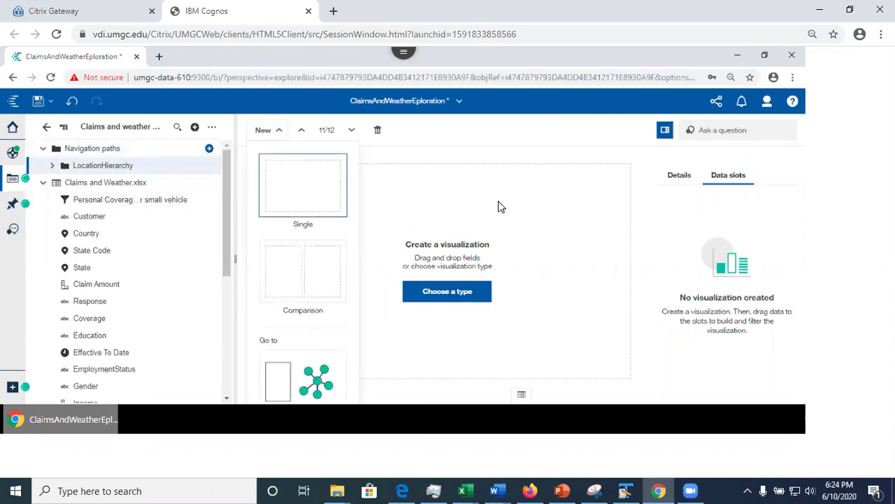
{"action": "left_click", "coordinate": [467, 198]}
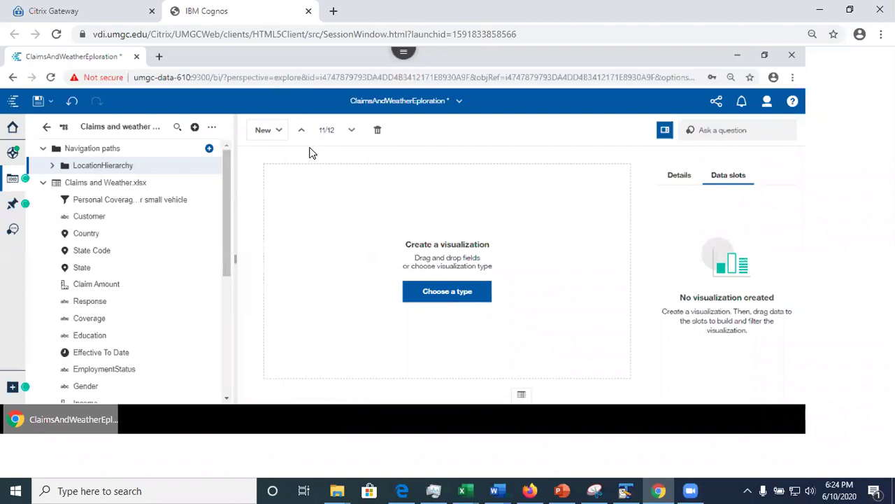
{"action": "left_click", "coordinate": [264, 133]}
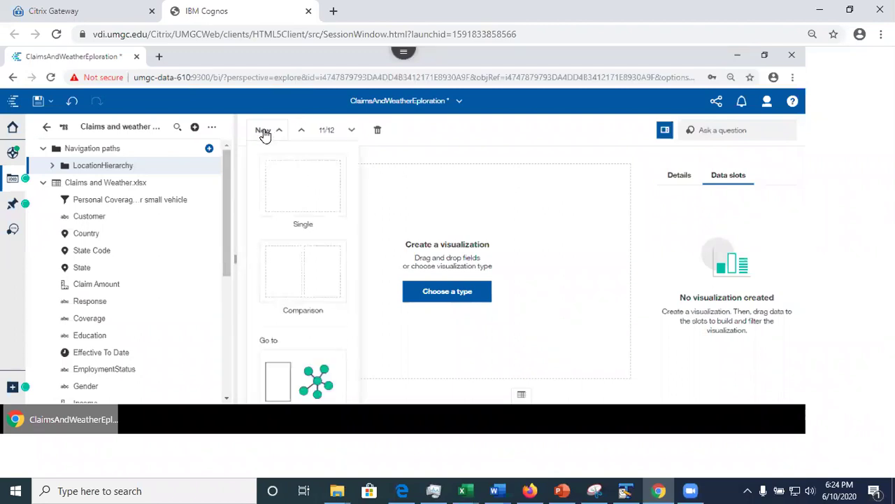
{"action": "left_click", "coordinate": [556, 234]}
{"action": "left_click", "coordinate": [455, 299]}
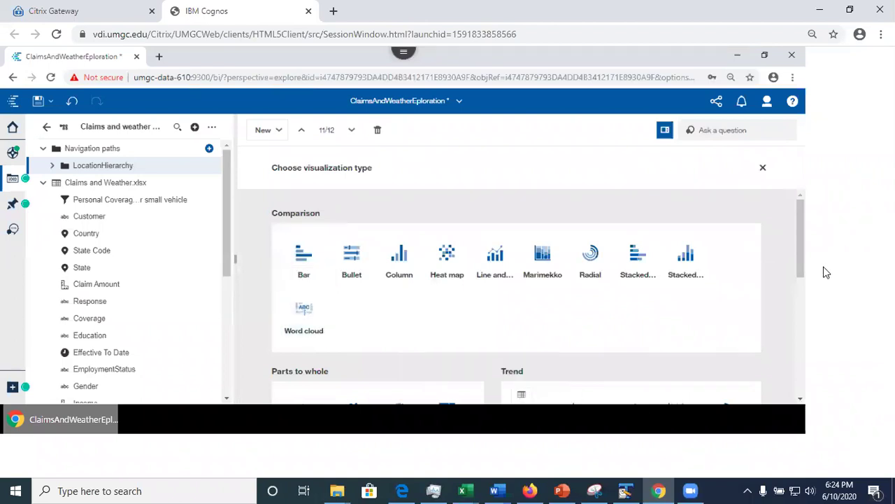
{"action": "left_click_drag", "start_coordinate": [800, 260], "coordinate": [806, 287]}
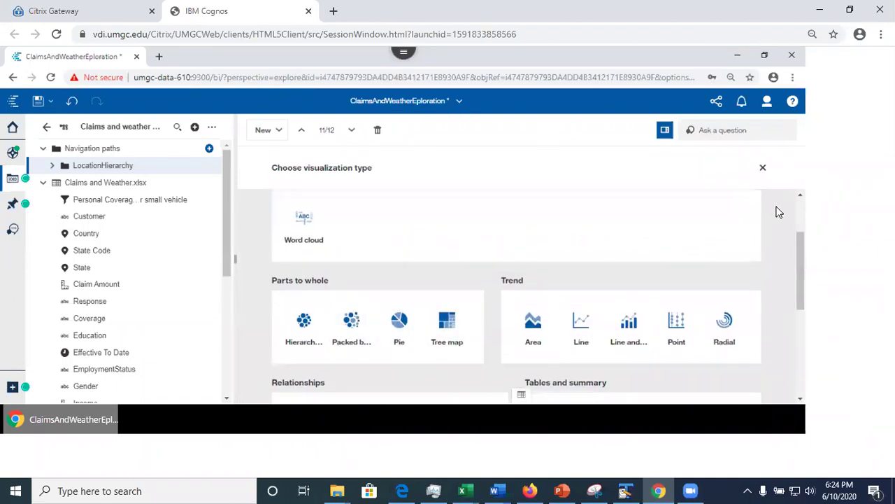
{"action": "left_click", "coordinate": [763, 169]}
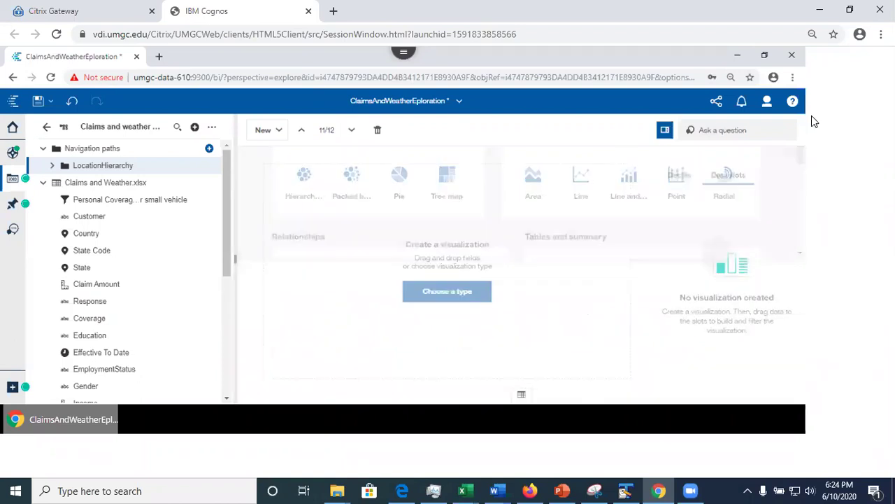
Build a map on the blank card from the State level of the LocationHierarchy navigation path
{"action": "left_click", "coordinate": [51, 165]}
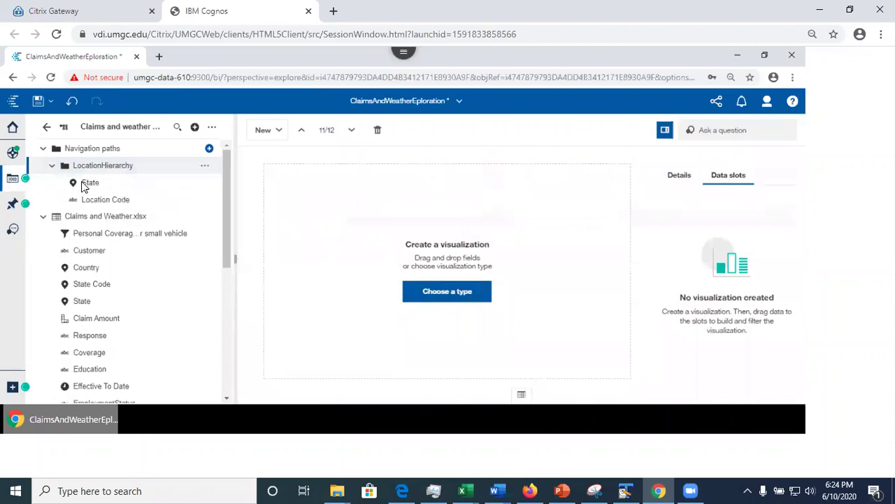
{"action": "left_click_drag", "start_coordinate": [91, 183], "coordinate": [470, 283]}
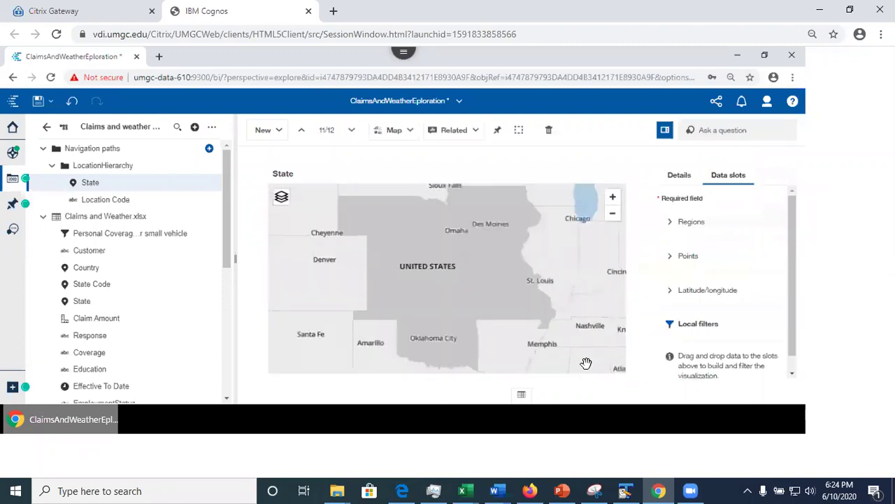
{"action": "key", "text": "ctrl+minus"}
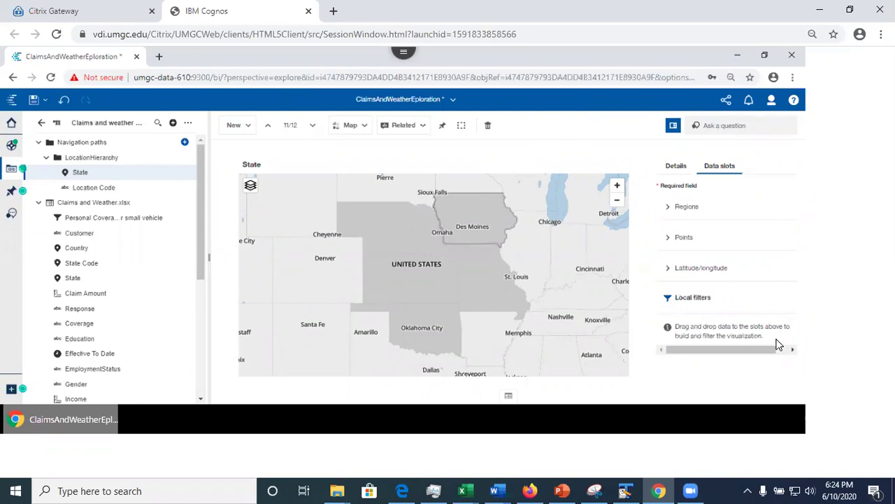
Assign Total Claim Amount to the location color of the map's State regions
{"action": "left_click", "coordinate": [670, 208]}
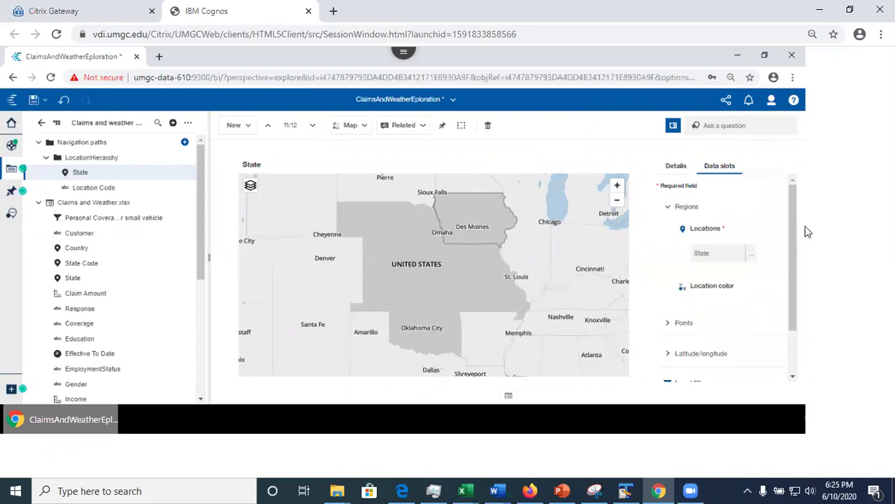
{"action": "left_click_drag", "start_coordinate": [790, 277], "coordinate": [789, 354]}
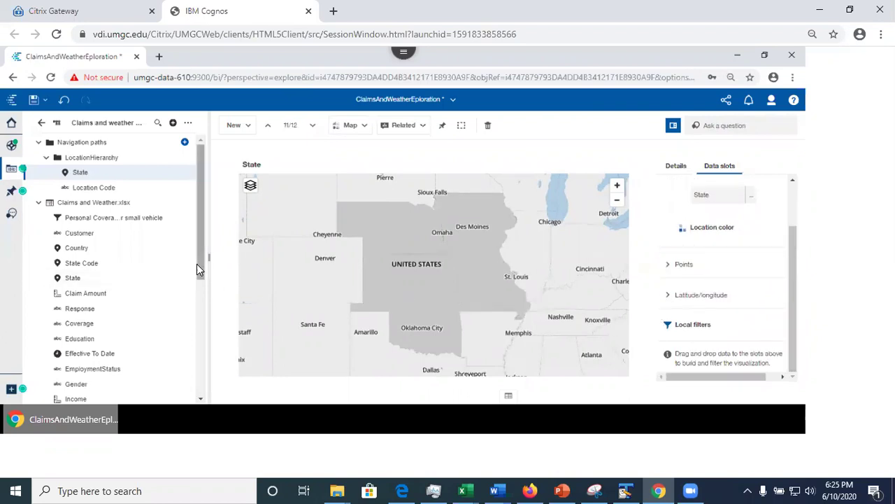
{"action": "left_click_drag", "start_coordinate": [201, 261], "coordinate": [201, 400]}
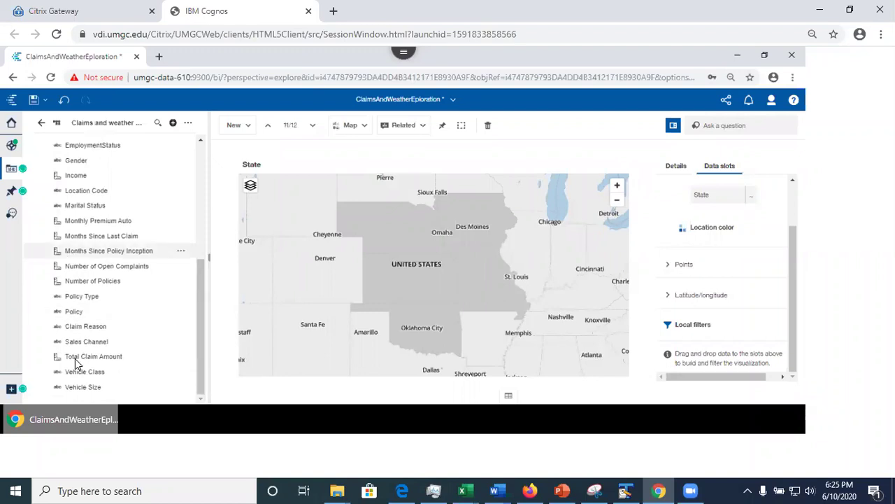
{"action": "left_click_drag", "start_coordinate": [391, 323], "coordinate": [714, 231]}
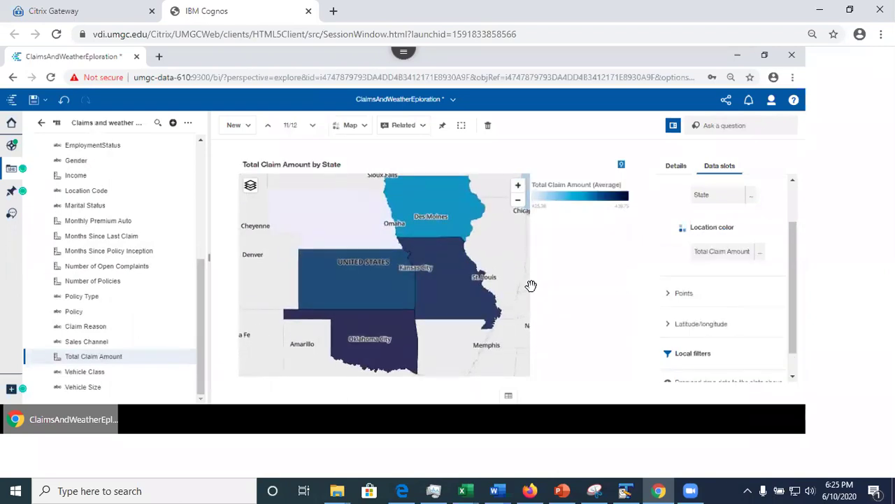
Drill down from Missouri on the claim amount map to the Location Code level
{"action": "left_click", "coordinate": [437, 276]}
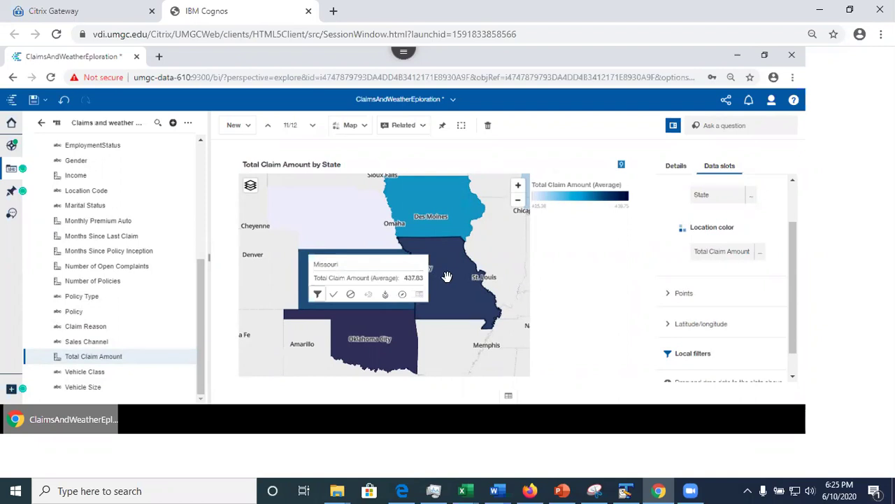
{"action": "left_click", "coordinate": [386, 296]}
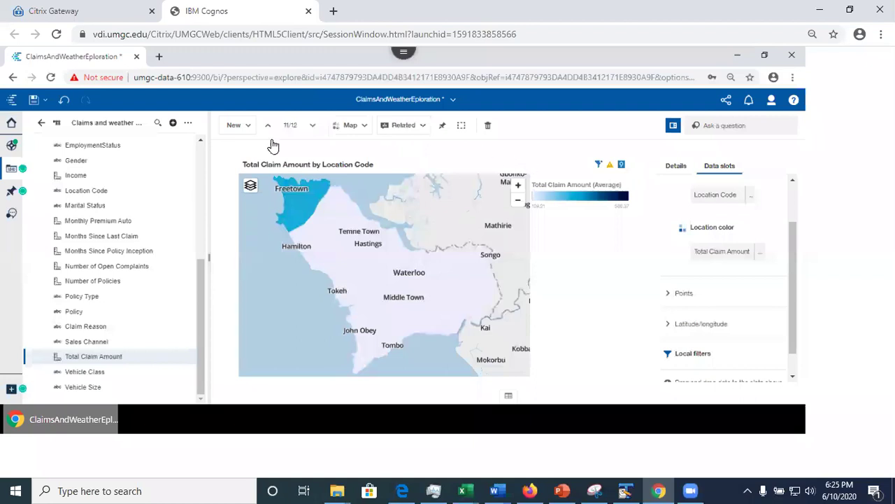
{"action": "left_click", "coordinate": [350, 130]}
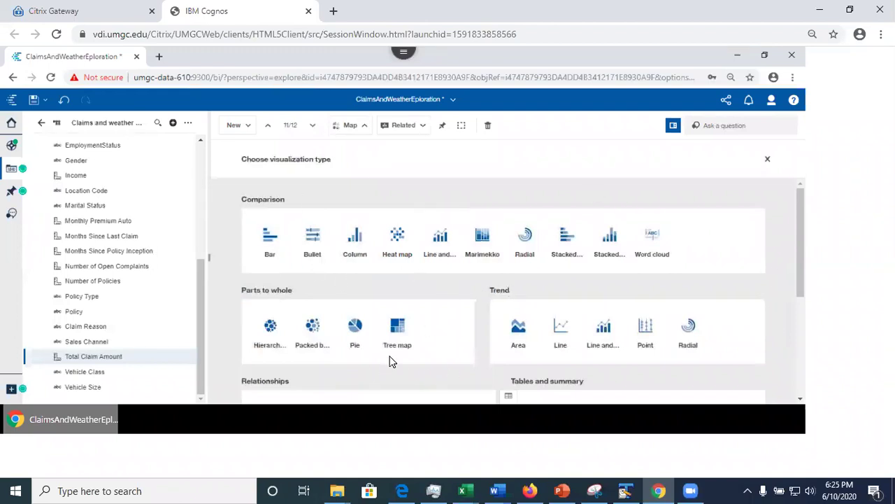
{"action": "key", "text": "Escape"}
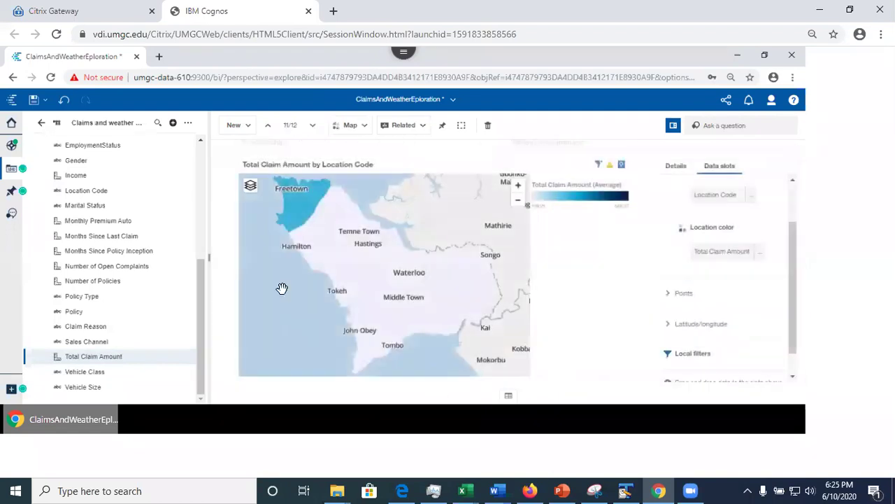
{"action": "left_click", "coordinate": [356, 127]}
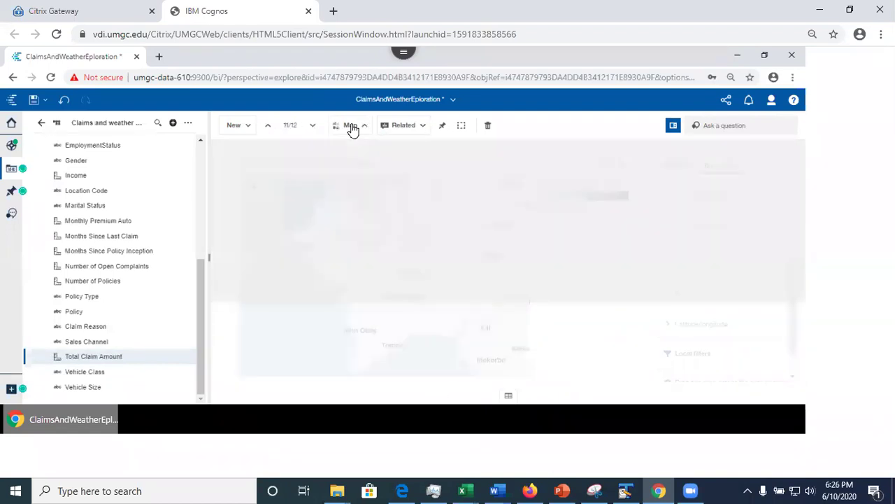
{"action": "left_click", "coordinate": [396, 328]}
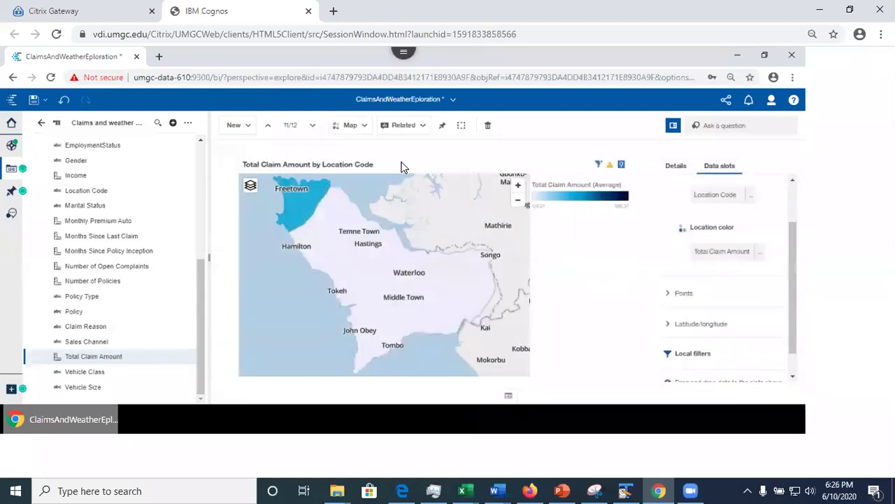
{"action": "left_click", "coordinate": [354, 128]}
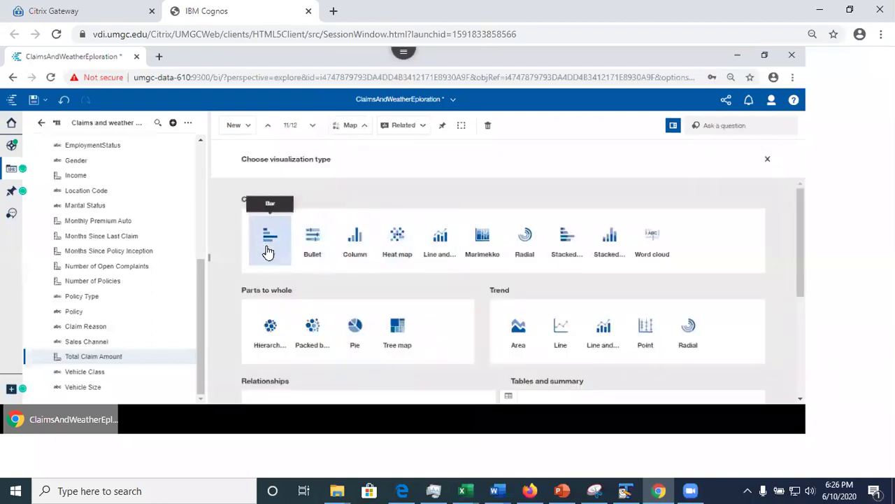
{"action": "key", "text": "Escape"}
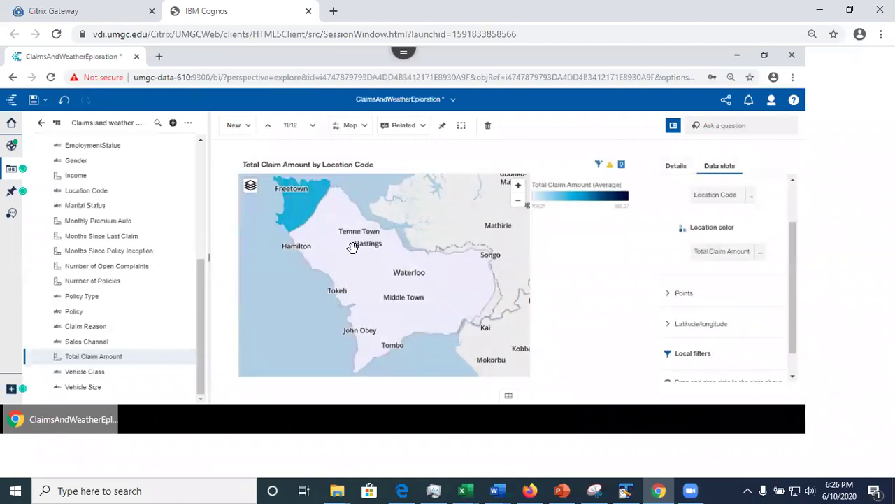
Drill the map back up from Location Code to State and remove its filter
{"action": "left_click", "coordinate": [347, 263]}
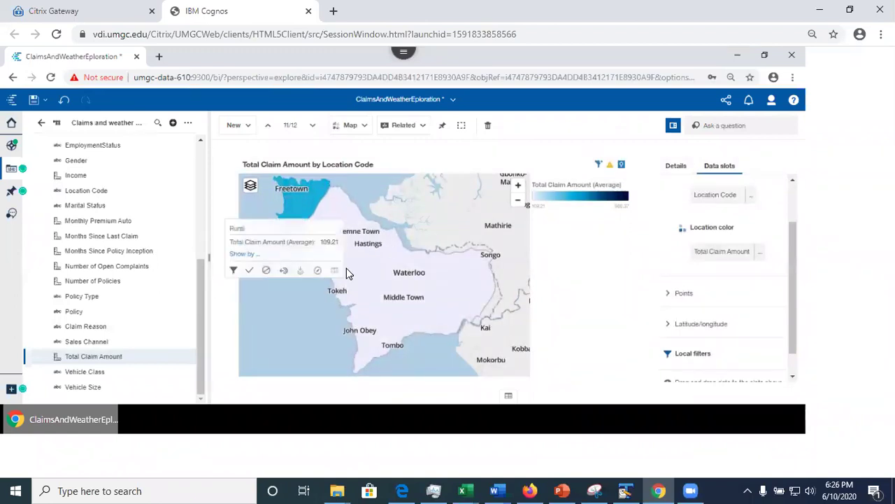
{"action": "left_click", "coordinate": [283, 273]}
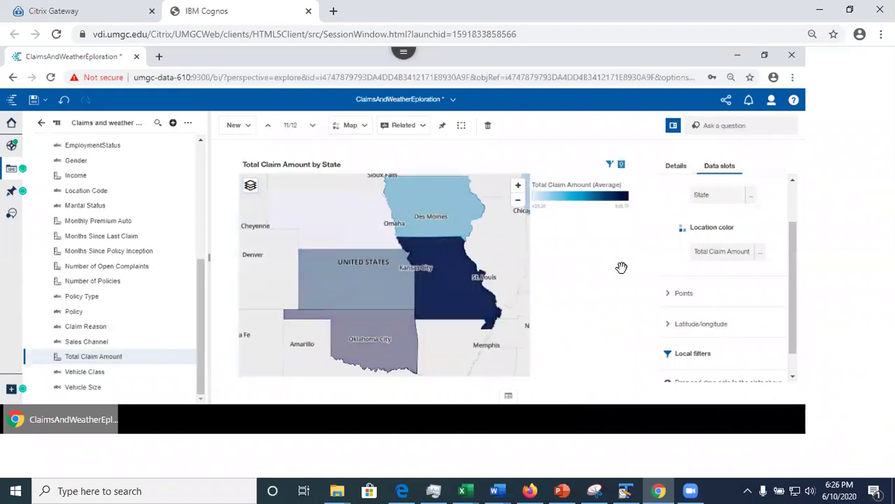
{"action": "left_click", "coordinate": [346, 132]}
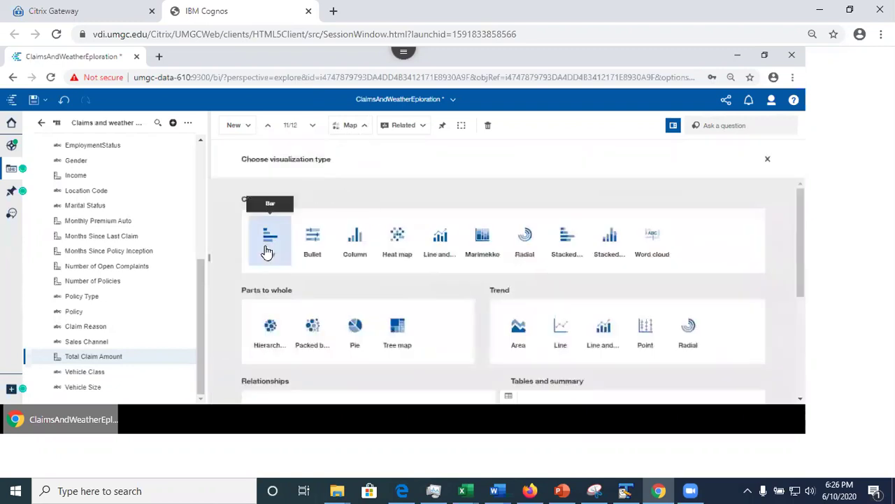
{"action": "key", "text": "Escape"}
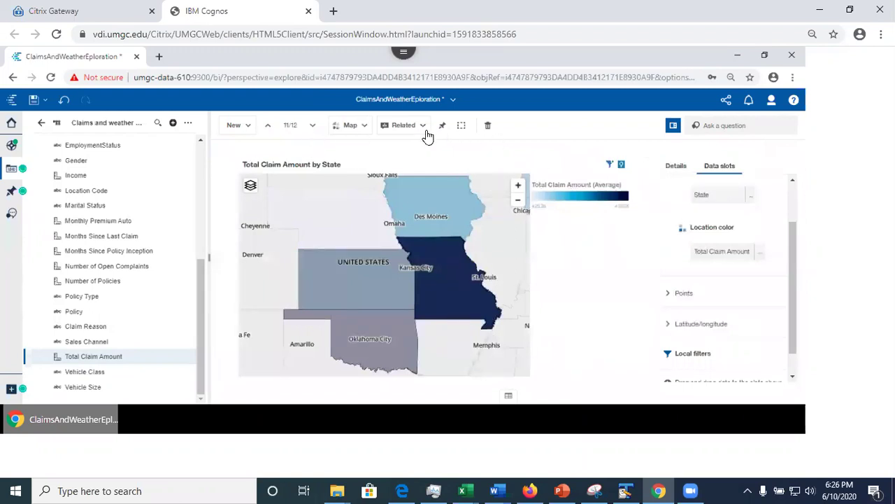
{"action": "left_click", "coordinate": [610, 167]}
{"action": "left_click", "coordinate": [649, 153]}
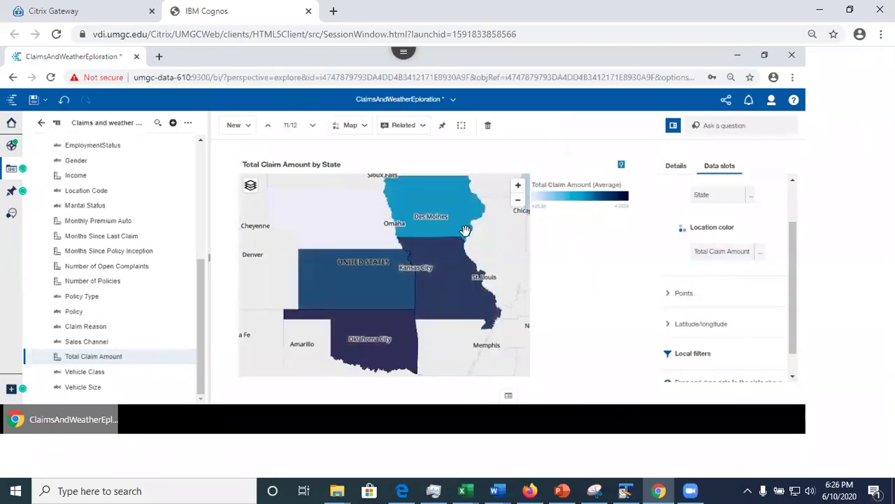
Add another single-visualization card and set its visualization type to Bar
{"action": "left_click", "coordinate": [351, 127]}
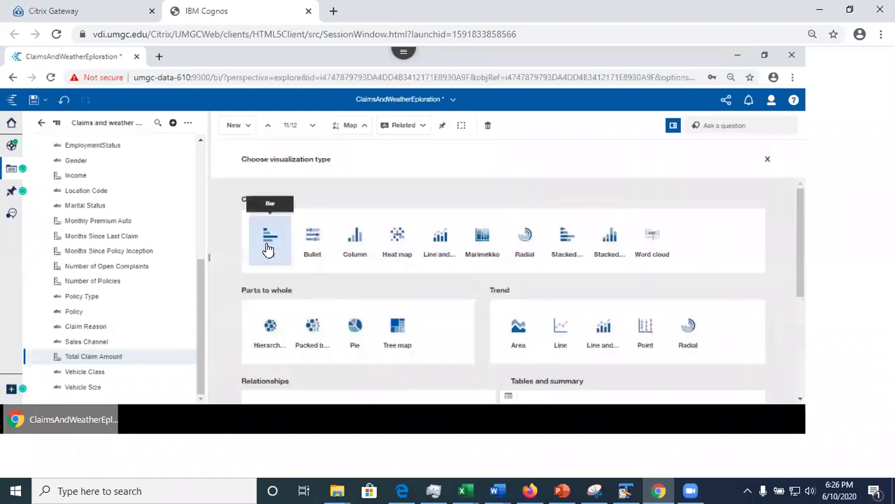
{"action": "key", "text": "Escape"}
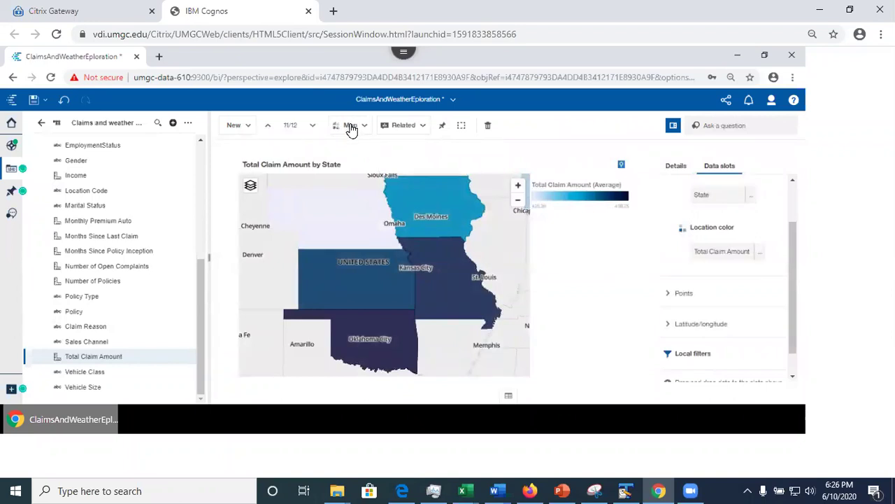
{"action": "left_click", "coordinate": [232, 126]}
{"action": "left_click", "coordinate": [248, 182]}
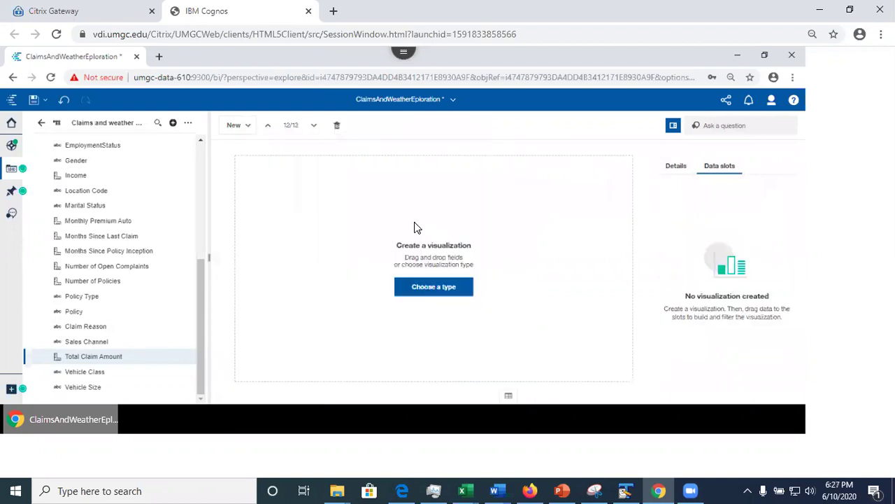
{"action": "left_click", "coordinate": [396, 287]}
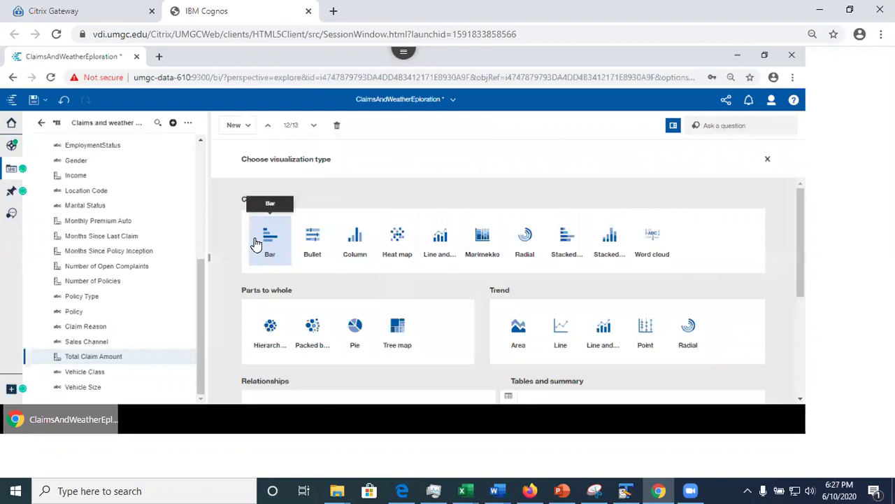
{"action": "left_click", "coordinate": [258, 239]}
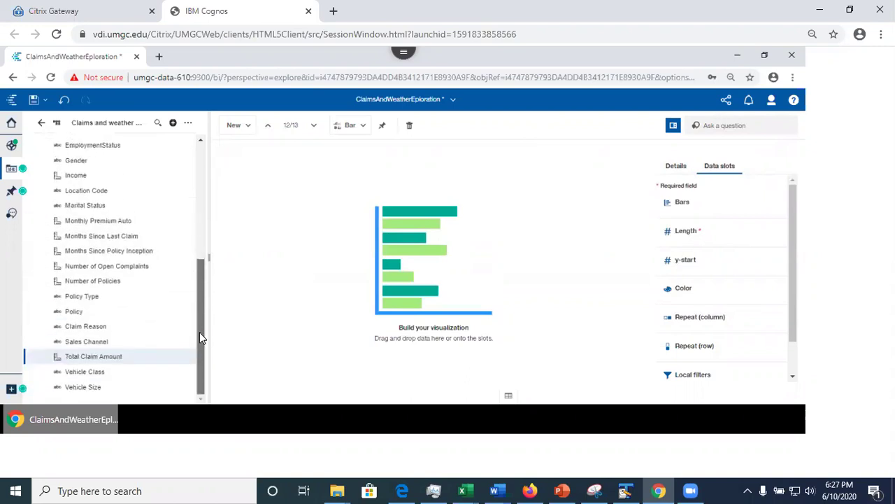
Assign Total Claim Amount to the Length slot of the new bar chart
{"action": "left_click_drag", "start_coordinate": [456, 329], "coordinate": [714, 231]}
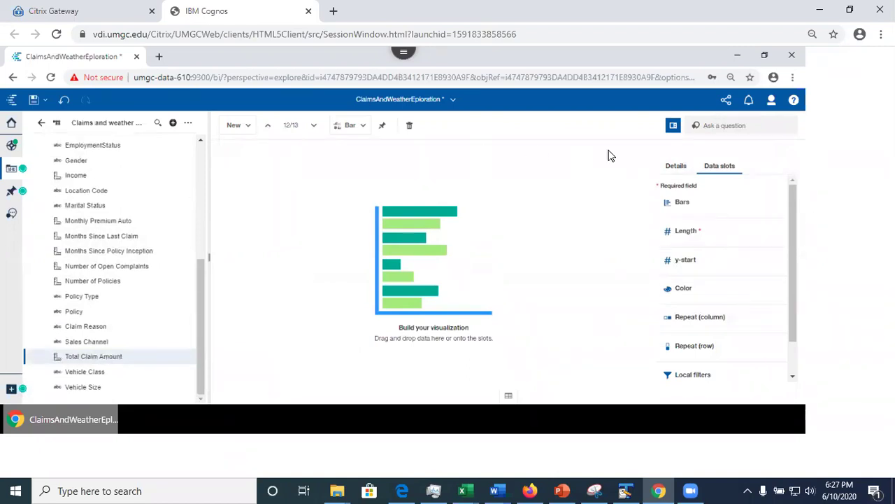
{"action": "left_click_drag", "start_coordinate": [74, 357], "coordinate": [720, 234]}
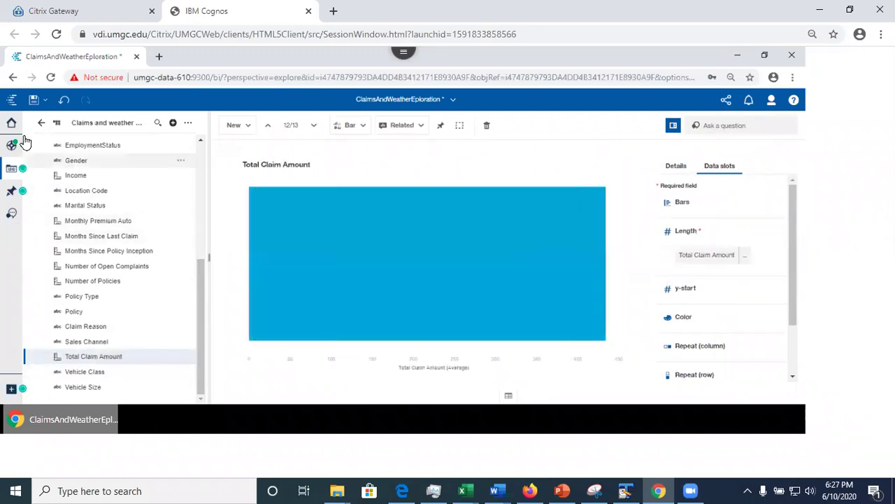
Assign State from the LocationHierarchy navigation path to the Bars slot of the Total Claim Amount chart
{"action": "scroll", "coordinate": [196, 282], "scroll_direction": "up", "scroll_amount": 5}
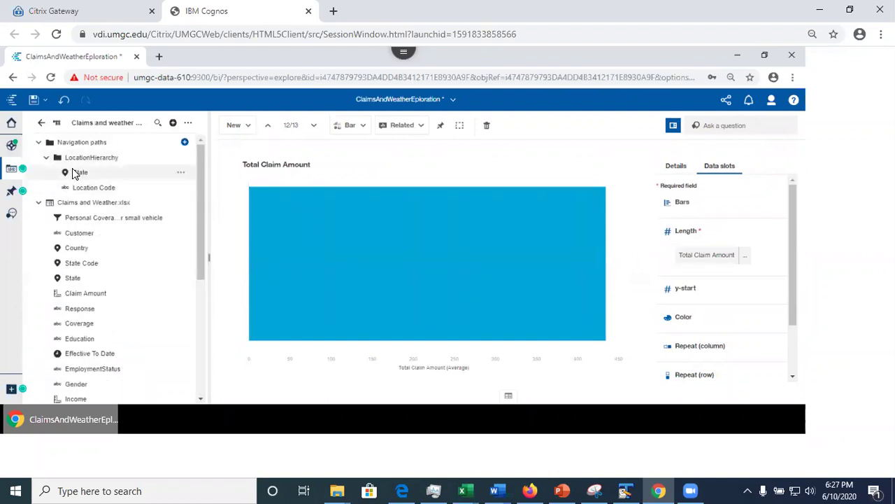
{"action": "left_click_drag", "start_coordinate": [79, 173], "coordinate": [719, 206]}
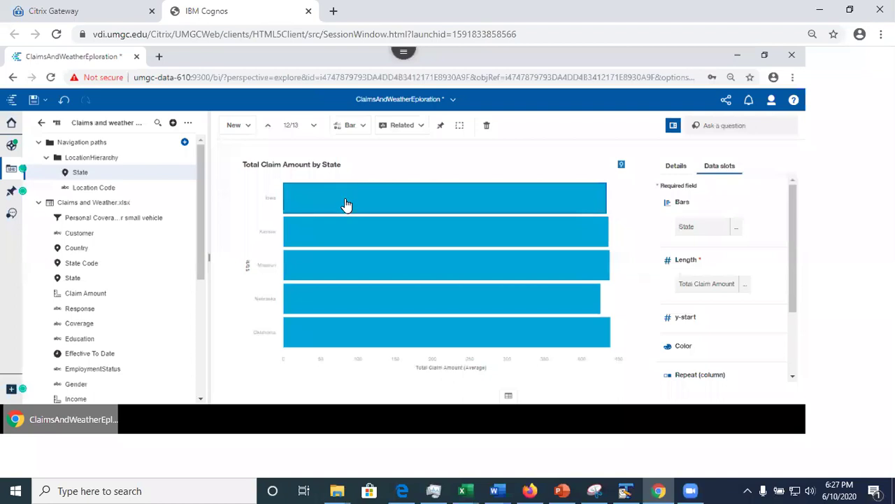
Drill down from the Iowa bar to the Location Code level and save the exploration
{"action": "left_click", "coordinate": [347, 202]}
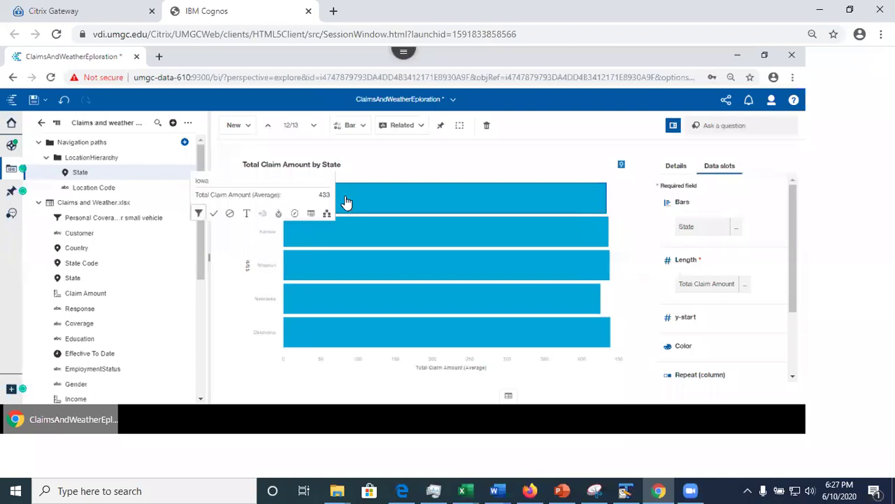
{"action": "left_click", "coordinate": [278, 215]}
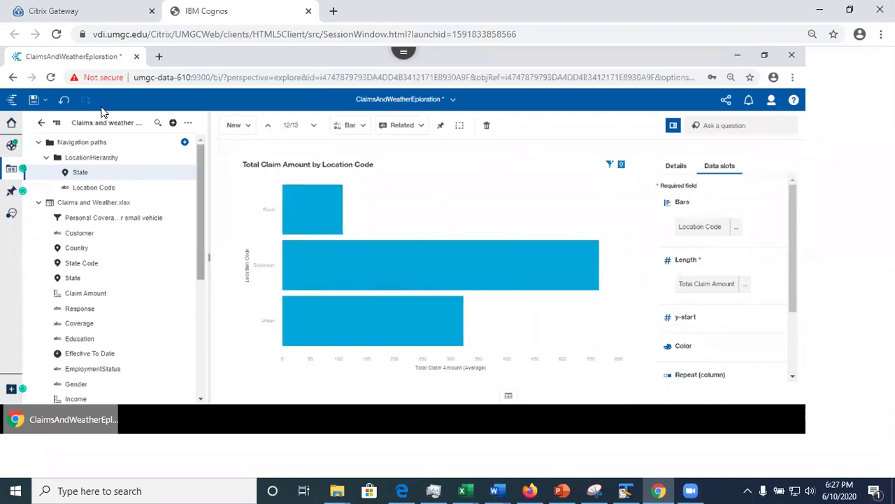
{"action": "left_click", "coordinate": [33, 102]}
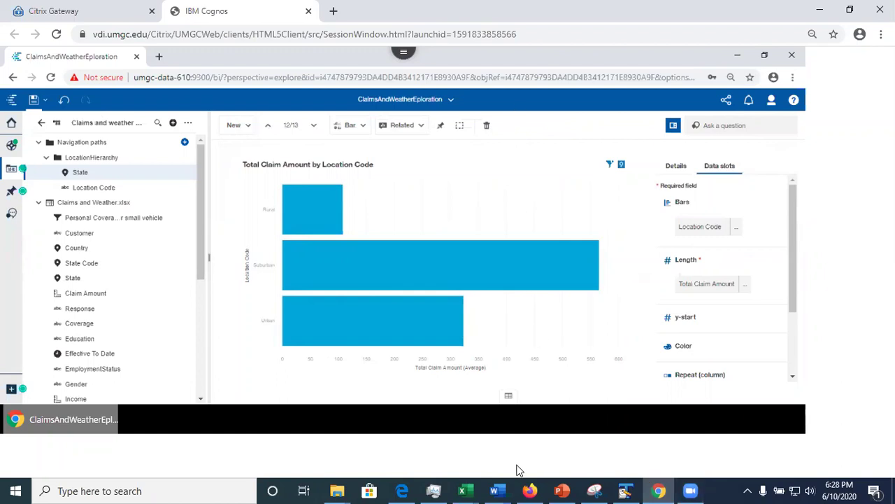
Switch to the PowerPoint deck to view the Calculation slide, and return to Cognos
{"action": "left_click", "coordinate": [562, 490]}
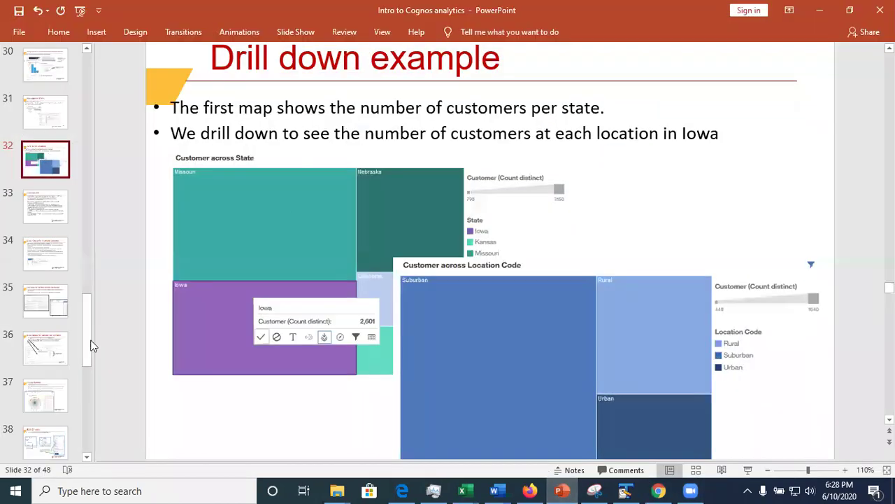
{"action": "left_click", "coordinate": [41, 206]}
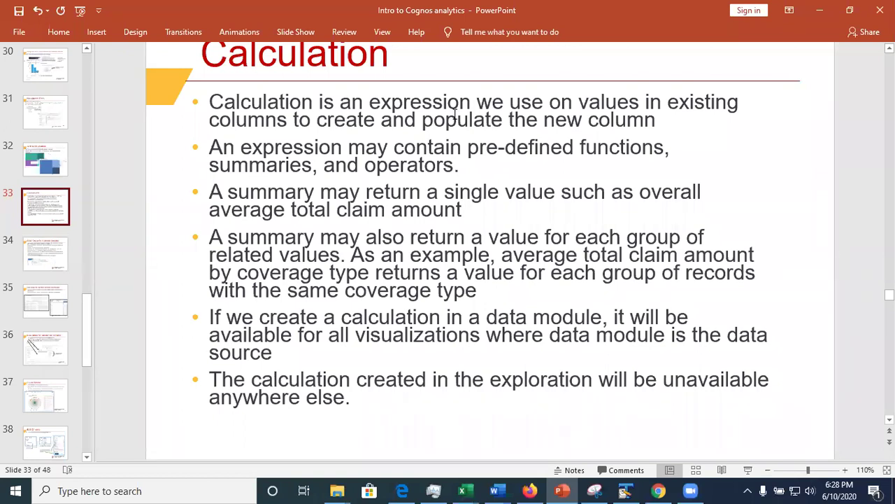
{"action": "key", "text": "alt+Tab"}
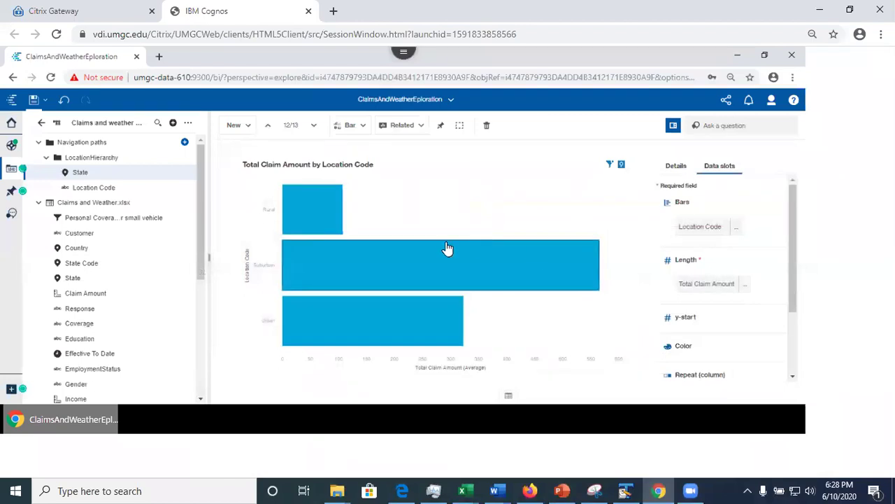
Close the ClaimsAndWeatherEploration exploration and open the Claims and weather data module
{"action": "left_click", "coordinate": [449, 97]}
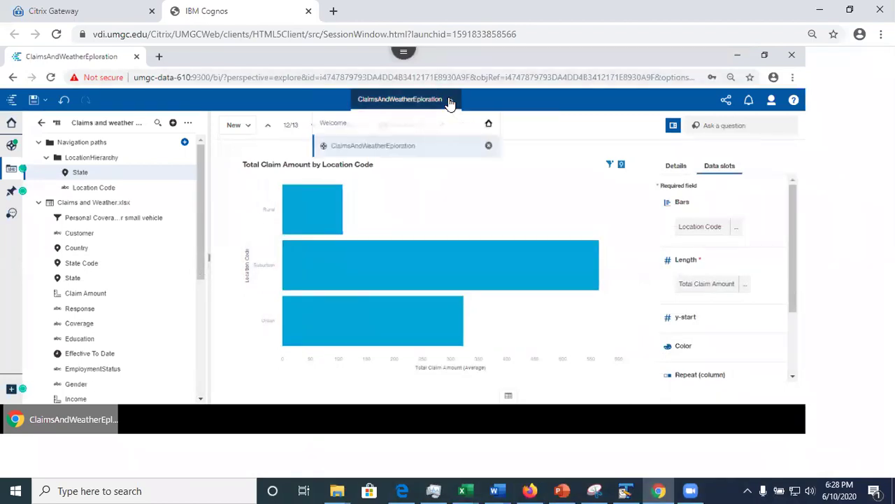
{"action": "left_click", "coordinate": [489, 146]}
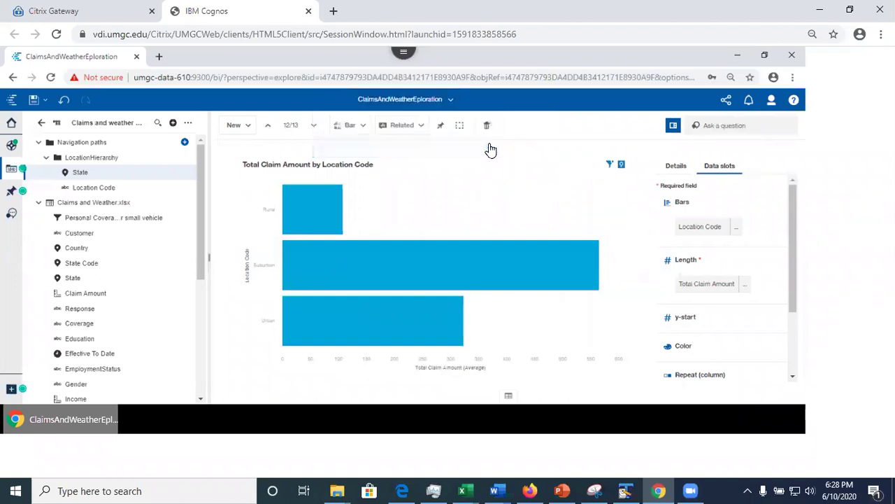
{"action": "right_click", "coordinate": [309, 210]}
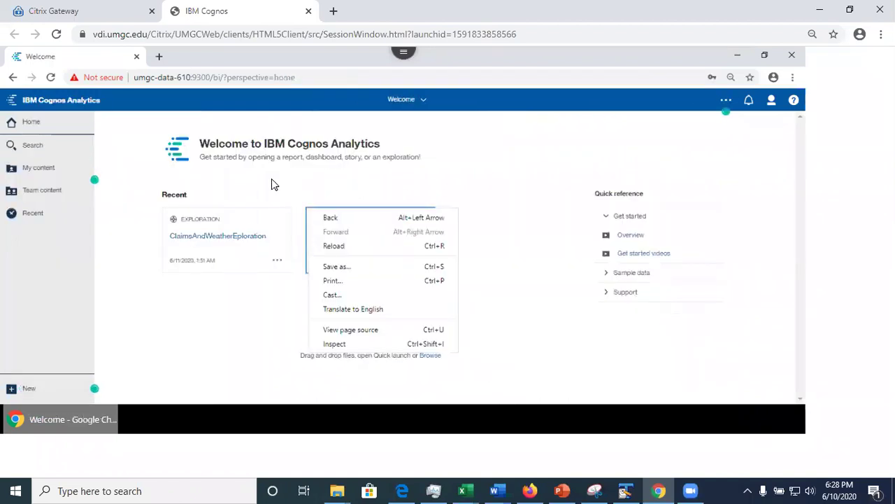
{"action": "left_click", "coordinate": [176, 314]}
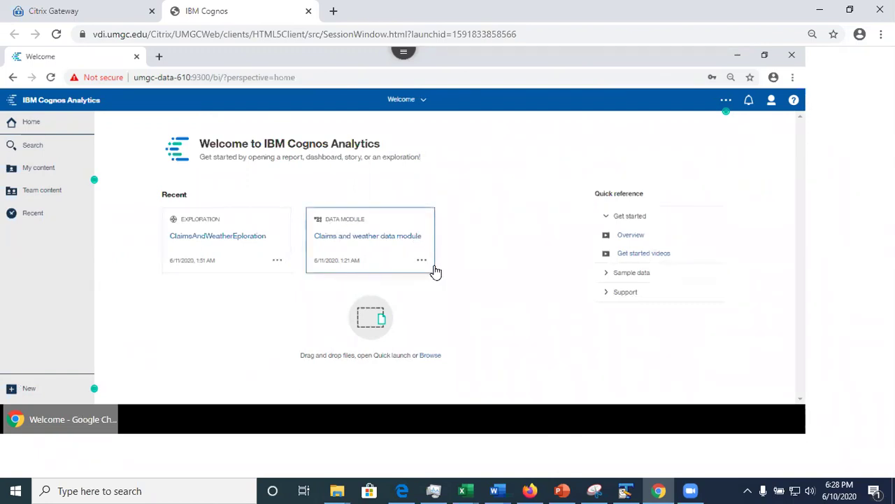
{"action": "left_click", "coordinate": [369, 238]}
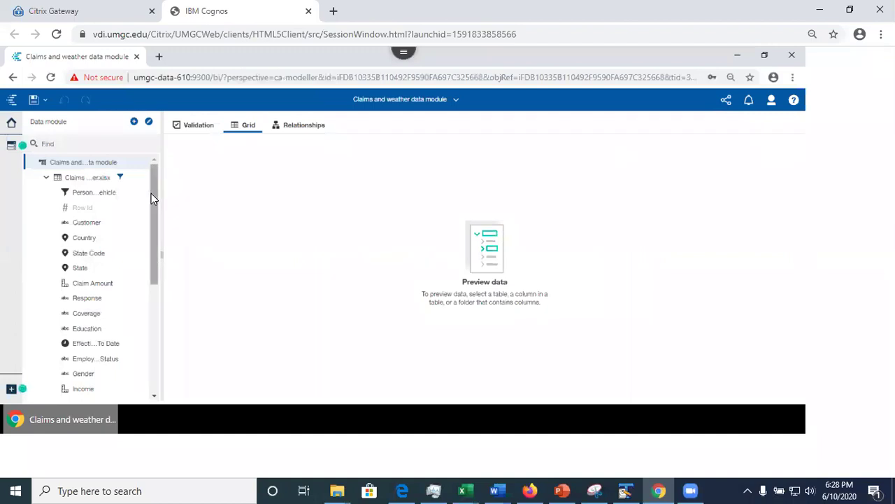
Start a new calculation on the Claims and Weather.xlsx table and insert the Income column into its expression
{"action": "scroll", "coordinate": [153, 205], "scroll_direction": "down", "scroll_amount": 1}
{"action": "scroll", "coordinate": [159, 190], "scroll_direction": "up", "scroll_amount": 1}
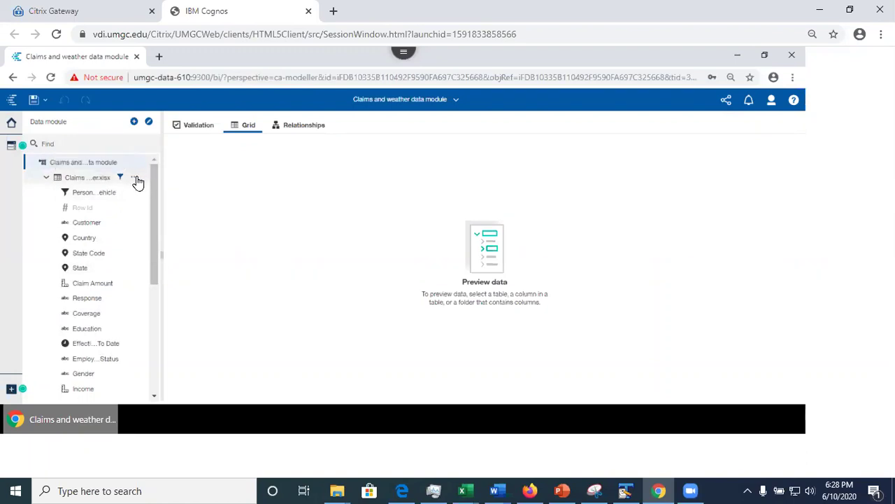
{"action": "left_click", "coordinate": [135, 179]}
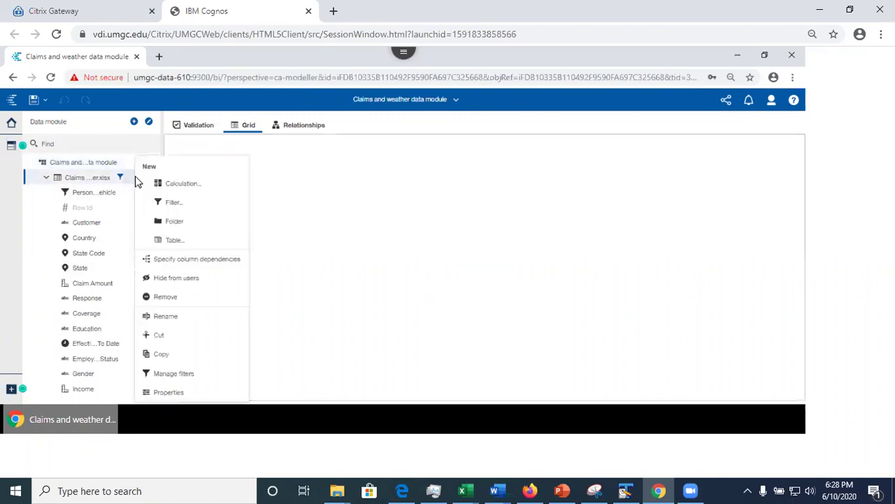
{"action": "left_click", "coordinate": [179, 186]}
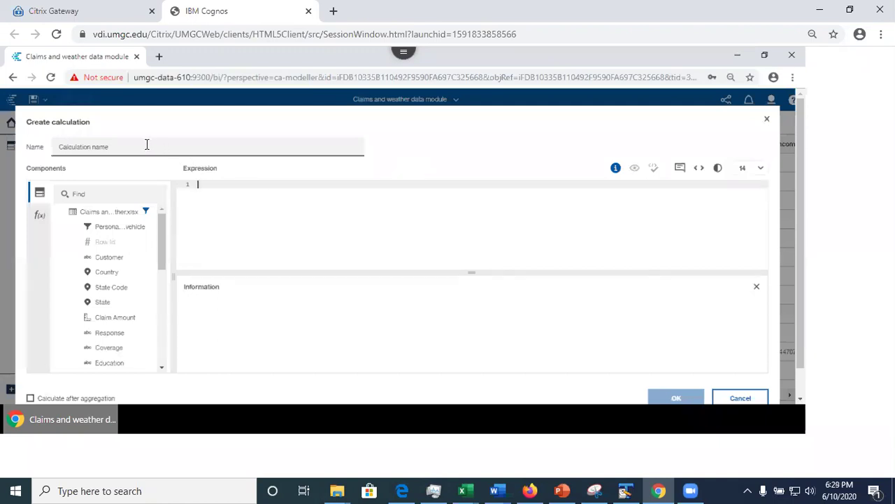
{"action": "left_click_drag", "start_coordinate": [138, 145], "coordinate": [31, 145]}
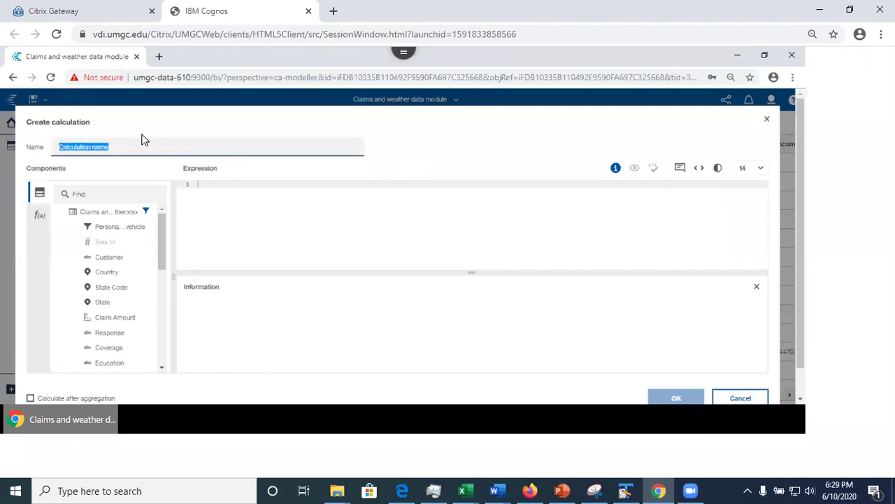
{"action": "left_click_drag", "start_coordinate": [158, 258], "coordinate": [175, 300]}
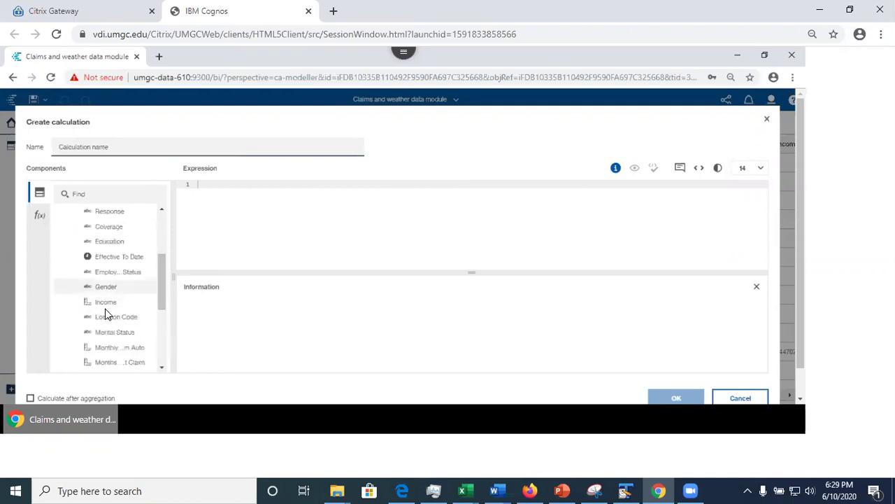
{"action": "left_click_drag", "start_coordinate": [117, 300], "coordinate": [245, 198]}
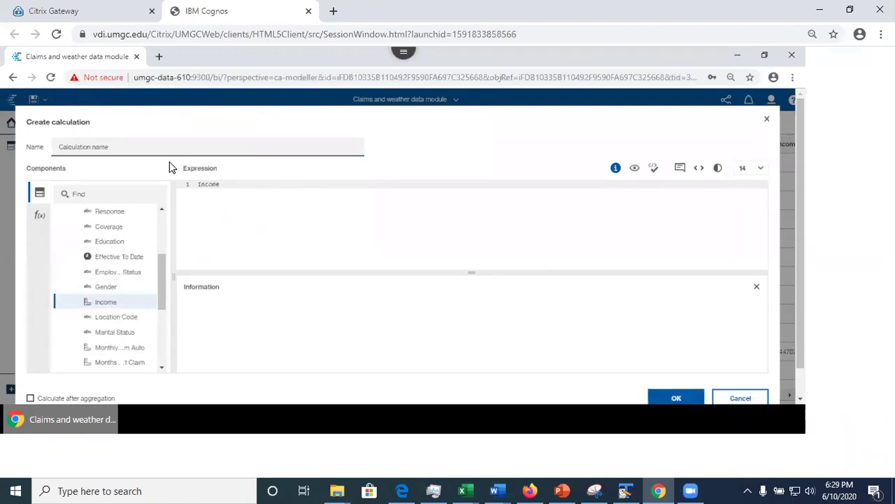
Name the calculation Increased Income, complete its expression as Income + 1000, and create it
{"action": "left_click", "coordinate": [169, 144]}
{"action": "left_click_drag", "start_coordinate": [134, 144], "coordinate": [18, 137]}
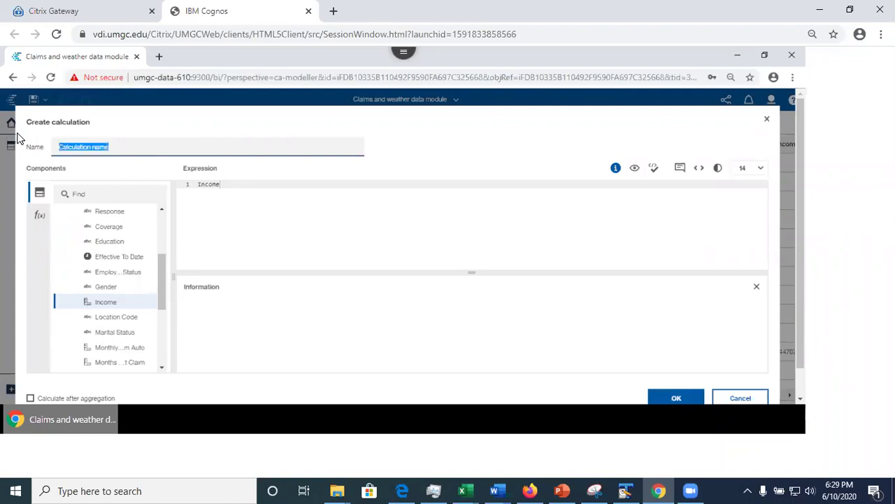
{"action": "type", "text": "Increased Income"}
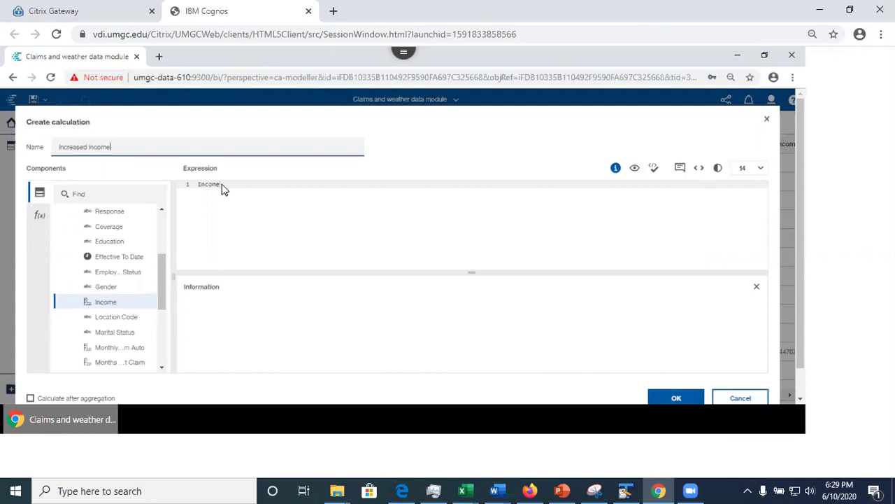
{"action": "left_click", "coordinate": [279, 184]}
{"action": "type", "text": "*1000"}
{"action": "left_click", "coordinate": [676, 398]}
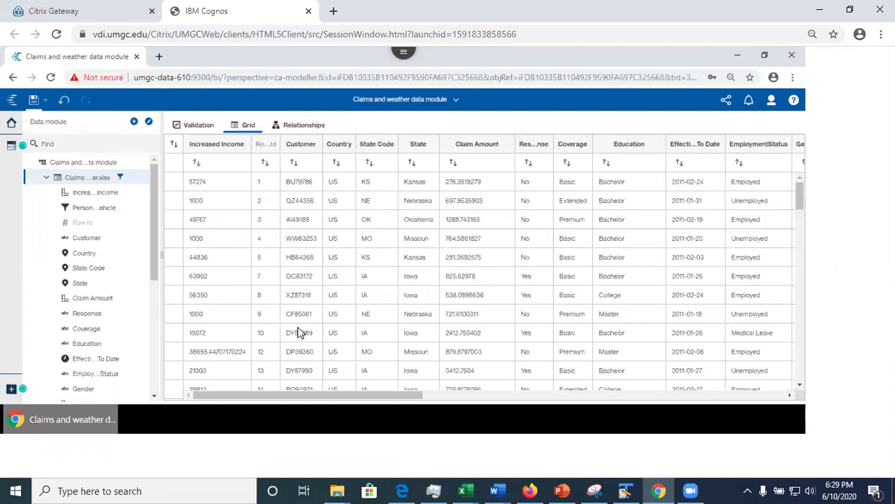
Switch to the PowerPoint deck and view the two slides on data groups for numeric variables
{"action": "mouse_move", "coordinate": [537, 489]}
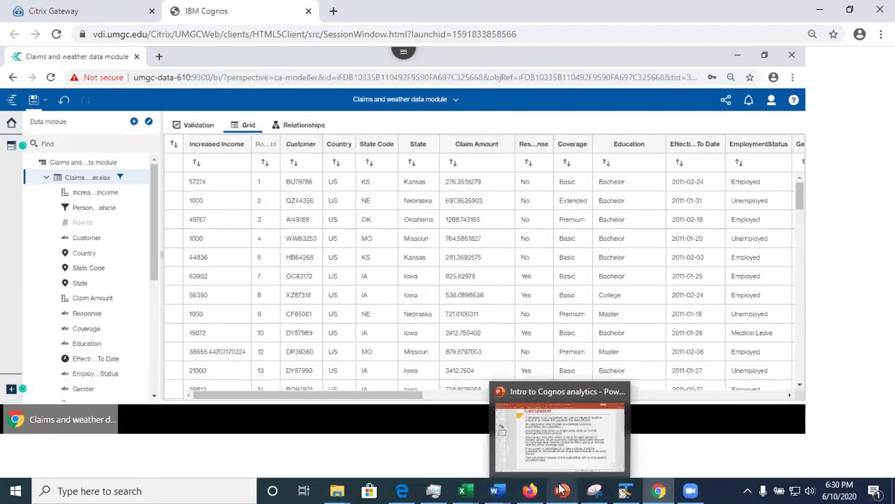
{"action": "left_click", "coordinate": [556, 489]}
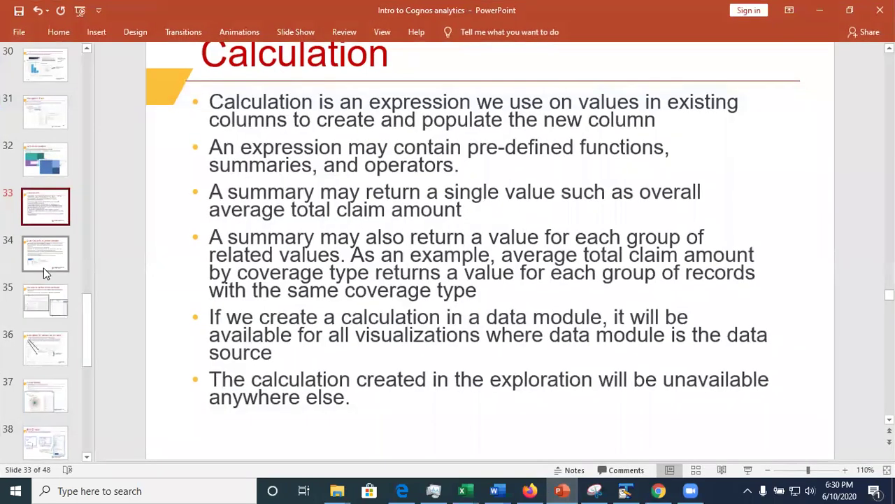
{"action": "left_click", "coordinate": [44, 268]}
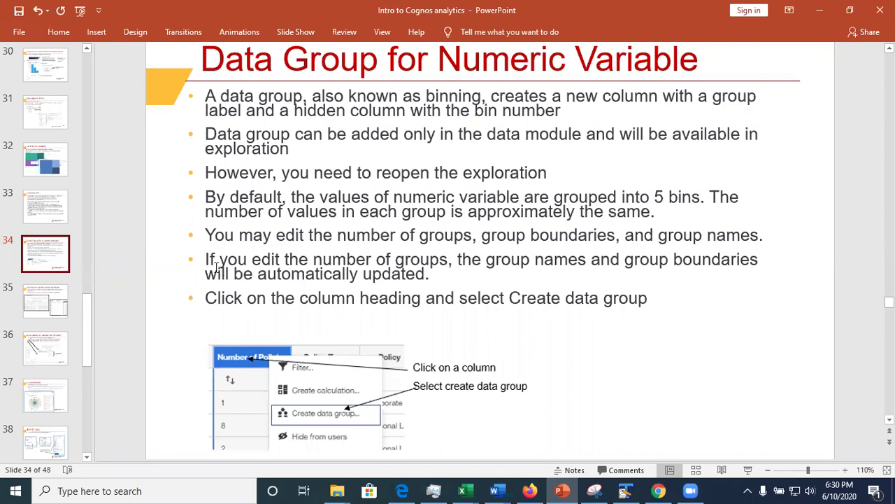
{"action": "left_click", "coordinate": [47, 308]}
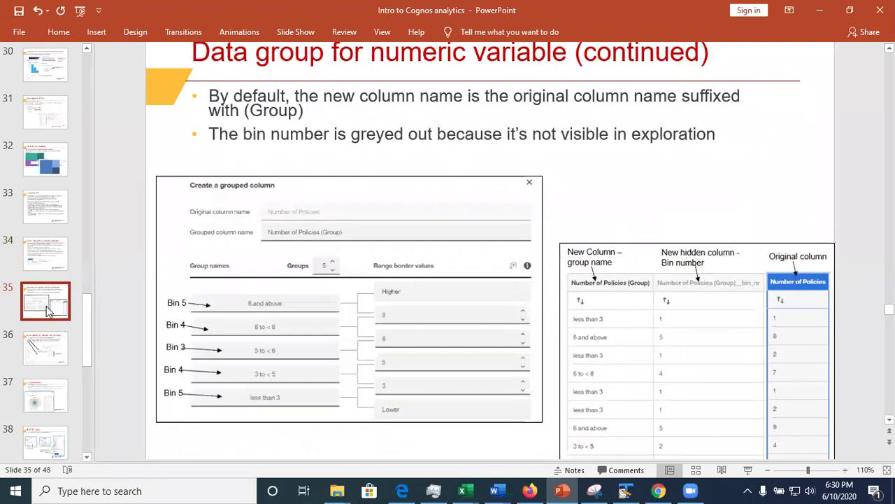
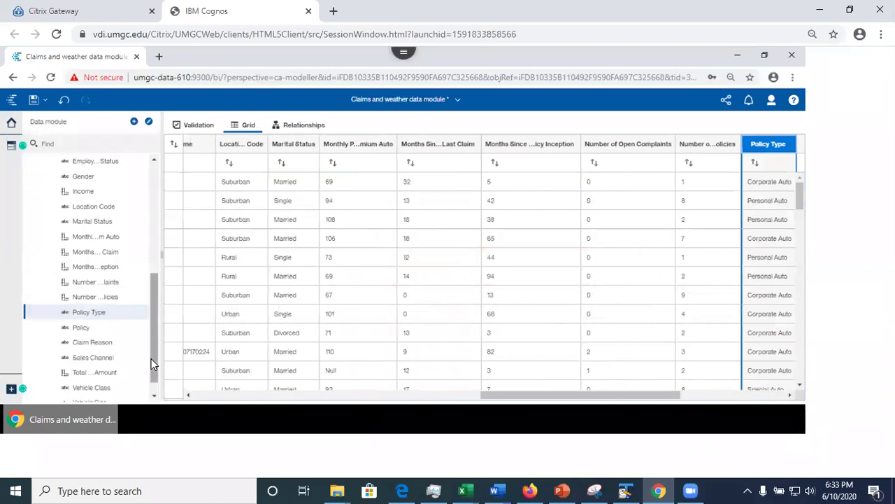
Filter the data module's columns by "policy" and start a custom data group for the Policy column
{"action": "left_click_drag", "start_coordinate": [152, 366], "coordinate": [154, 398]}
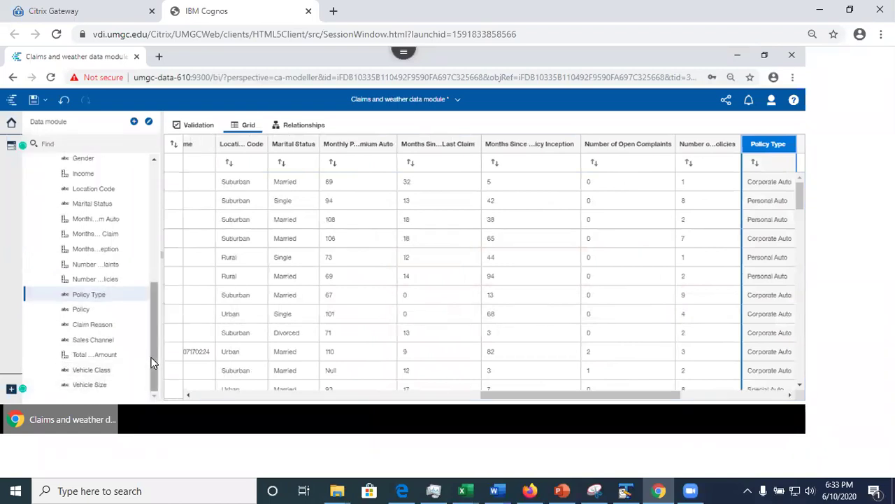
{"action": "left_click_drag", "start_coordinate": [152, 356], "coordinate": [156, 222]}
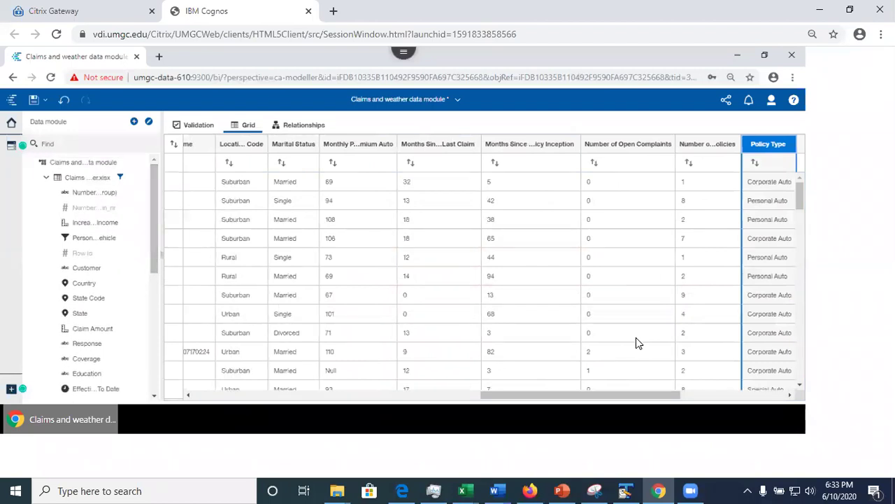
{"action": "key", "text": "alt+Tab"}
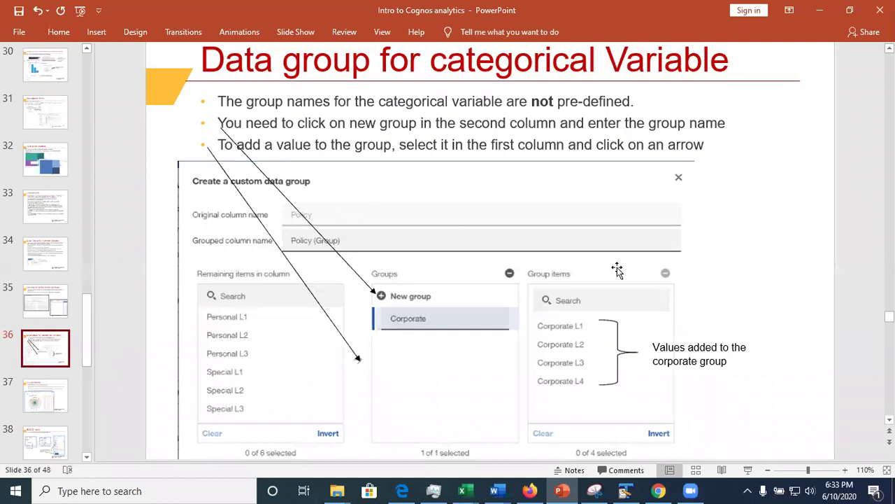
{"action": "key", "text": "alt+Tab"}
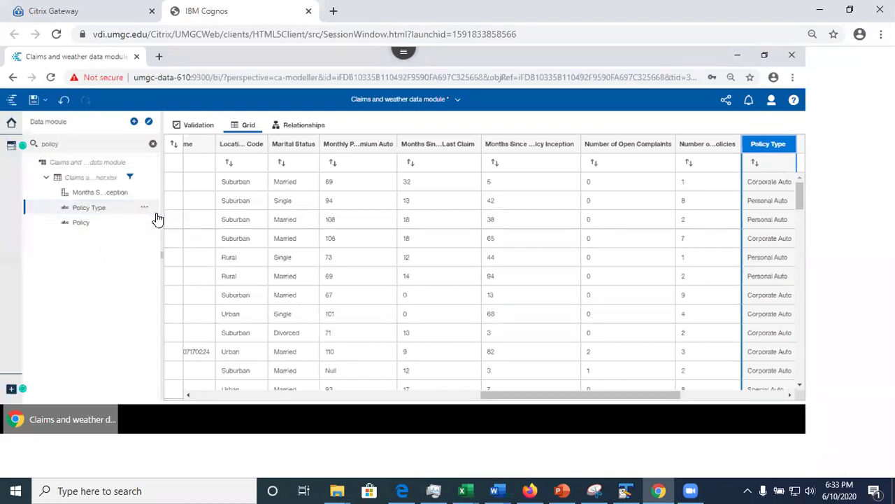
{"action": "left_click", "coordinate": [145, 226]}
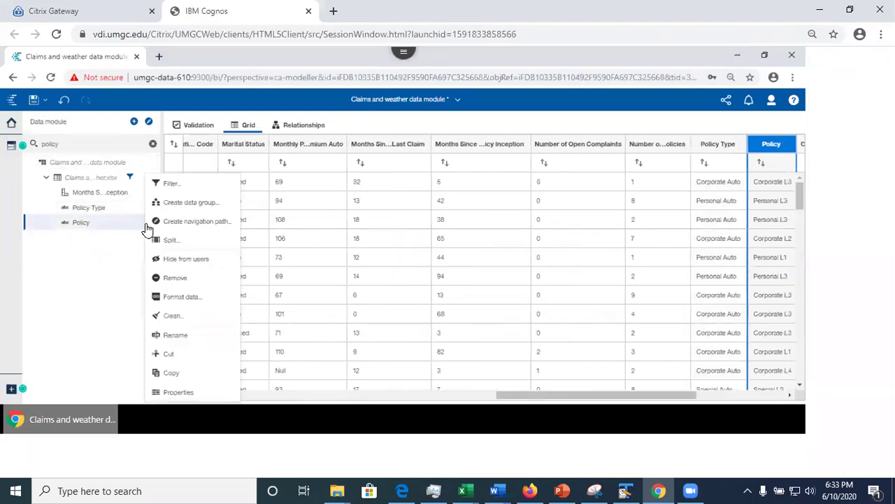
{"action": "left_click", "coordinate": [195, 204]}
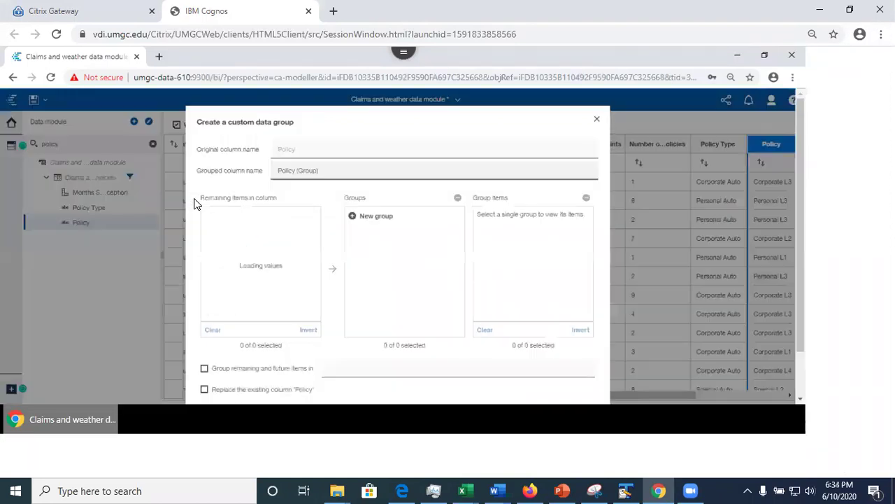
Add a group named Corporate and assign Corporate L1, Corporate L2, Corporate L3 and Corporate L4 to it
{"action": "left_click", "coordinate": [369, 224]}
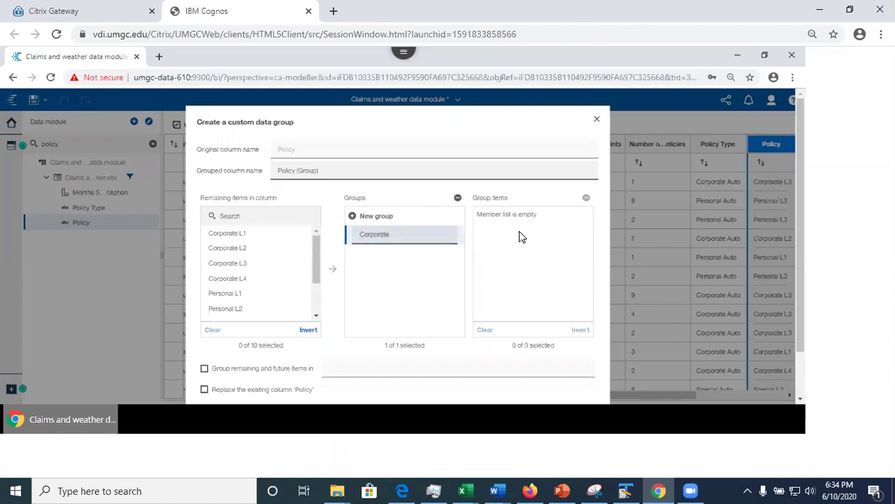
{"action": "left_click_drag", "start_coordinate": [314, 244], "coordinate": [317, 207]}
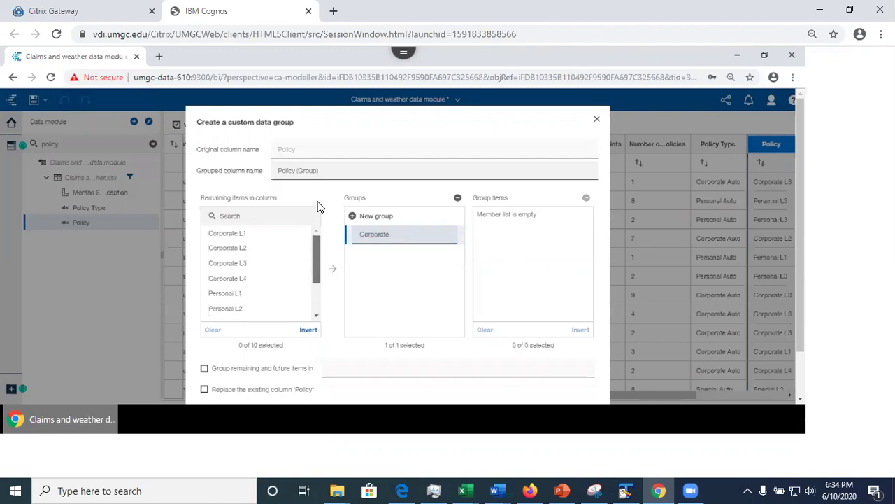
{"action": "left_click", "coordinate": [226, 238]}
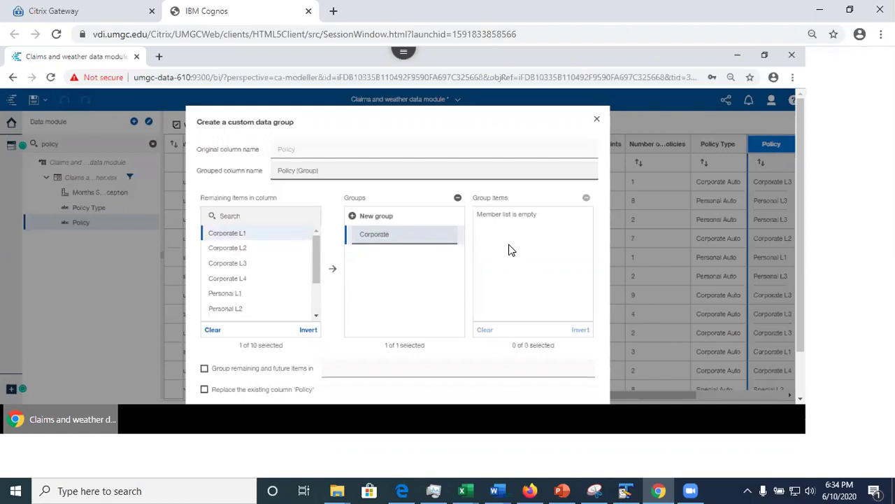
{"action": "left_click", "coordinate": [332, 269]}
{"action": "left_click", "coordinate": [238, 233]}
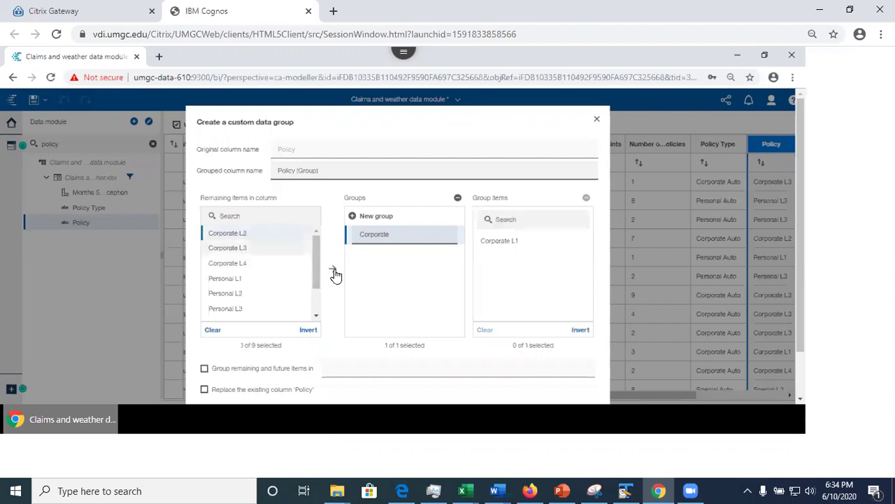
{"action": "left_click", "coordinate": [331, 270]}
{"action": "left_click", "coordinate": [234, 233]}
{"action": "left_click", "coordinate": [330, 272]}
{"action": "left_click", "coordinate": [228, 233]}
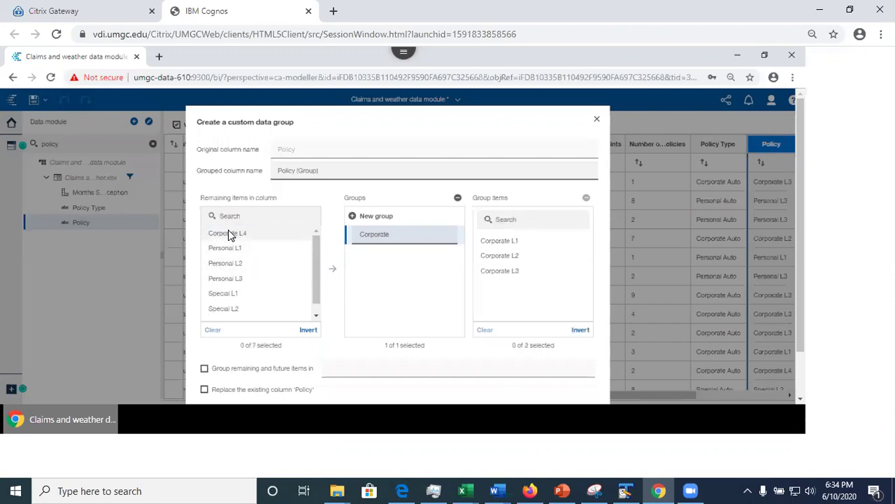
{"action": "left_click", "coordinate": [333, 271]}
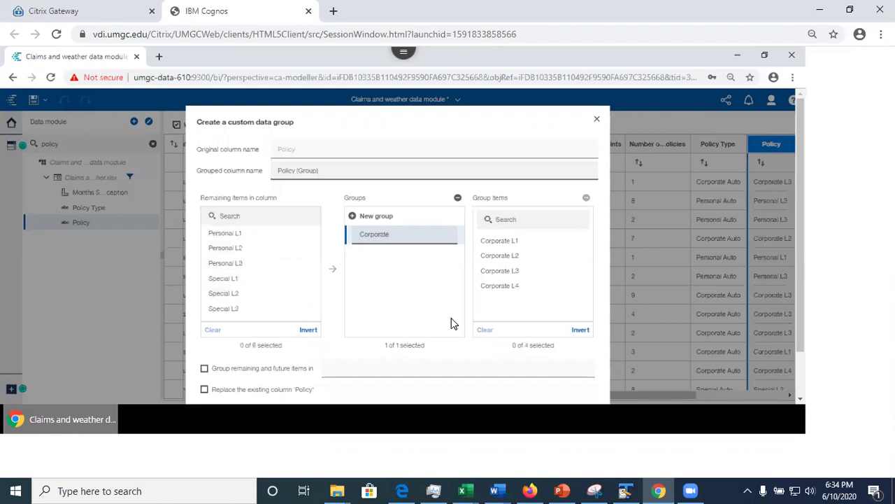
Add a group named Personal and assign Personal L1, Personal L2 and Personal L3 to it
{"action": "left_click", "coordinate": [362, 218]}
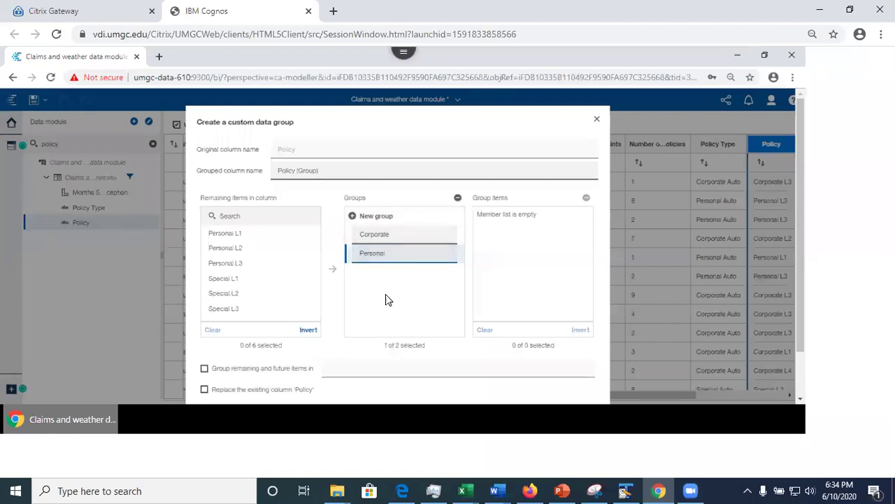
{"action": "left_click", "coordinate": [225, 235]}
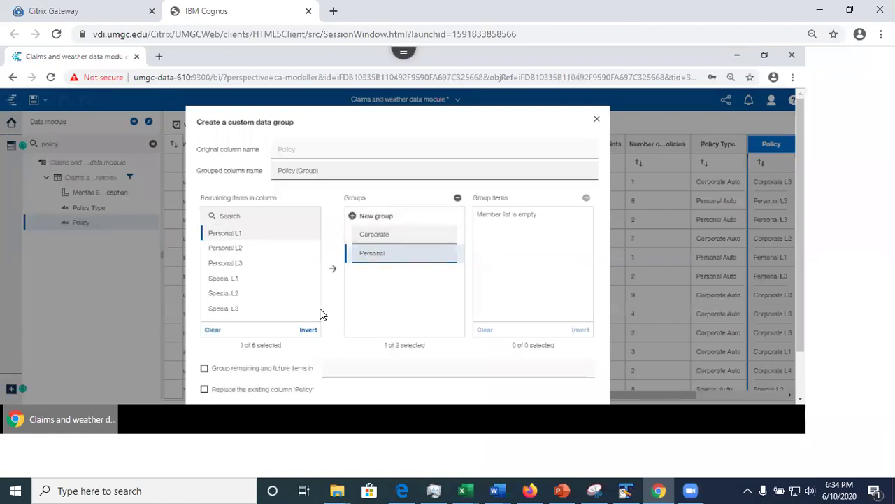
{"action": "left_click", "coordinate": [333, 270]}
{"action": "left_click", "coordinate": [240, 235]}
{"action": "left_click", "coordinate": [334, 271]}
{"action": "left_click", "coordinate": [256, 238]}
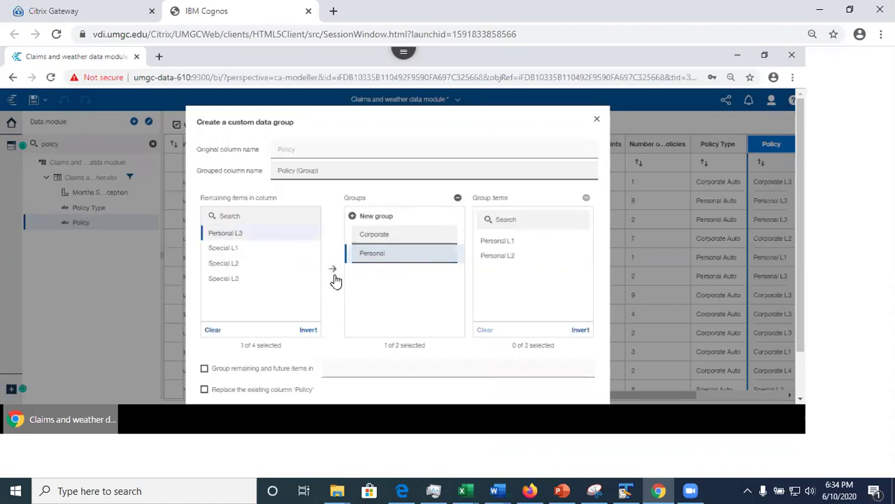
{"action": "left_click", "coordinate": [332, 268]}
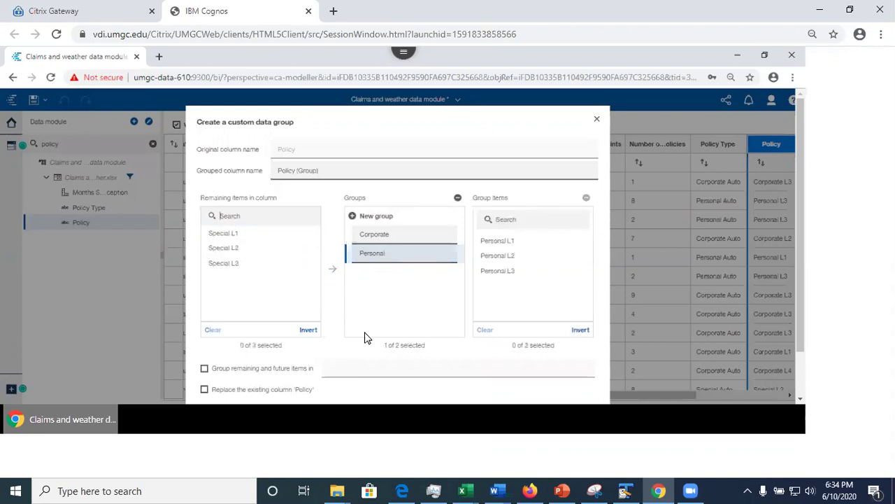
Add a group named Special containing Special L1, Special L2 and Special L3, leaving the grouping of remaining and future items off
{"action": "left_click", "coordinate": [392, 217]}
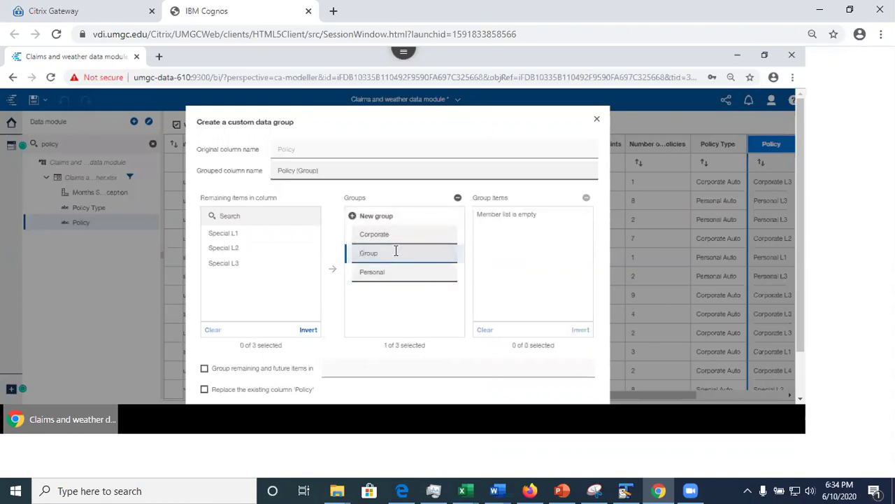
{"action": "type", "text": "Special"}
{"action": "key", "text": "Return"}
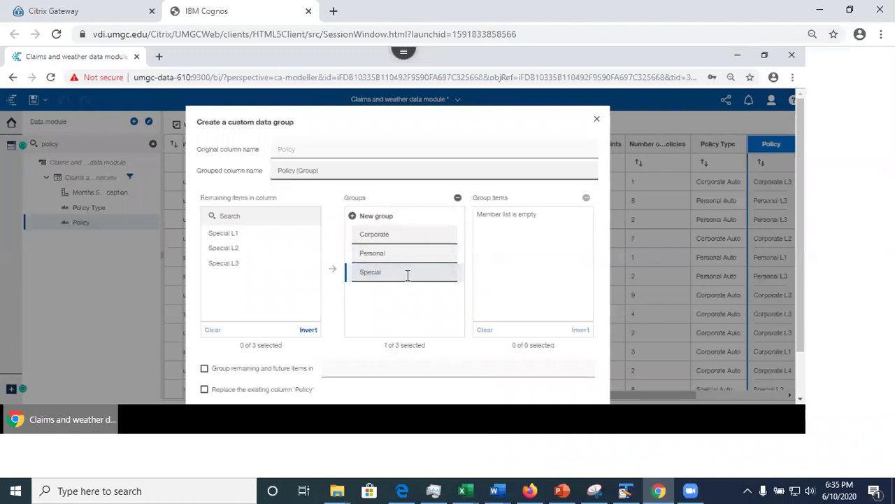
{"action": "left_click", "coordinate": [227, 235]}
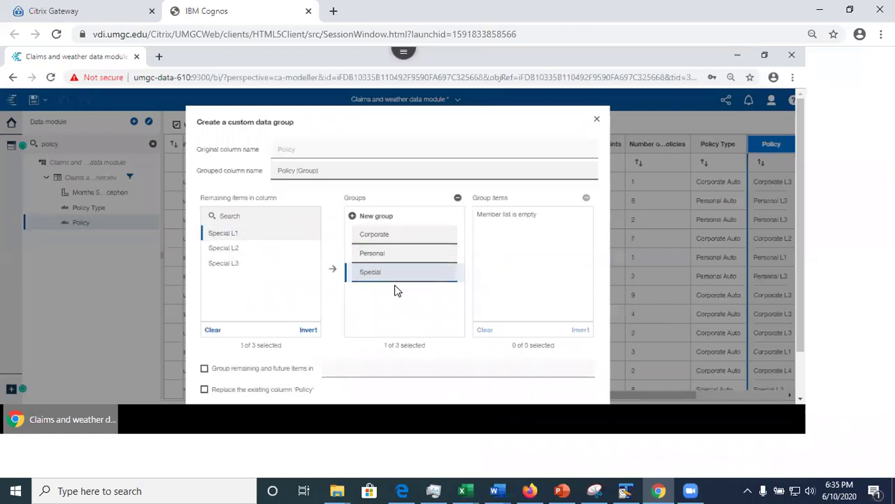
{"action": "left_click", "coordinate": [333, 268]}
{"action": "left_click", "coordinate": [228, 233]}
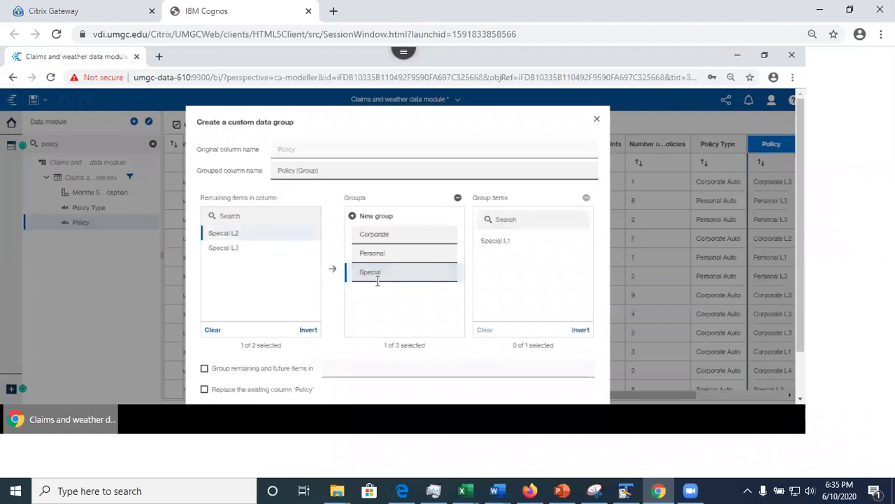
{"action": "left_click", "coordinate": [333, 269]}
{"action": "left_click", "coordinate": [220, 233]}
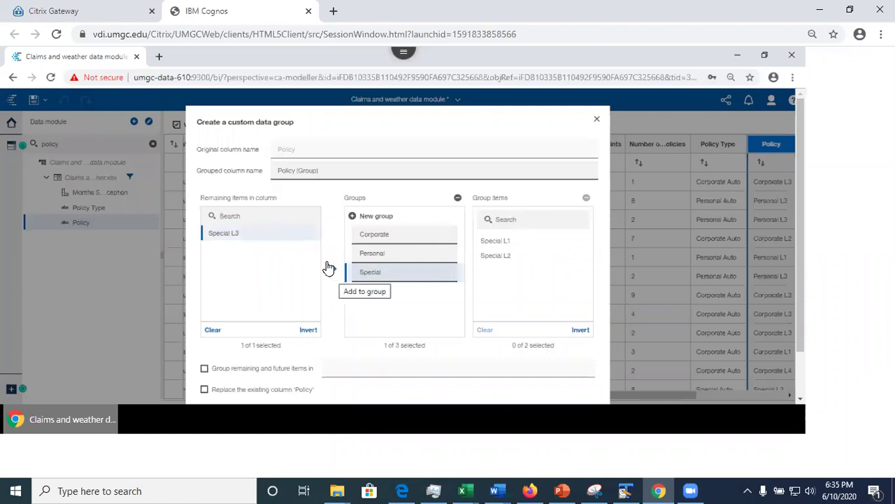
{"action": "left_click", "coordinate": [204, 369]}
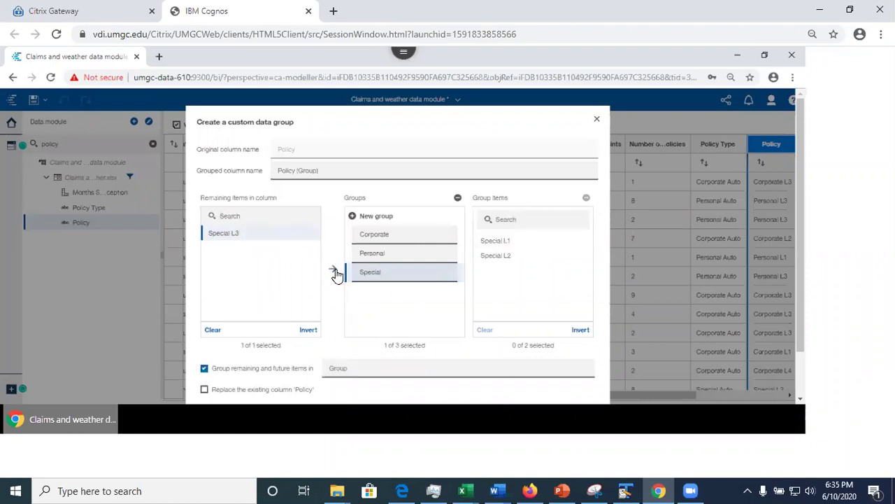
{"action": "left_click", "coordinate": [332, 269]}
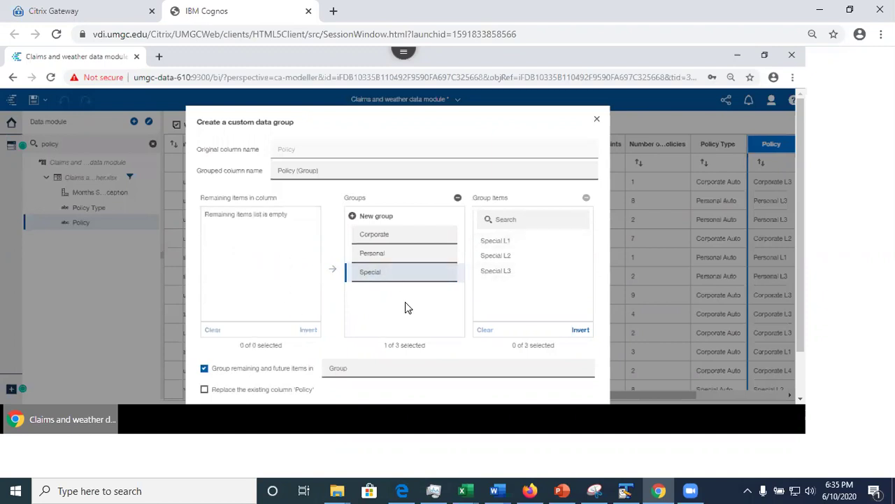
{"action": "left_click", "coordinate": [204, 368]}
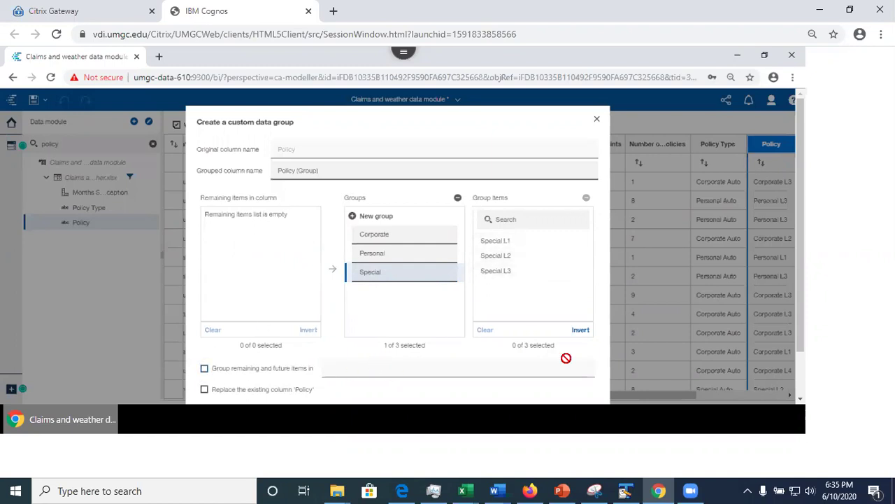
{"action": "scroll", "coordinate": [801, 354], "scroll_direction": "down", "scroll_amount": 1}
{"action": "scroll", "coordinate": [810, 400], "scroll_direction": "up", "scroll_amount": 1}
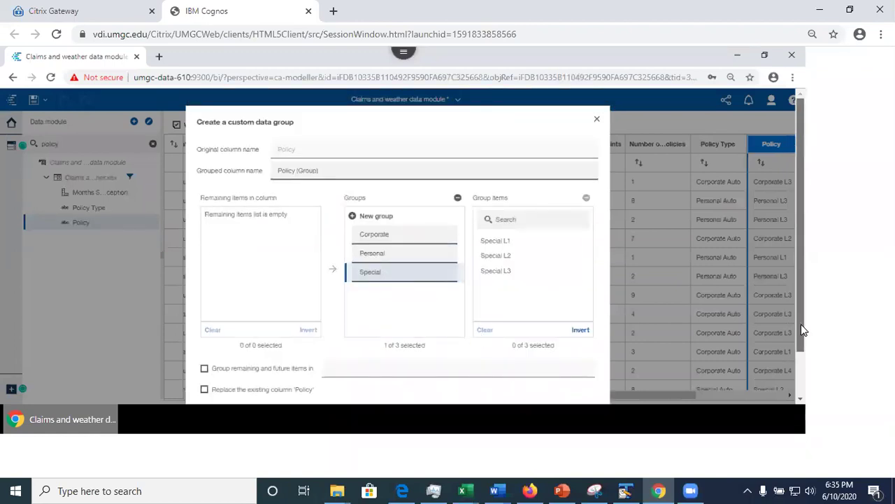
{"action": "scroll", "coordinate": [798, 367], "scroll_direction": "down", "scroll_amount": 1}
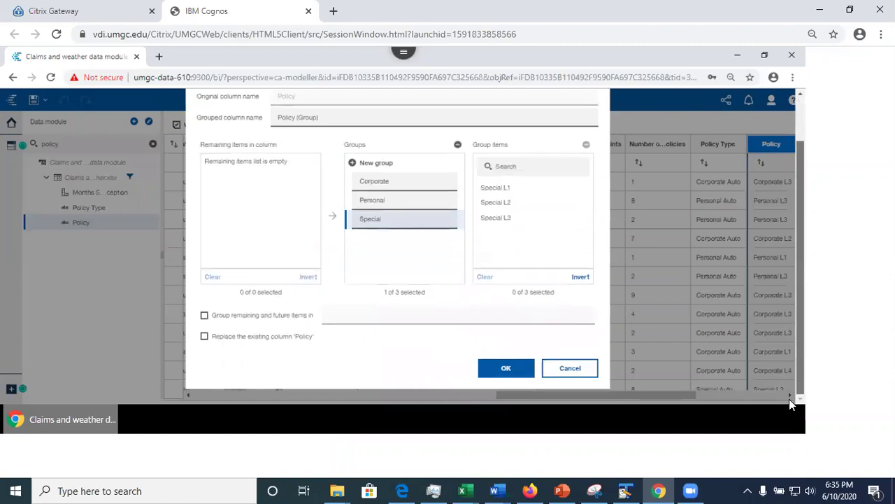
{"action": "scroll", "coordinate": [708, 381], "scroll_direction": "up", "scroll_amount": 1}
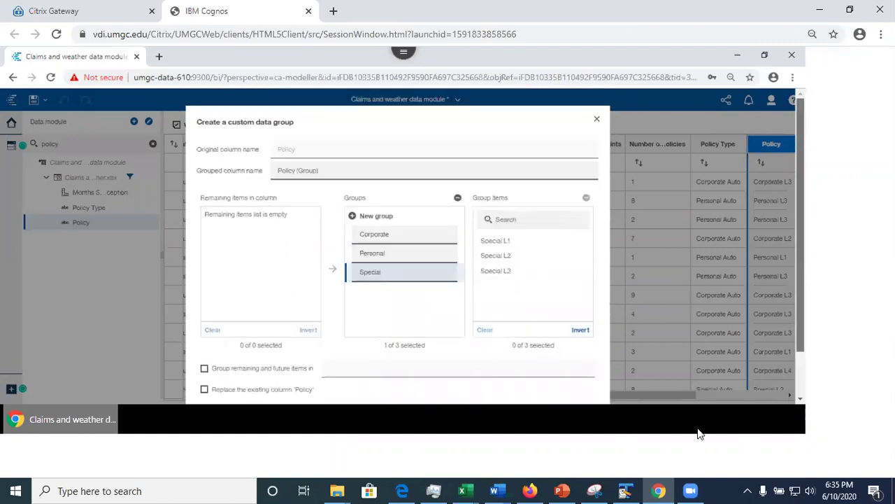
{"action": "scroll", "coordinate": [802, 342], "scroll_direction": "down", "scroll_amount": 1}
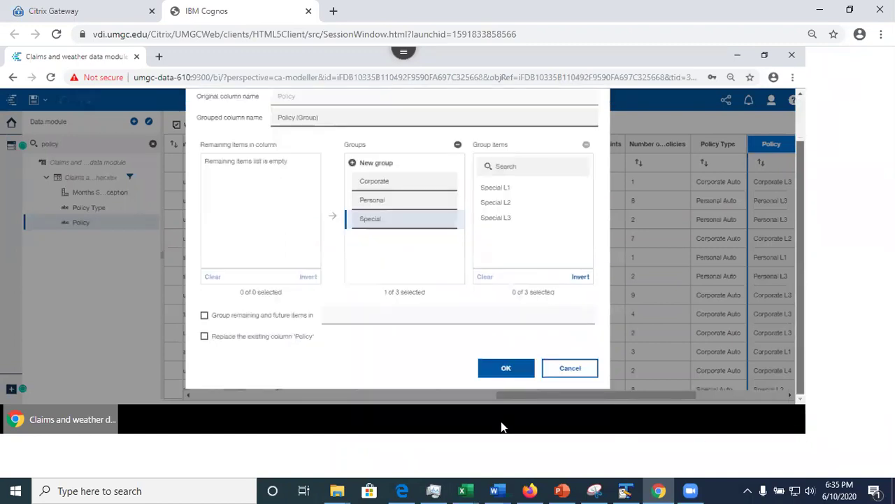
{"action": "scroll", "coordinate": [502, 389], "scroll_direction": "up", "scroll_amount": 1}
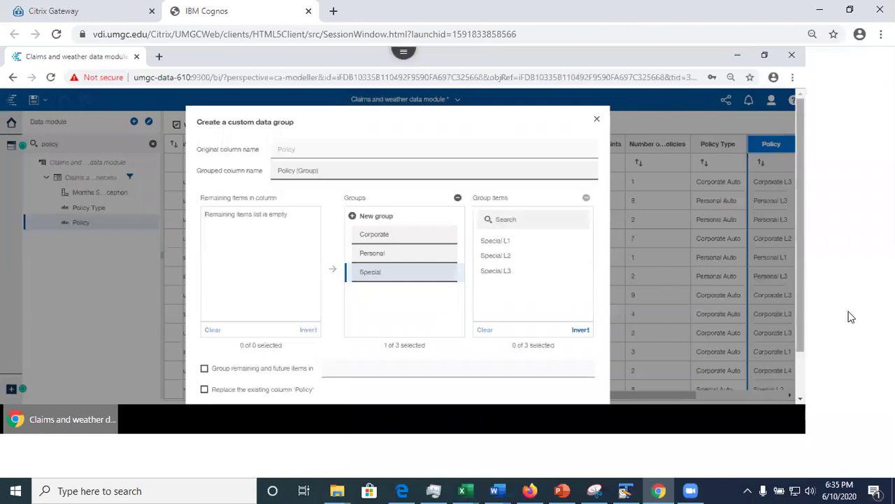
{"action": "scroll", "coordinate": [785, 387], "scroll_direction": "down", "scroll_amount": 1}
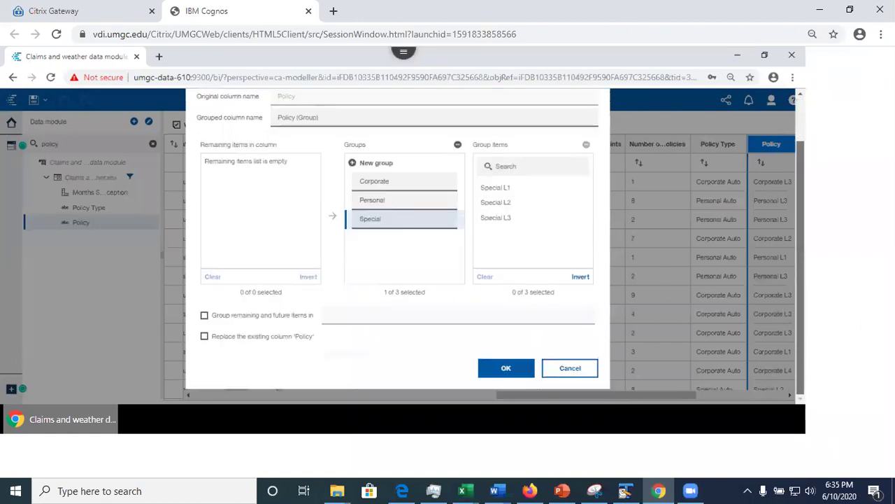
{"action": "scroll", "coordinate": [785, 343], "scroll_direction": "up", "scroll_amount": 1}
{"action": "left_click_drag", "start_coordinate": [799, 343], "coordinate": [801, 432]}
{"action": "scroll", "coordinate": [777, 345], "scroll_direction": "up", "scroll_amount": 1}
{"action": "scroll", "coordinate": [784, 165], "scroll_direction": "up", "scroll_amount": 1}
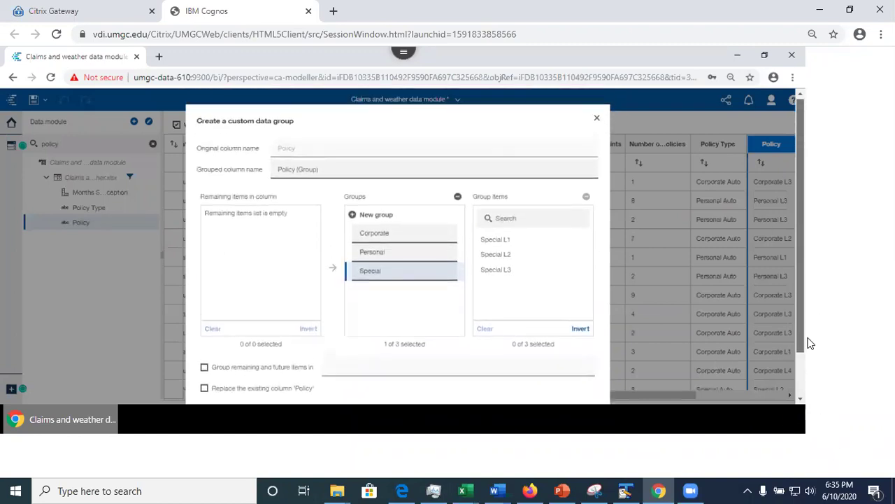
{"action": "scroll", "coordinate": [793, 347], "scroll_direction": "down", "scroll_amount": 2}
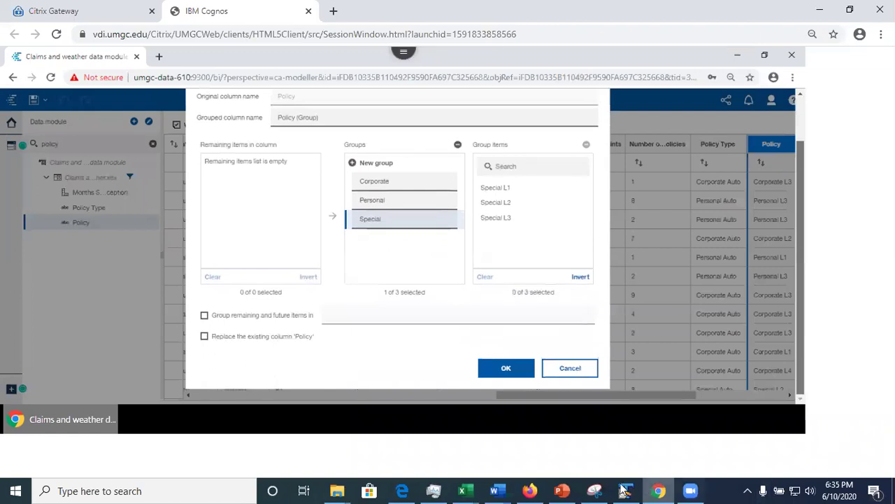
{"action": "scroll", "coordinate": [488, 390], "scroll_direction": "up", "scroll_amount": 2}
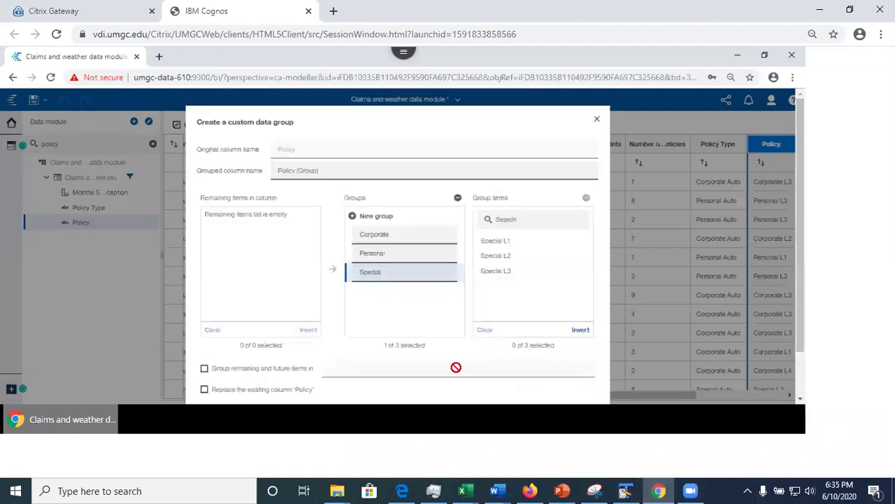
{"action": "scroll", "coordinate": [801, 336], "scroll_direction": "down", "scroll_amount": 2}
{"action": "scroll", "coordinate": [754, 366], "scroll_direction": "up", "scroll_amount": 2}
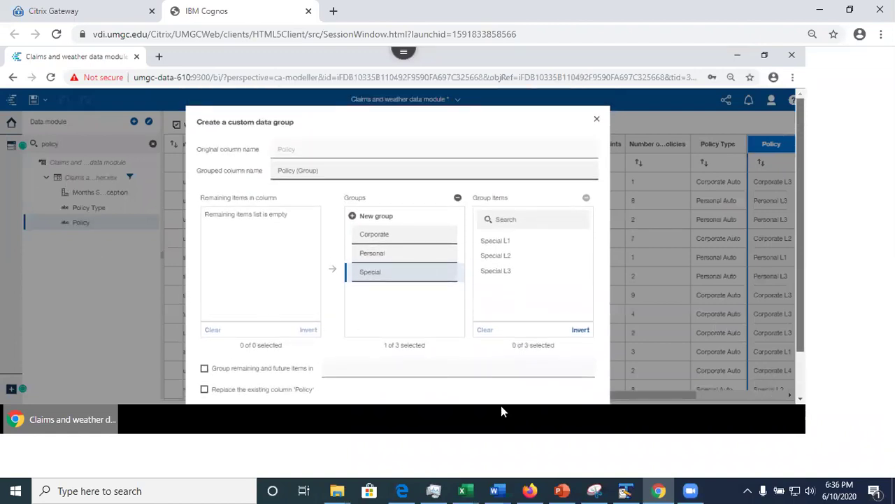
Reduce the inner browser's zoom to 75% and create the Policy (Group) data group
{"action": "left_click", "coordinate": [792, 77]}
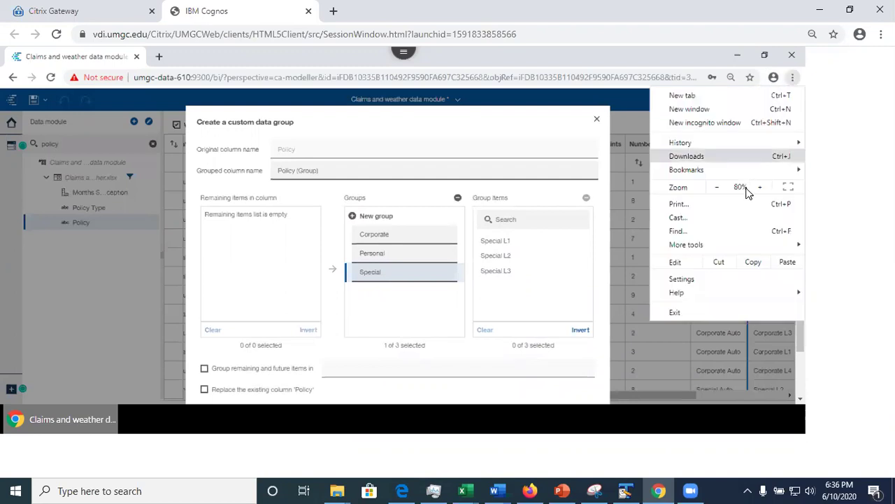
{"action": "left_click", "coordinate": [717, 187]}
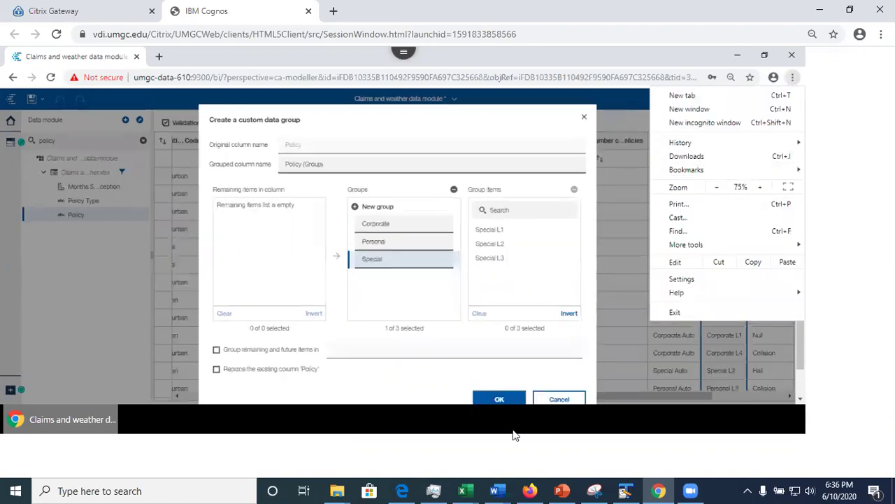
{"action": "left_click", "coordinate": [498, 398]}
{"action": "left_click", "coordinate": [497, 399]}
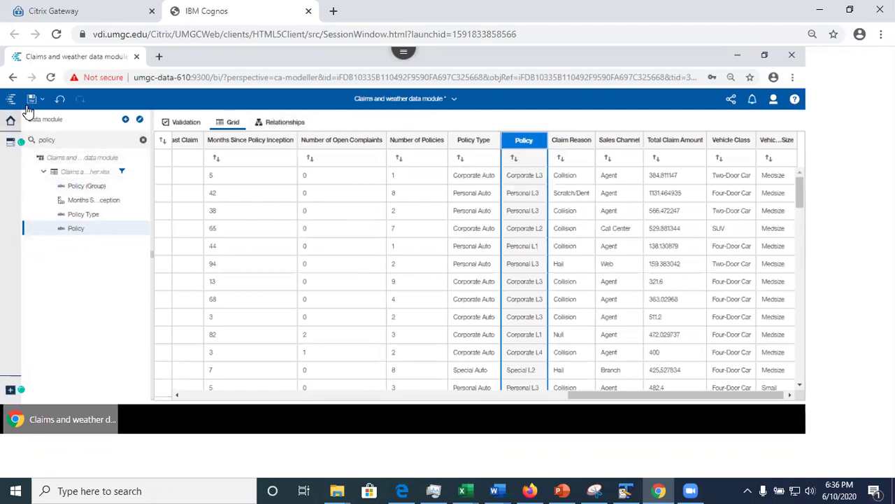
Open the ClaimsAndWeatherEploration exploration from the Welcome page and display its source columns
{"action": "left_click", "coordinate": [452, 102]}
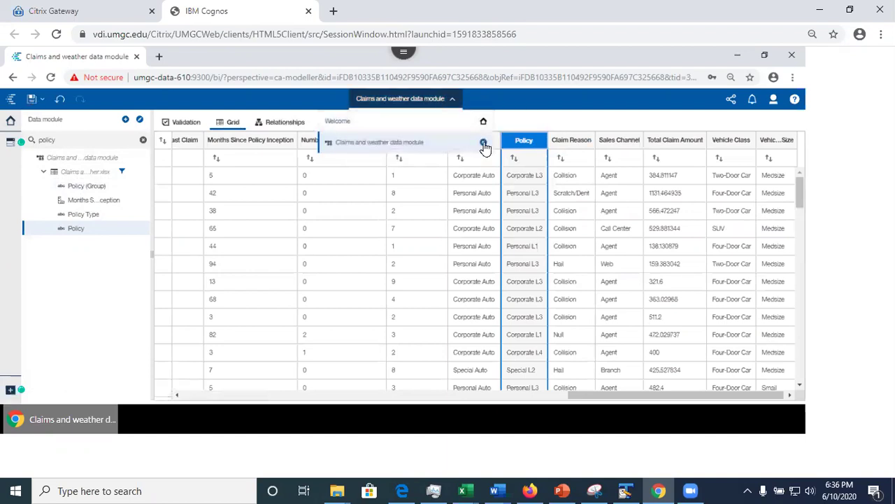
{"action": "left_click", "coordinate": [483, 121]}
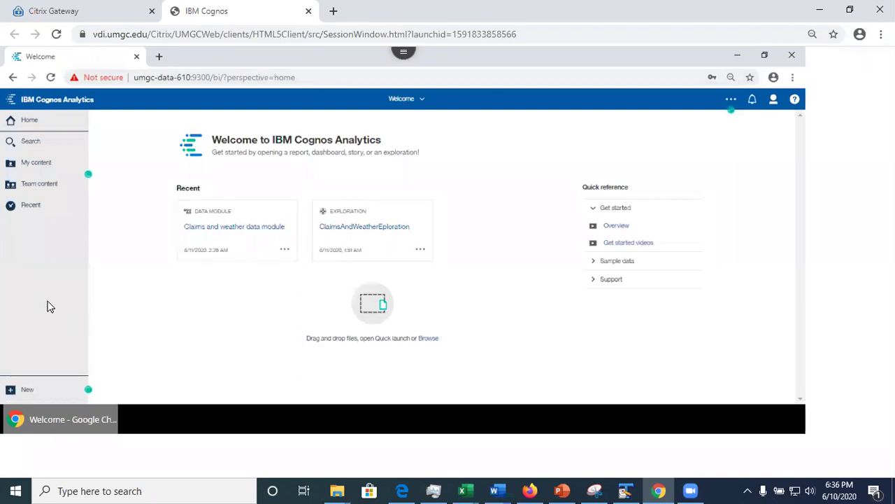
{"action": "left_click", "coordinate": [375, 236]}
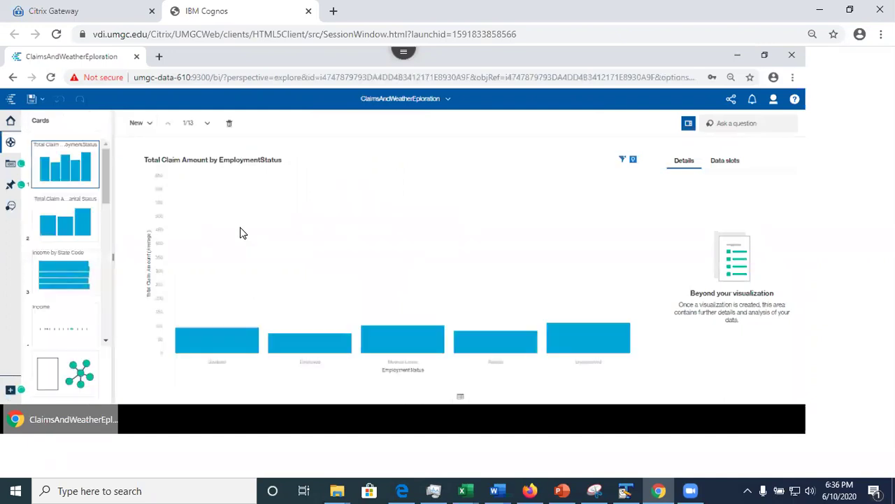
{"action": "left_click", "coordinate": [11, 163]}
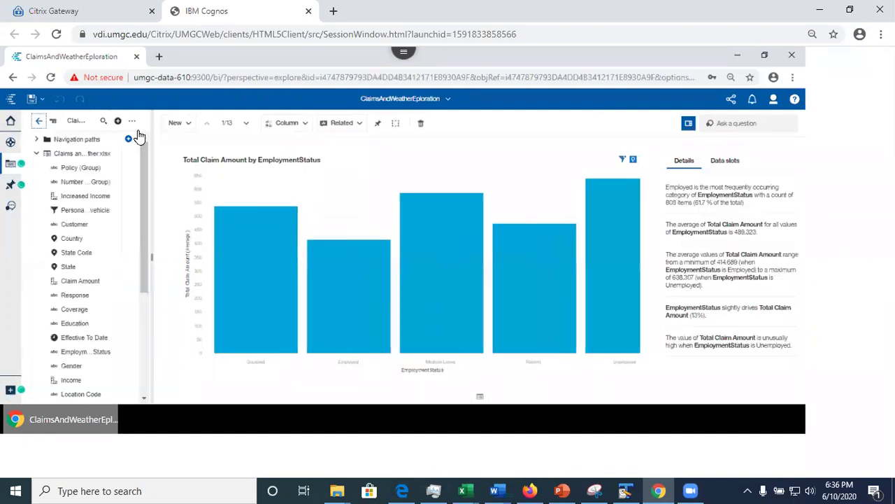
Examine the properties of the Number of Policies (Group) column and close them unchanged
{"action": "left_click_drag", "start_coordinate": [143, 183], "coordinate": [144, 187]}
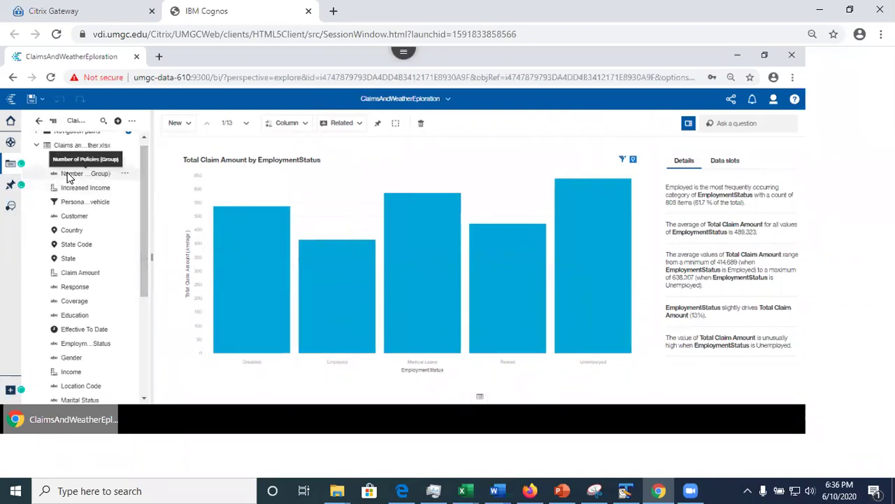
{"action": "left_click", "coordinate": [125, 175]}
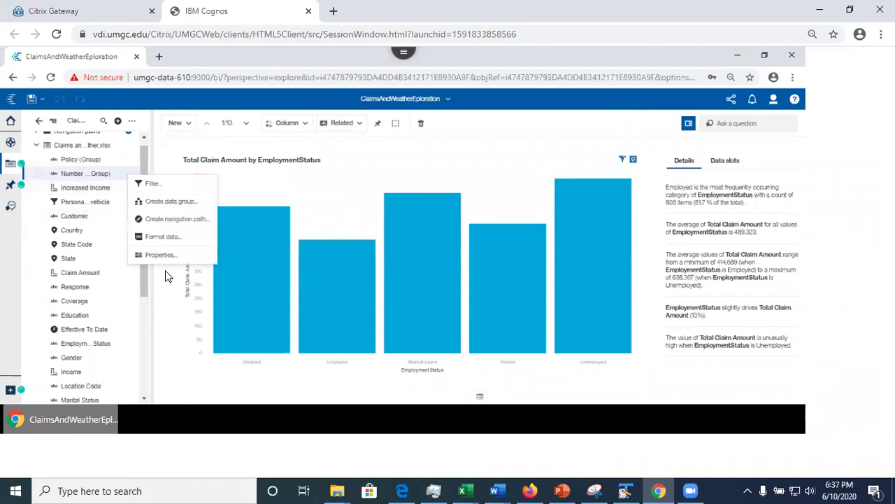
{"action": "left_click", "coordinate": [159, 256]}
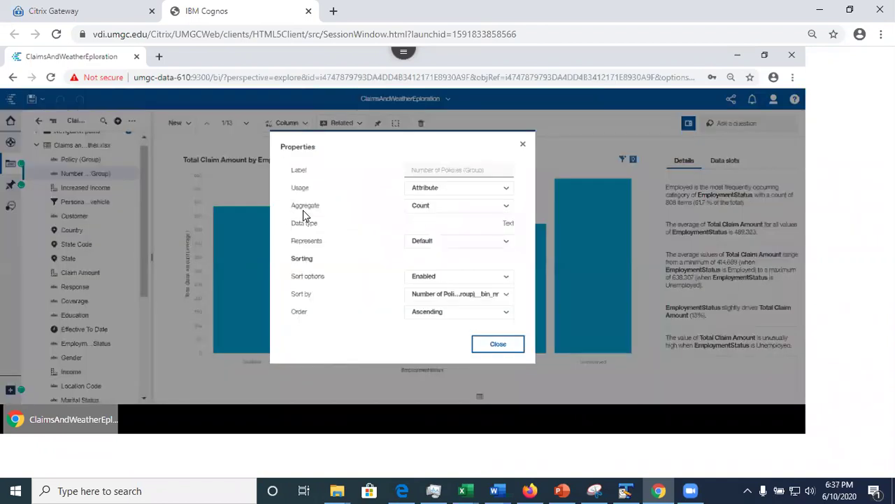
{"action": "left_click", "coordinate": [501, 346]}
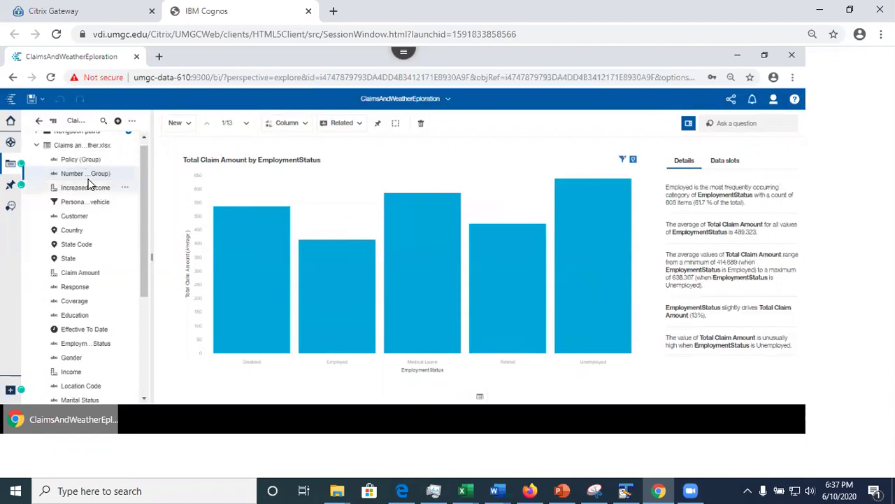
{"action": "left_click_drag", "start_coordinate": [147, 200], "coordinate": [148, 223]}
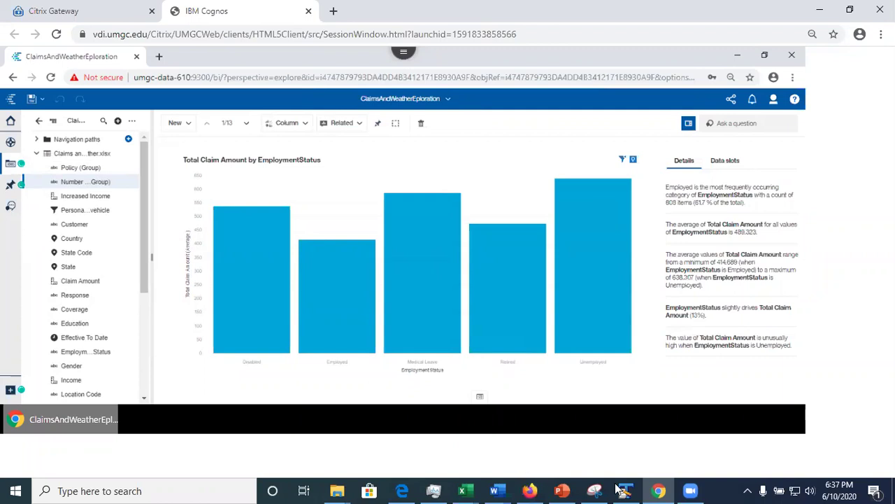
{"action": "left_click", "coordinate": [531, 489]}
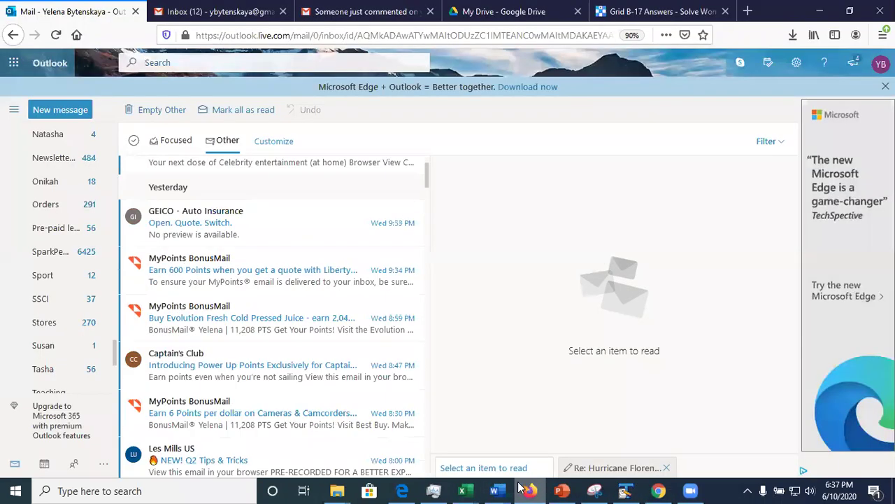
{"action": "left_click", "coordinate": [536, 489]}
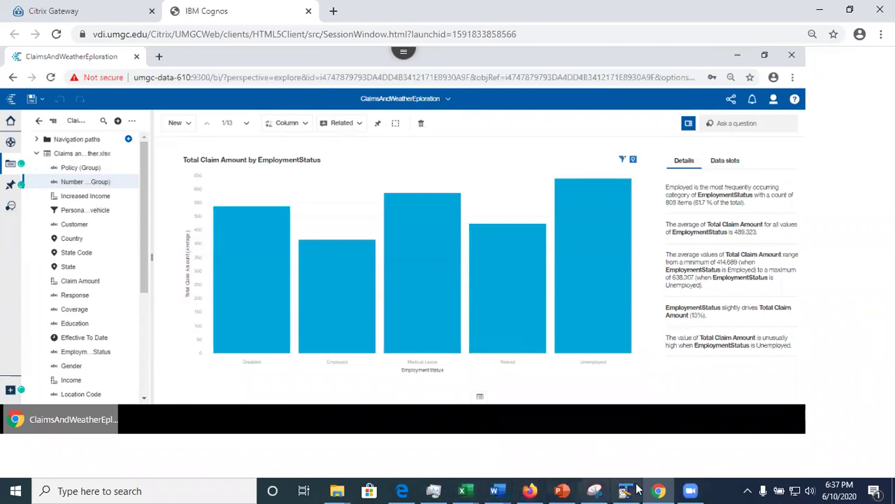
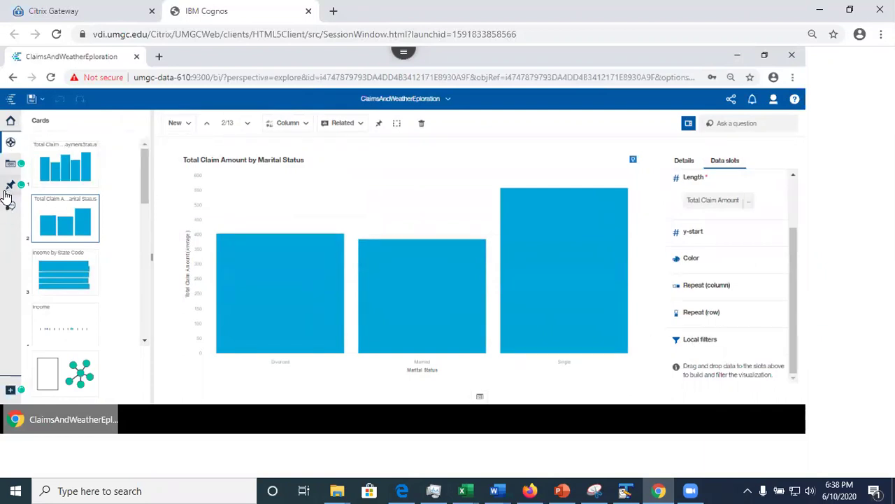
Display the exploration's source columns alongside the Total Claim Amount by Marital Status card
{"action": "left_click", "coordinate": [9, 168]}
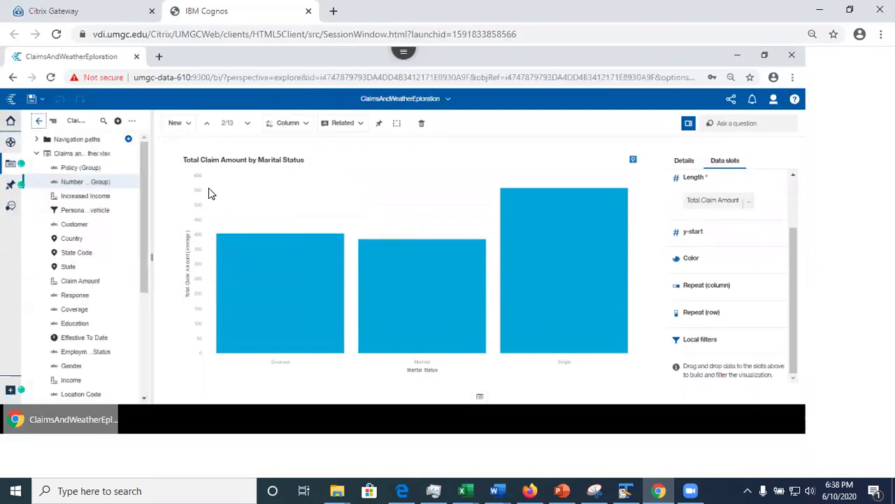
{"action": "left_click_drag", "start_coordinate": [143, 231], "coordinate": [146, 277]}
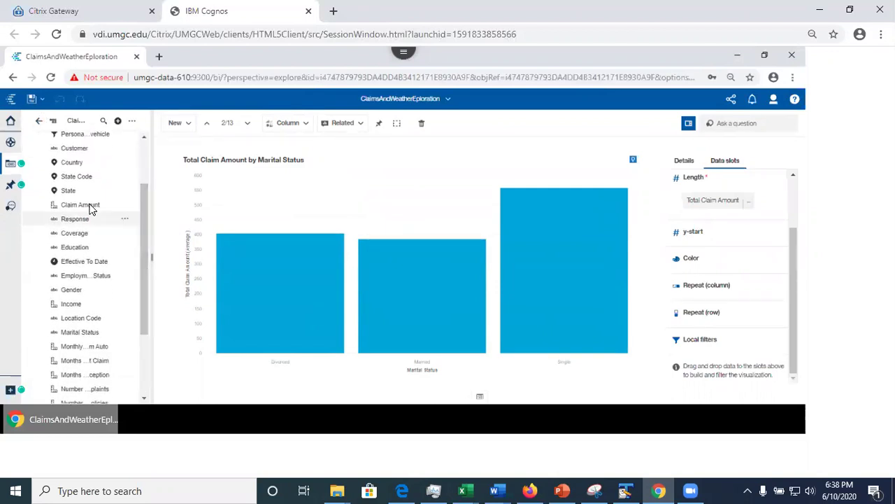
{"action": "left_click_drag", "start_coordinate": [62, 190], "coordinate": [700, 338]}
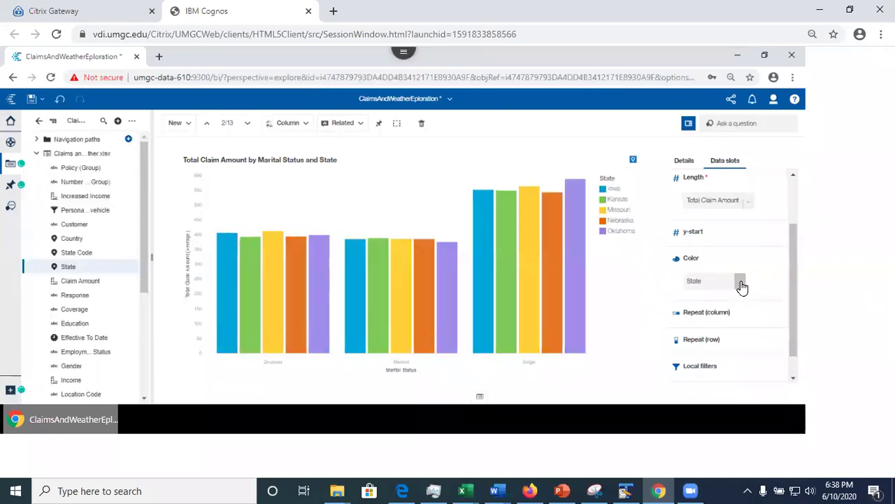
{"action": "left_click_drag", "start_coordinate": [700, 280], "coordinate": [704, 363]}
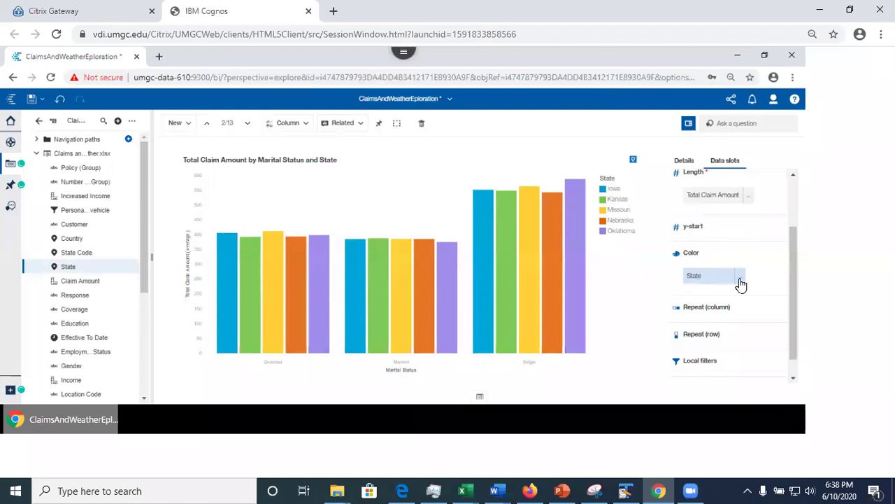
{"action": "left_click", "coordinate": [741, 280]}
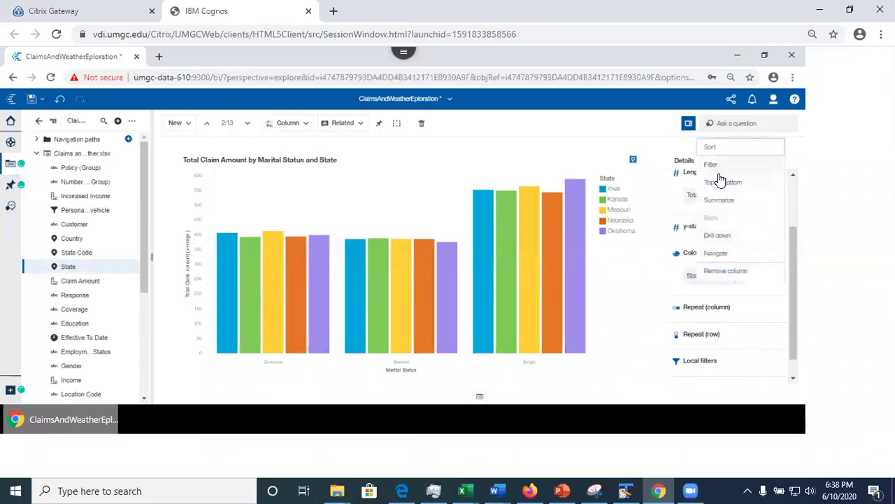
{"action": "left_click", "coordinate": [739, 275]}
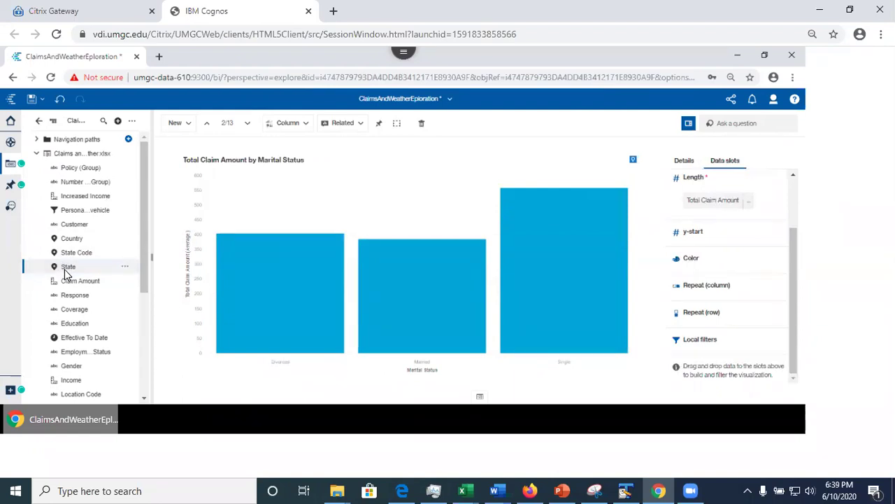
Add a local filter on State to the Total Claim Amount by Marital Status card, including only Iowa
{"action": "left_click_drag", "start_coordinate": [65, 271], "coordinate": [688, 342]}
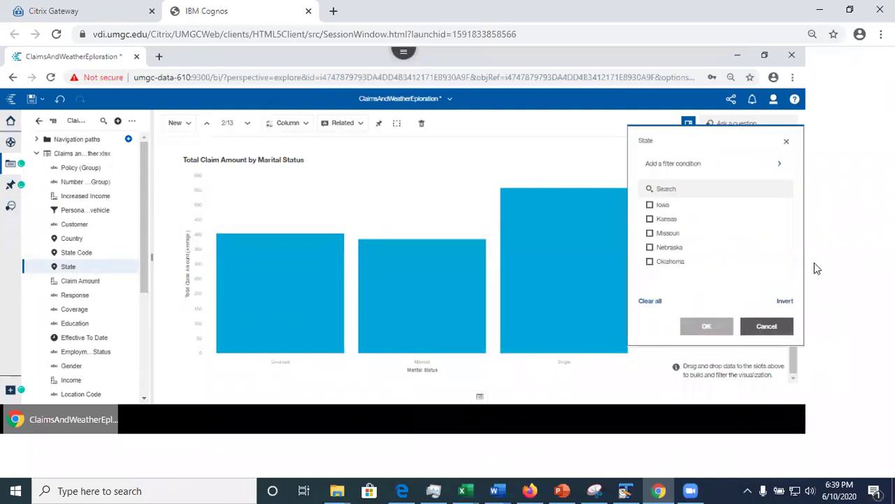
{"action": "left_click", "coordinate": [649, 205]}
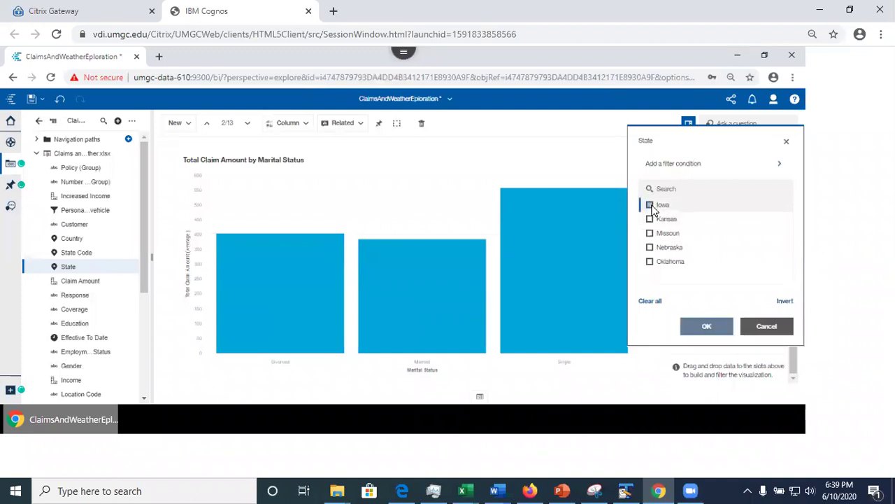
{"action": "left_click", "coordinate": [708, 323]}
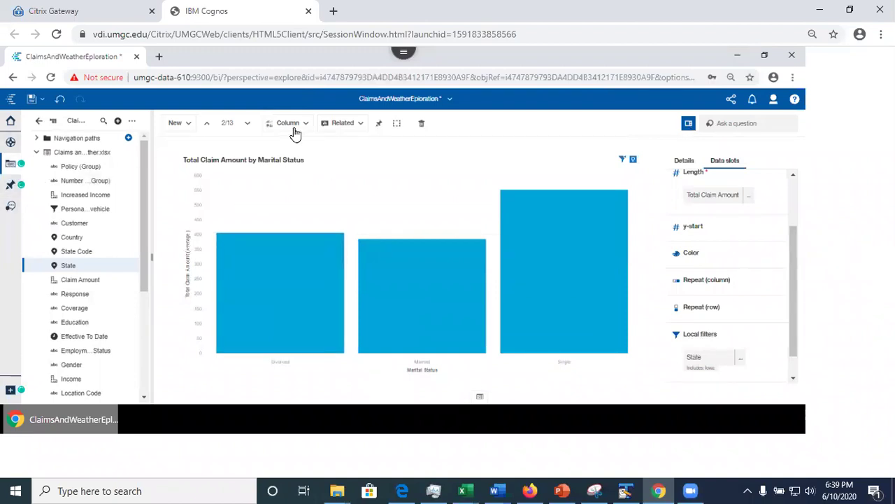
Duplicate the Iowa-filtered Total Claim Amount by Marital Status card from the cards list
{"action": "left_click", "coordinate": [10, 142]}
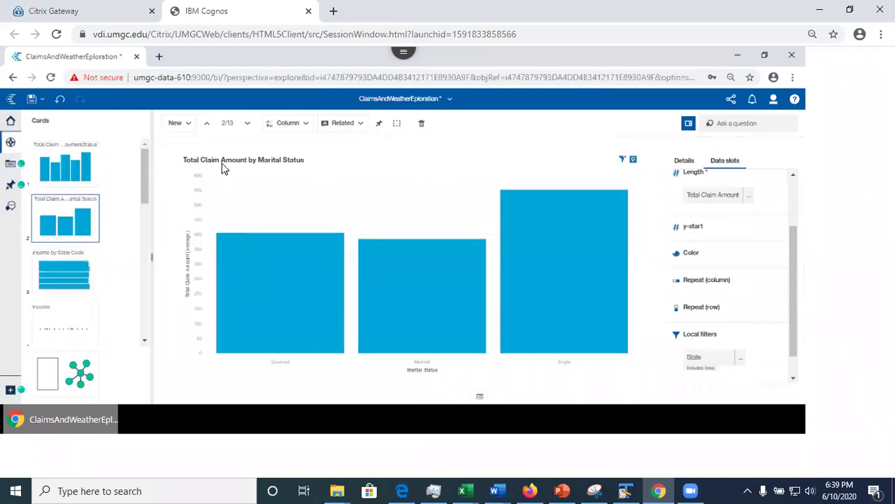
{"action": "right_click", "coordinate": [90, 239]}
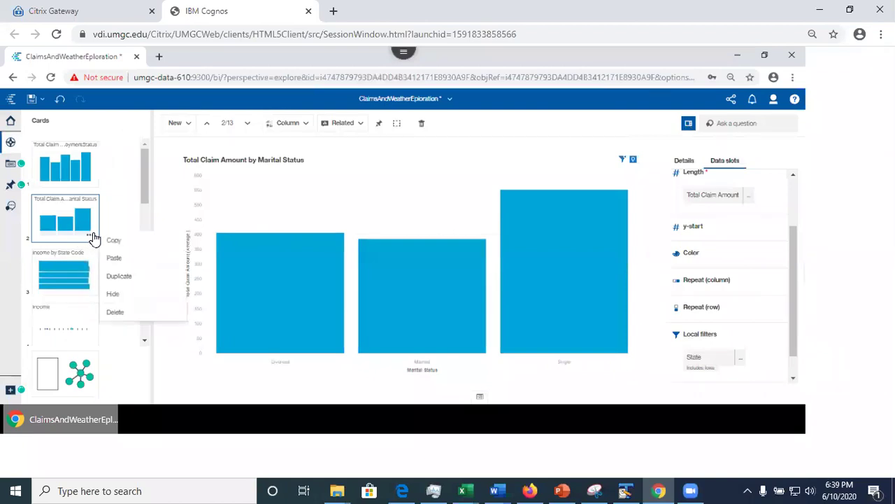
{"action": "left_click", "coordinate": [120, 278]}
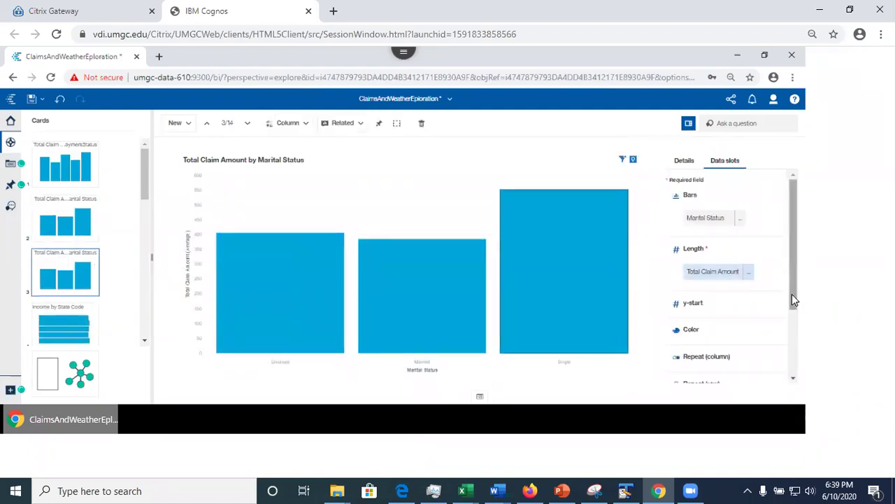
Change the duplicated card's local State filter so that it includes Kansas instead of Iowa
{"action": "left_click_drag", "start_coordinate": [794, 301], "coordinate": [817, 425]}
{"action": "scroll", "coordinate": [795, 399], "scroll_direction": "down", "scroll_amount": 1}
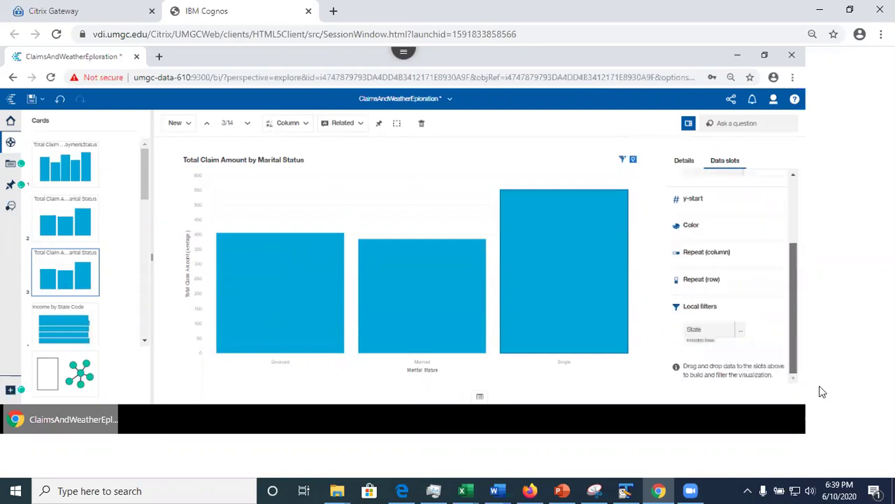
{"action": "scroll", "coordinate": [756, 332], "scroll_direction": "up", "scroll_amount": 3}
{"action": "scroll", "coordinate": [792, 342], "scroll_direction": "down", "scroll_amount": 3}
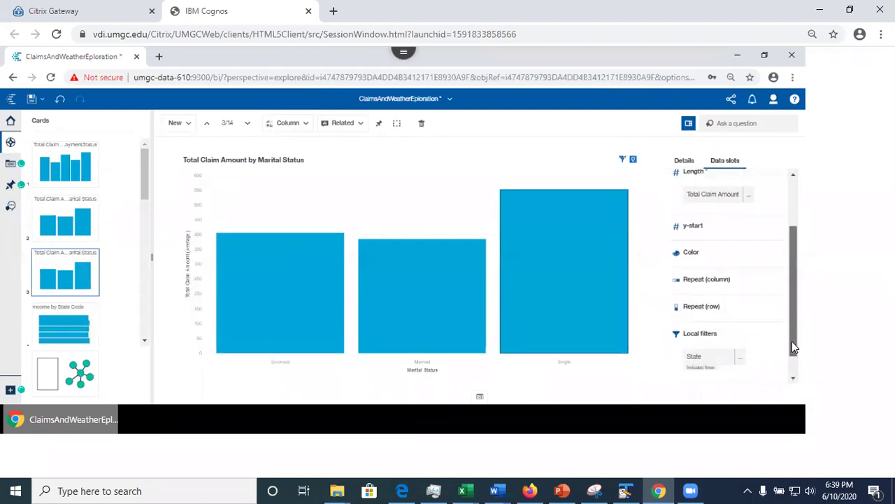
{"action": "scroll", "coordinate": [748, 350], "scroll_direction": "up", "scroll_amount": 2}
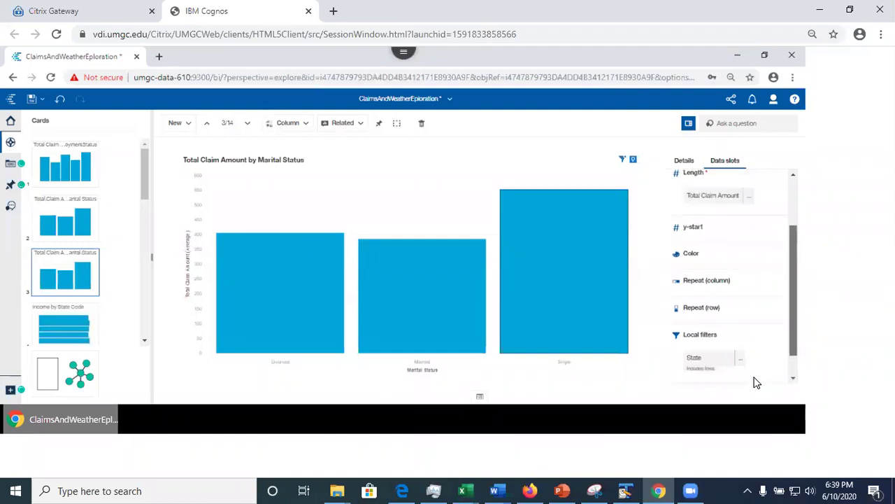
{"action": "scroll", "coordinate": [745, 357], "scroll_direction": "down", "scroll_amount": 1}
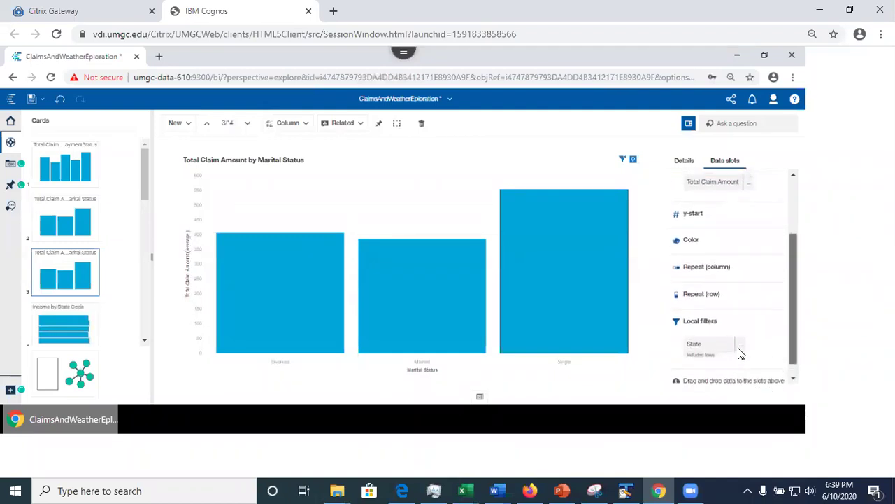
{"action": "left_click", "coordinate": [740, 348]}
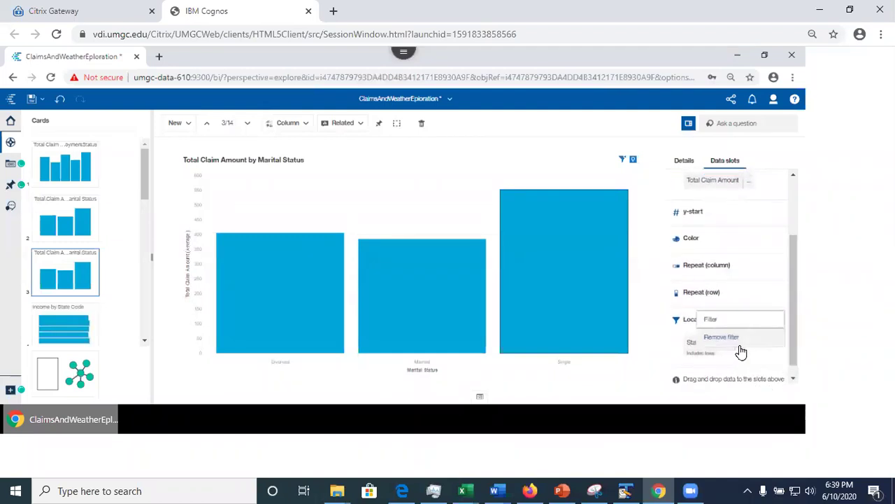
{"action": "left_click", "coordinate": [712, 321]}
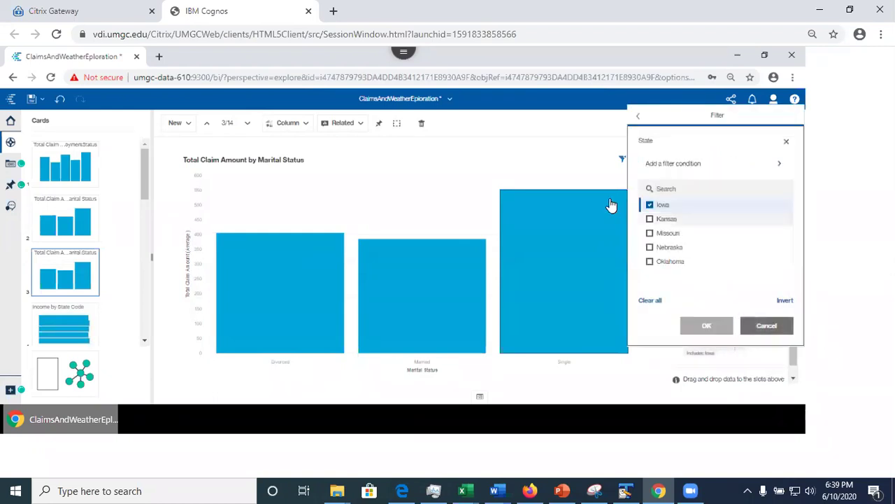
{"action": "left_click", "coordinate": [650, 219]}
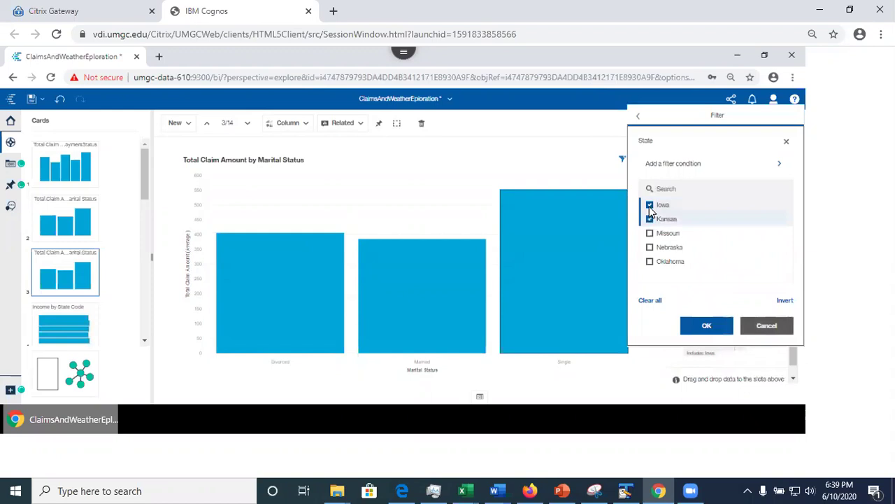
{"action": "left_click", "coordinate": [705, 327]}
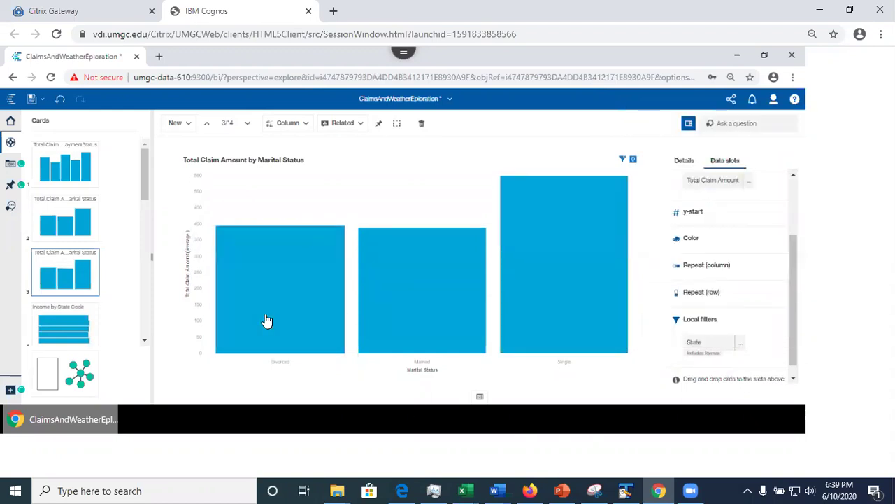
Select both Total Claim Amount by Marital Status cards and create a comparison card from them
{"action": "left_click", "coordinate": [71, 228], "text": "ctrl"}
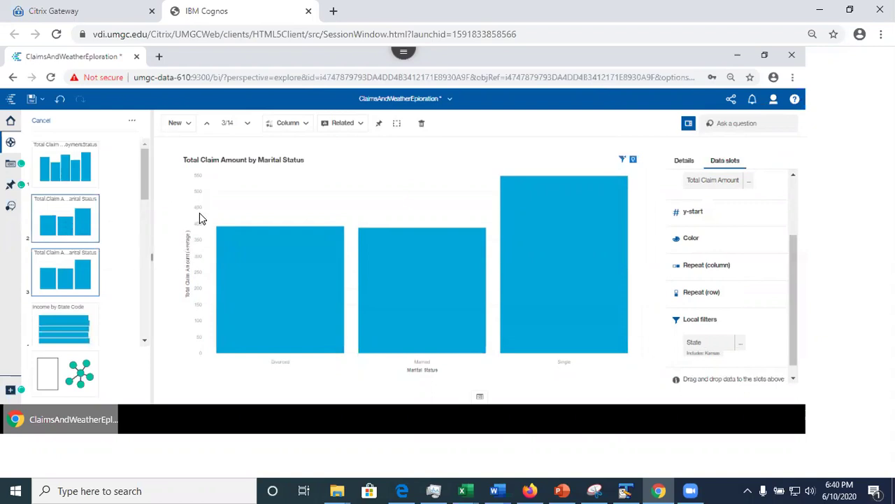
{"action": "left_click", "coordinate": [133, 123]}
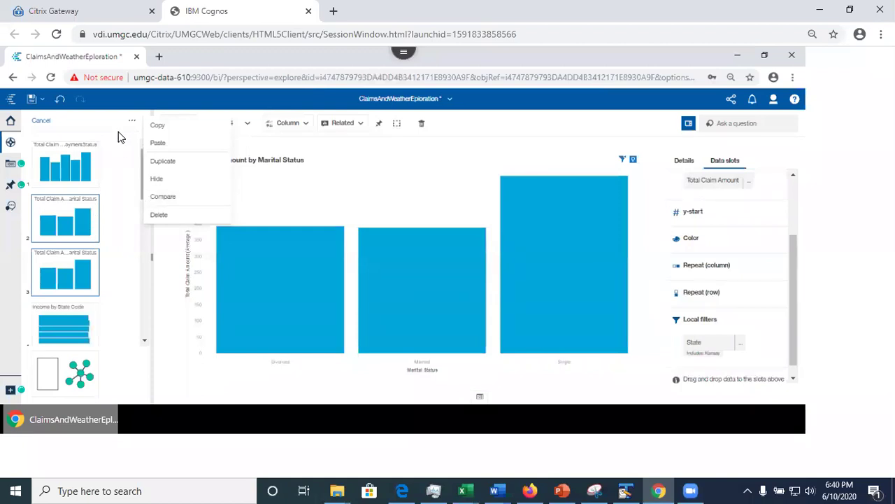
{"action": "left_click", "coordinate": [168, 200]}
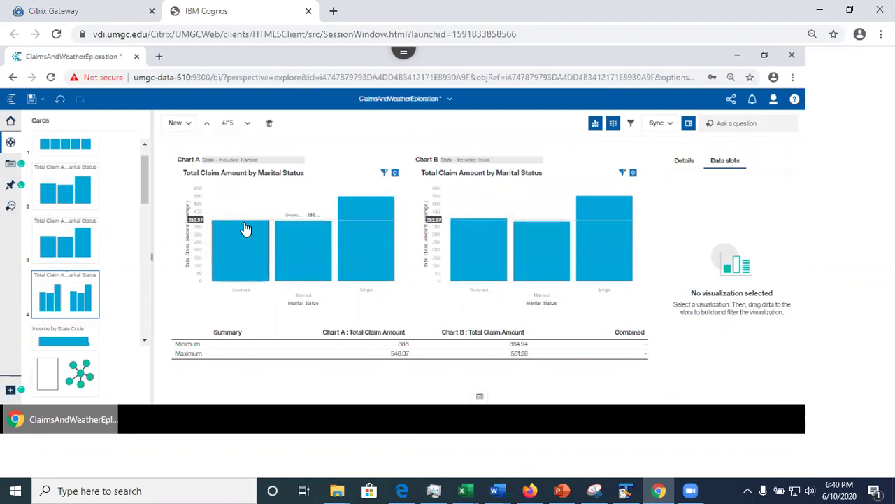
{"action": "mouse_move", "coordinate": [245, 230]}
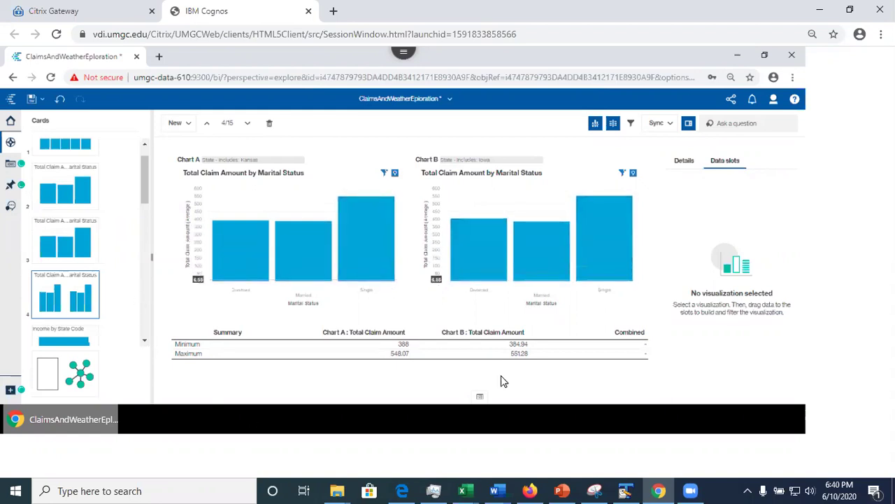
Switch to the Intro to Cognos analytics presentation in PowerPoint and review slides 44 to 47 on saving work and further resources
{"action": "left_click", "coordinate": [561, 489]}
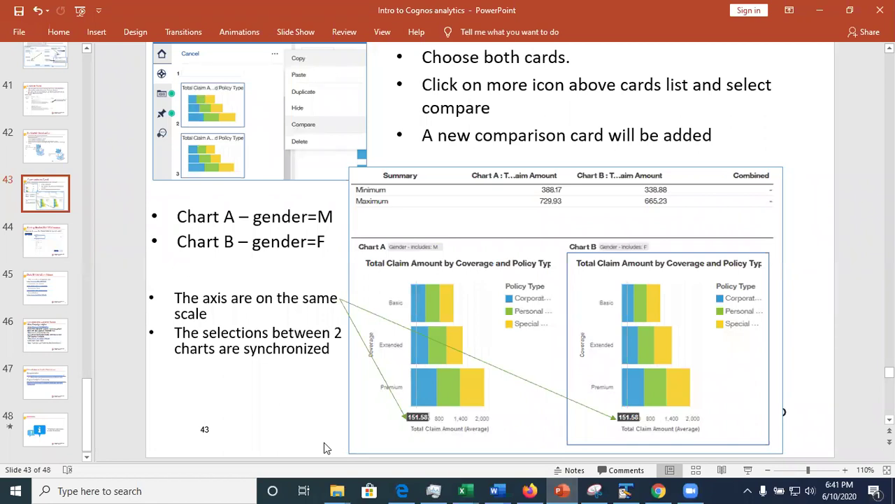
{"action": "left_click", "coordinate": [47, 252]}
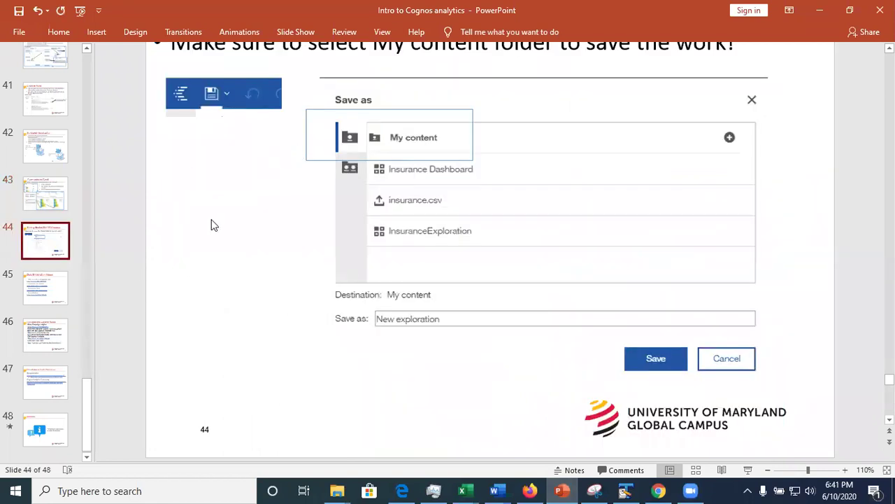
{"action": "left_click", "coordinate": [62, 290]}
{"action": "left_click", "coordinate": [48, 355]}
{"action": "left_click", "coordinate": [38, 388]}
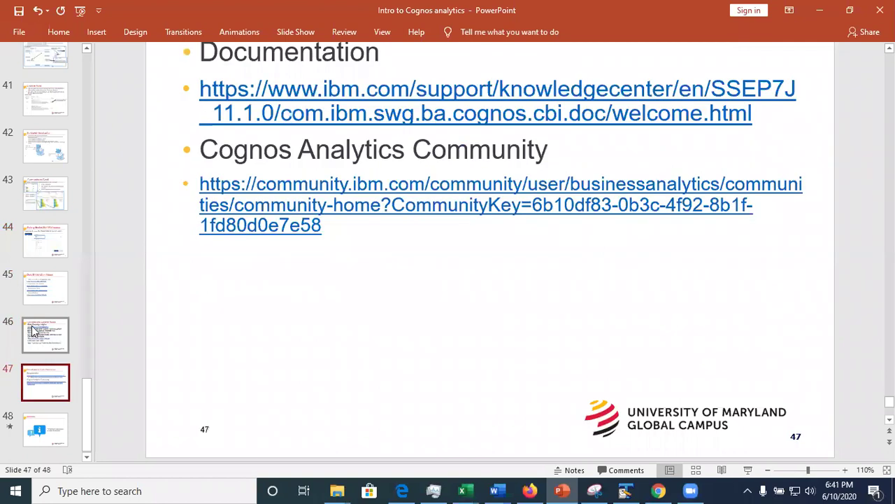
Review slide 44 on saving work, switch back to Cognos Analytics in Chrome and save the ClaimsAndWeatherEploration exploration
{"action": "left_click", "coordinate": [44, 248]}
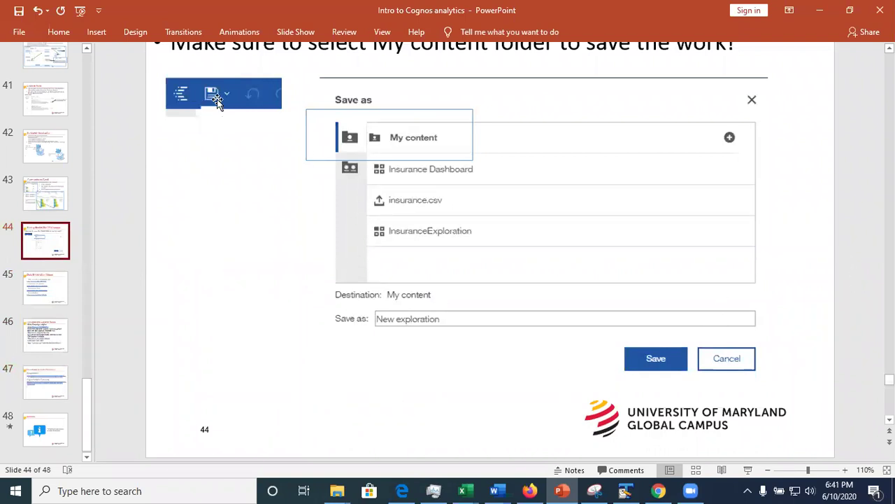
{"action": "left_click", "coordinate": [815, 10]}
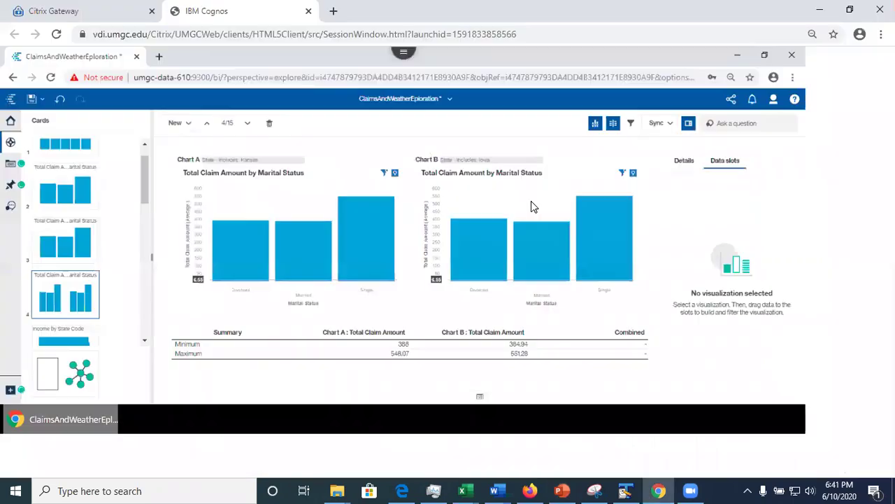
{"action": "left_click", "coordinate": [31, 99]}
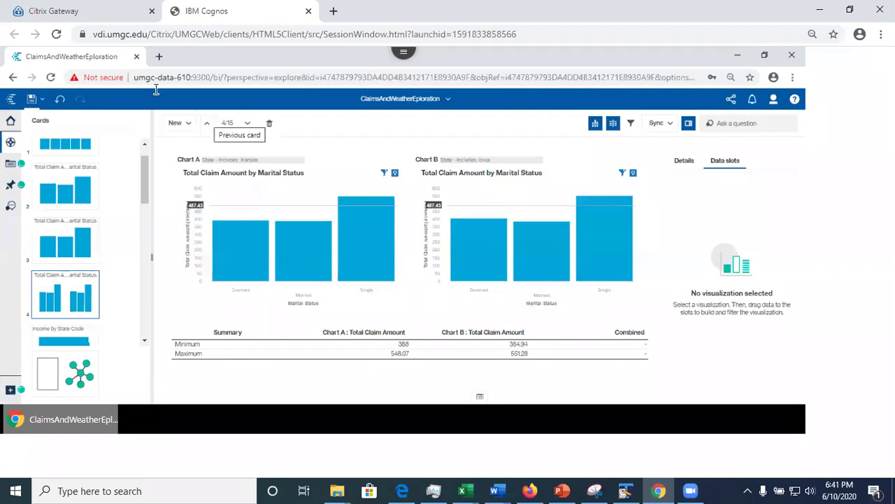
Return to the Cognos Welcome page and view the DATA 610 Data for Assignments folder in the team content
{"action": "left_click", "coordinate": [444, 99]}
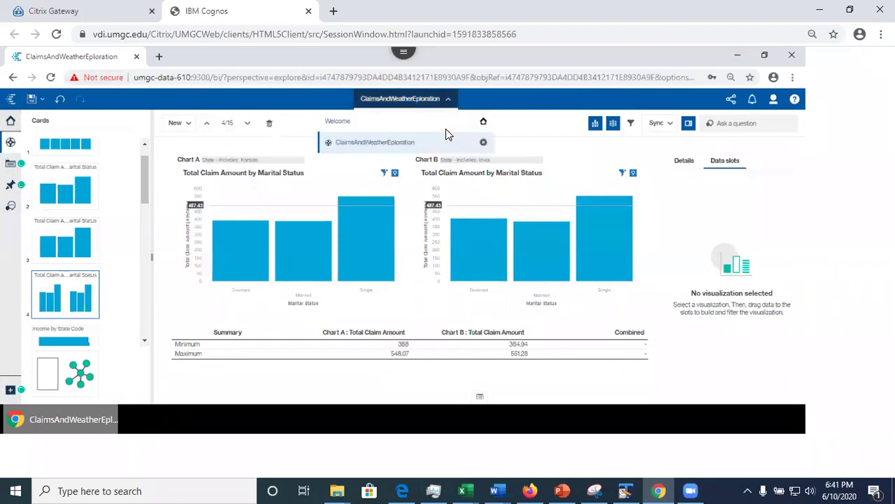
{"action": "left_click", "coordinate": [390, 123]}
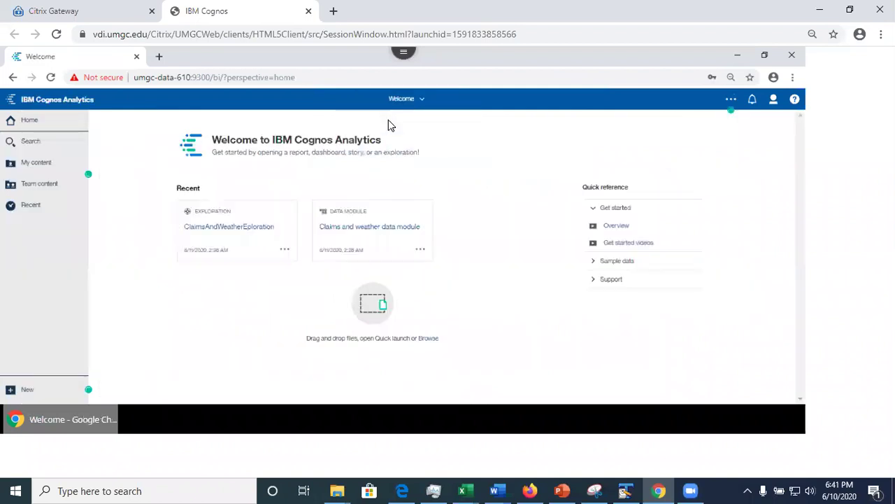
{"action": "left_click", "coordinate": [39, 190]}
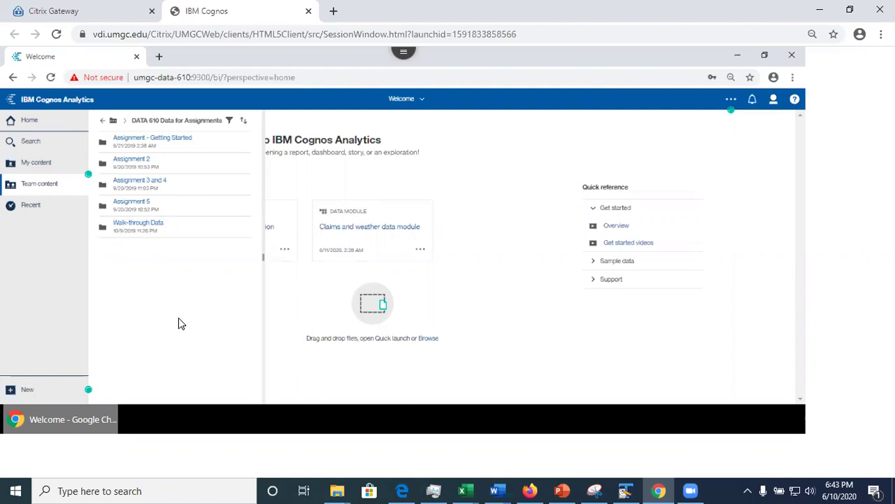
{"action": "left_click", "coordinate": [332, 378]}
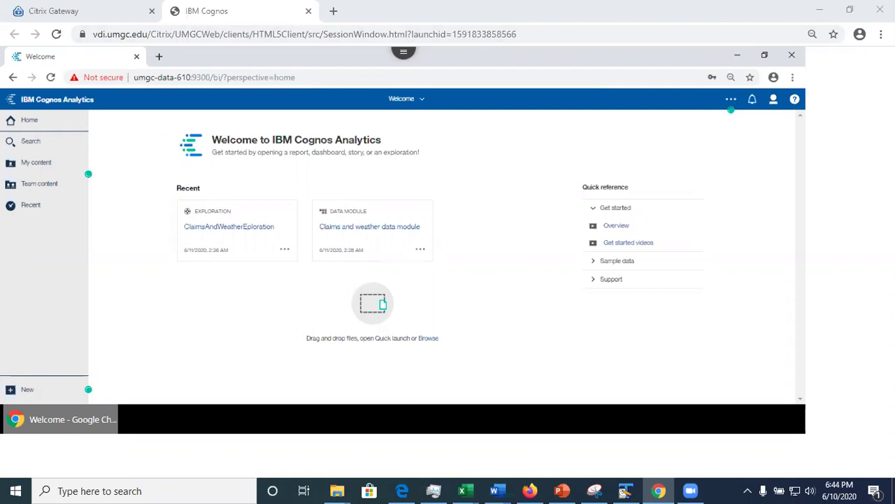
{"action": "left_click", "coordinate": [243, 354]}
Browse the team content from its root to DATA 610 Data for Assignments, view the Walk-through Data folder's files and close the listing
{"action": "left_click", "coordinate": [42, 186]}
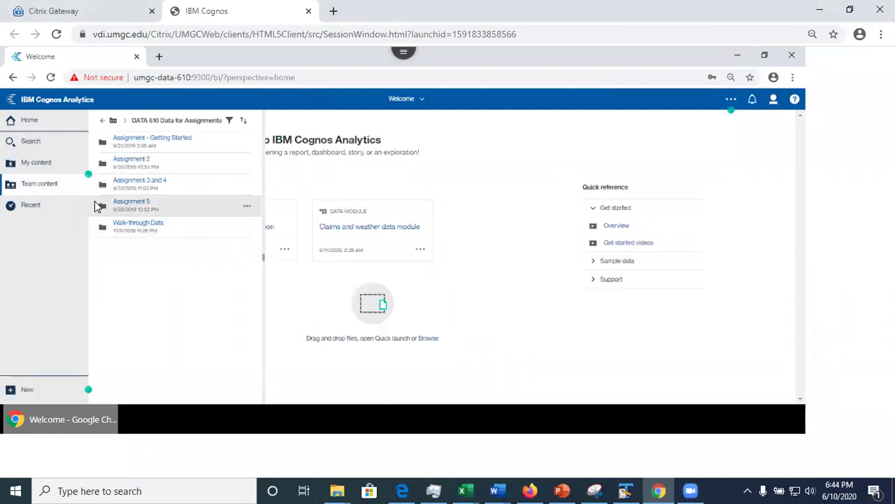
{"action": "left_click", "coordinate": [104, 121]}
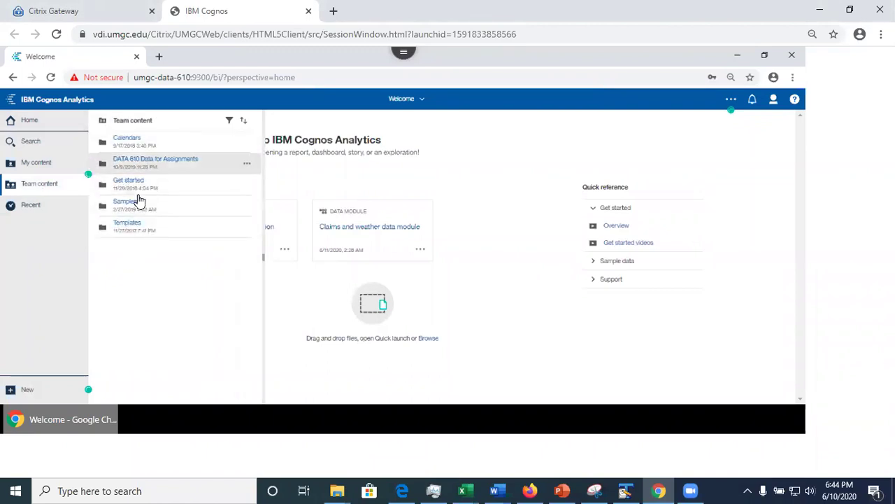
{"action": "left_click", "coordinate": [163, 162]}
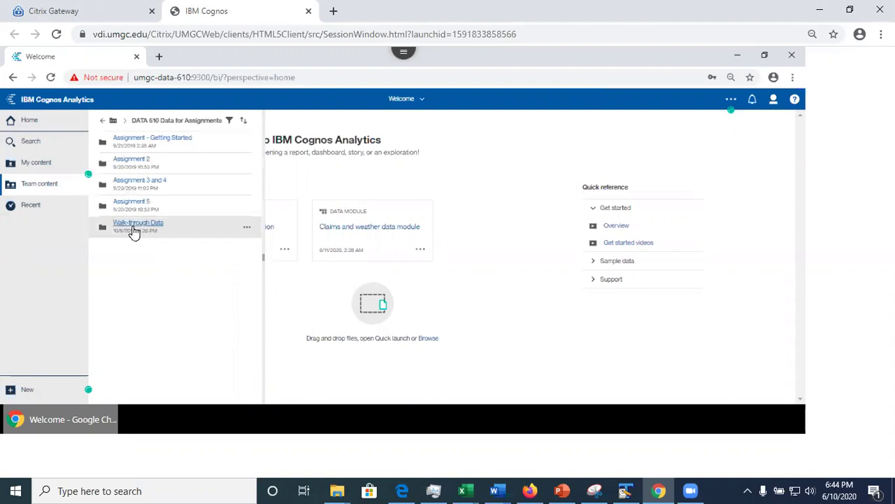
{"action": "left_click", "coordinate": [133, 230]}
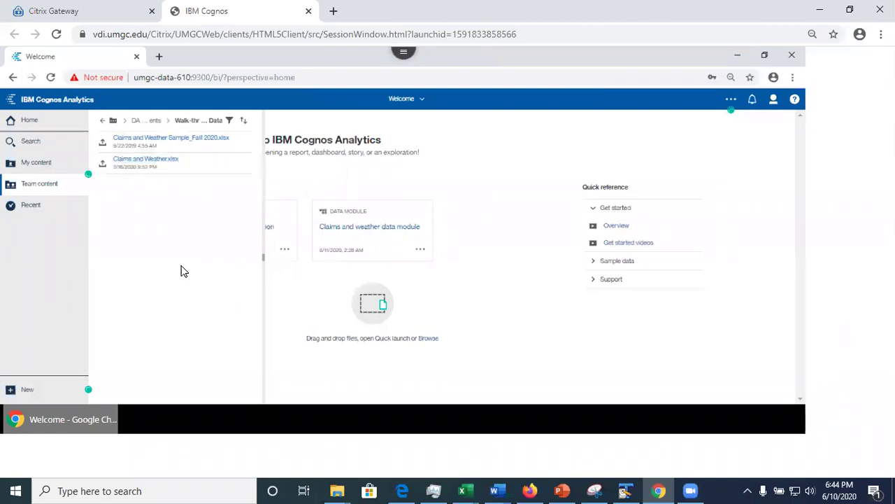
{"action": "left_click", "coordinate": [30, 184]}
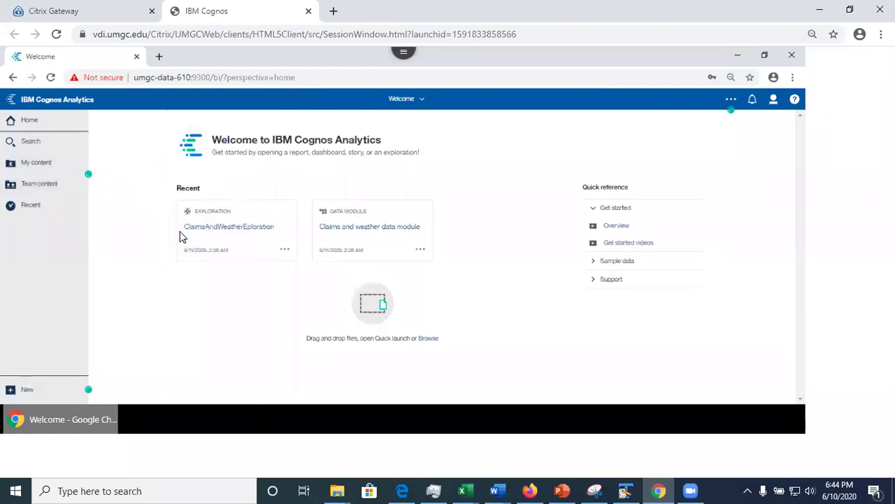